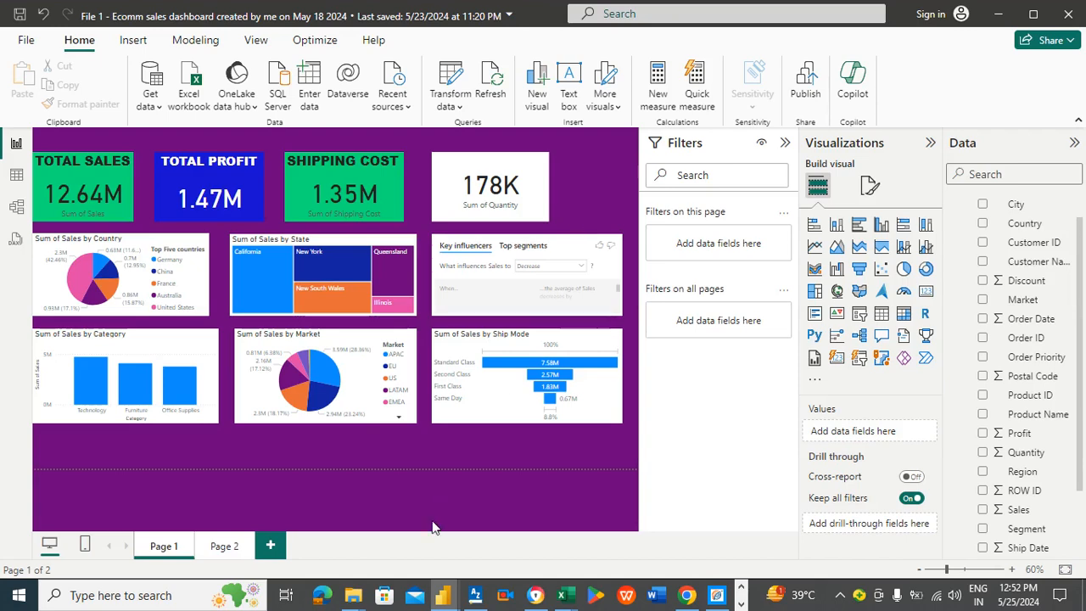
Step: Switch to the untitled Power BI report and set the page wallpaper color to purple
mouse_move(445, 592)
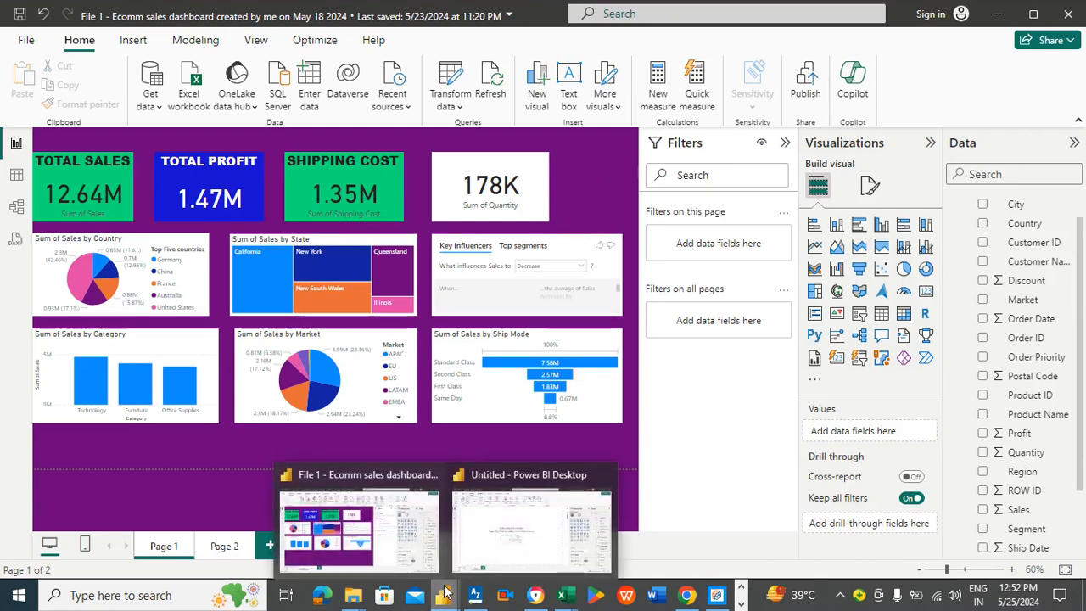
left_click(487, 548)
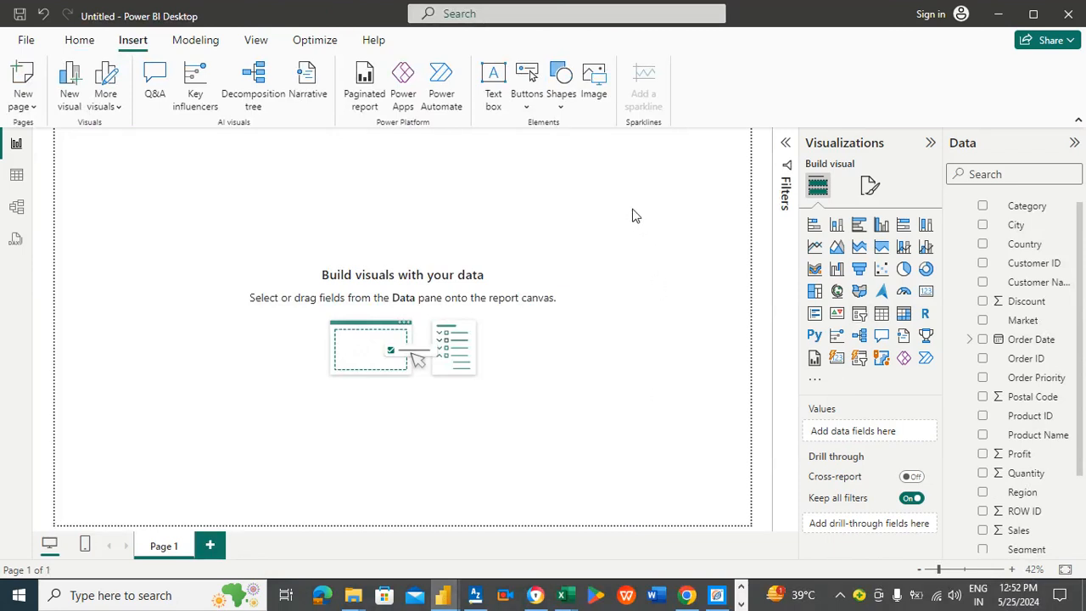
left_click(868, 185)
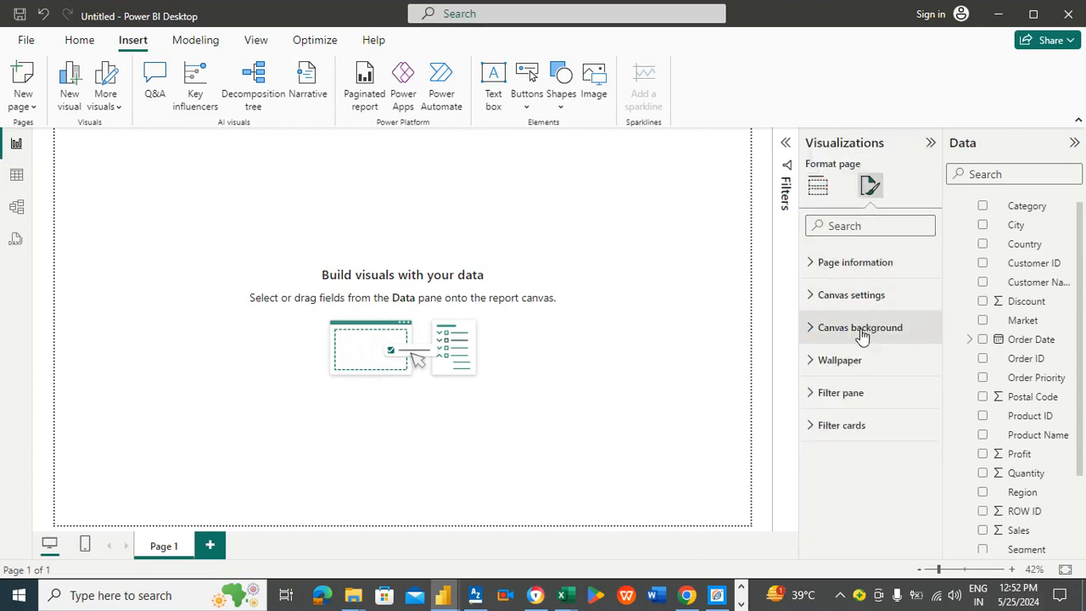
left_click(824, 359)
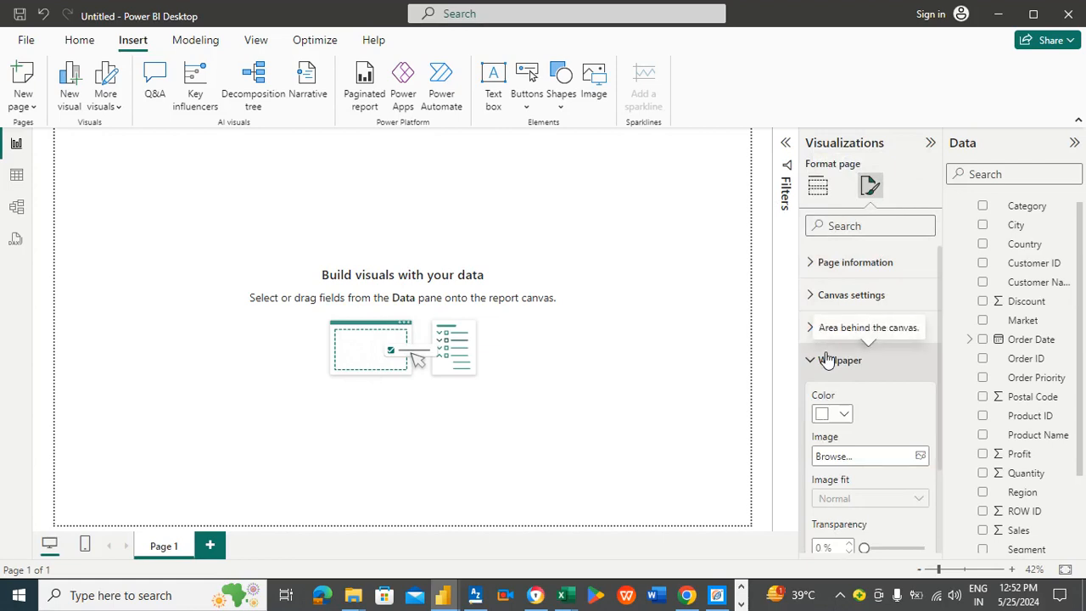
left_click(839, 413)
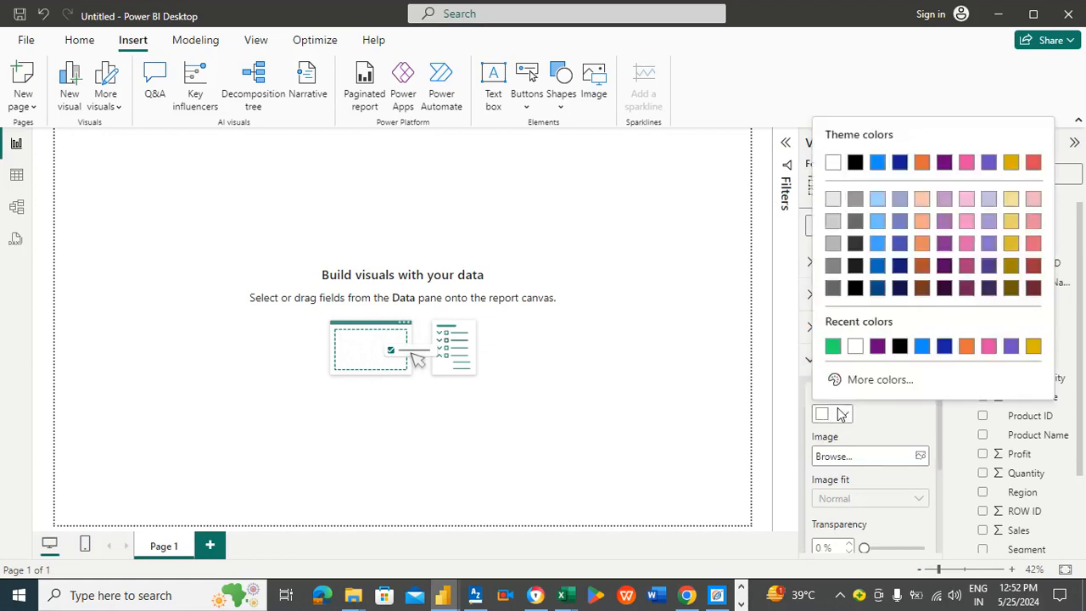
left_click(690, 354)
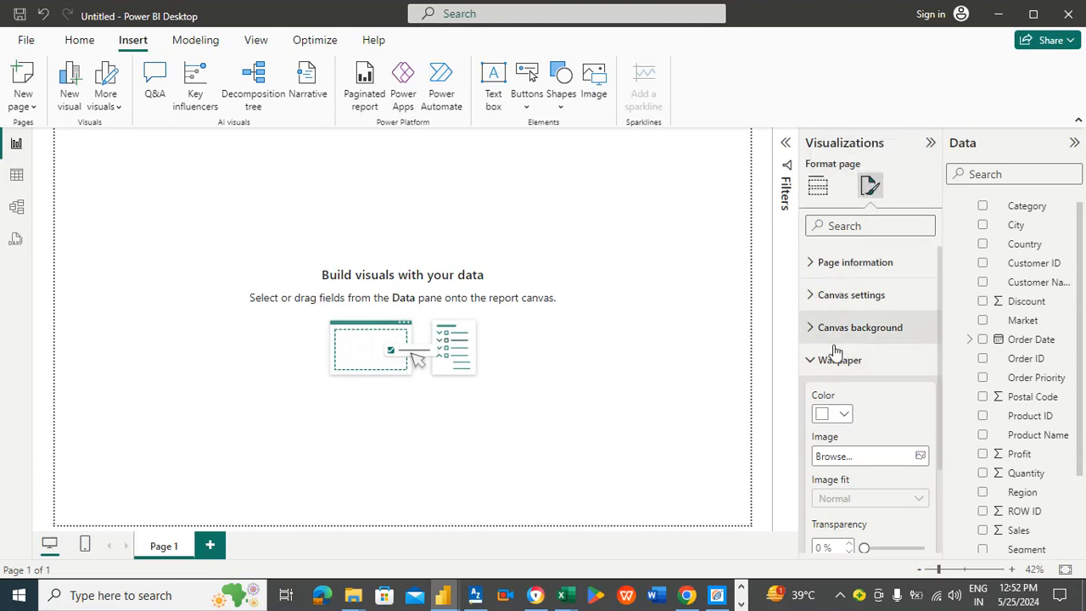
left_click(844, 417)
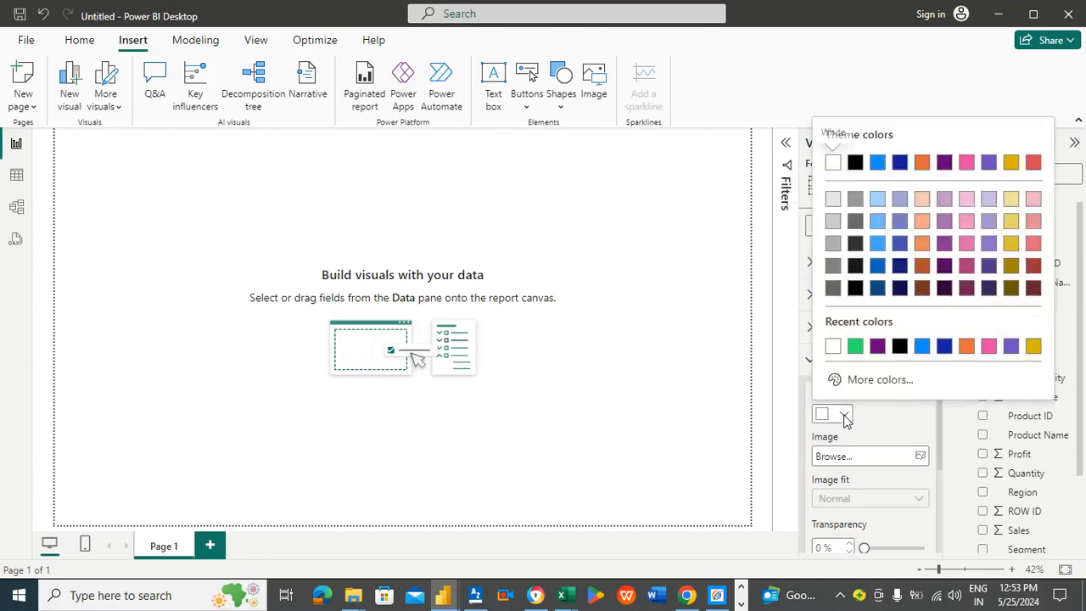
left_click(878, 346)
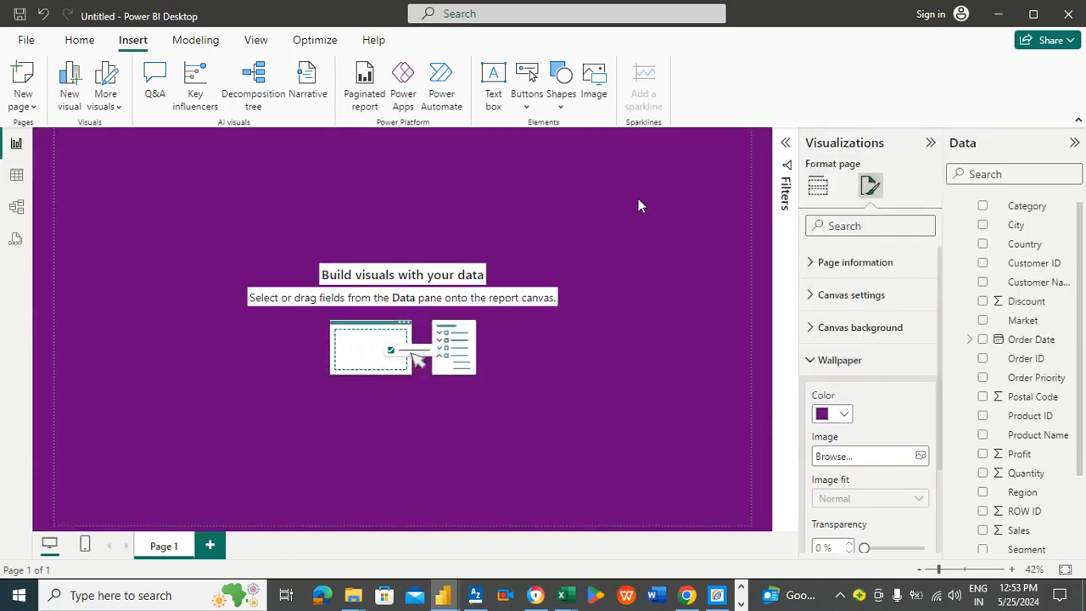
left_click(614, 193)
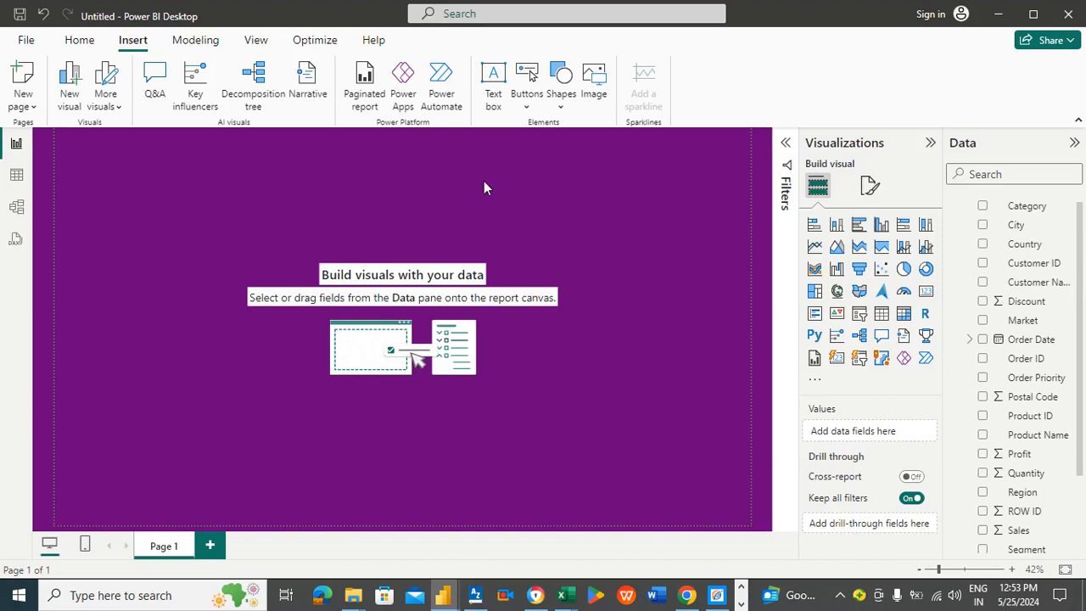
Step: Insert a text box and stretch it into a thin banner across the top of the page
left_click(494, 85)
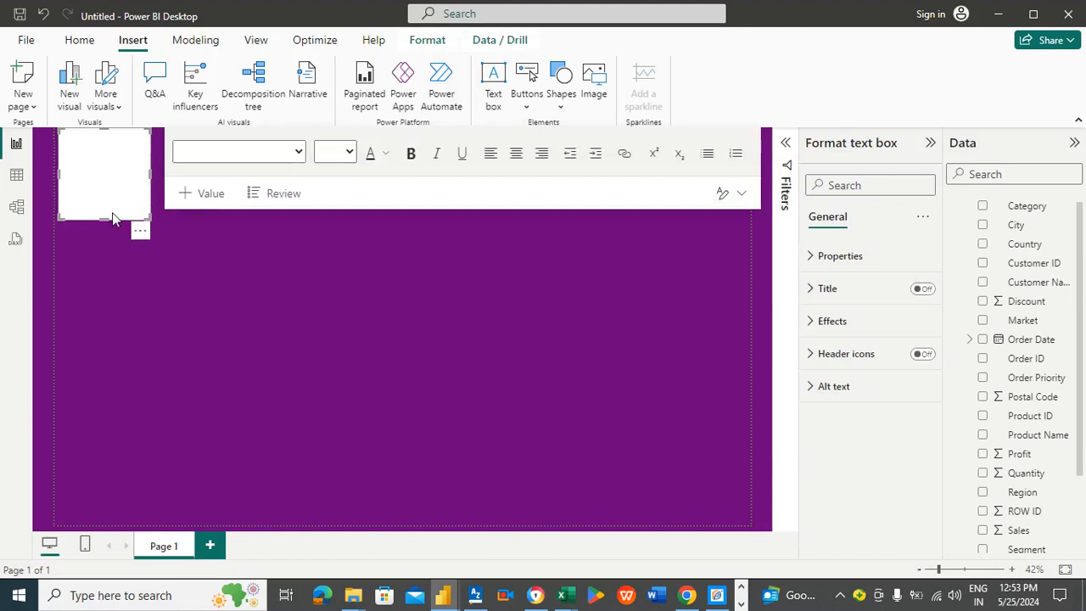
mouse_move(102, 213)
left_mouse_down()
mouse_move(102, 178)
mouse_move(103, 193)
left_mouse_up()
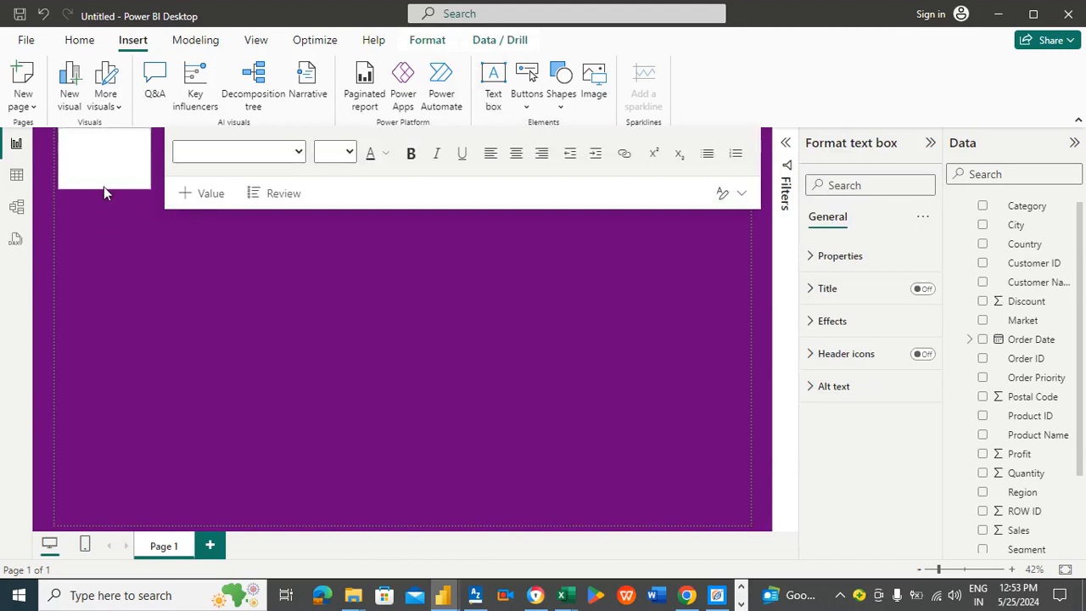
left_click(100, 144)
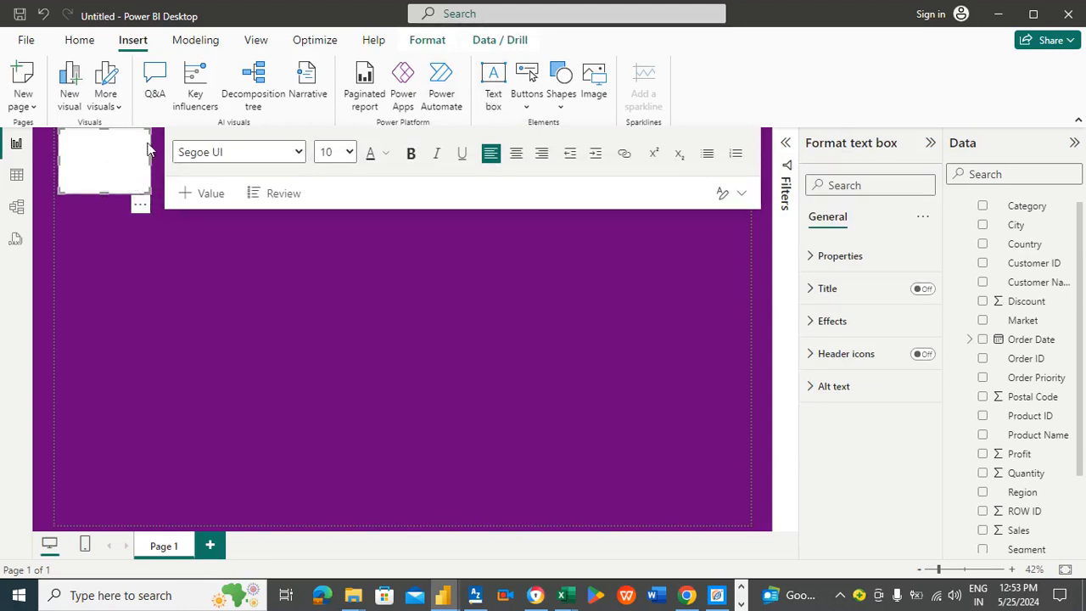
left_click(151, 151)
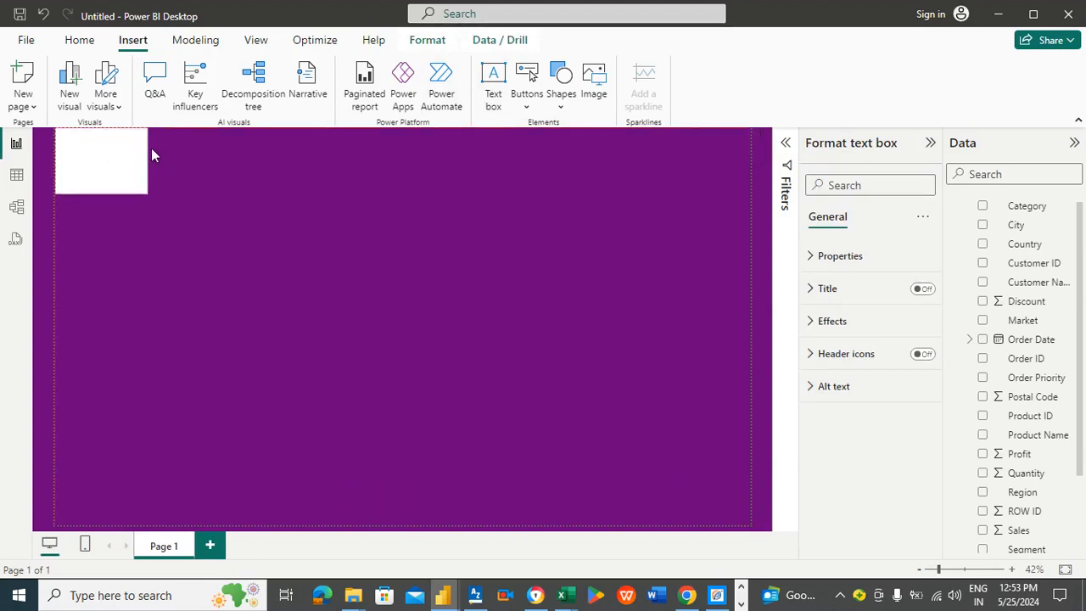
left_click(151, 150)
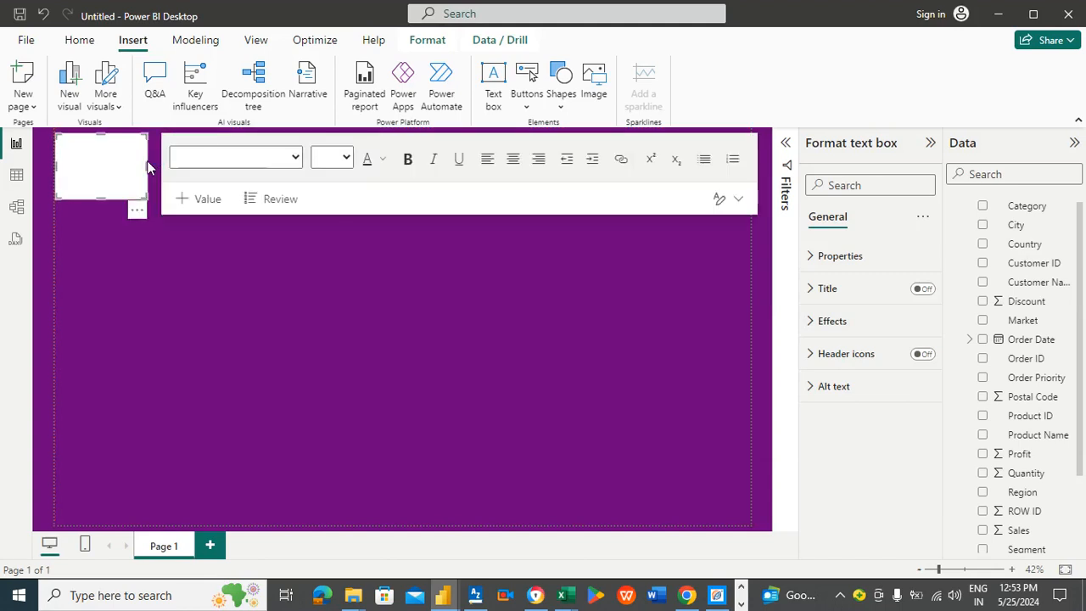
left_click(148, 163)
left_click(146, 161)
left_click_drag(146, 165, 750, 204)
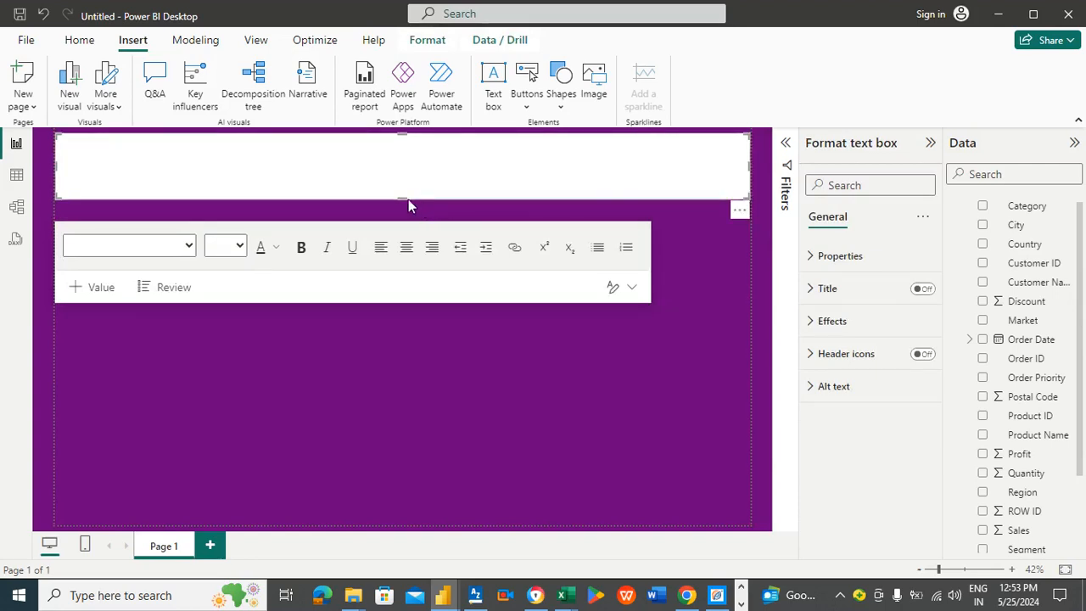
left_click_drag(405, 199, 407, 179)
left_click(351, 173)
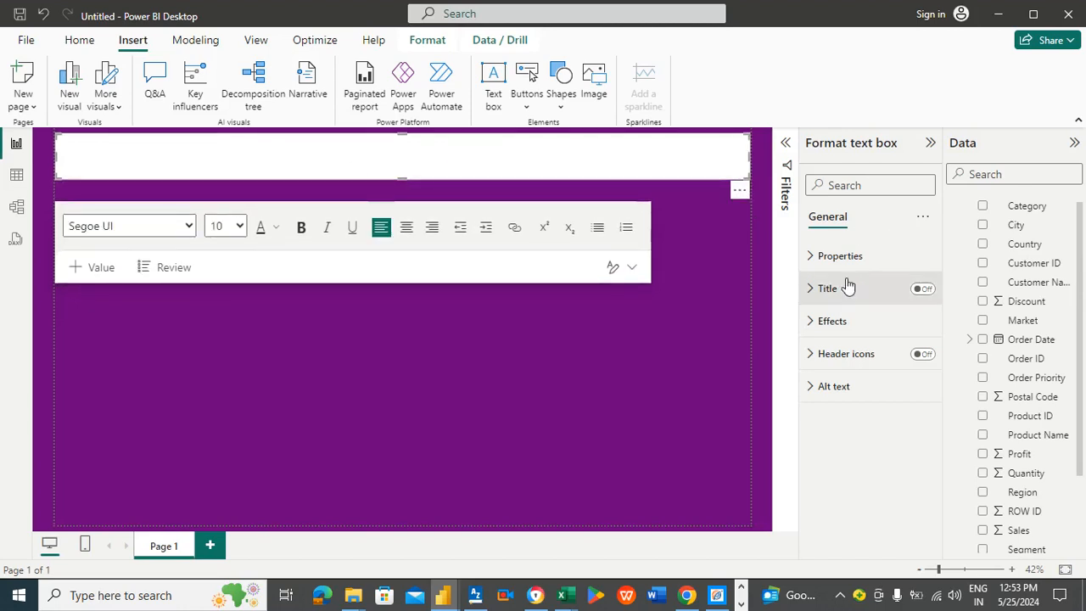
Step: Set the text box background color to green
left_click(831, 320)
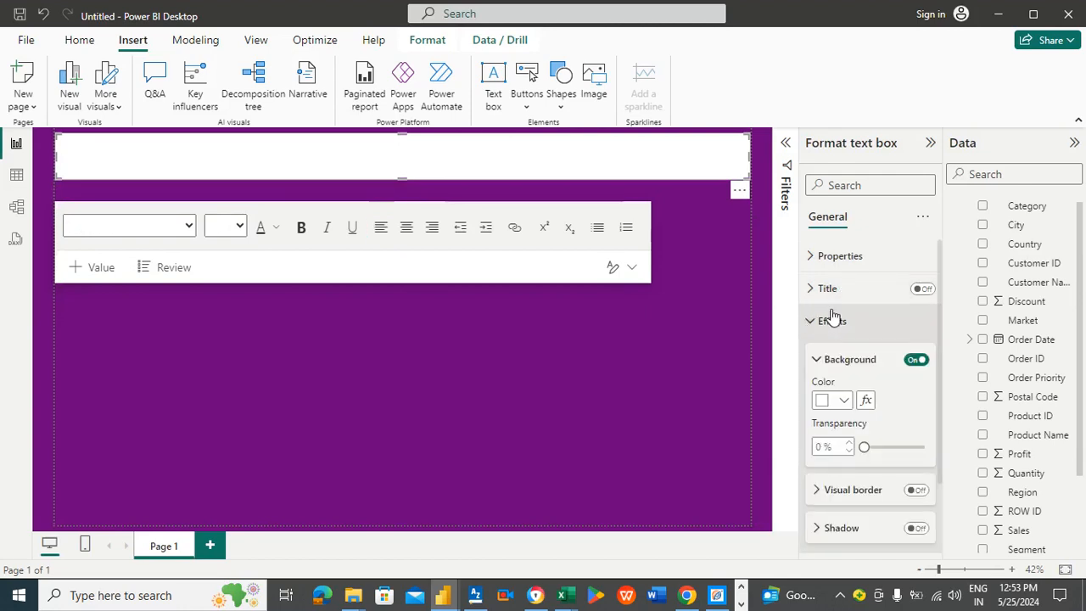
left_click(841, 402)
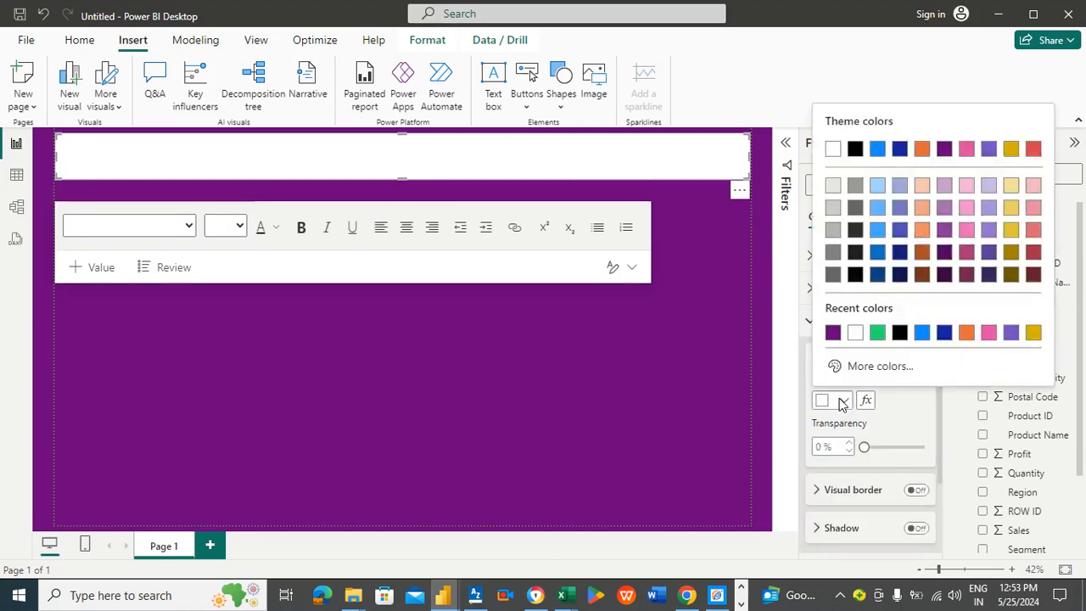
left_click(878, 333)
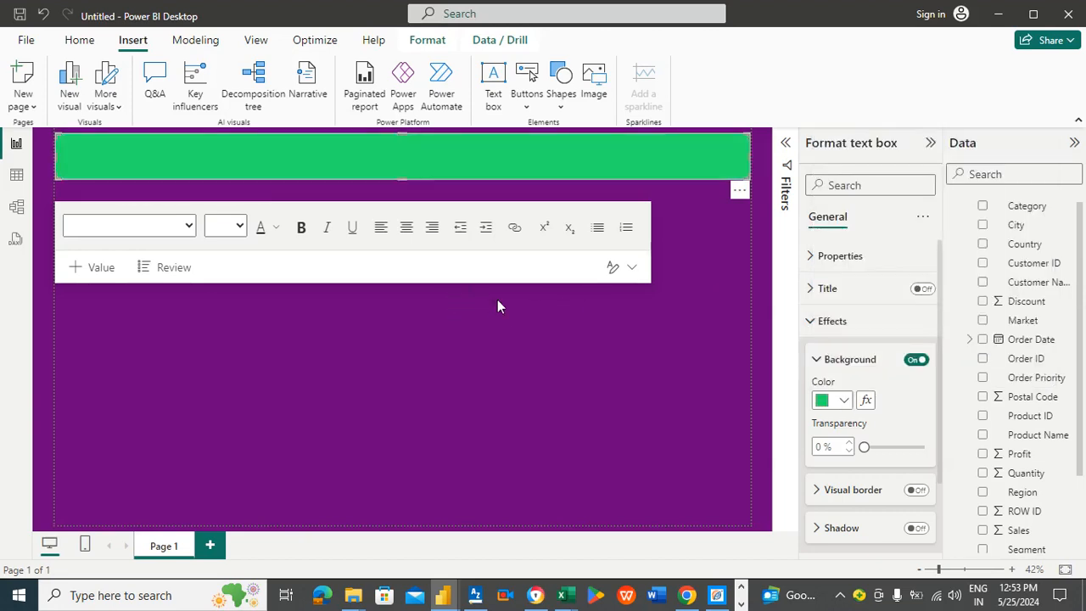
Step: Turn on the text box title and enter the title text ECOMM SALES DASHBOARD
left_click(923, 290)
left_click(866, 297)
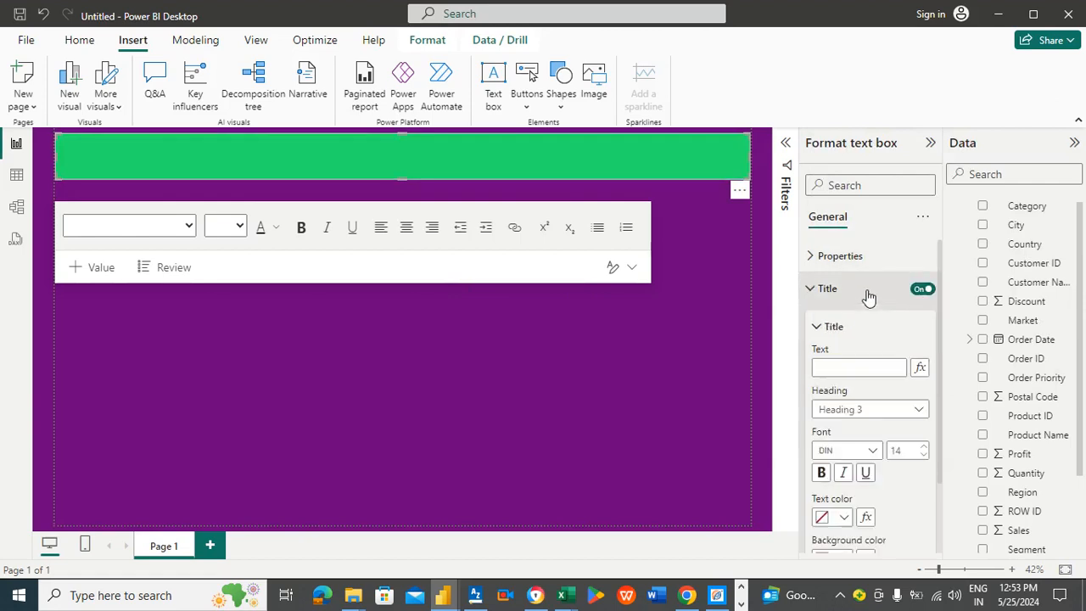
left_click(866, 367)
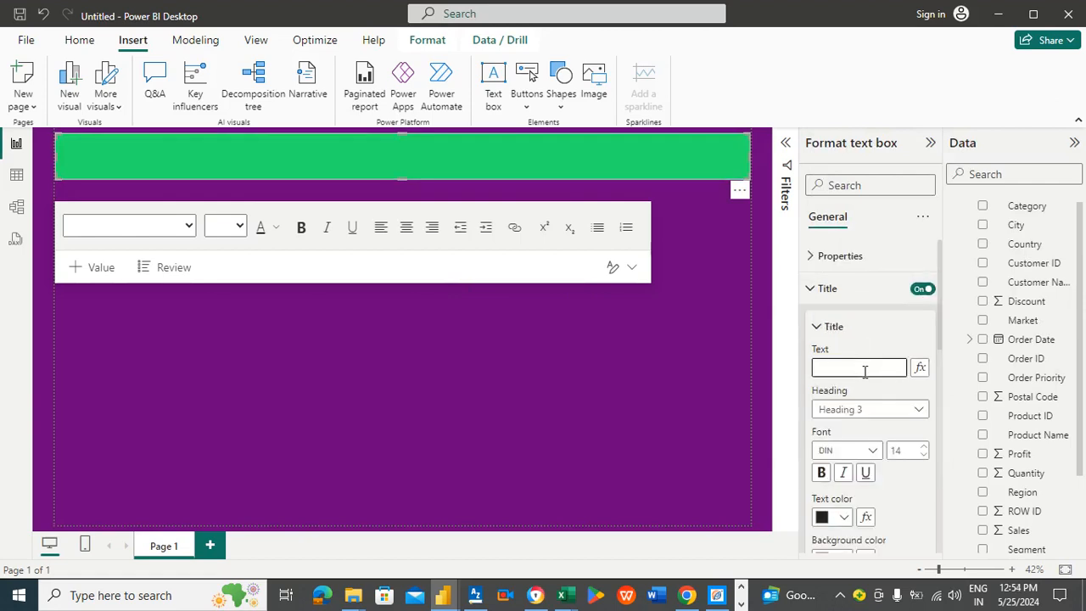
type("ecom")
key("BackSpace")
key("BackSpace")
key("BackSpace")
key("BackSpace")
type("ECOMM SALES")
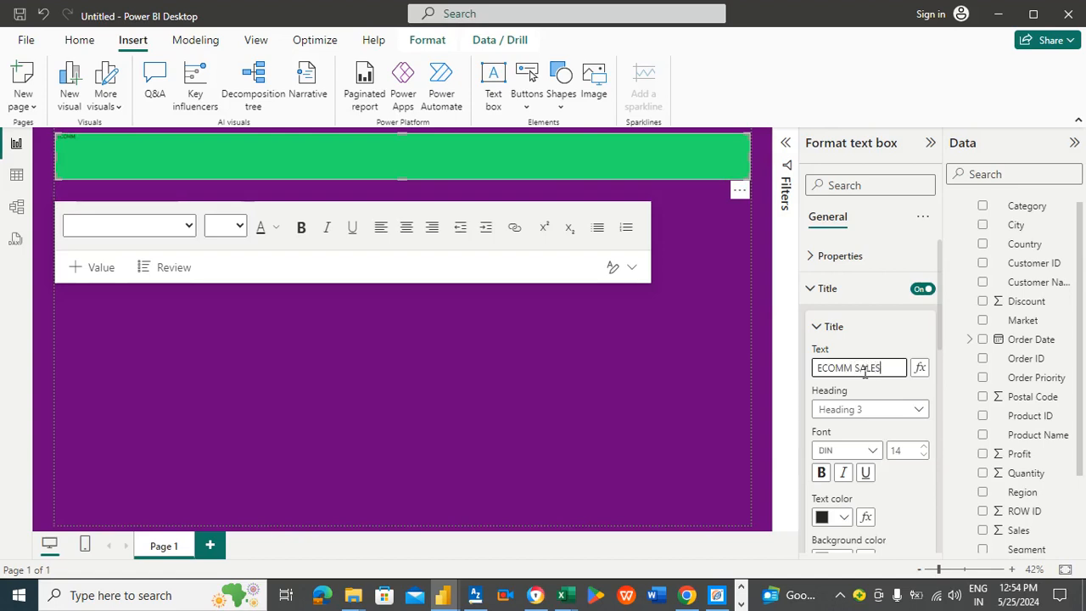
type(" DASHBO")
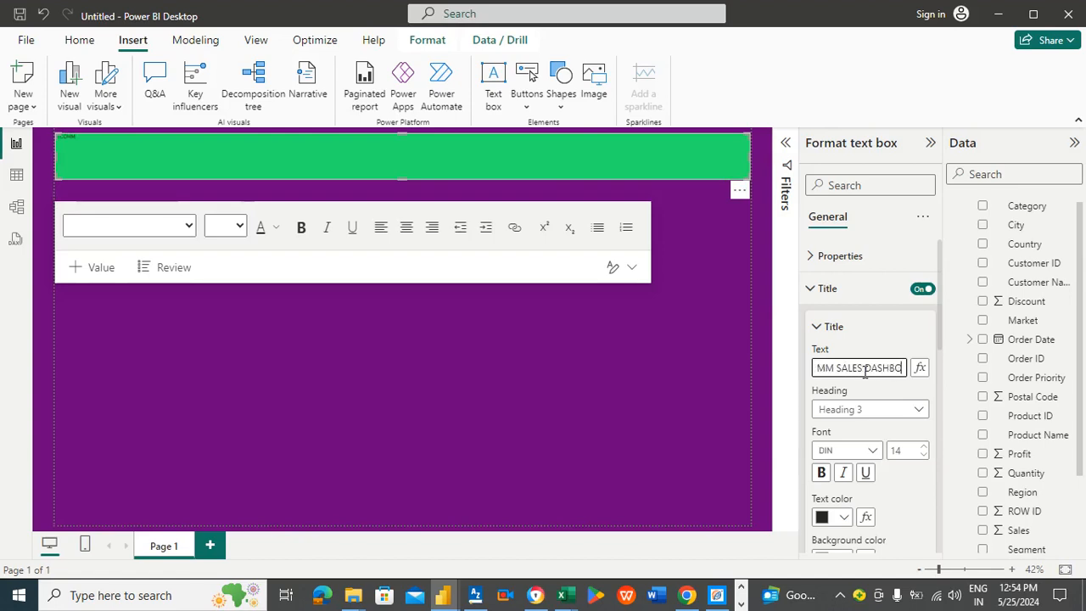
type("ARD")
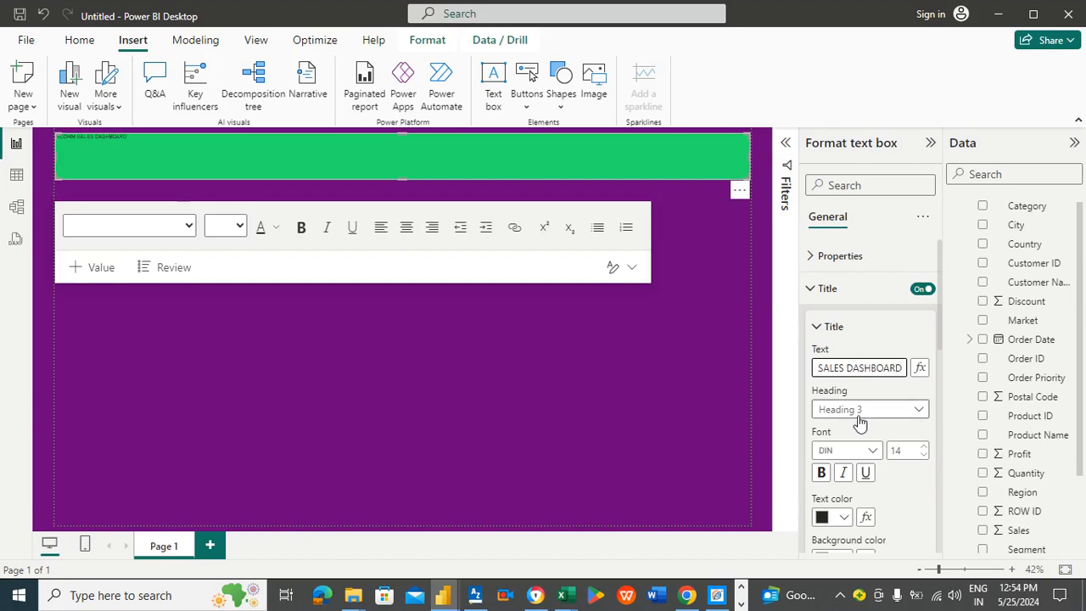
Step: Set the title font to Arial Black with size 60
left_click(872, 454)
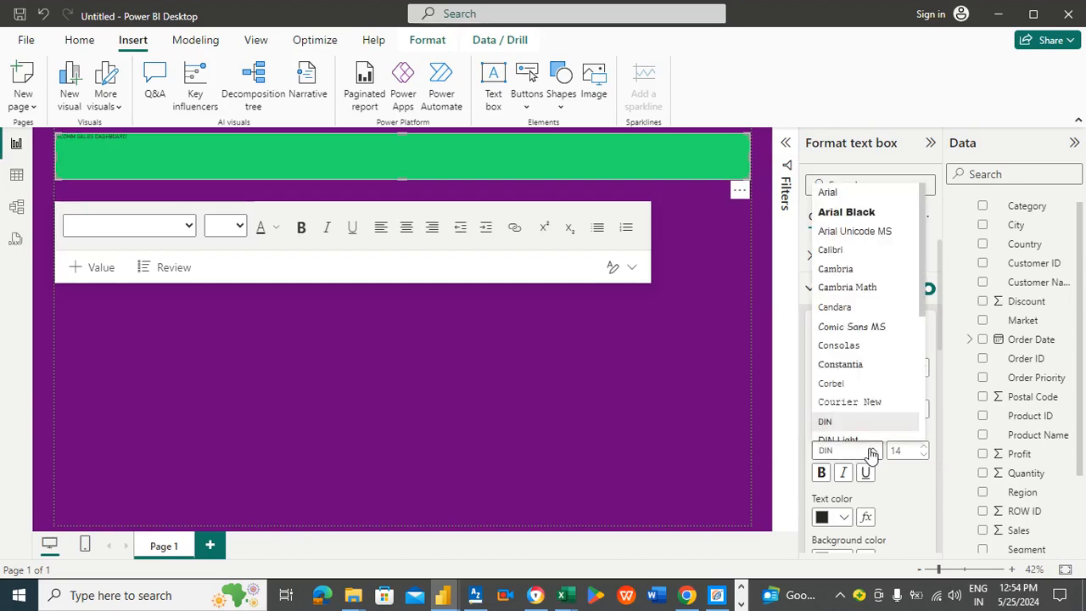
left_click(859, 213)
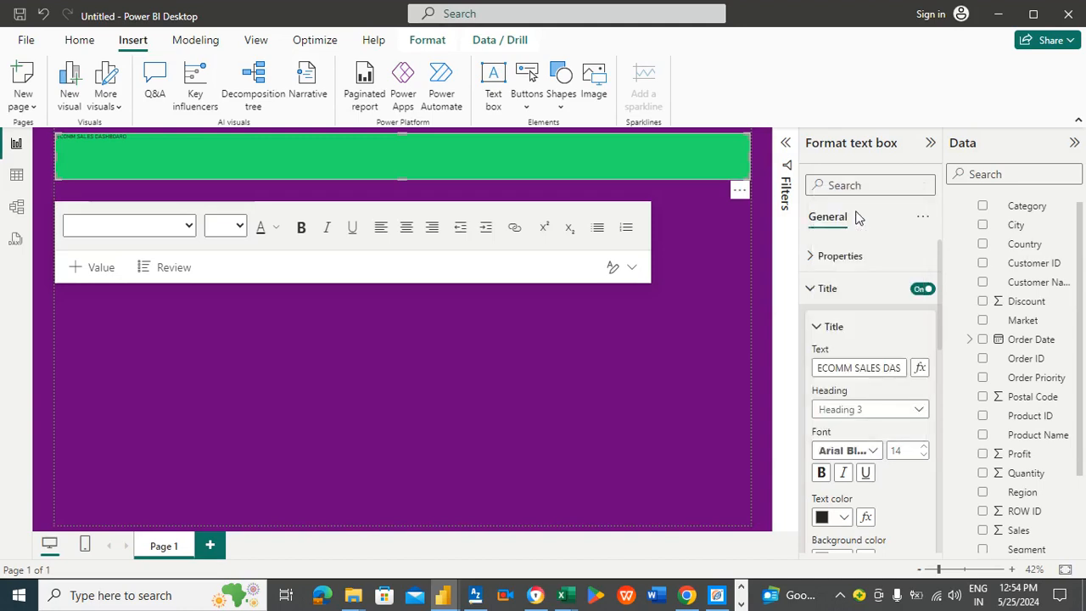
left_click(927, 446)
left_click(926, 447)
left_click(927, 446)
left_click(926, 446)
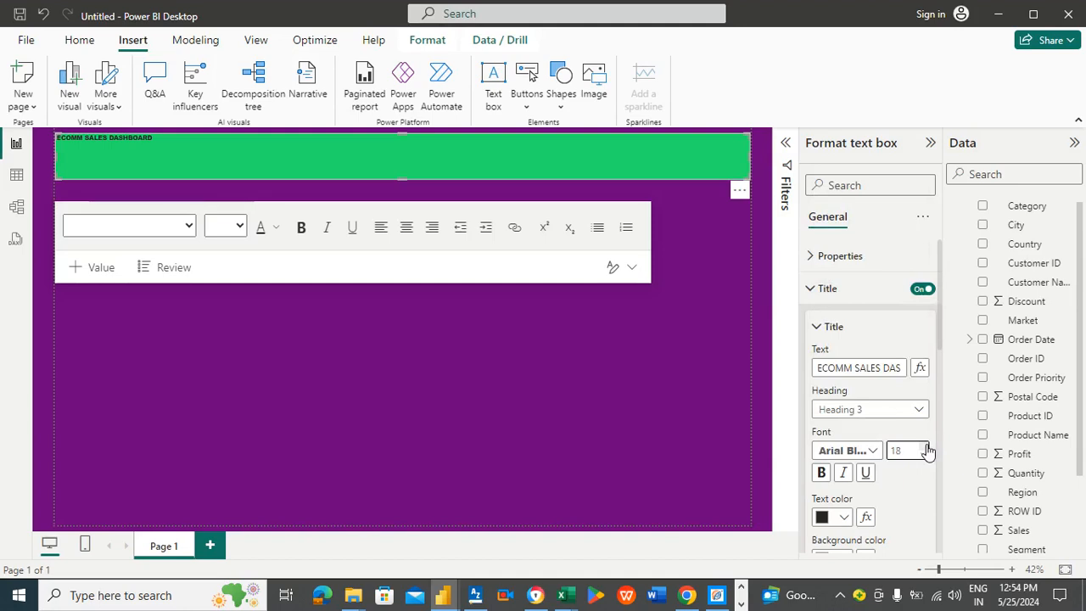
left_click(927, 446)
left_click(926, 446)
left_click(926, 446)
left_click(927, 446)
left_click(926, 446)
left_click(926, 446)
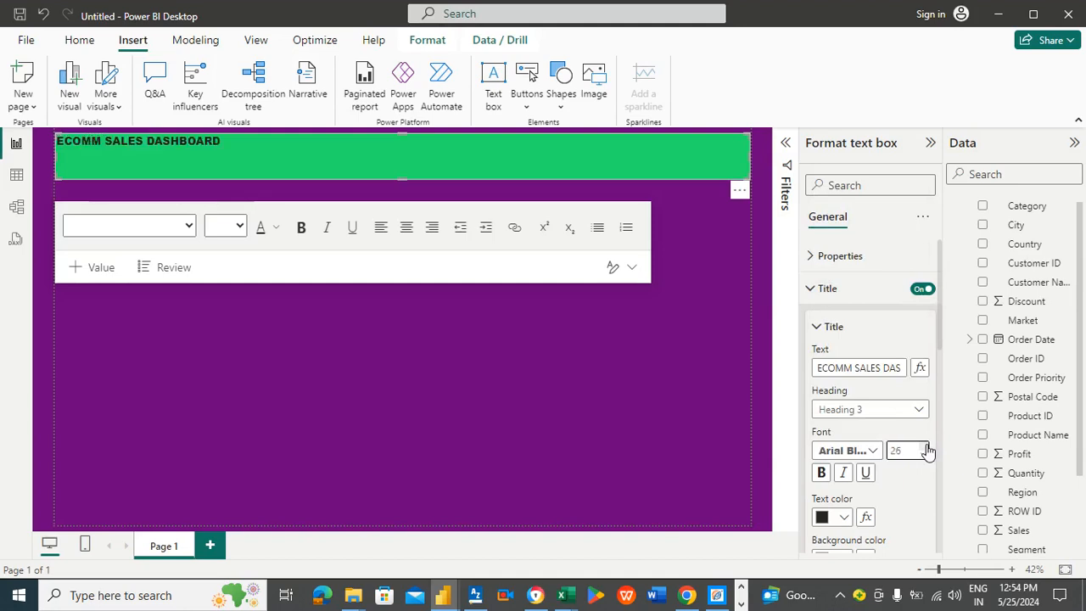
left_click(926, 446)
left_click(927, 446)
left_click(926, 446)
left_click(926, 446)
left_click(926, 447)
left_click(926, 446)
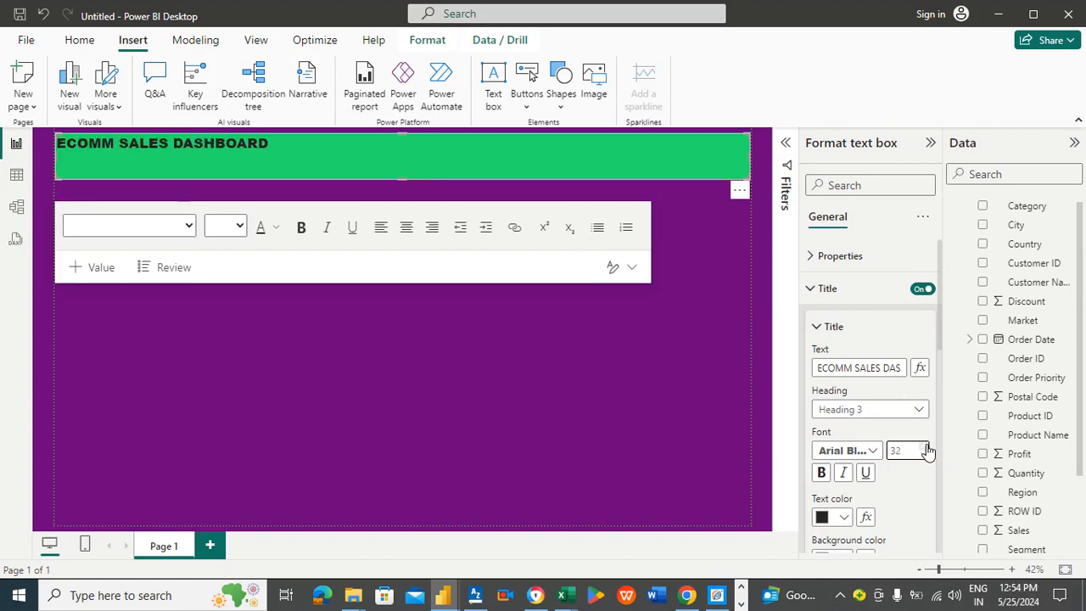
left_click(927, 446)
left_click(926, 447)
left_click(926, 447)
left_click(926, 446)
left_click(927, 446)
left_click(926, 446)
left_click(926, 446)
left_click(927, 446)
left_click(926, 446)
left_click(926, 446)
double_click(926, 446)
left_click(926, 446)
left_click(926, 446)
left_click(926, 446)
left_click(926, 446)
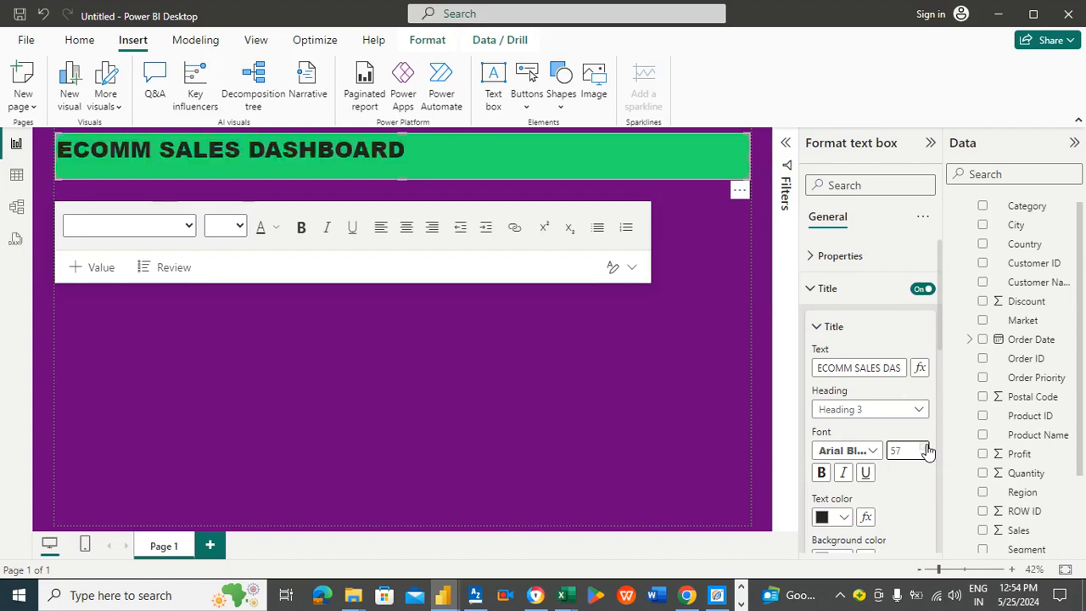
left_click(927, 446)
left_click(927, 446)
left_click(926, 446)
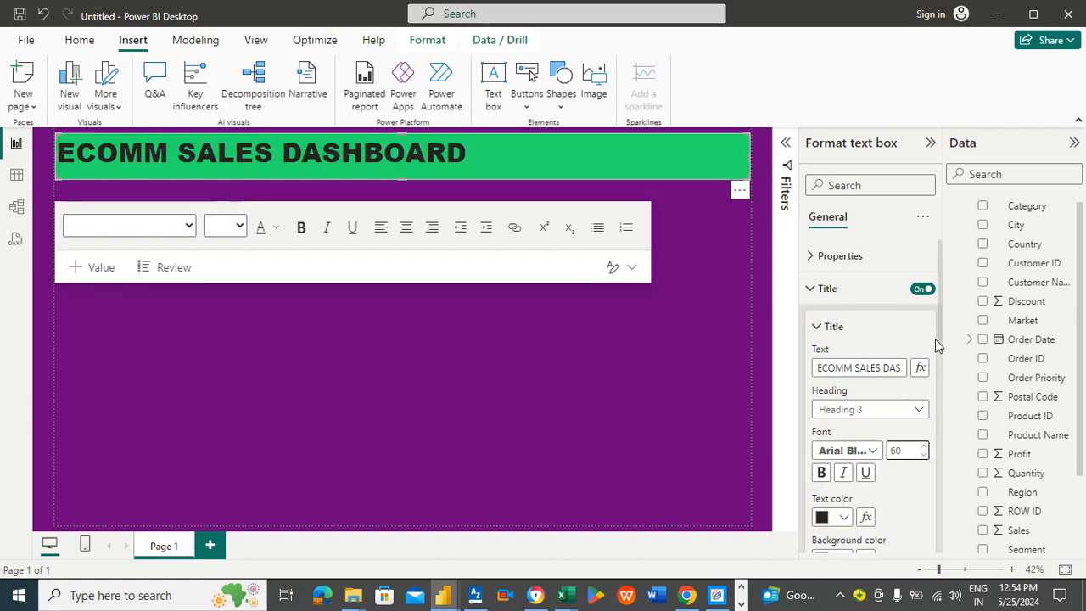
Step: Center-align the title text horizontally
scroll(935, 338, "down", 4)
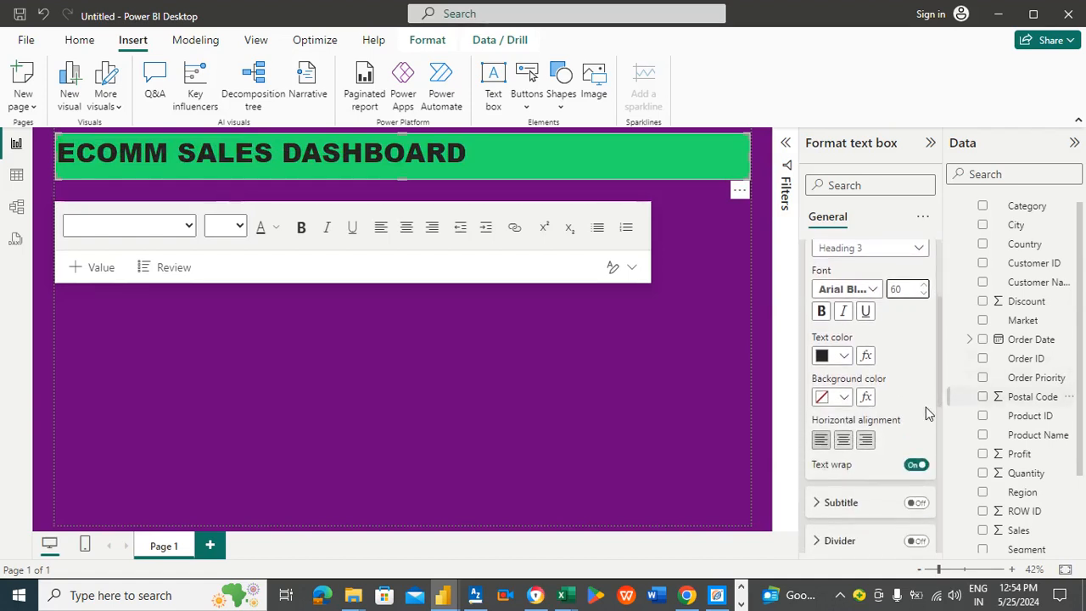
left_click(844, 440)
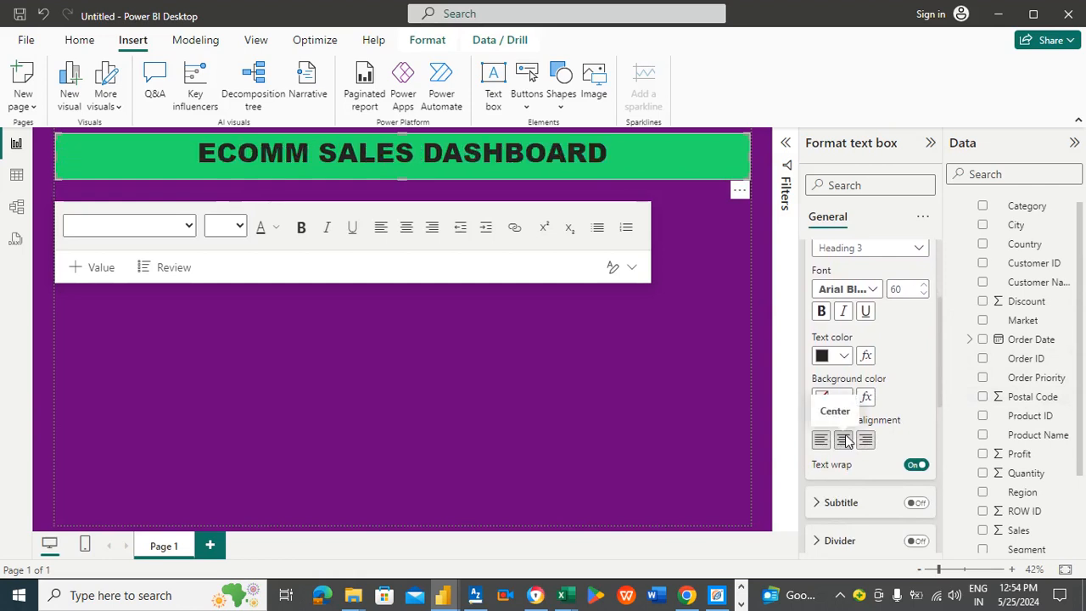
left_click(347, 373)
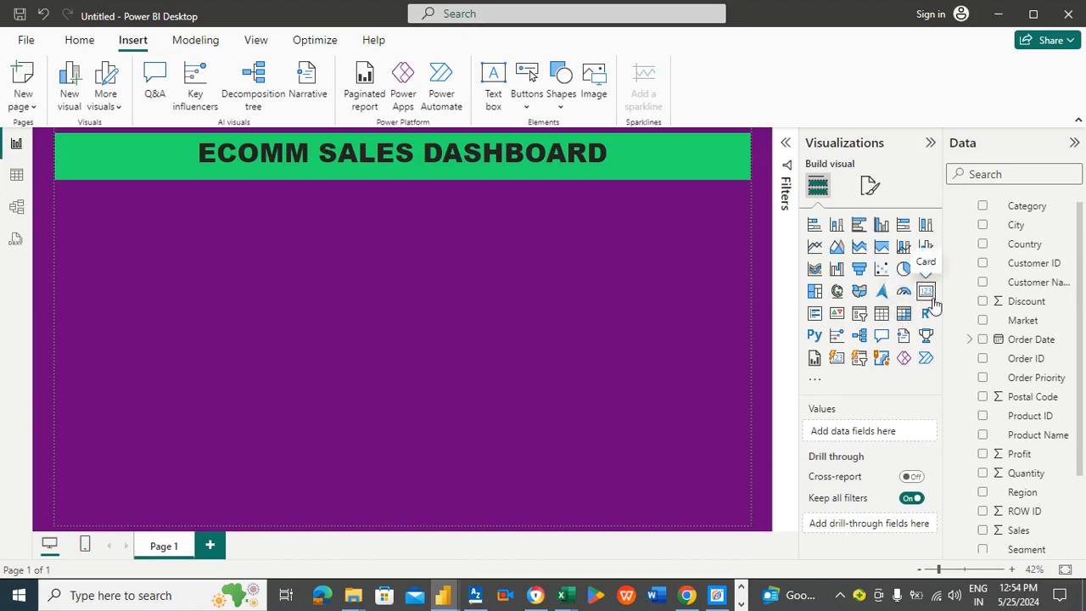
Step: Add a card visual and shrink it to a small box below the banner's left end
left_click(928, 292)
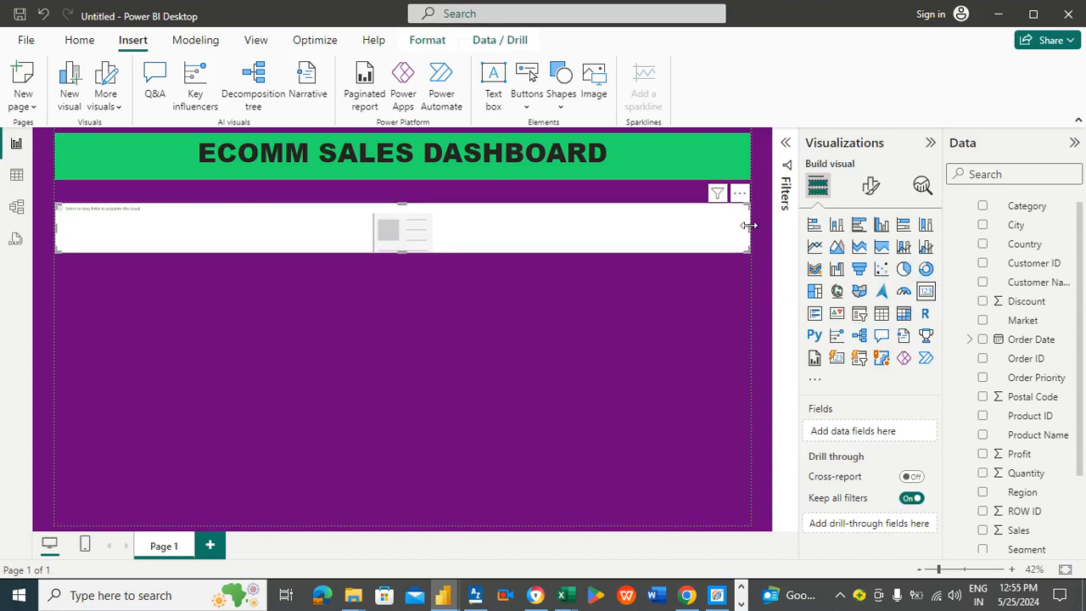
left_click_drag(745, 230, 119, 246)
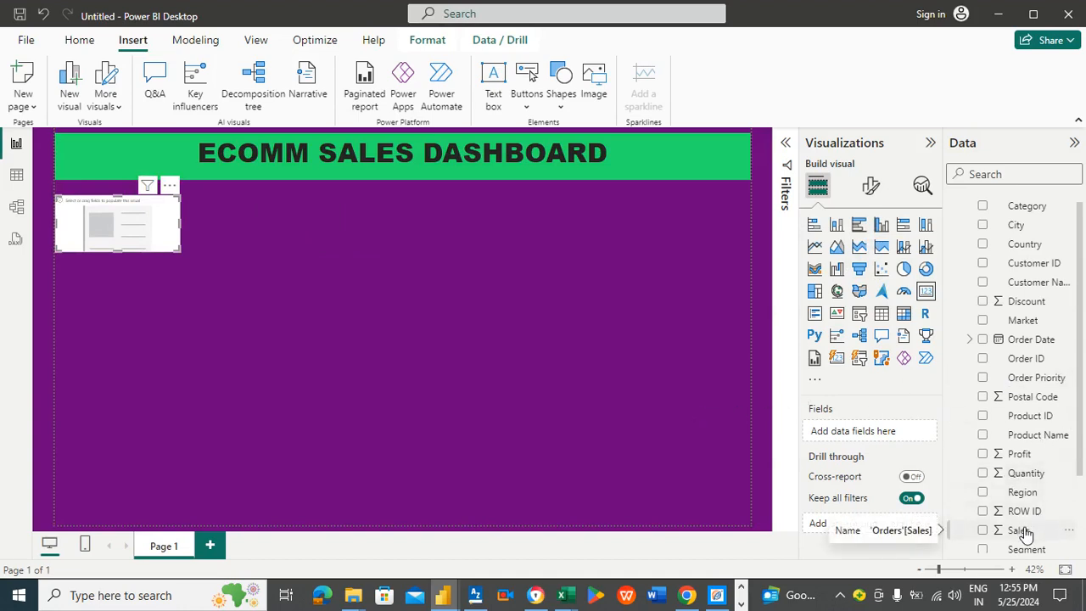
Step: Add the Sales field to the card and set the card's background colour to dark blue #12239E
left_click_drag(1024, 531, 897, 431)
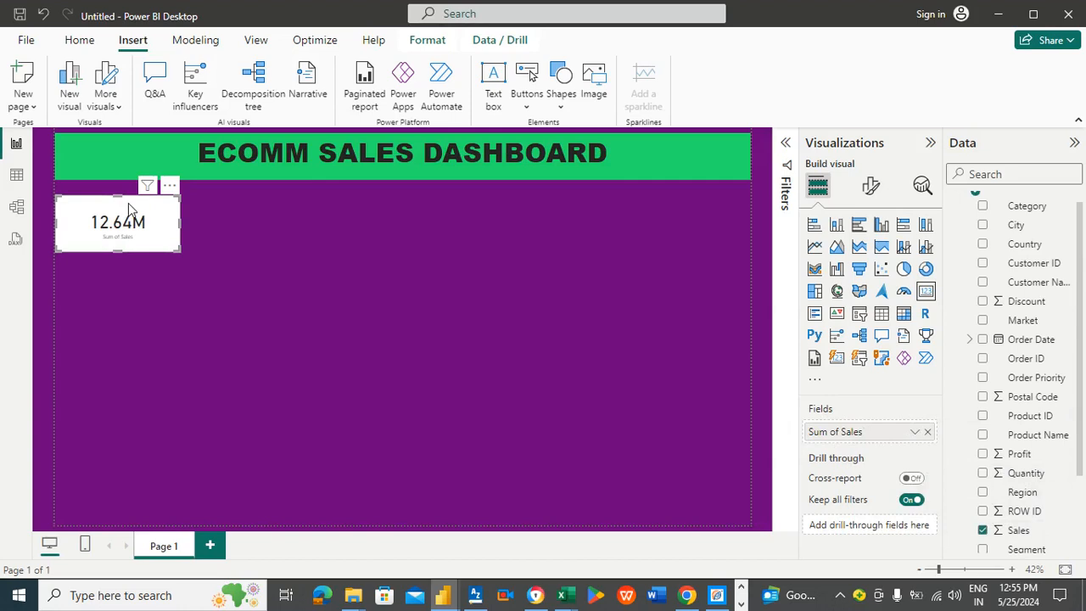
left_click(867, 190)
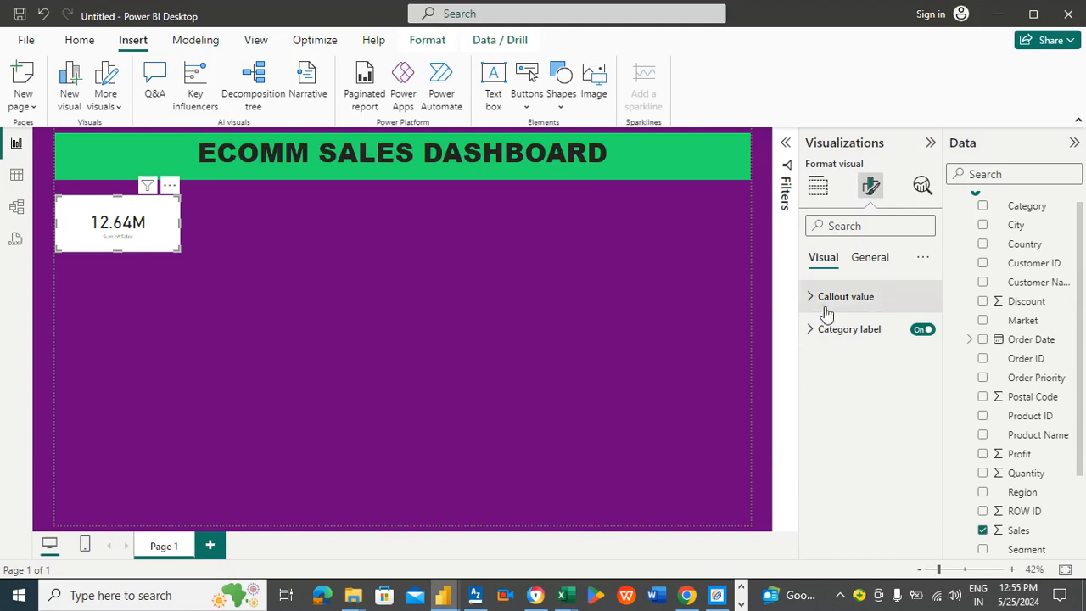
left_click(873, 262)
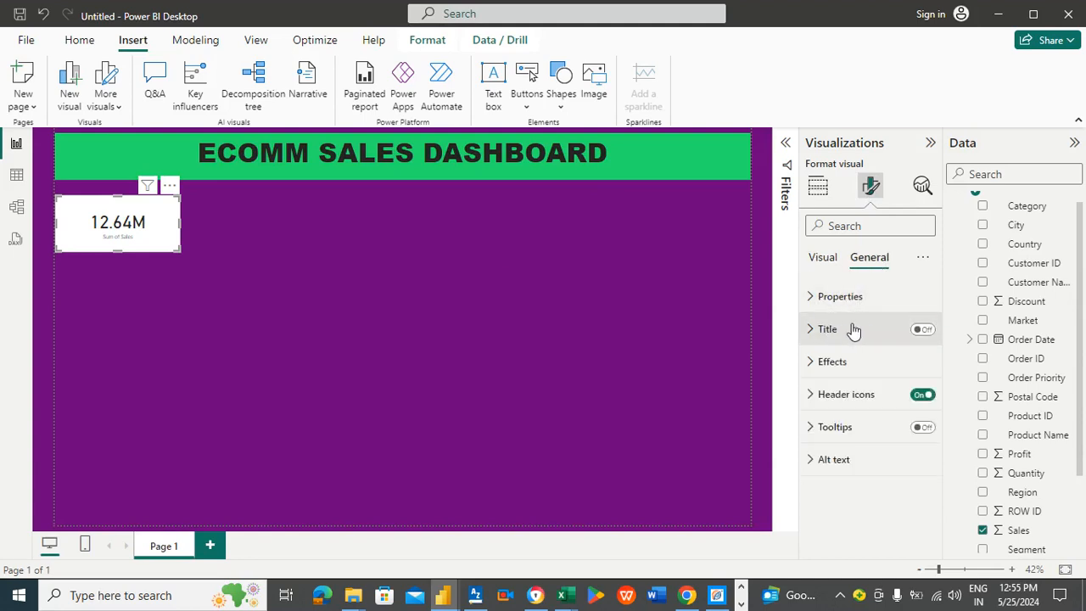
left_click(857, 363)
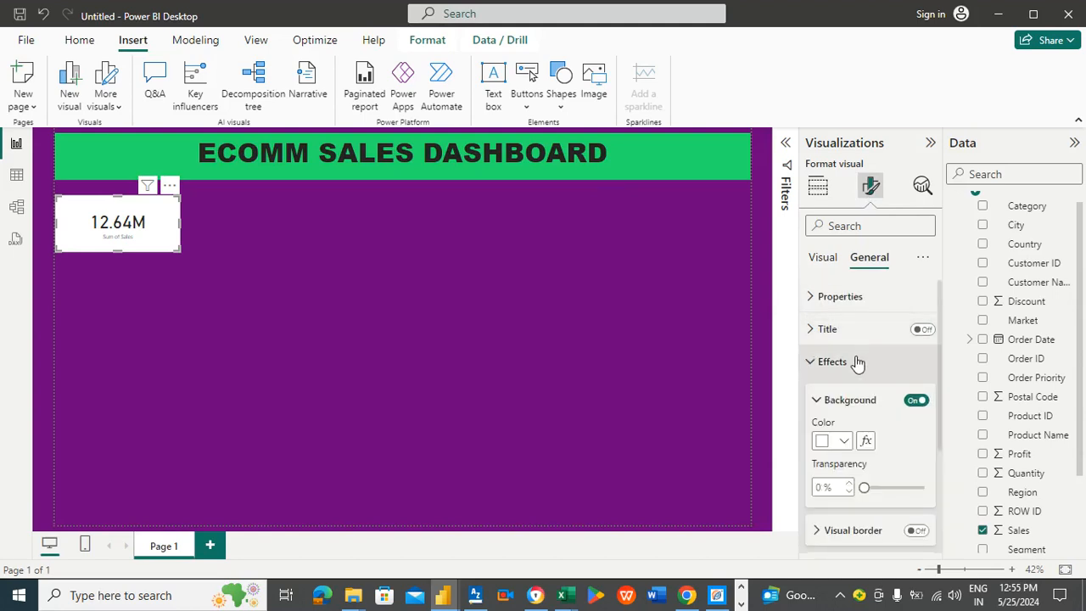
left_click(844, 441)
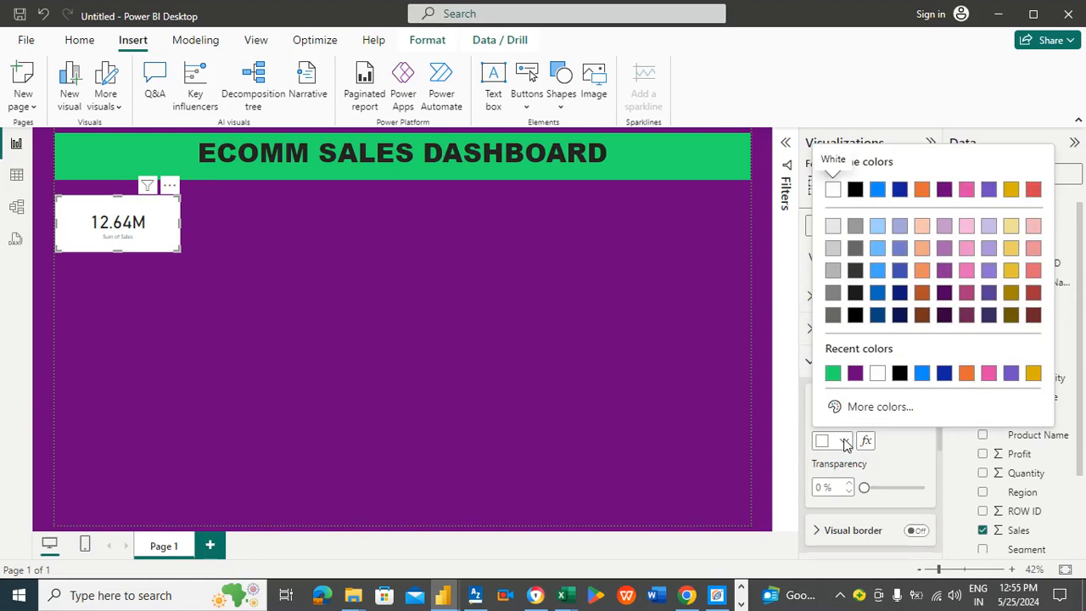
left_click(945, 373)
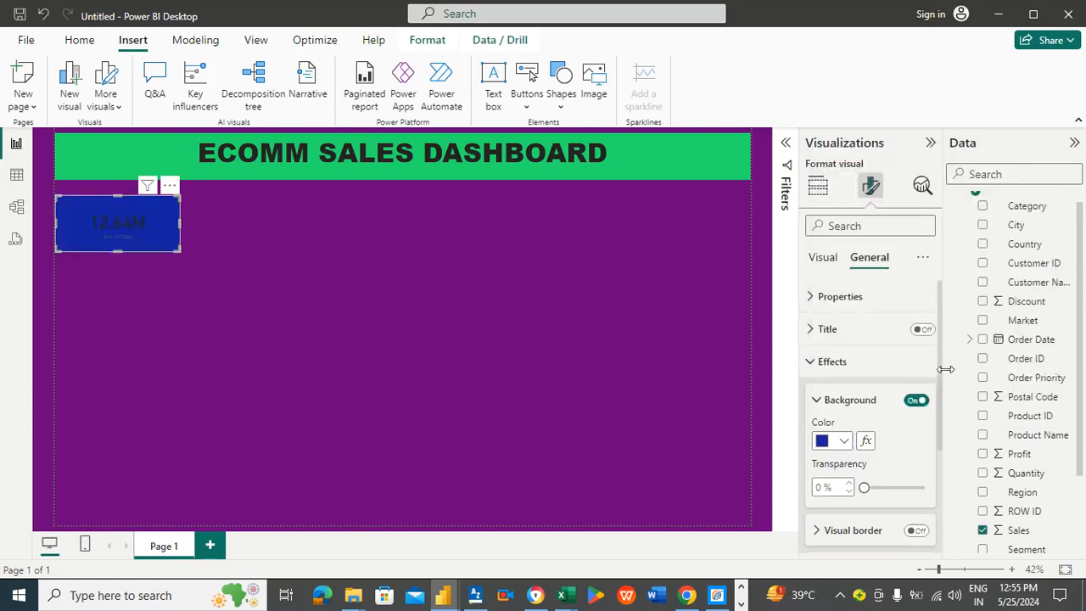
Step: Set the card's callout value colour to white
left_click(821, 261)
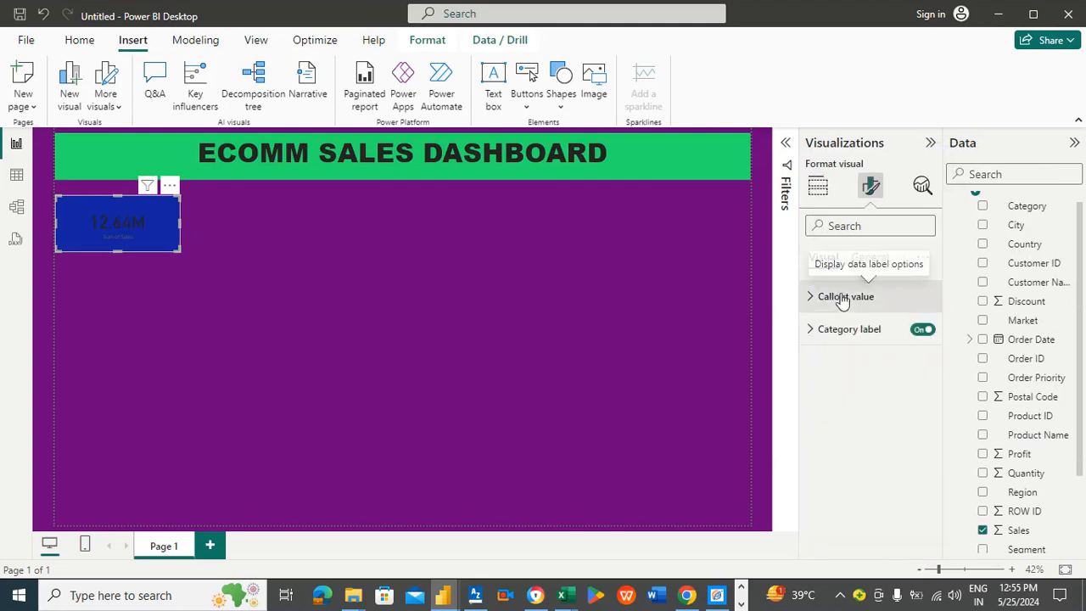
left_click(842, 298)
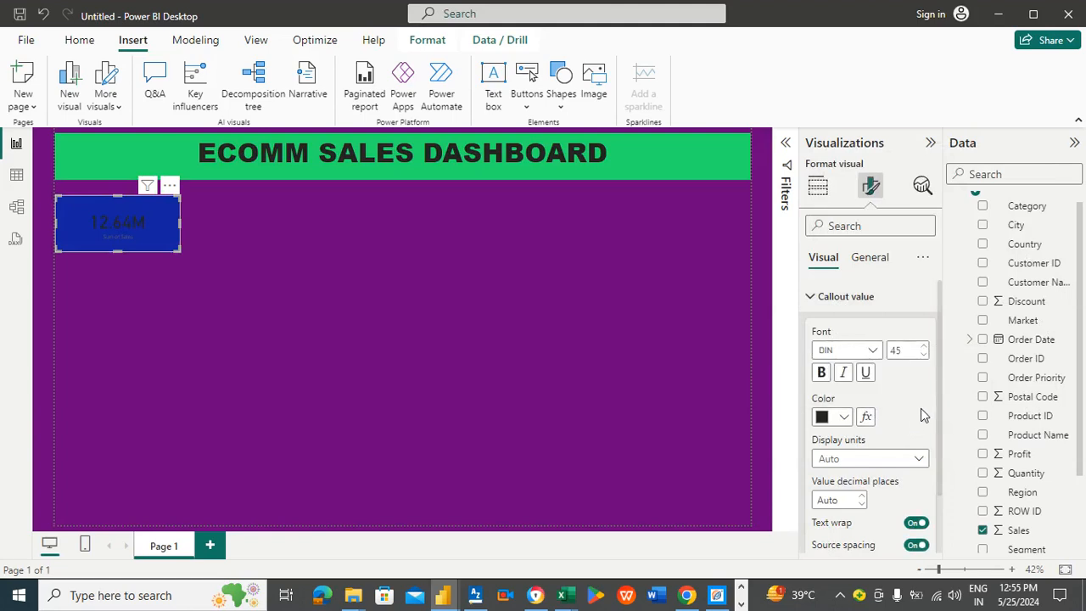
left_click(843, 417)
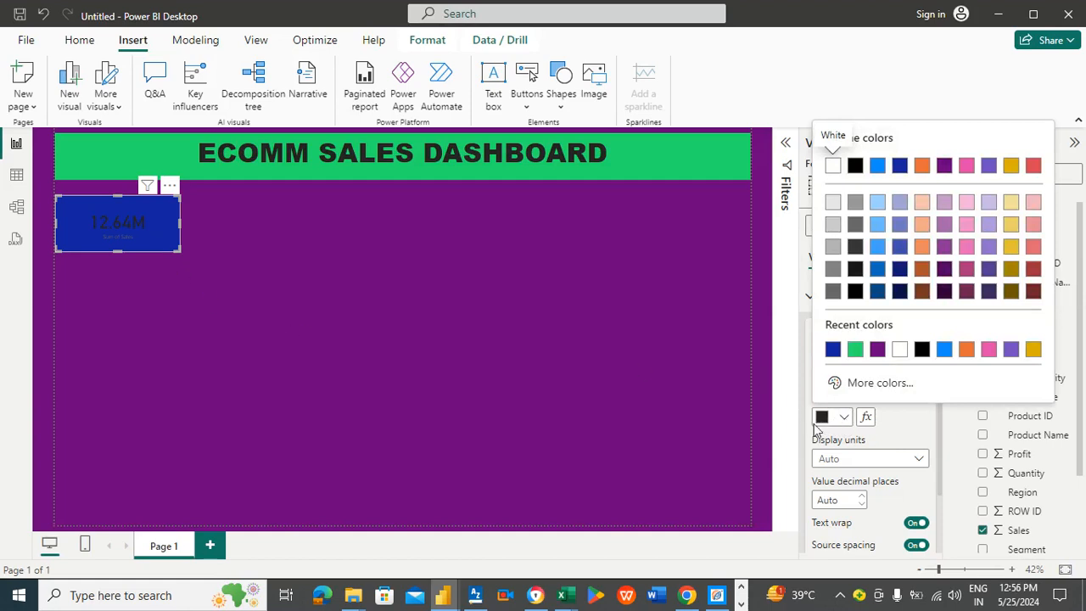
left_click(902, 351)
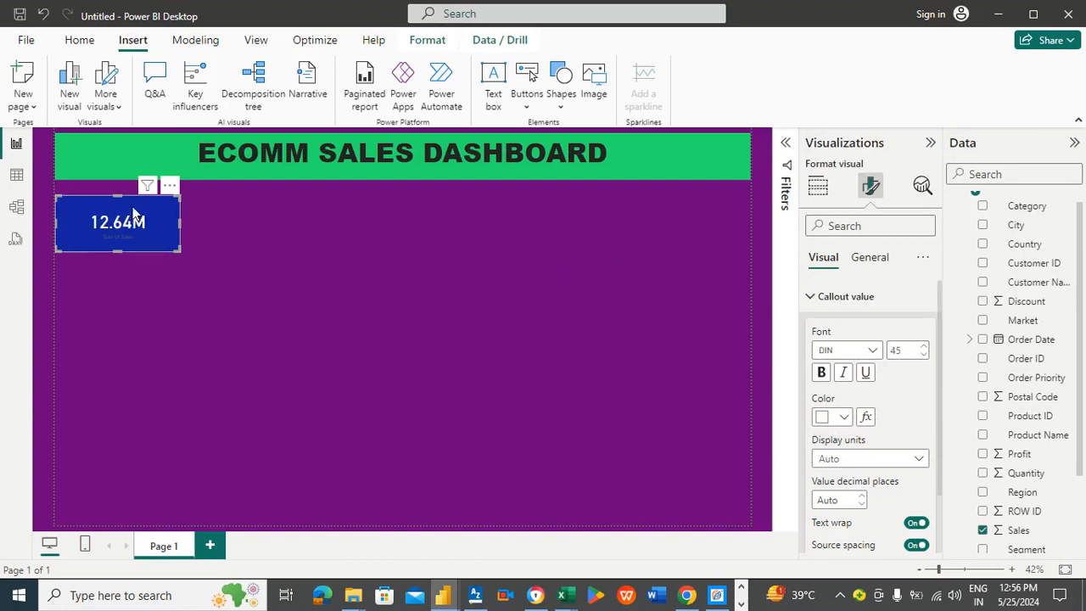
Step: Turn on the card's title and set the title font to Arial Black
left_click(870, 260)
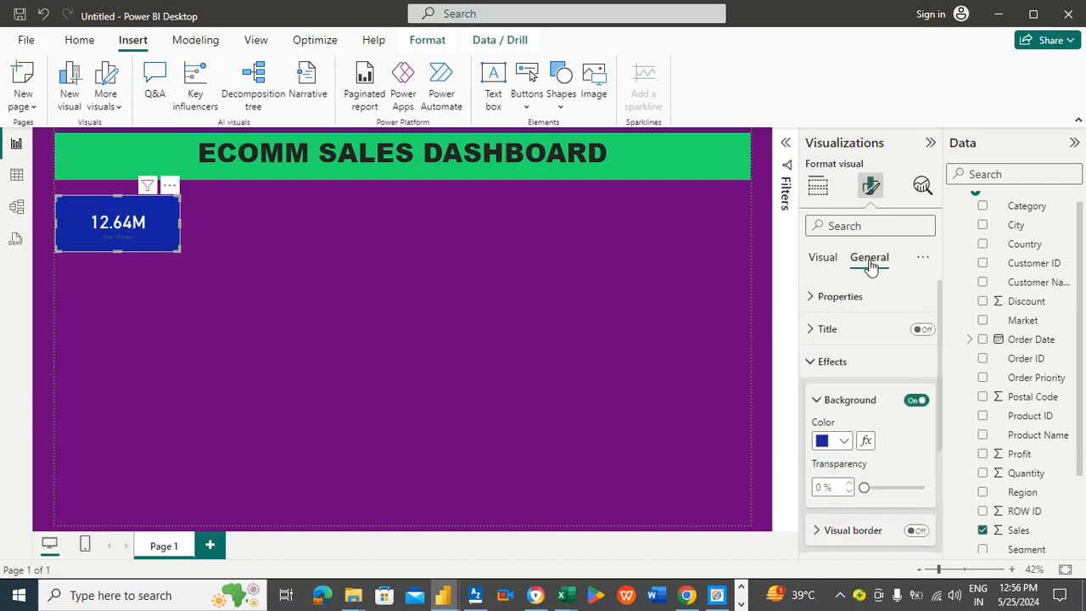
left_click(852, 330)
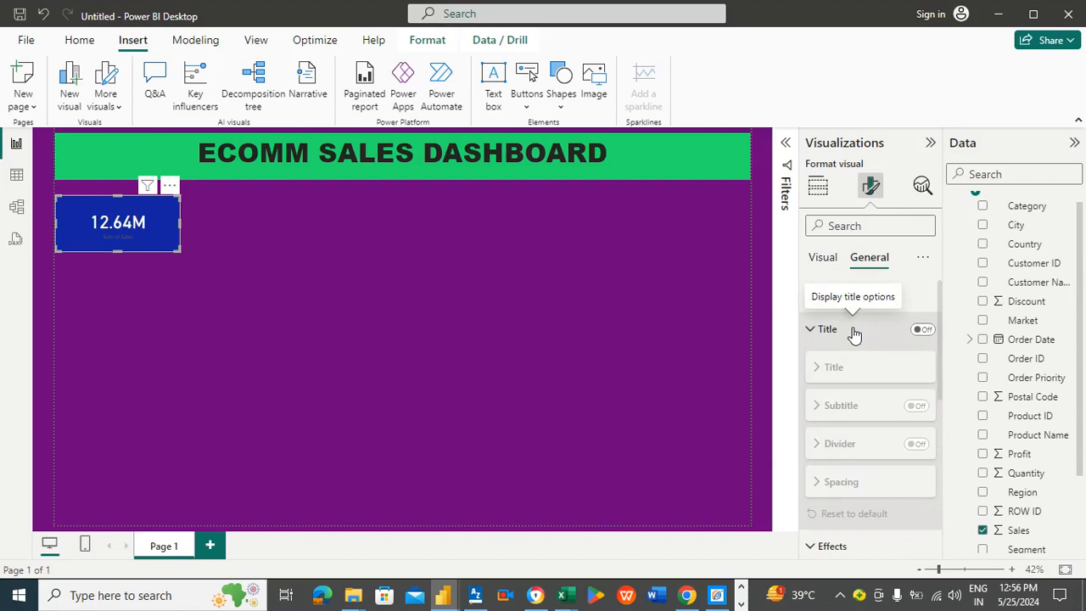
left_click(922, 330)
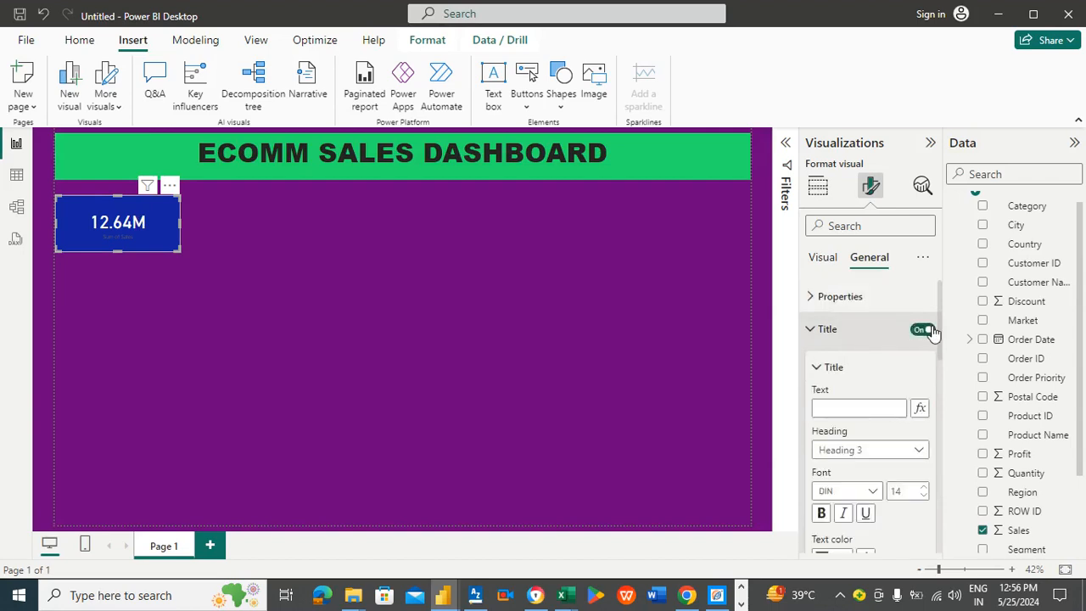
left_click(856, 407)
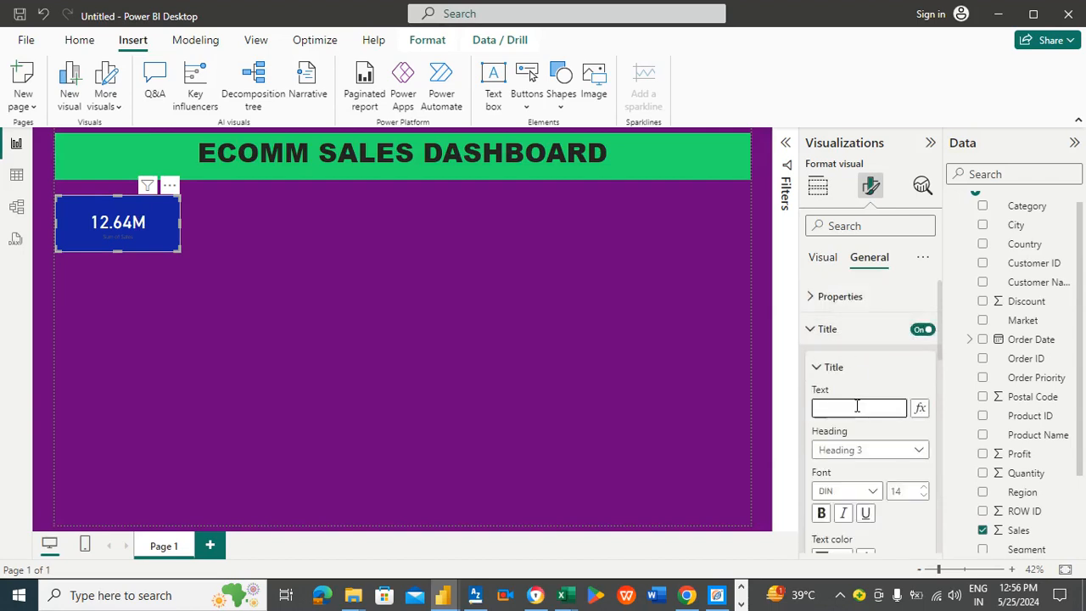
left_click(873, 492)
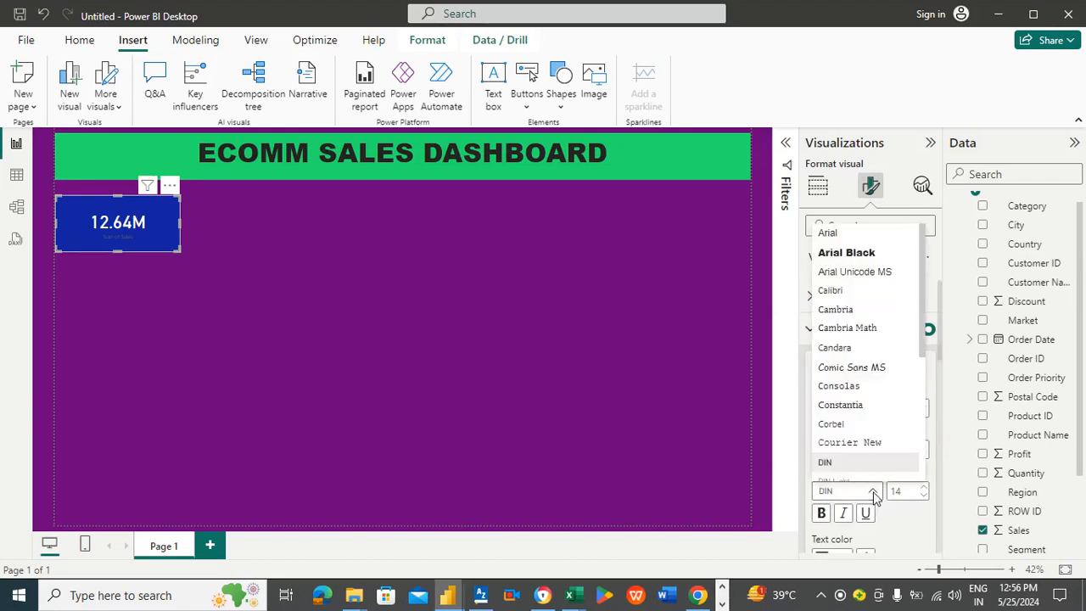
left_click(846, 254)
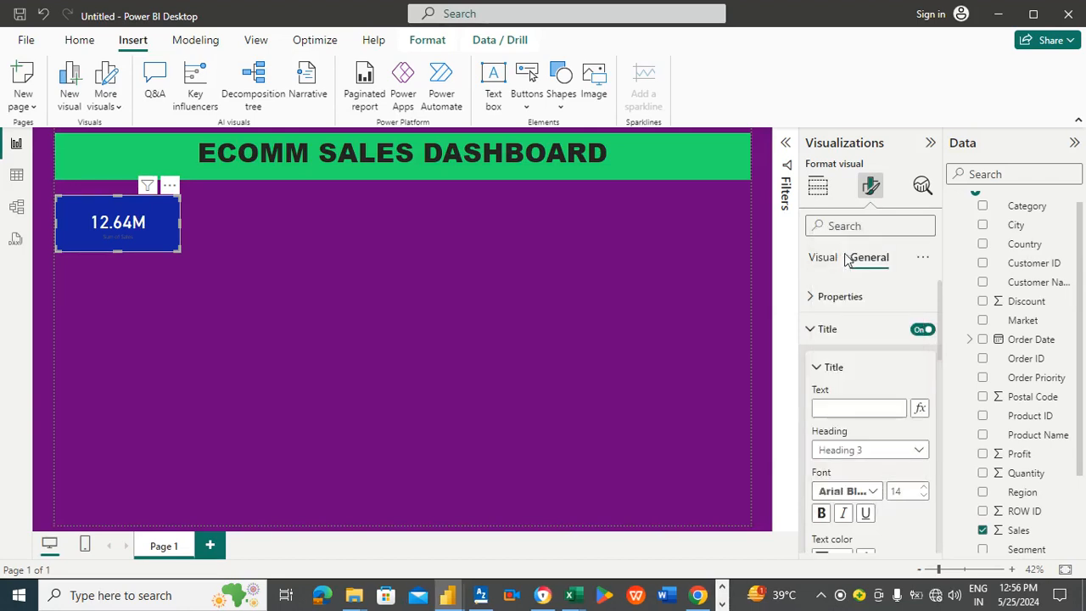
Step: Enter the card title text TOTAL SALES
left_click(863, 406)
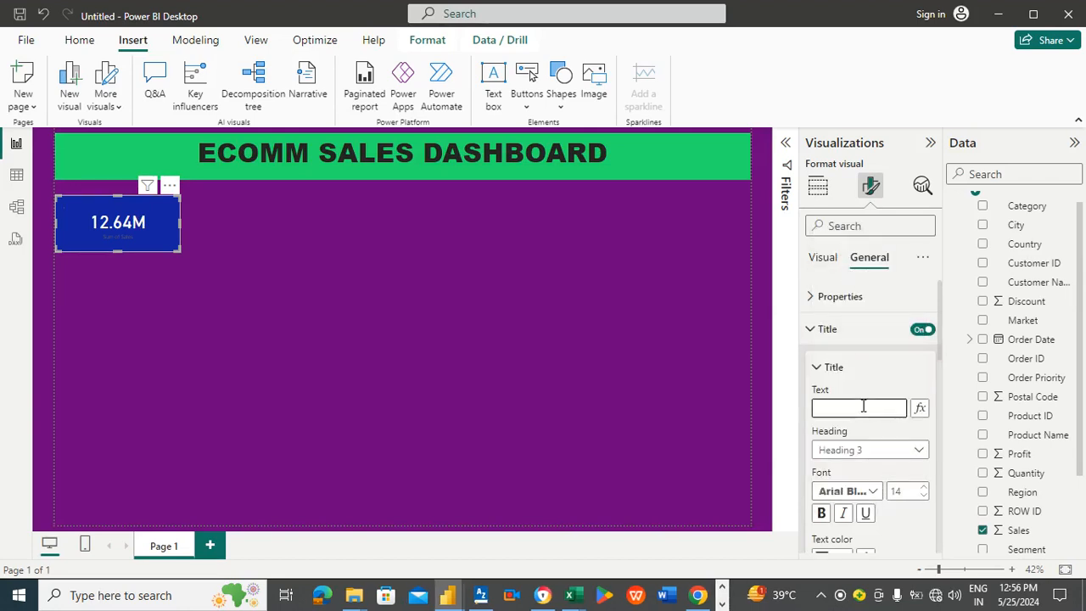
type("tota")
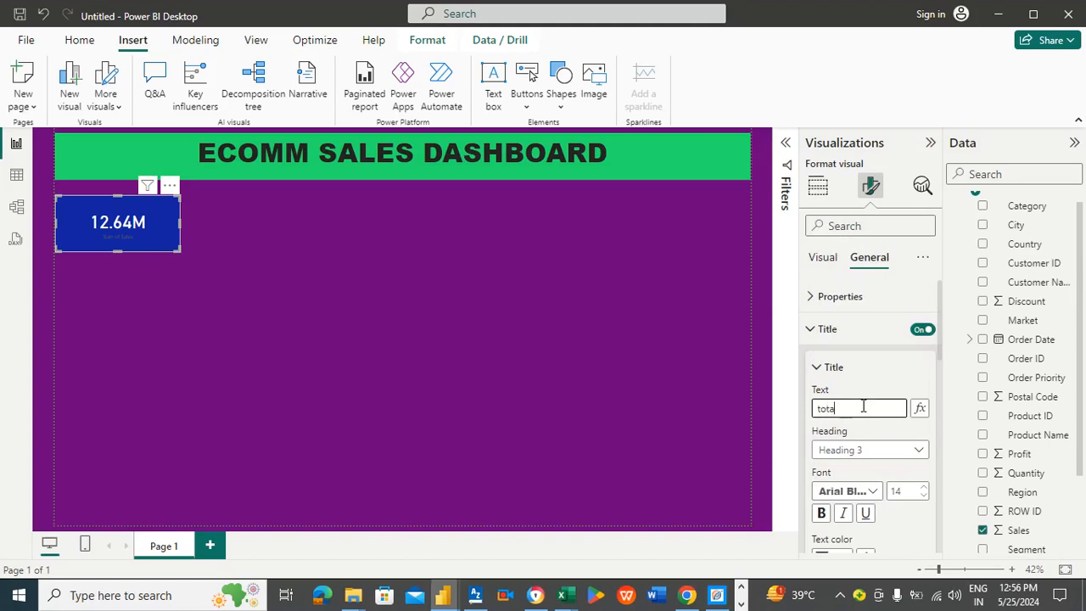
key("BackSpace")
key("BackSpace")
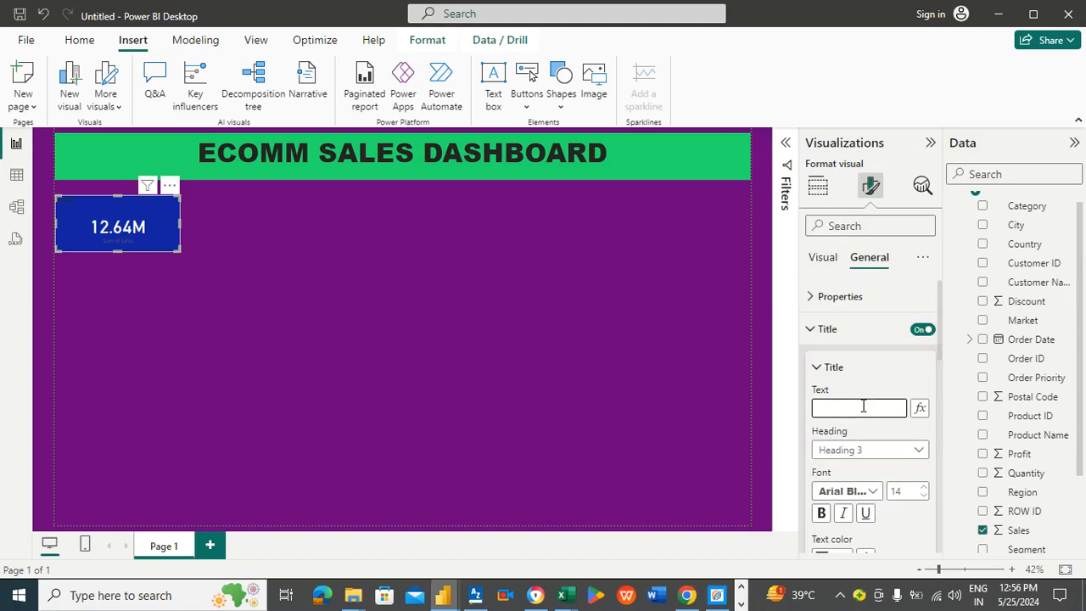
type("TOTA")
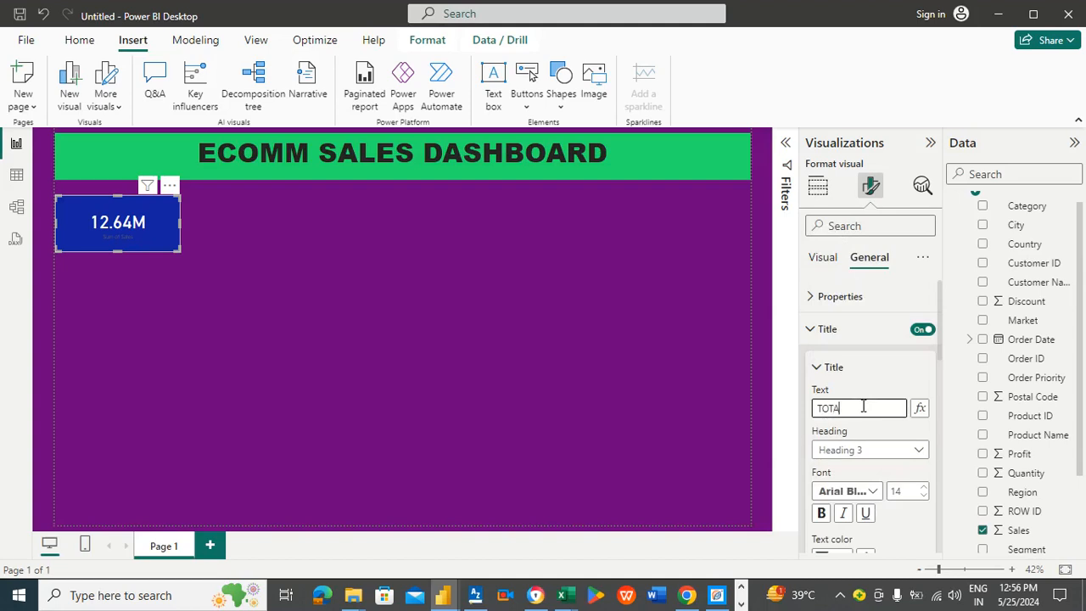
type("L SALES")
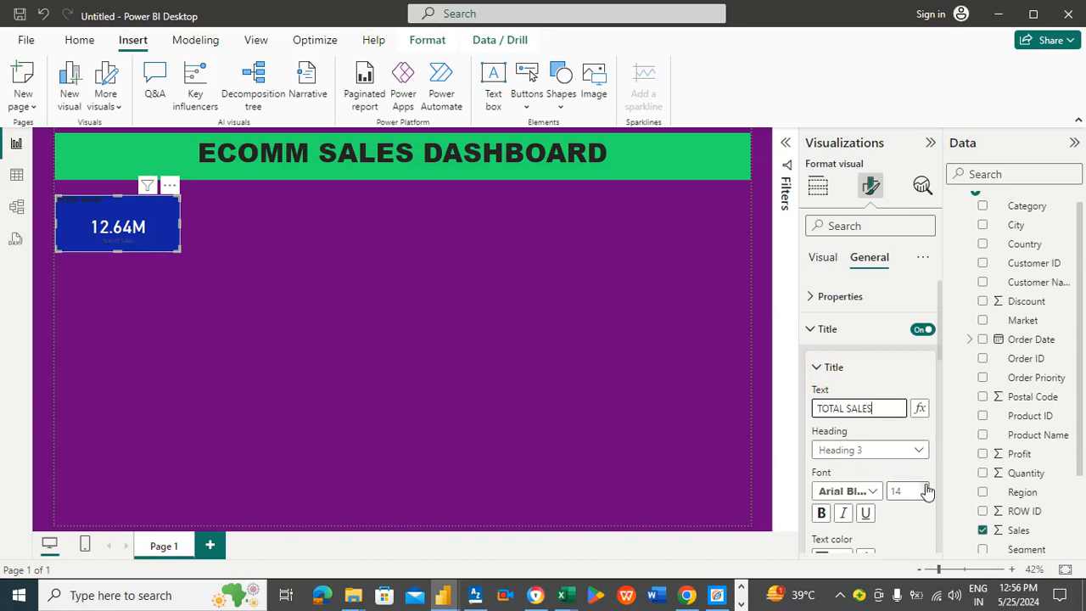
Step: Set the card title's font size to 32 and center-align it horizontally
left_click(924, 487)
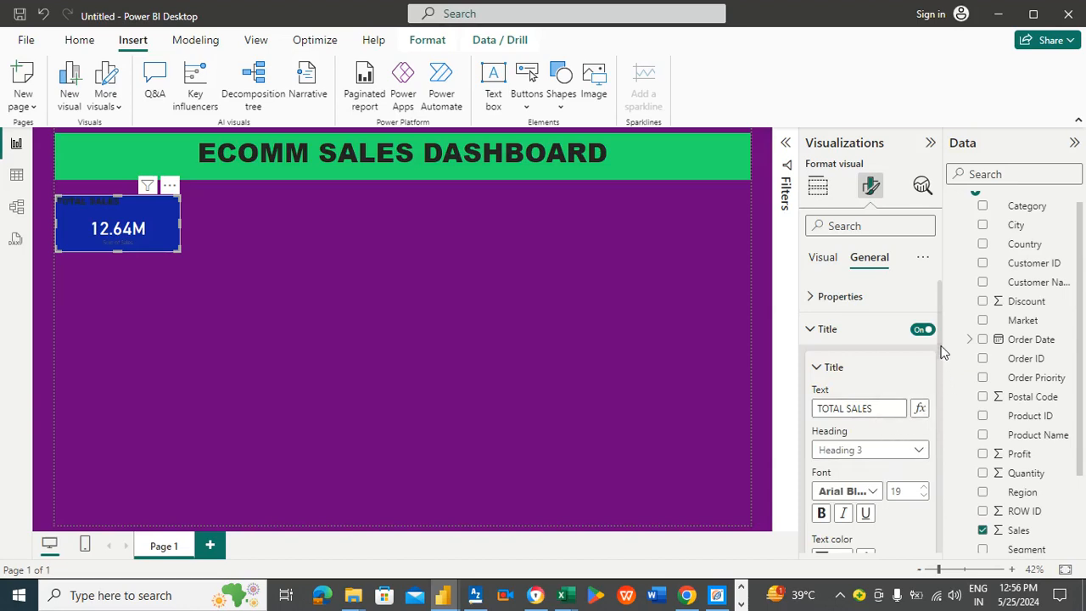
left_click_drag(941, 347, 944, 411)
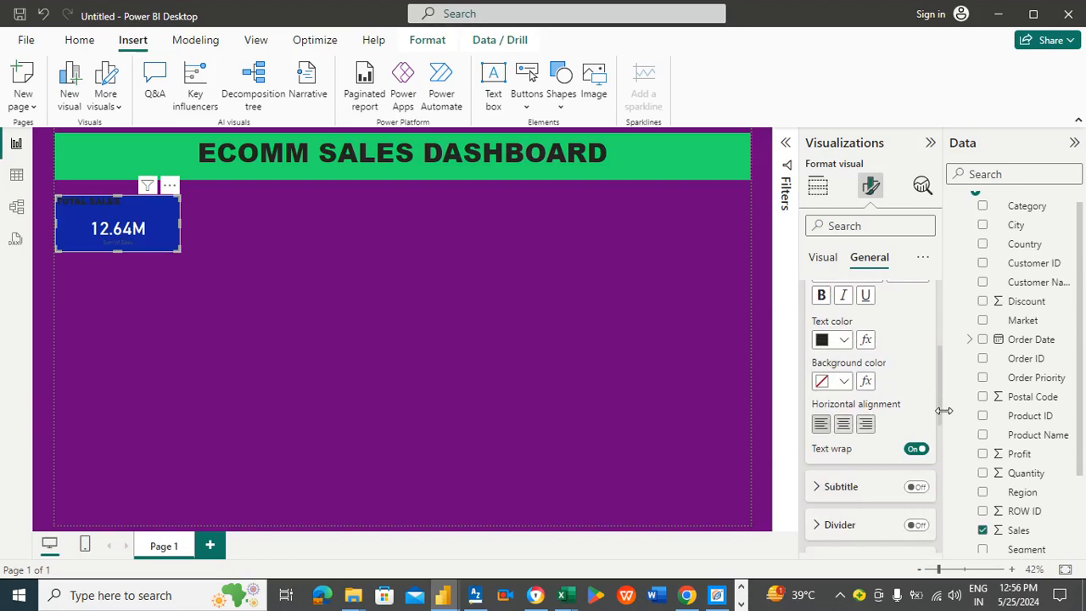
left_click(845, 430)
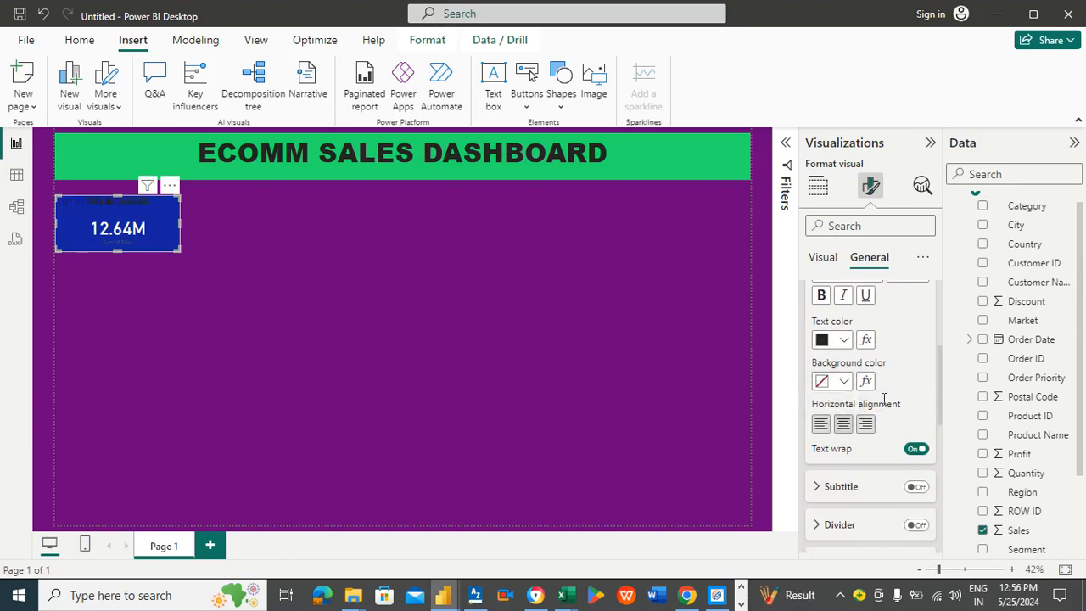
scroll(941, 386, "up", 3)
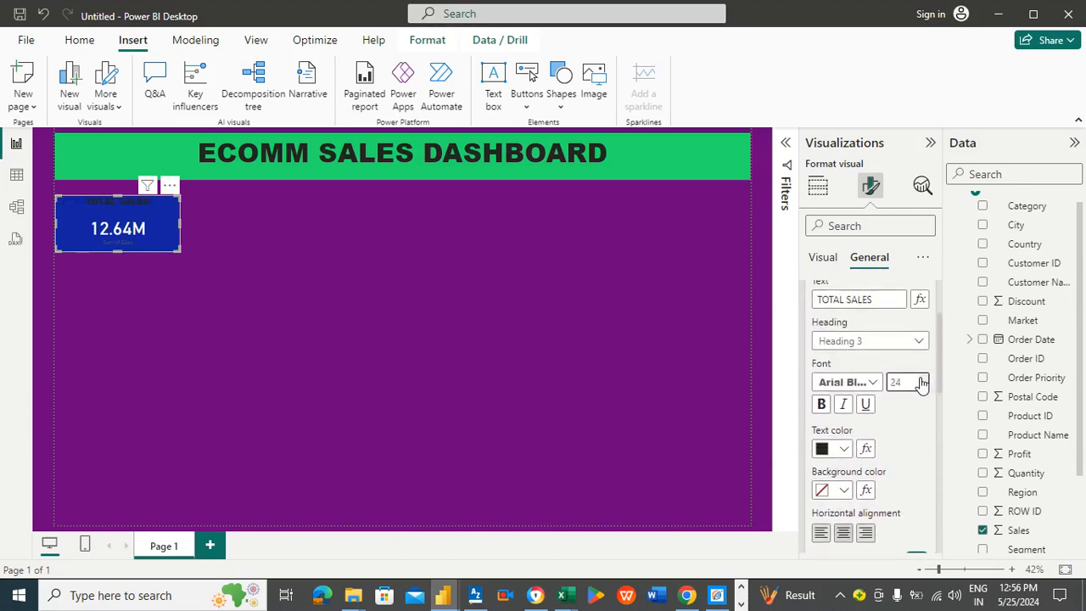
left_click(921, 380)
left_click(921, 379)
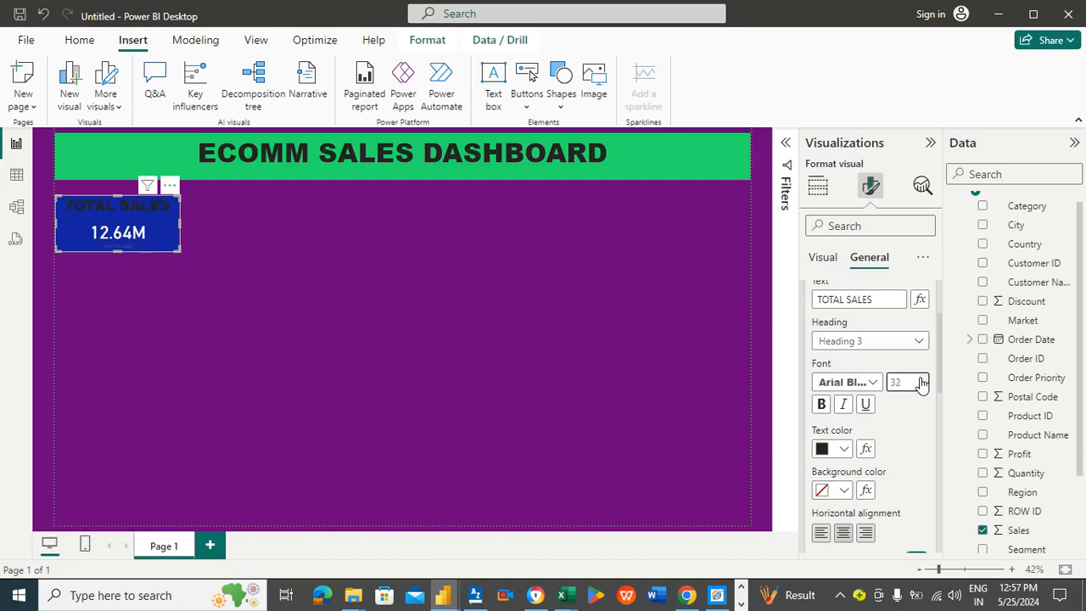
Step: Set the card title's text colour to white
left_click(852, 450)
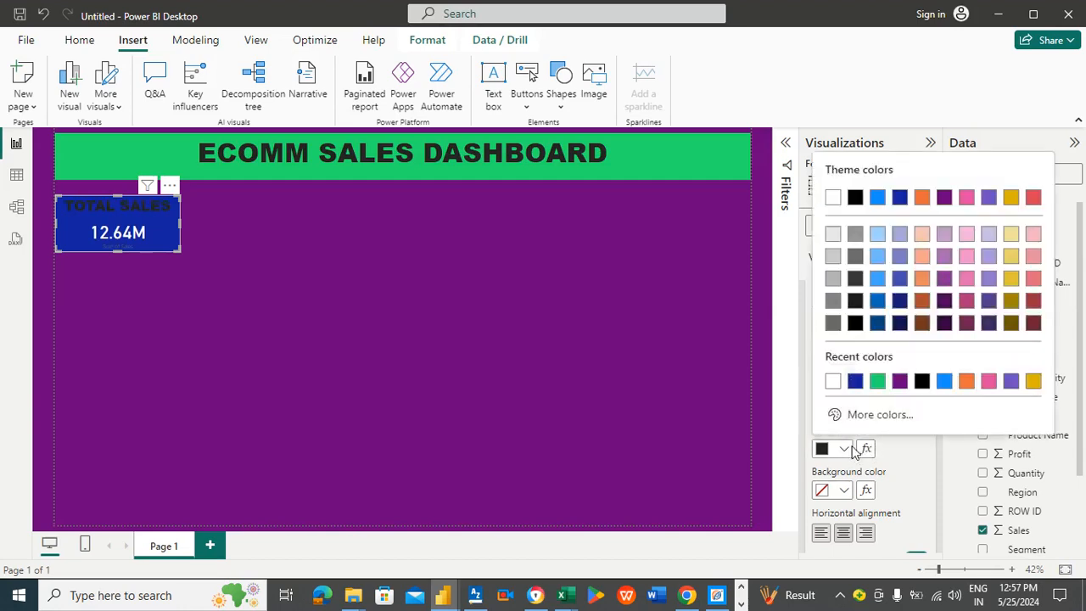
left_click(832, 381)
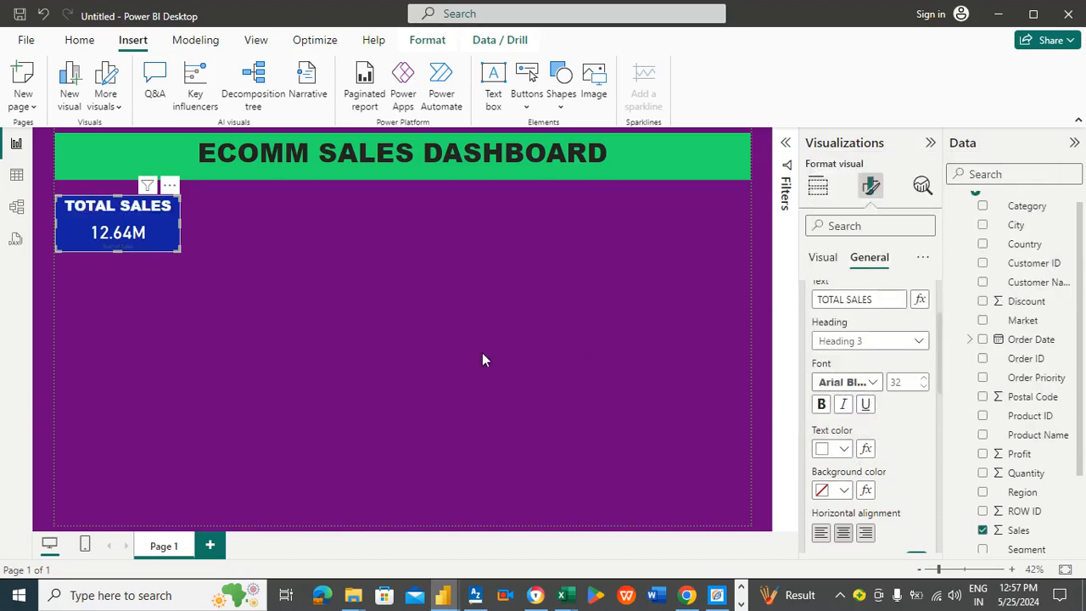
Step: Increase the card's callout value font size to 54
left_click(816, 260)
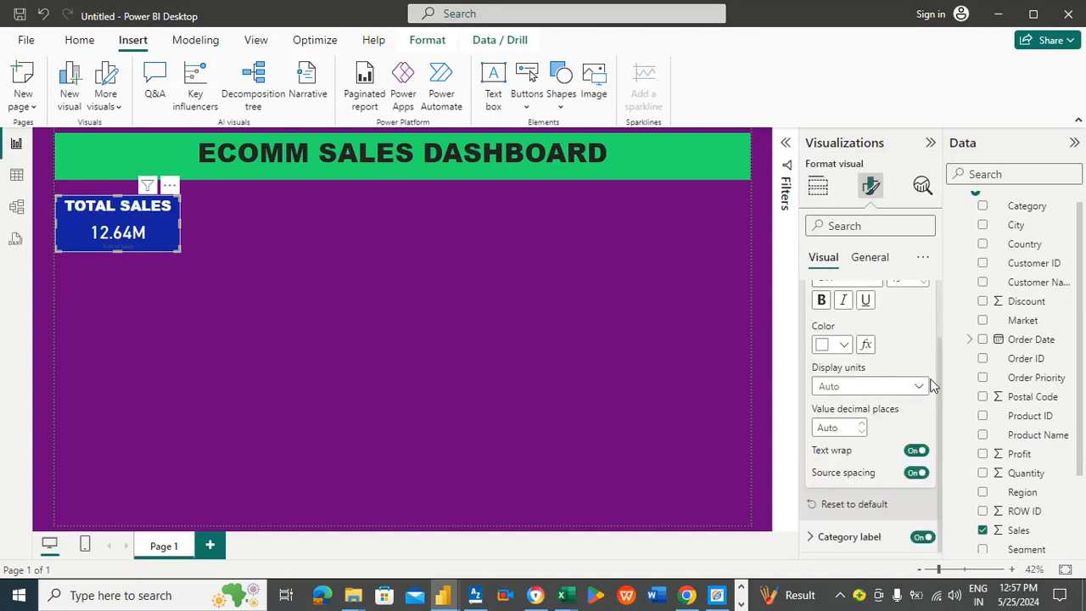
scroll(943, 373, "up", 2)
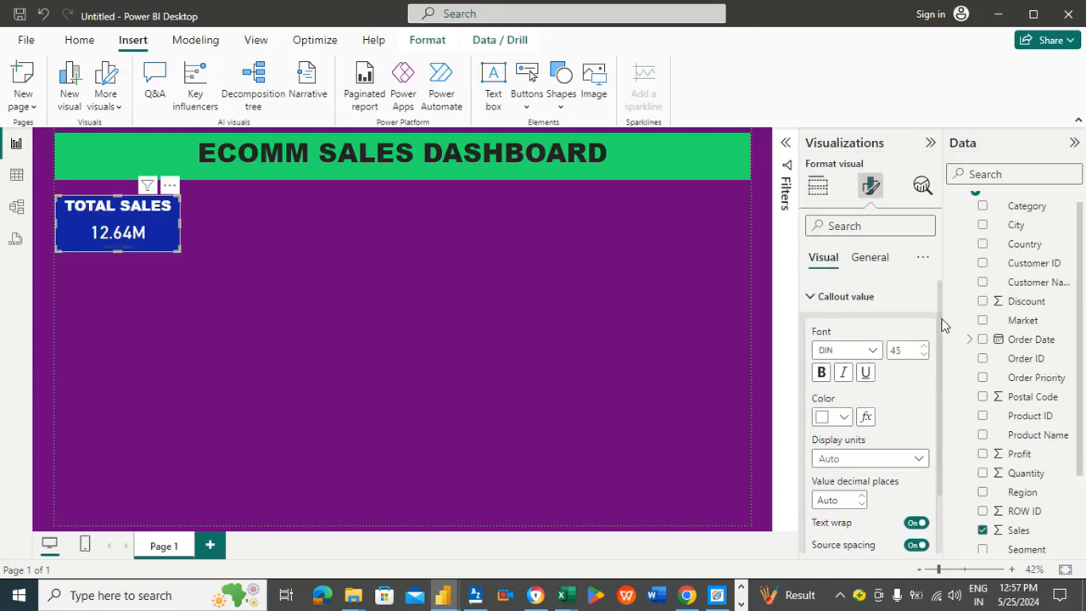
left_click(863, 296)
left_click(864, 296)
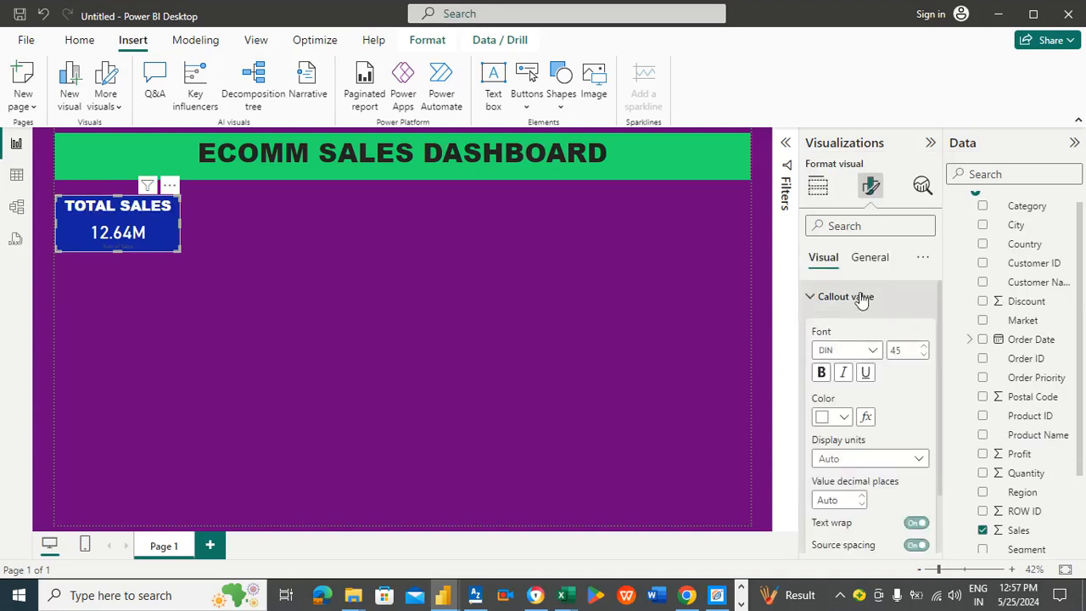
left_click(924, 349)
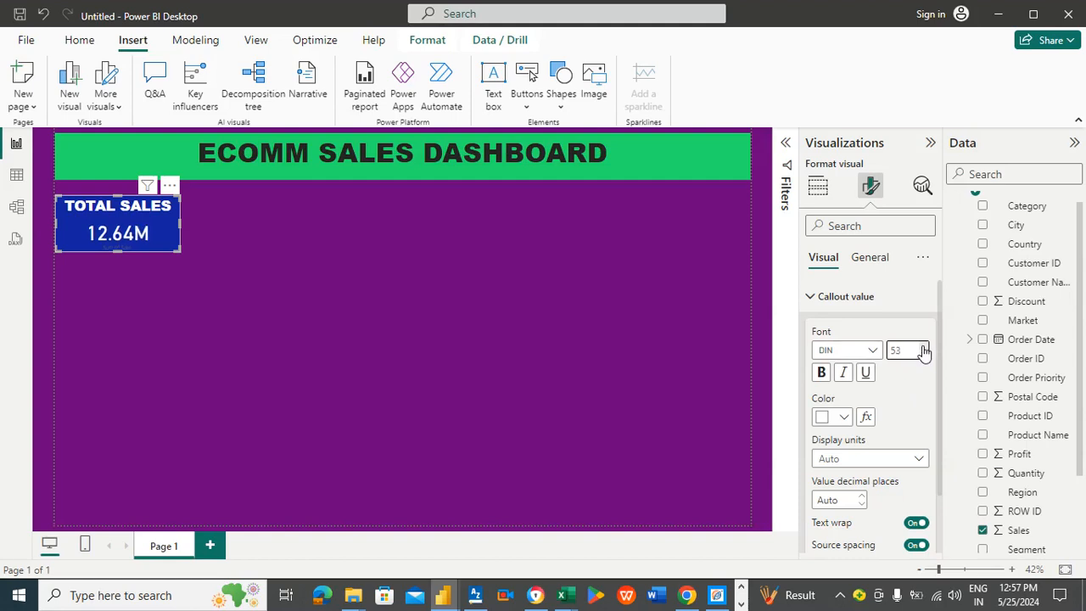
left_click(924, 349)
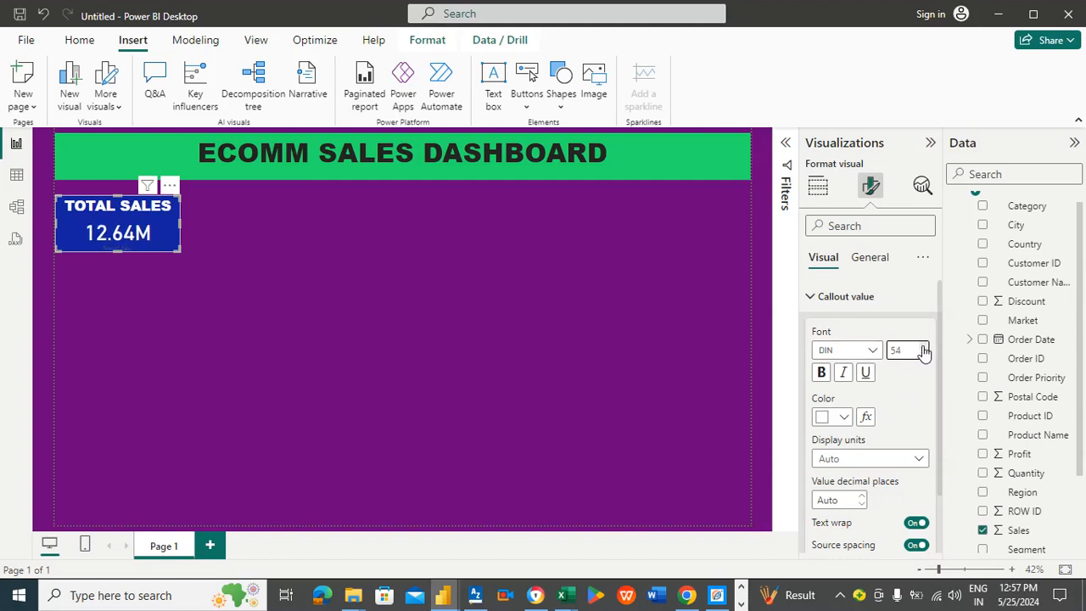
Step: Add a second card visual below the TOTAL SALES card
left_click(340, 251)
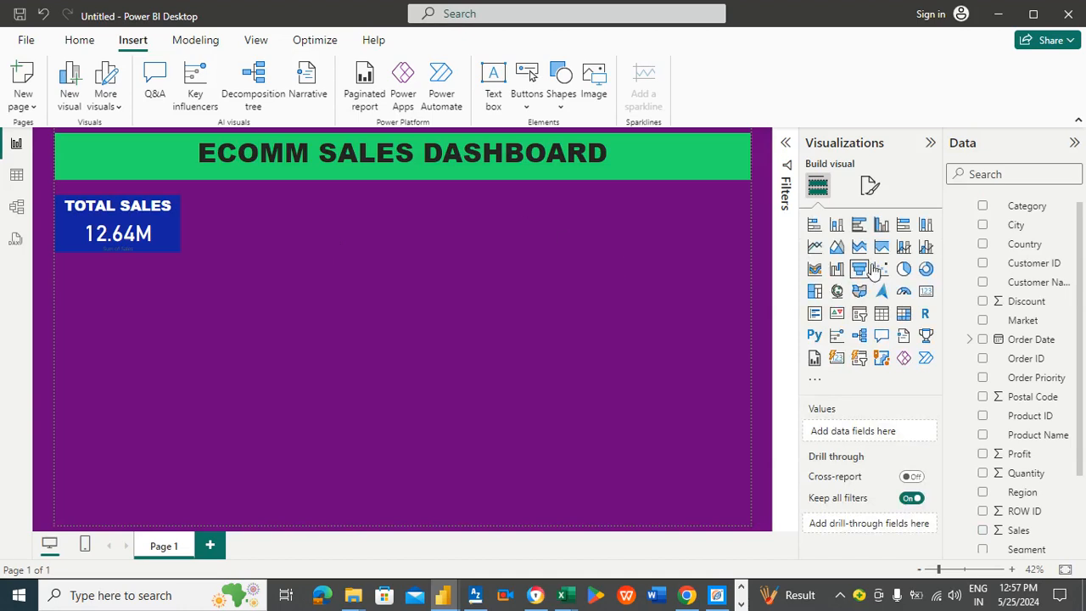
left_click(925, 292)
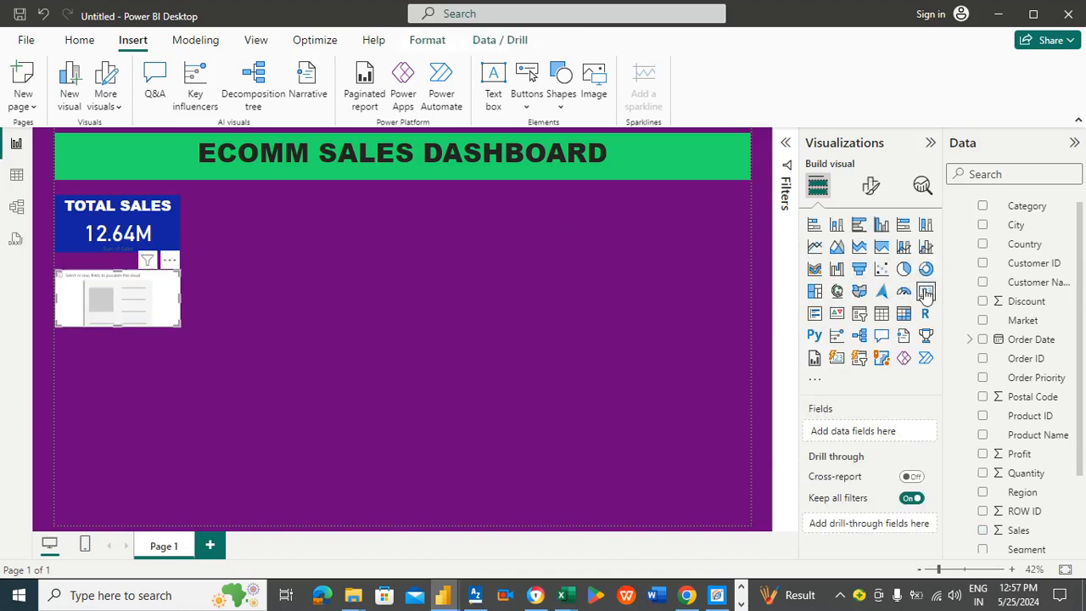
Step: Move the new card beside the TOTAL SALES card and copy the TOTAL SALES card's formatting onto it with Format Painter
left_click_drag(152, 287, 308, 215)
left_click(174, 218)
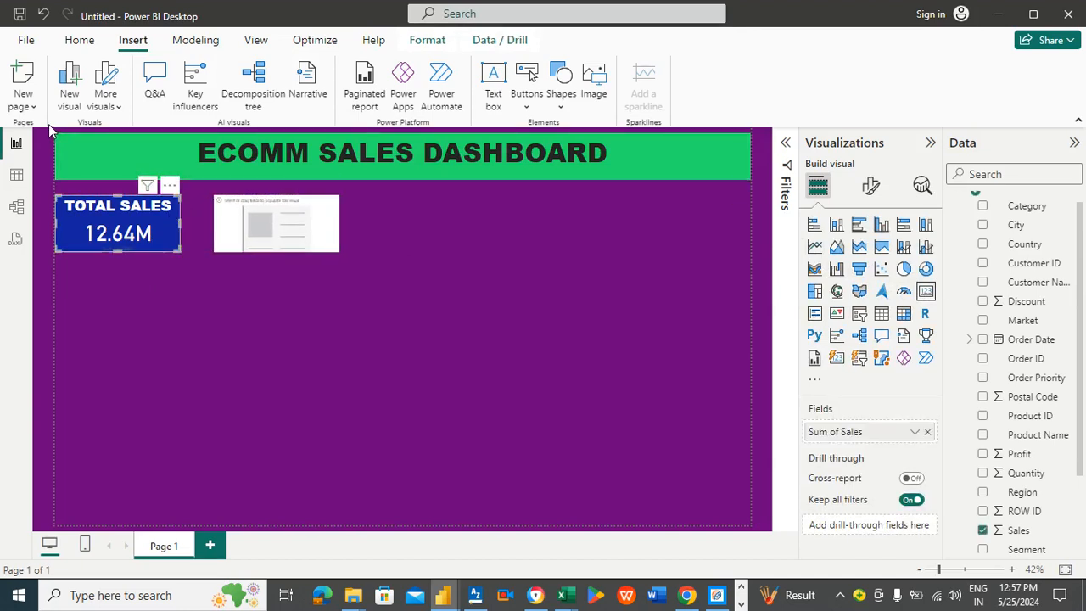
left_click(81, 43)
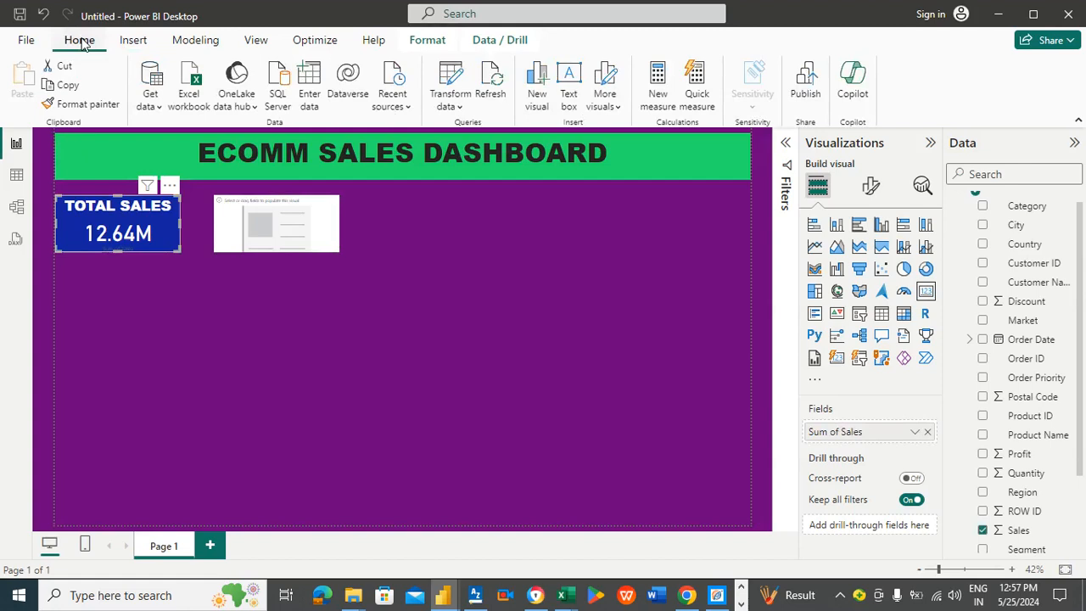
left_click(92, 103)
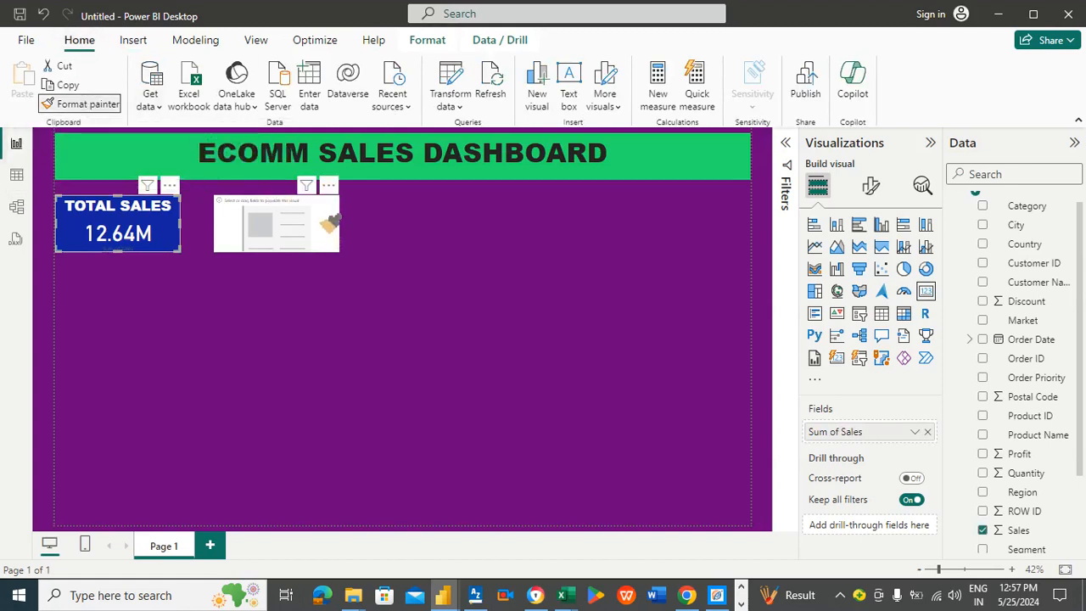
left_click(320, 217)
left_click(168, 227)
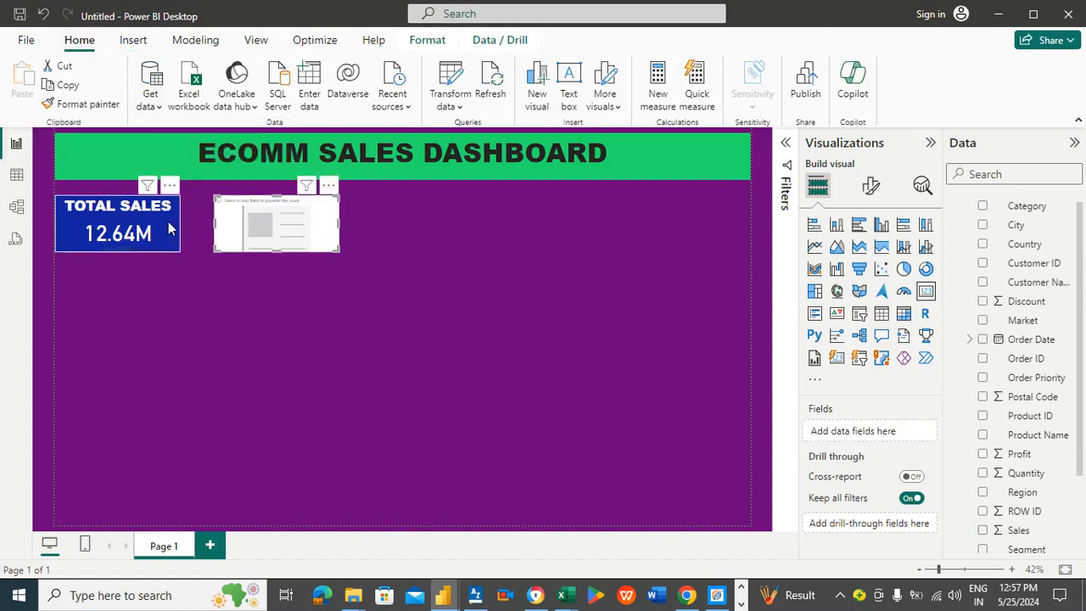
left_click(104, 105)
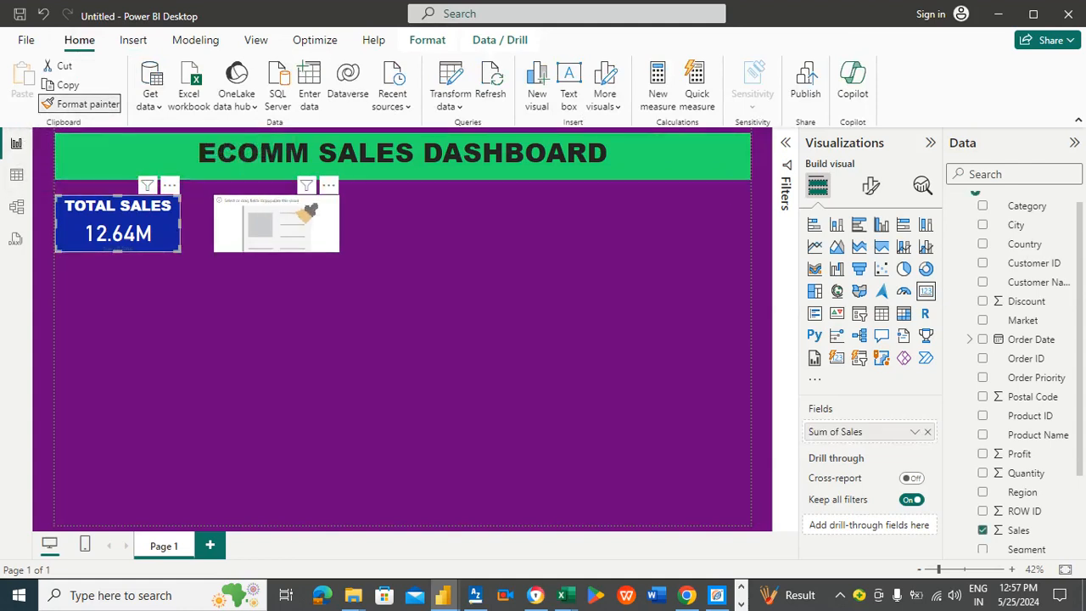
left_click(293, 208)
left_click_drag(293, 208, 288, 210)
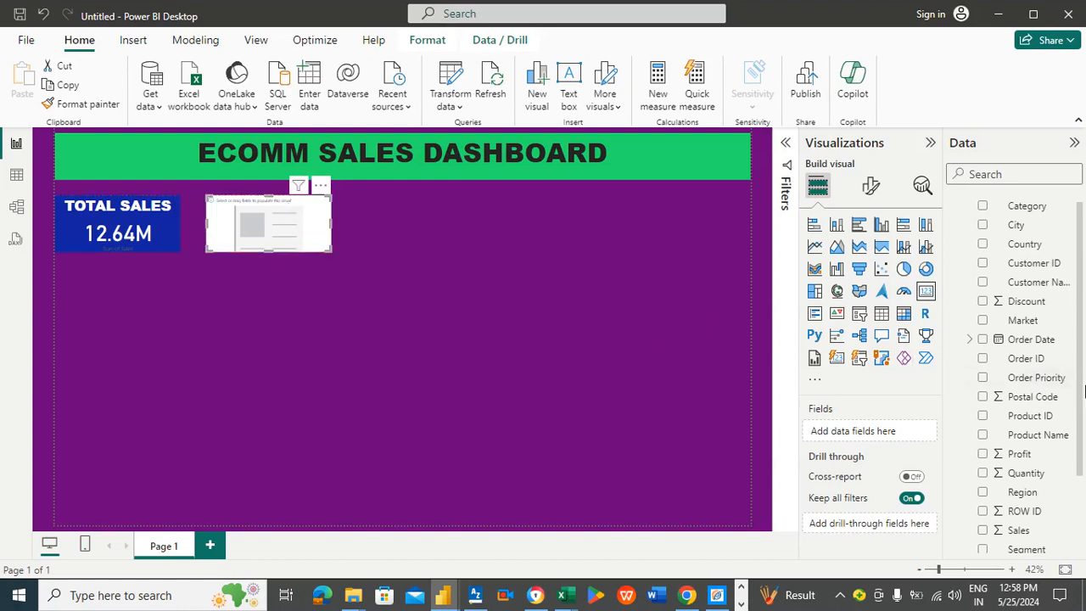
Step: Add the Profit field to the second card and set its background colour to the green #24E36D
left_click_drag(1081, 342, 1084, 374)
left_click_drag(1027, 413, 905, 434)
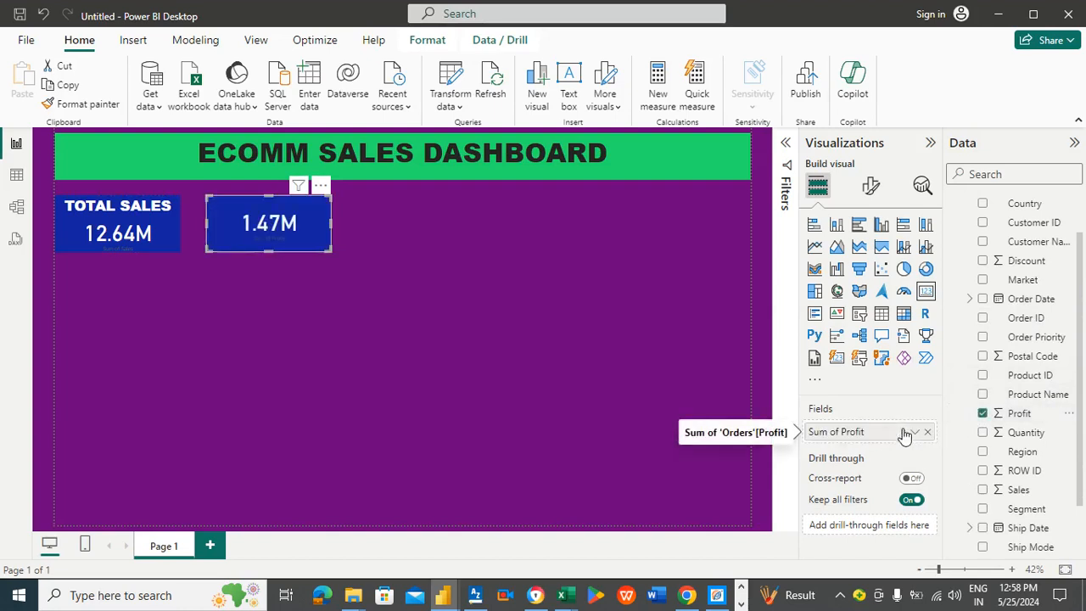
left_click(873, 188)
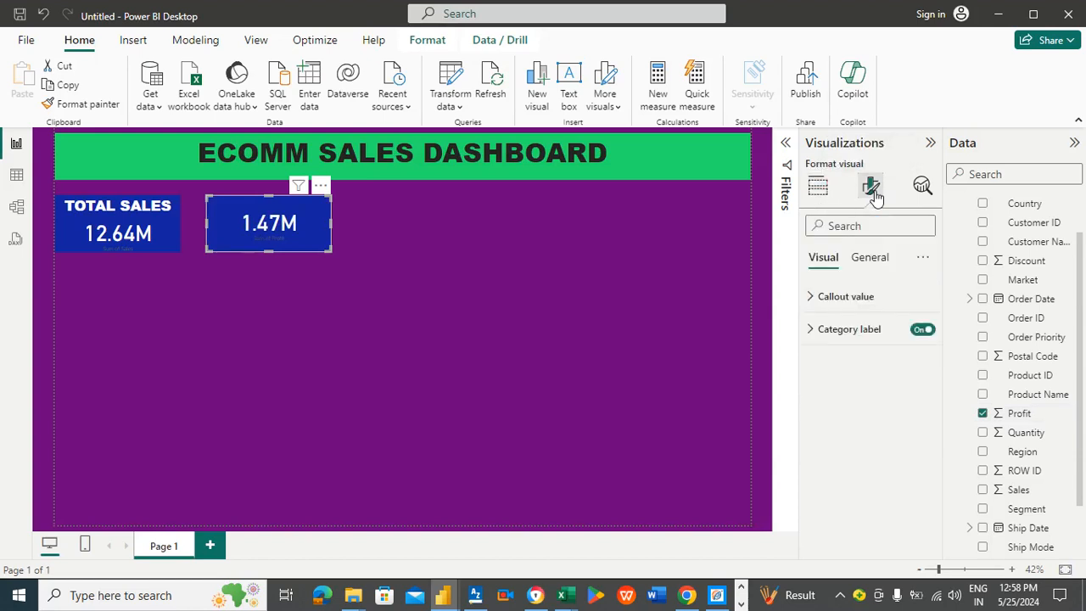
left_click(879, 257)
left_click(836, 363)
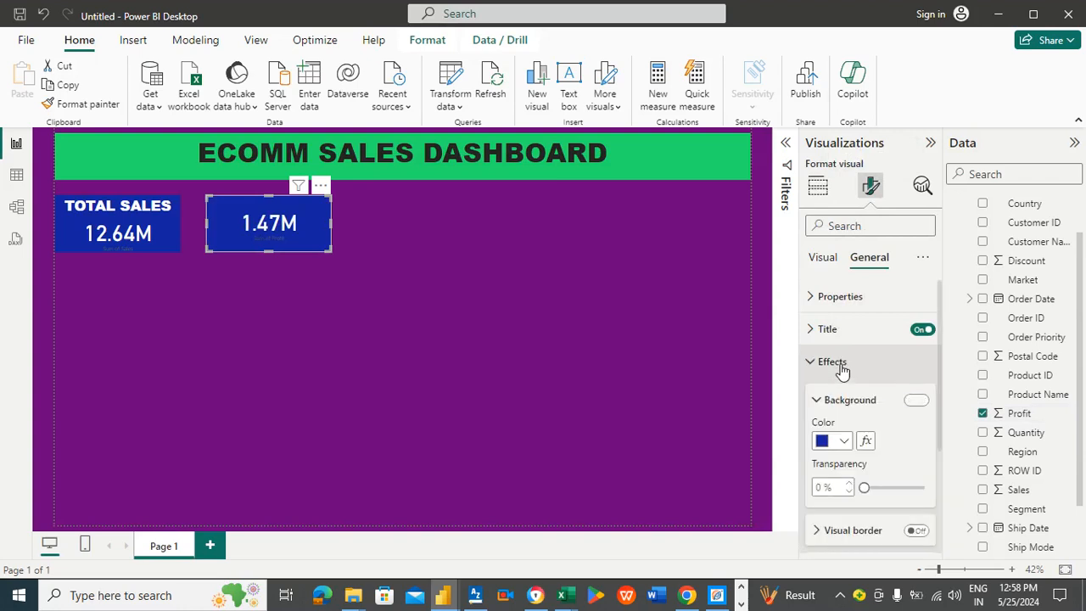
left_click(844, 439)
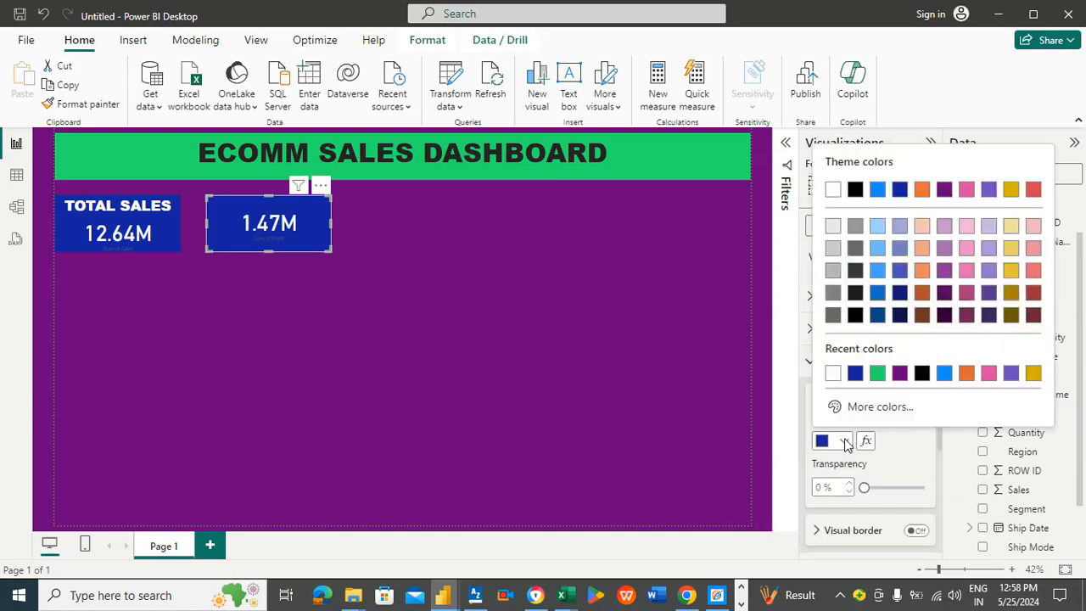
left_click(879, 373)
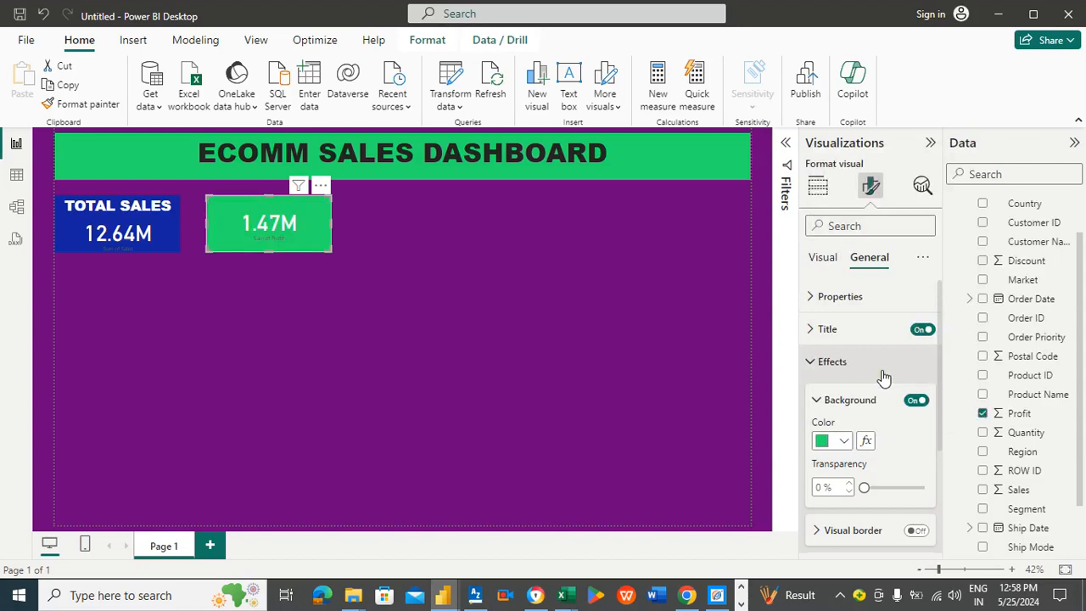
Step: Set the second card's callout value colour to black
left_click(823, 259)
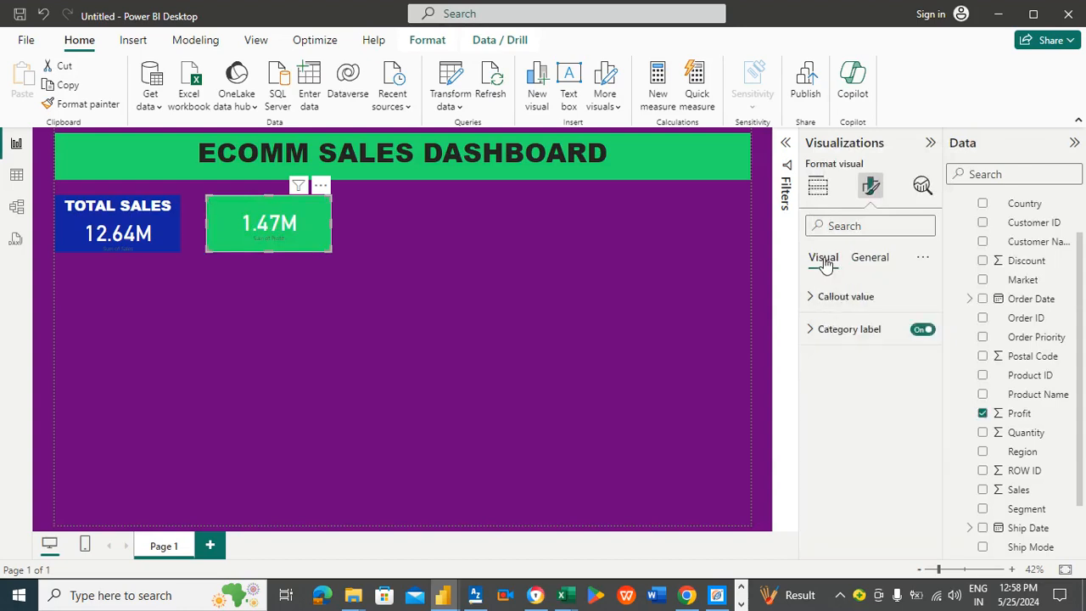
left_click(819, 302)
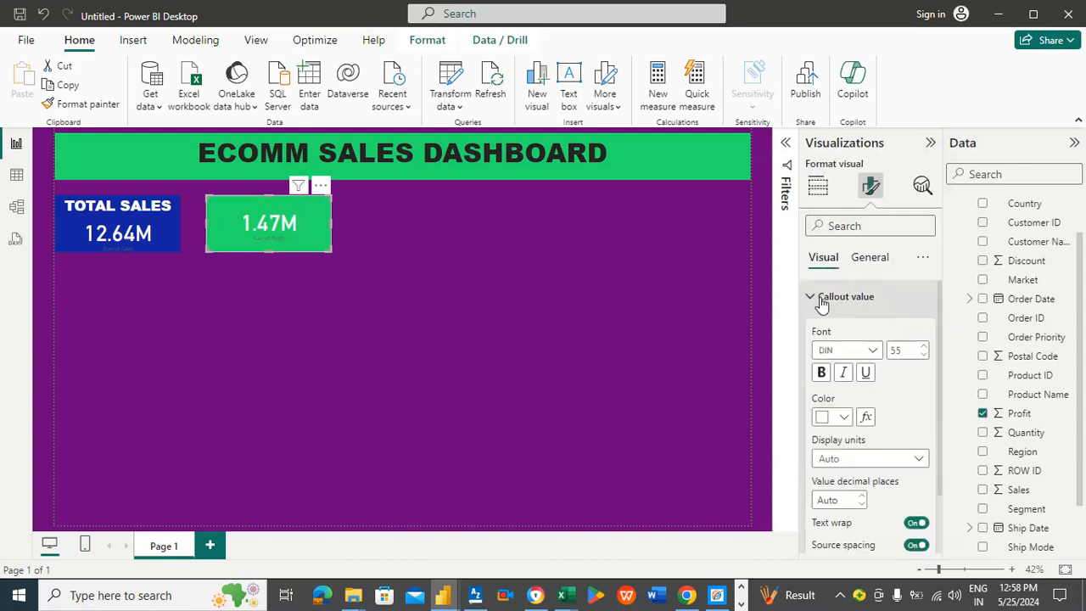
left_click(845, 416)
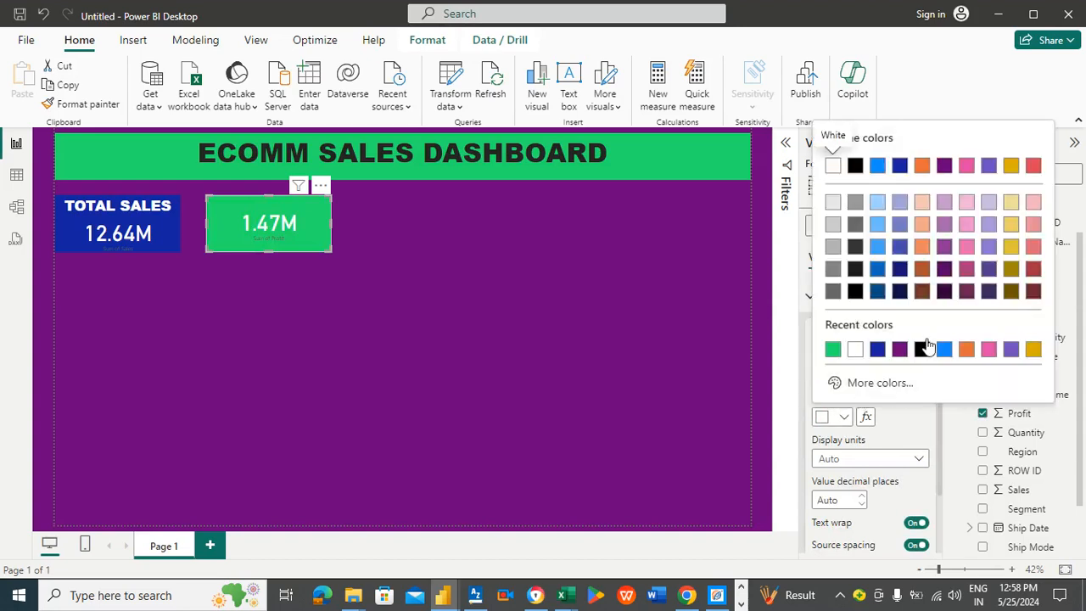
left_click(923, 349)
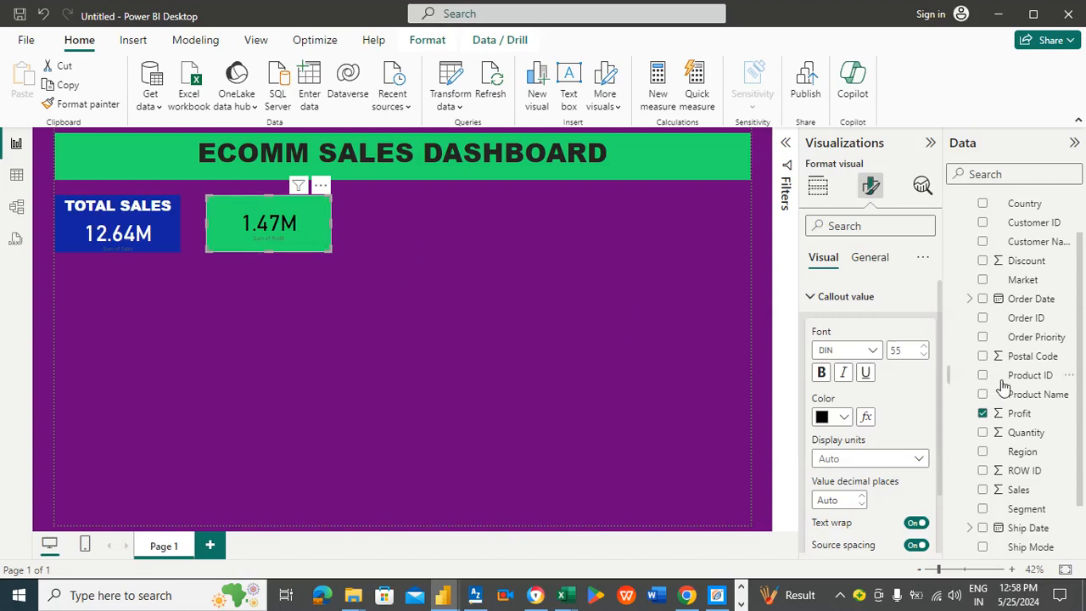
Step: Give the second card the title text TOTAL PROFIT
left_click(876, 259)
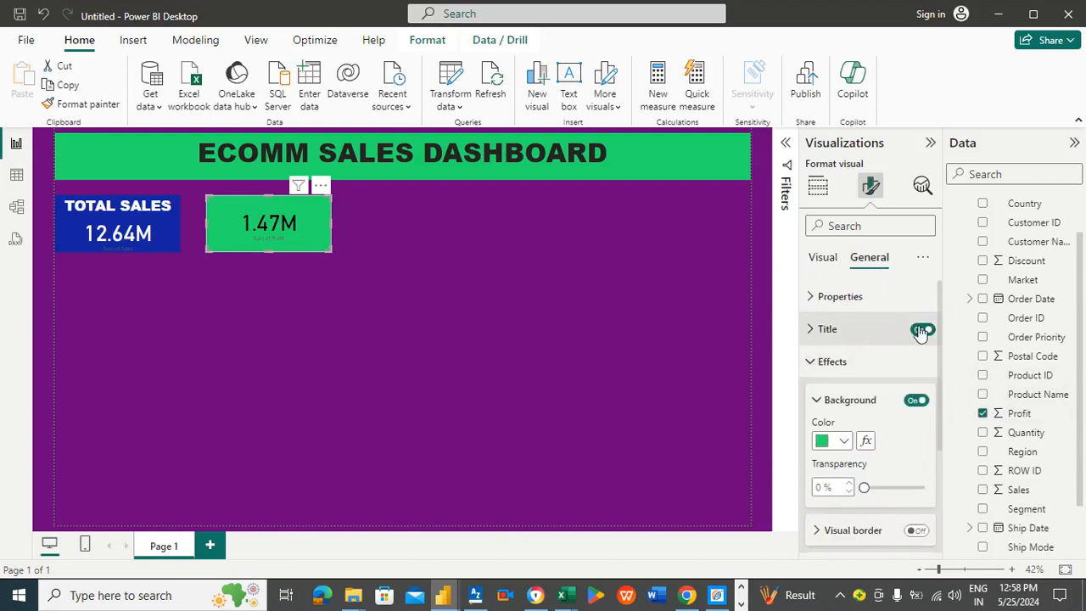
left_click(864, 330)
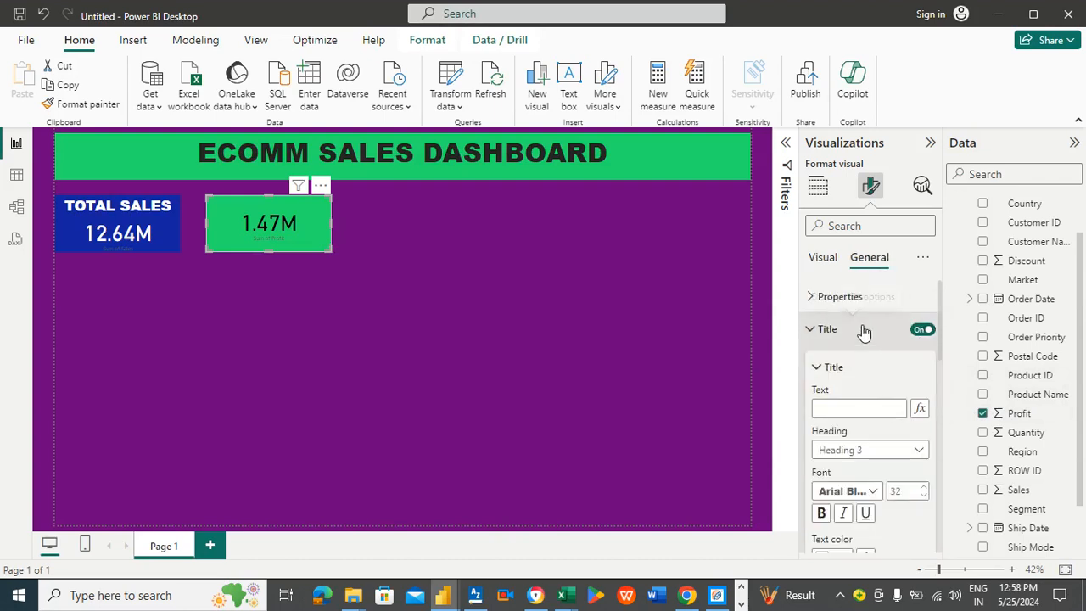
left_click(843, 404)
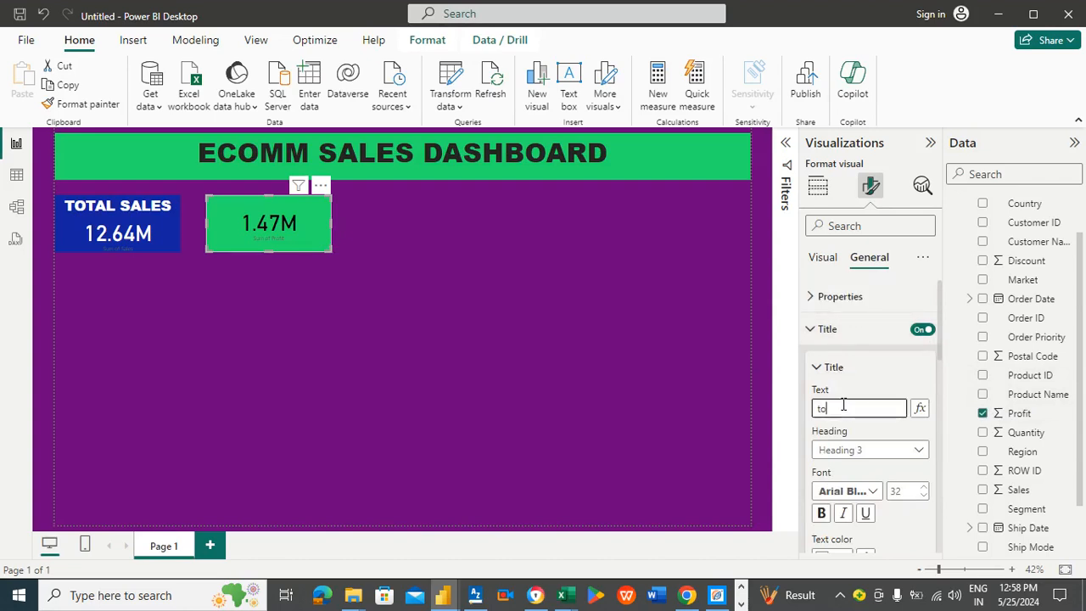
type("total")
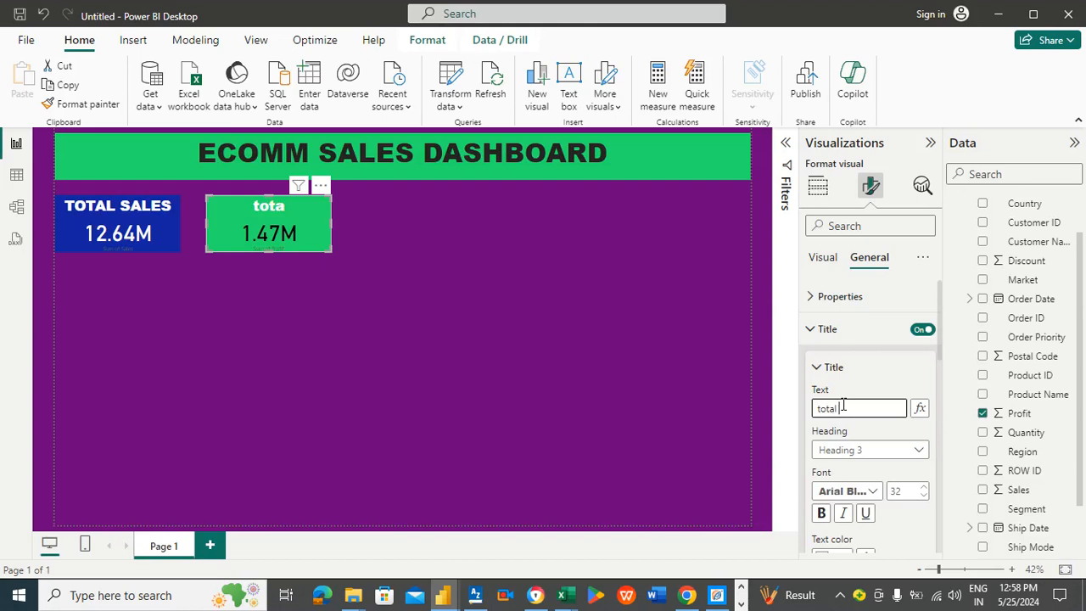
key("BackSpace")
key("BackSpace")
key("BackSpace")
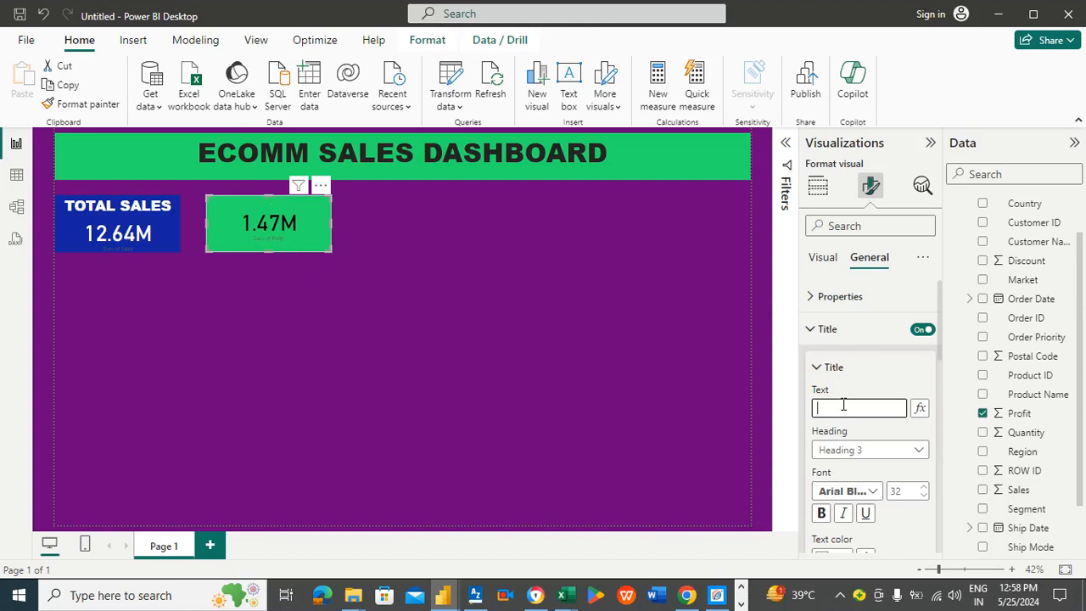
type("TOTAL PROFI")
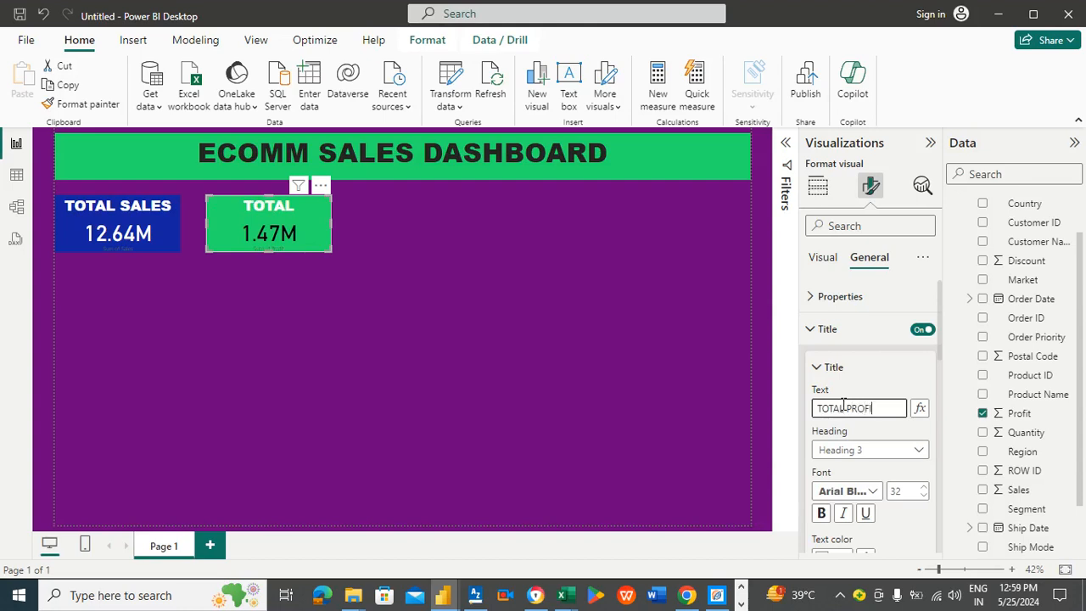
type("T")
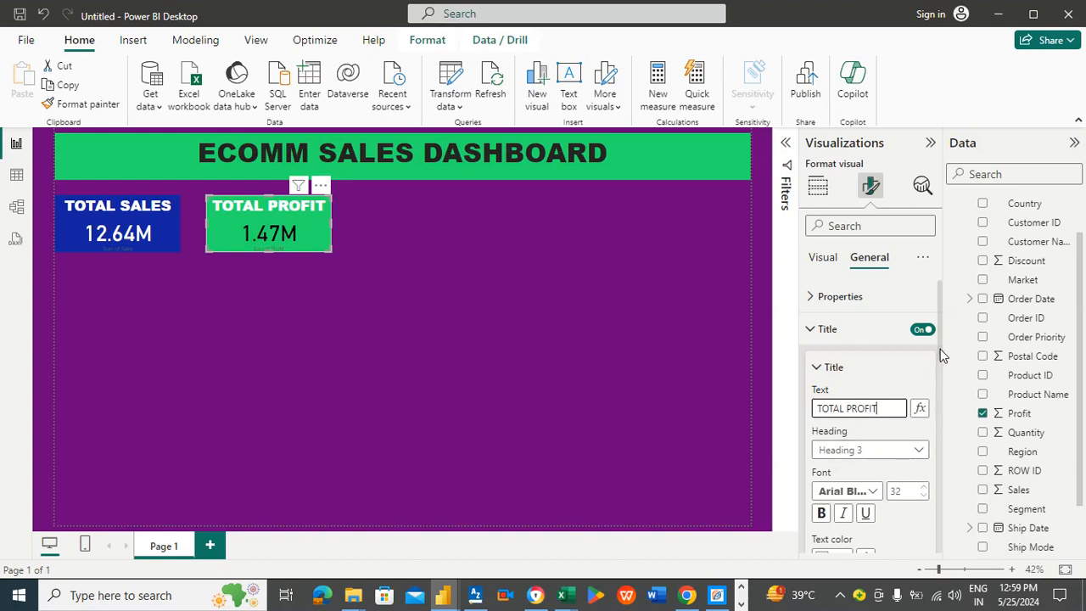
Step: Set the TOTAL PROFIT card's title text colour to black
left_click_drag(940, 349, 943, 381)
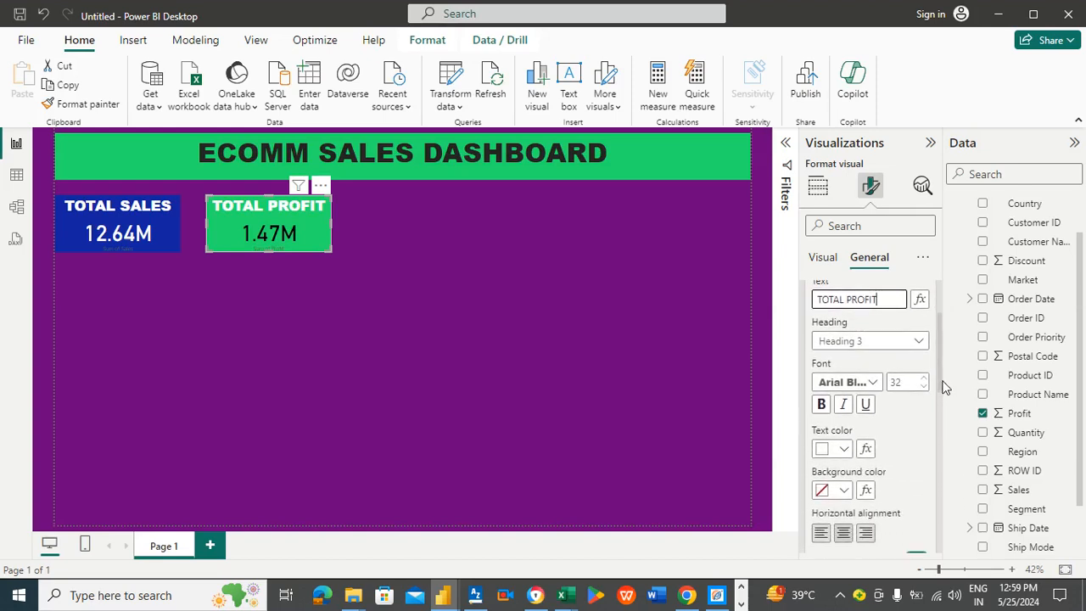
left_click(846, 451)
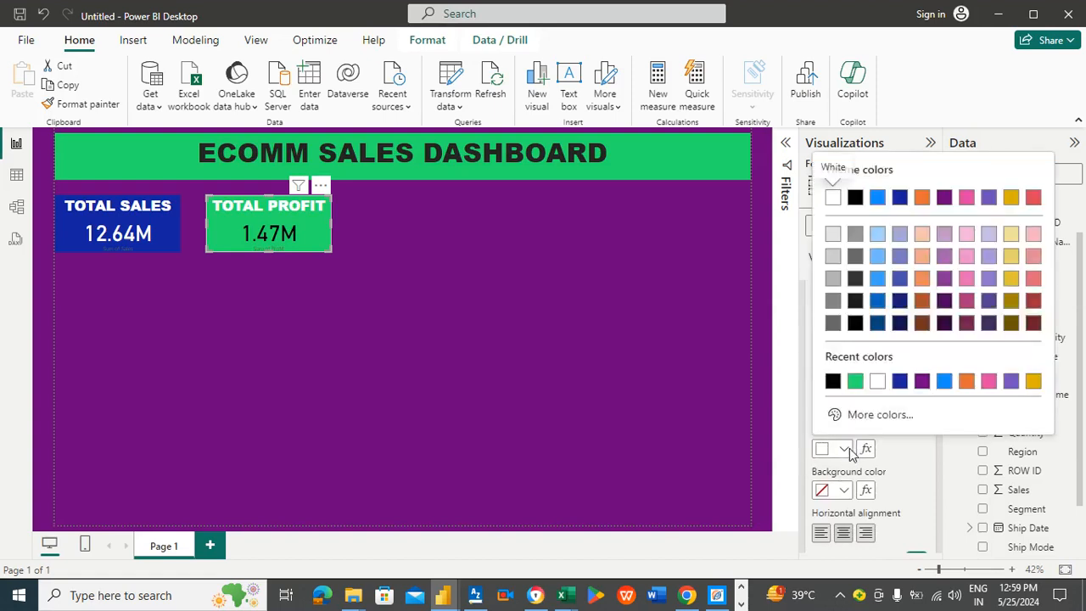
left_click(831, 380)
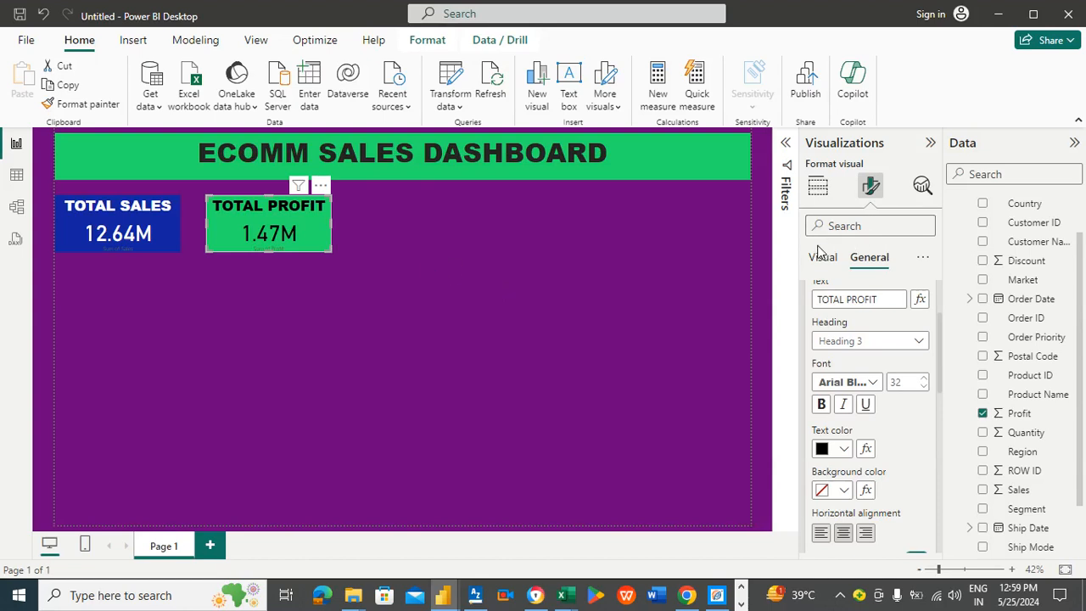
Step: Change the TOTAL PROFIT card's callout value font to Arial Black
left_click(822, 258)
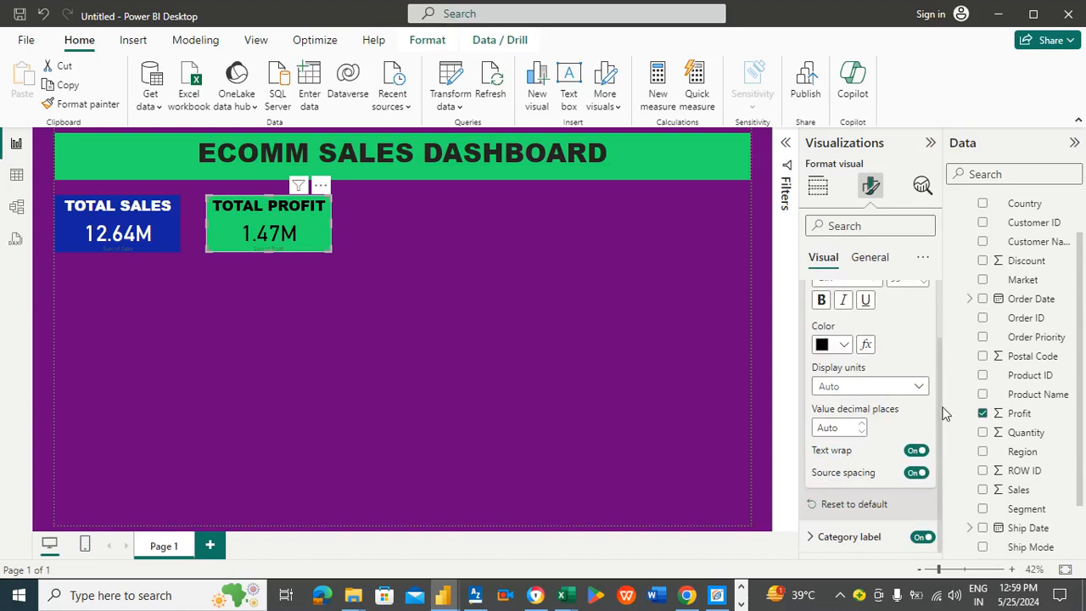
scroll(938, 373, "up", 1)
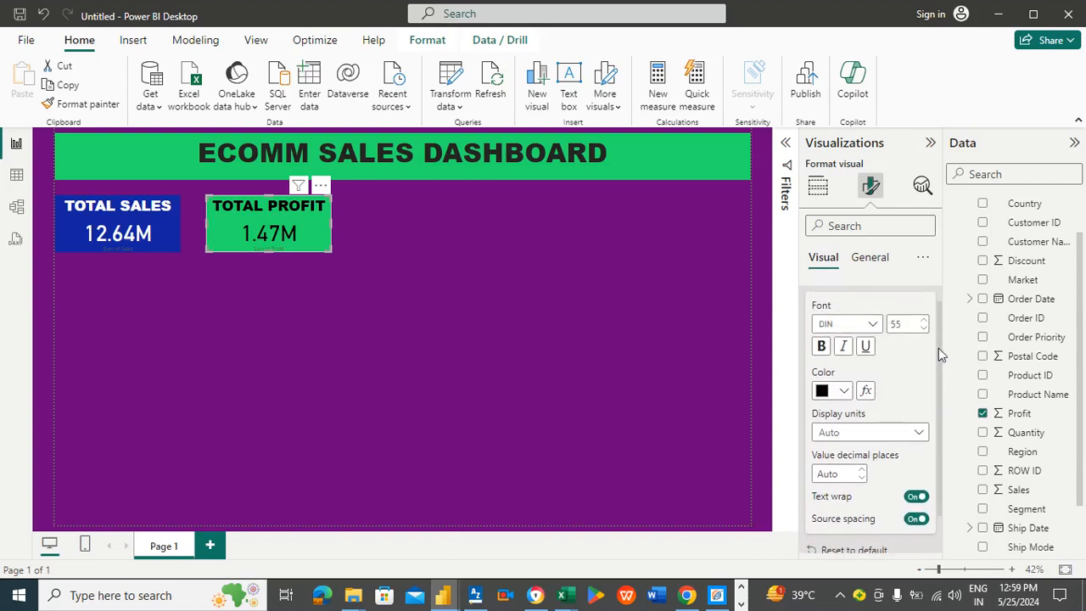
left_click(871, 325)
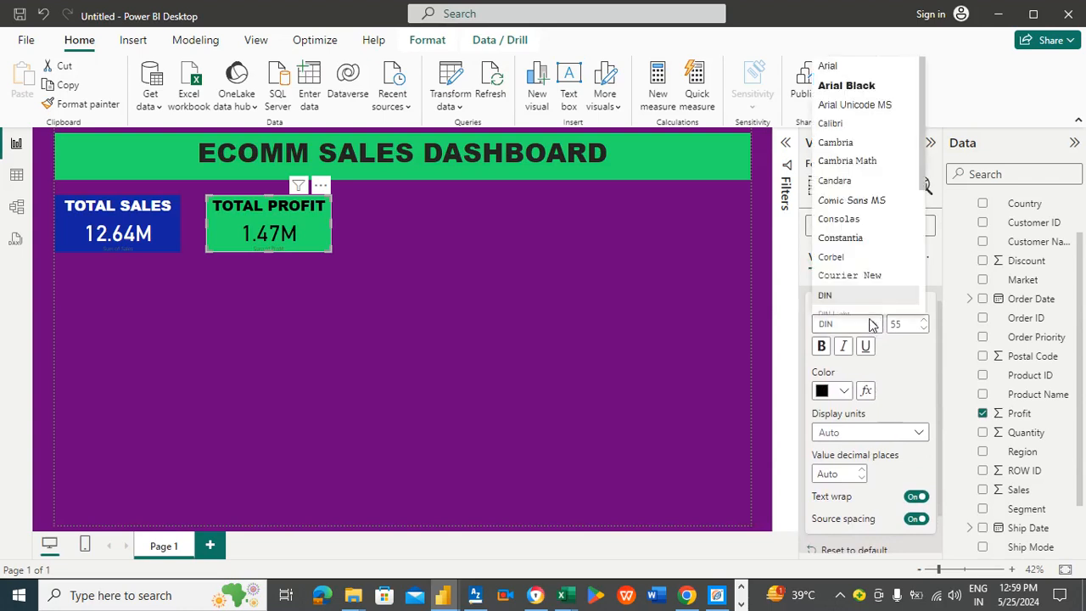
left_click(866, 85)
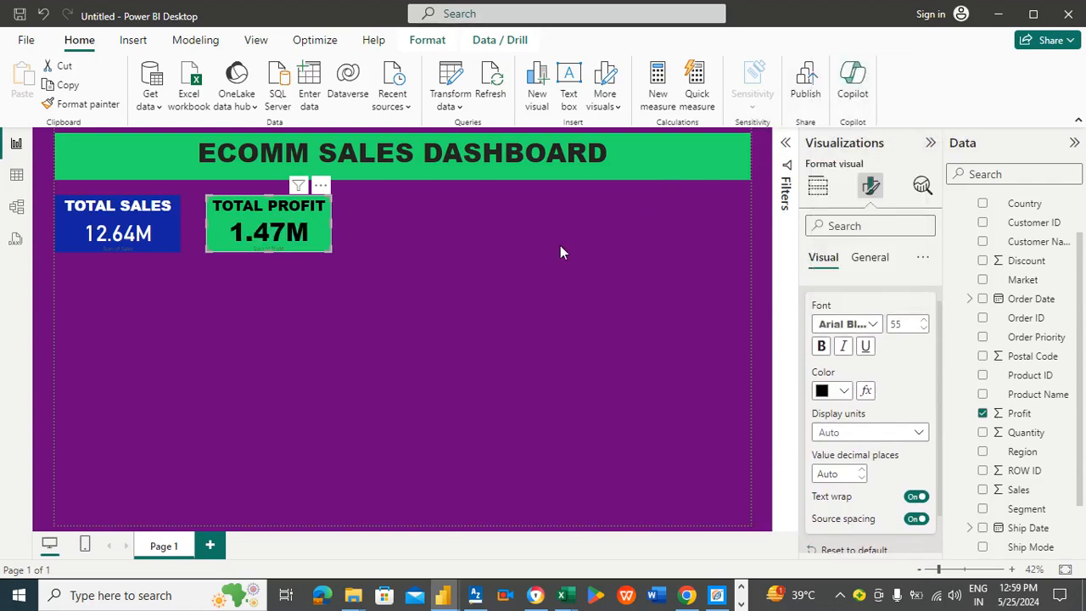
Step: Change the TOTAL SALES card's callout value font to Arial Black
left_click(465, 260)
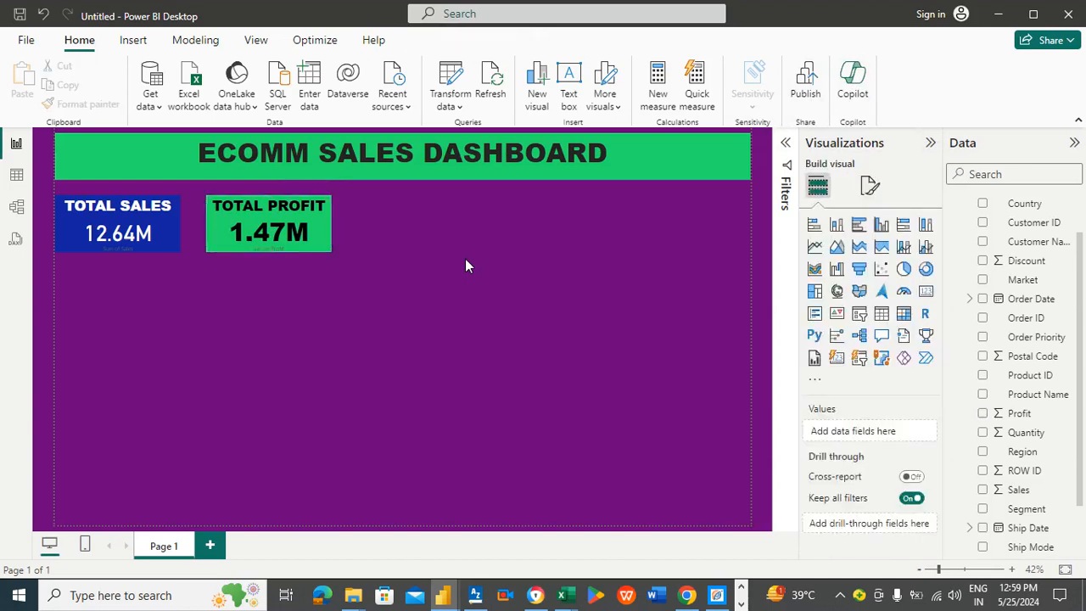
left_click(155, 227)
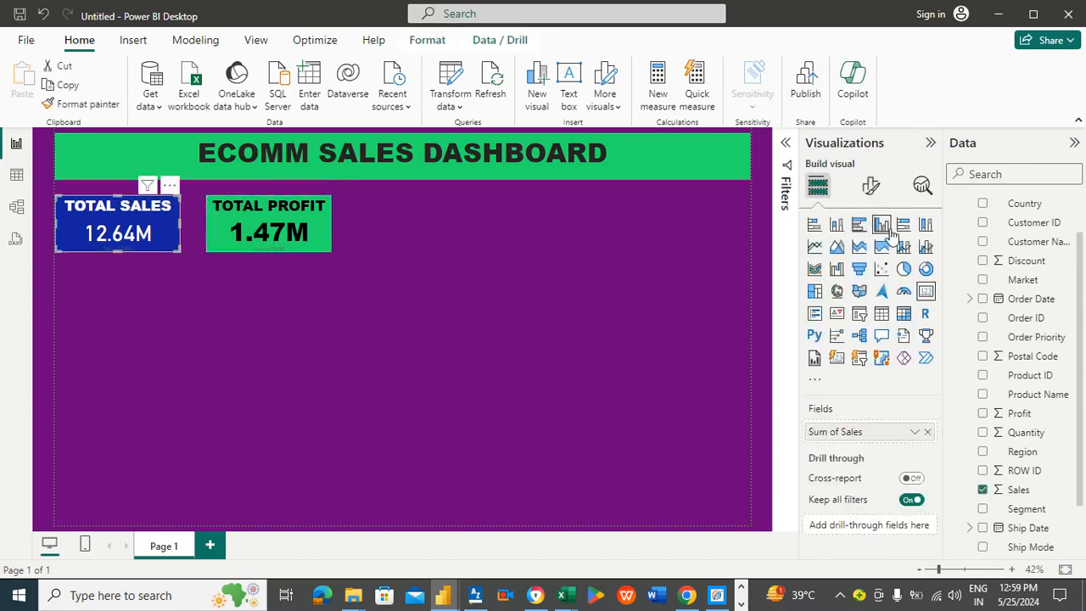
left_click(873, 186)
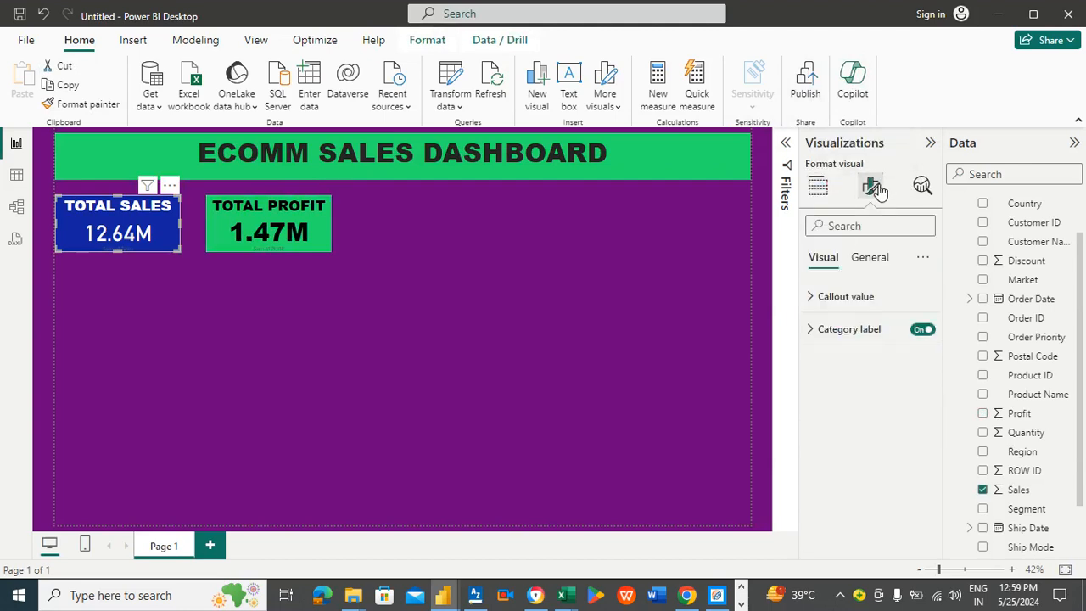
left_click(834, 300)
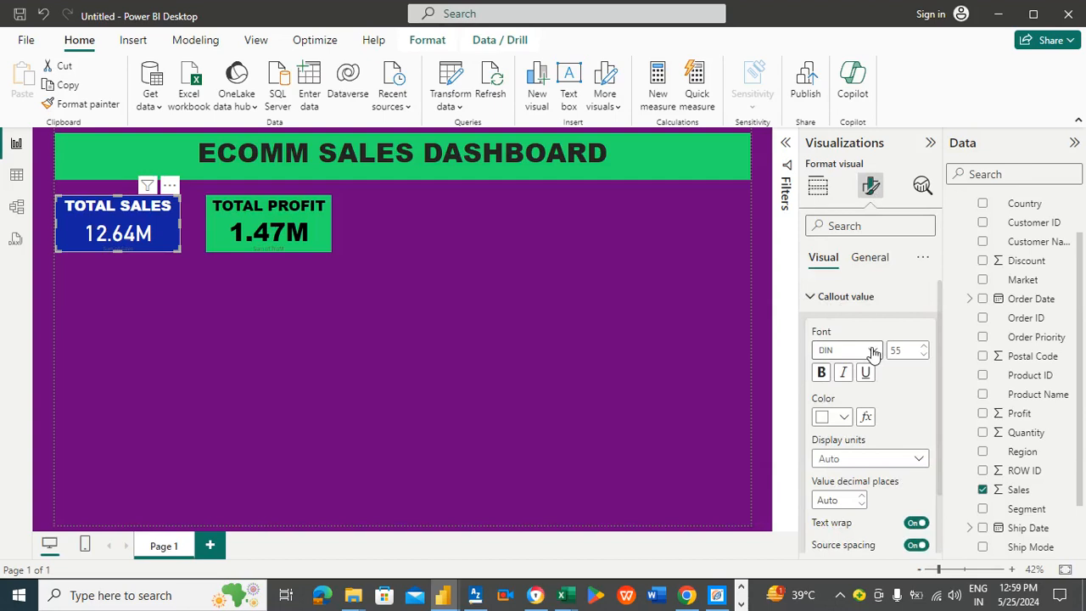
left_click(874, 353)
left_click(850, 109)
left_click(536, 311)
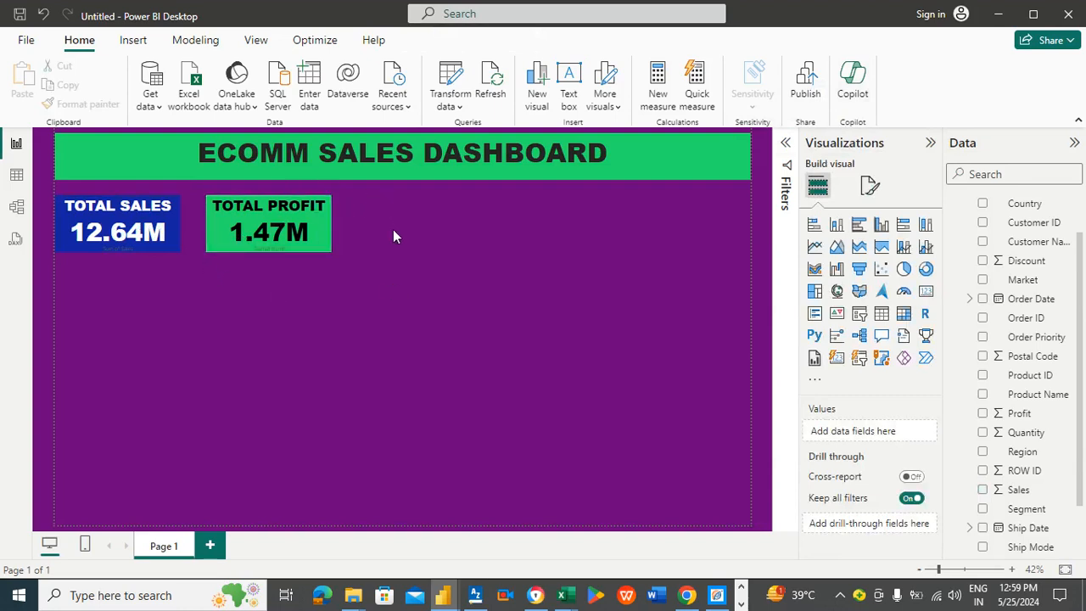
Step: Widen the TOTAL PROFIT card slightly
left_click(329, 225)
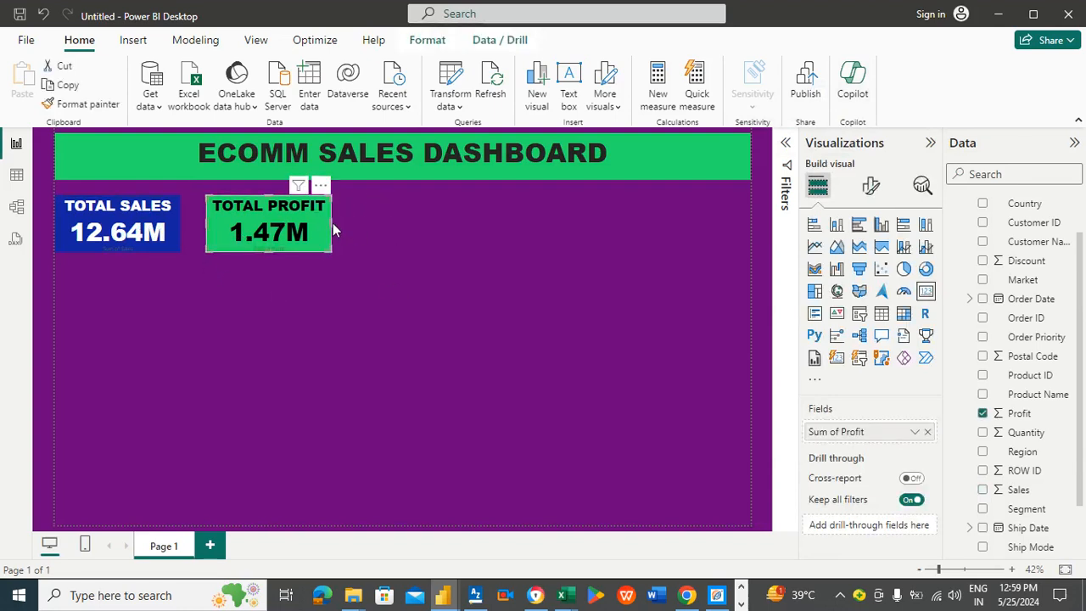
left_click_drag(332, 223, 336, 223)
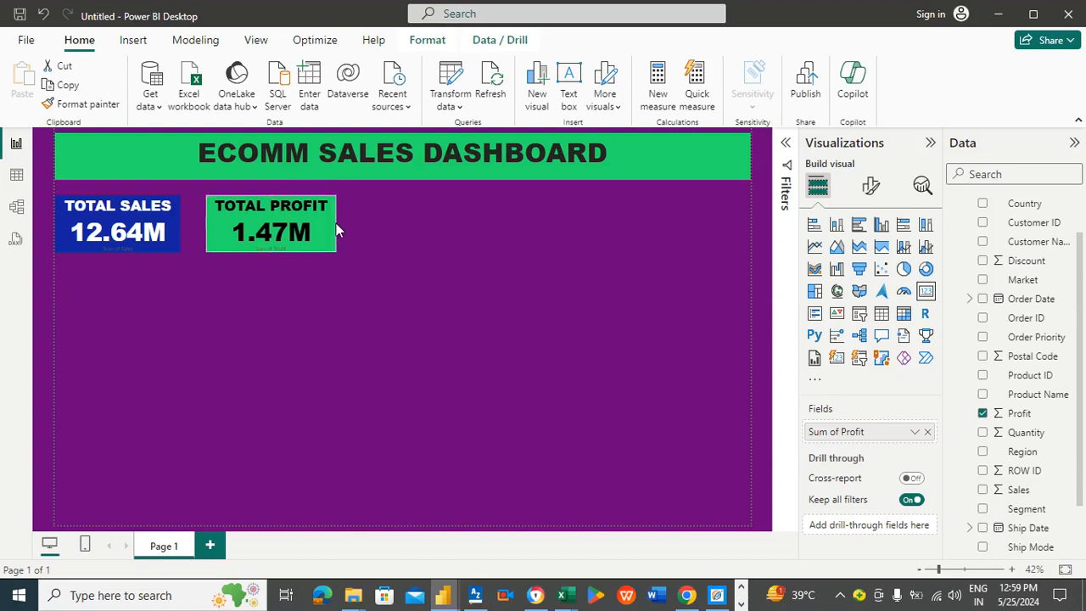
left_click(427, 221)
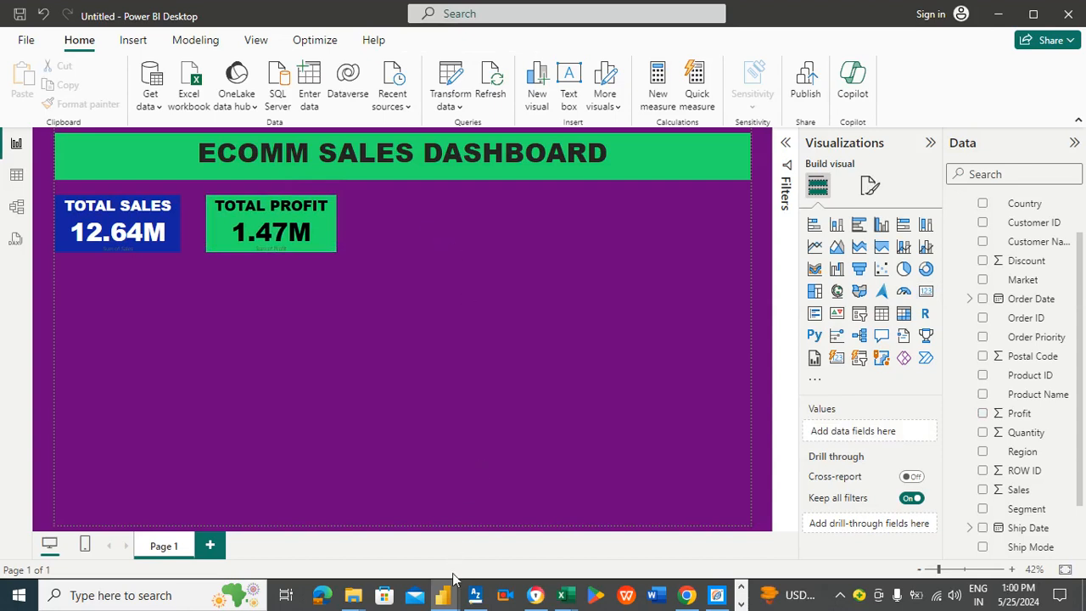
Step: Add a new card visual and place it to the right of the TOTAL PROFIT card
mouse_move(444, 595)
left_click(927, 292)
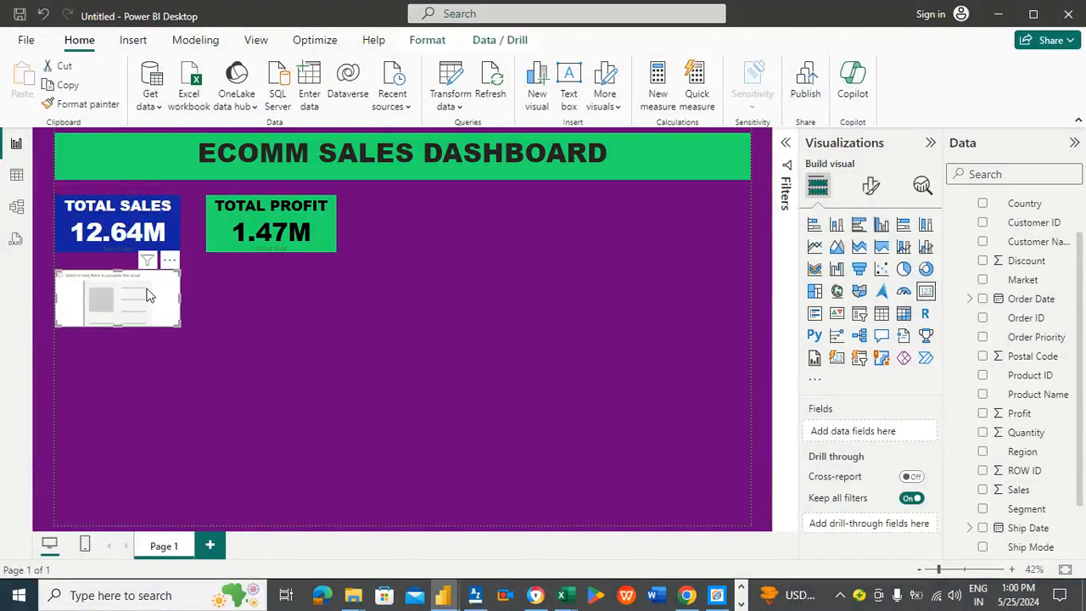
mouse_move(145, 294)
left_mouse_down()
mouse_move(358, 296)
mouse_move(403, 248)
mouse_move(464, 221)
left_mouse_up()
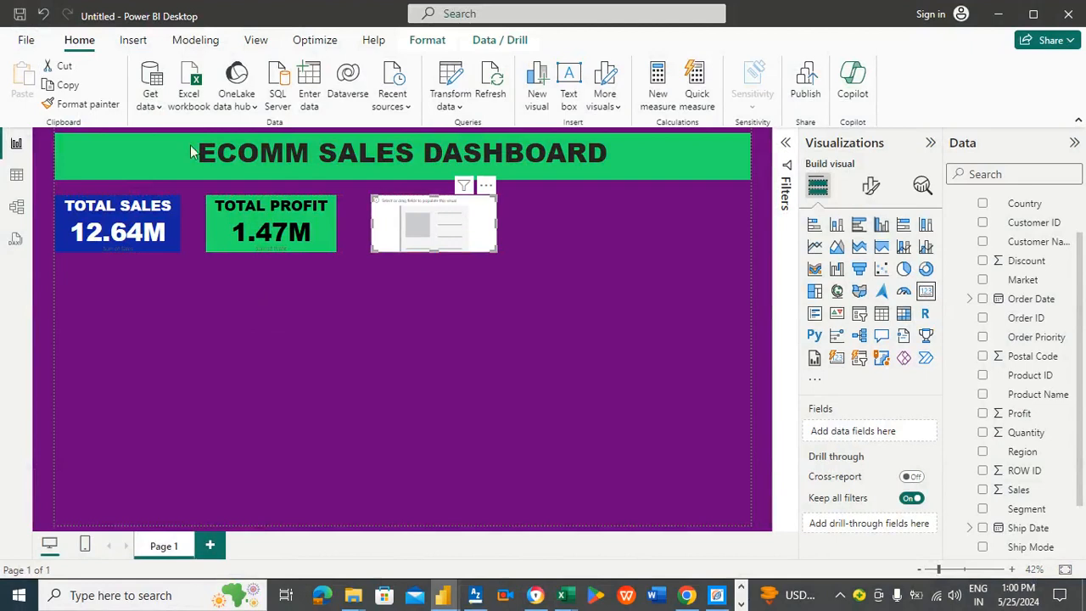
Step: Copy the TOTAL PROFIT card's formatting onto the new card with Format Painter
left_click(321, 227)
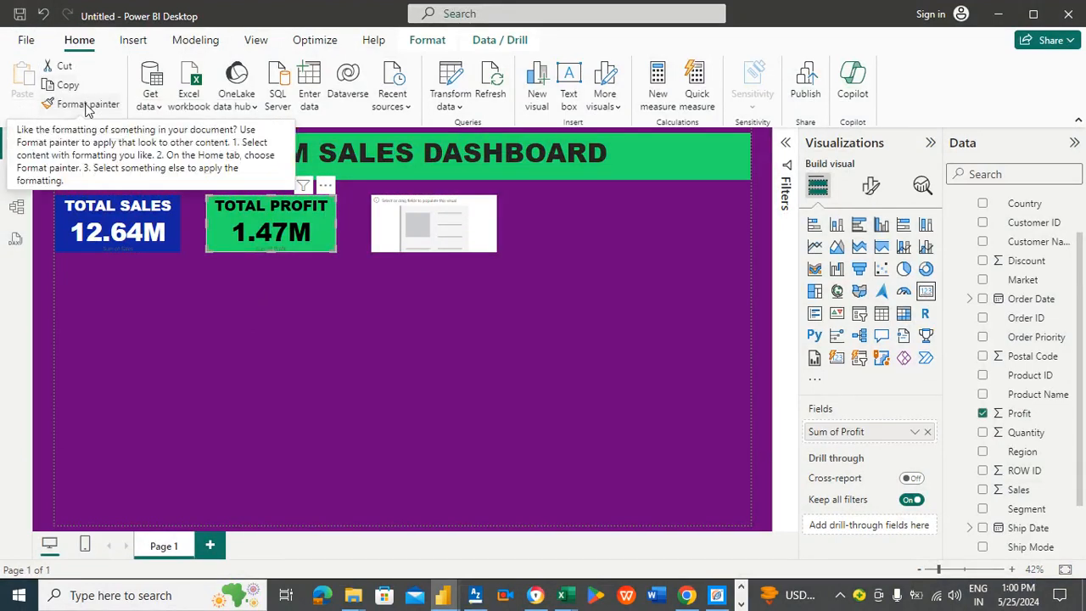
left_click(87, 105)
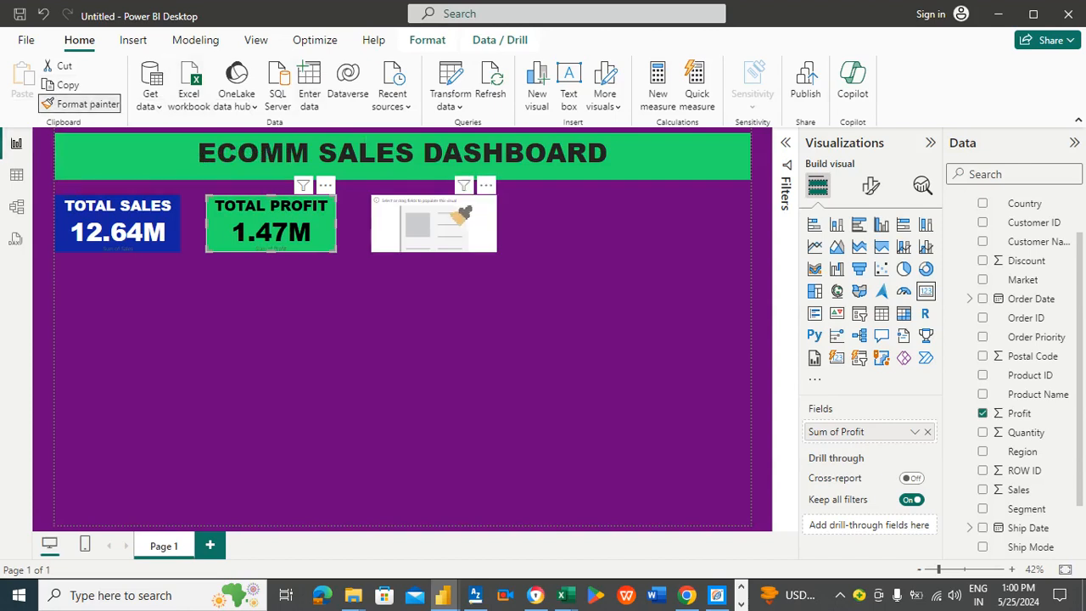
left_click(464, 217)
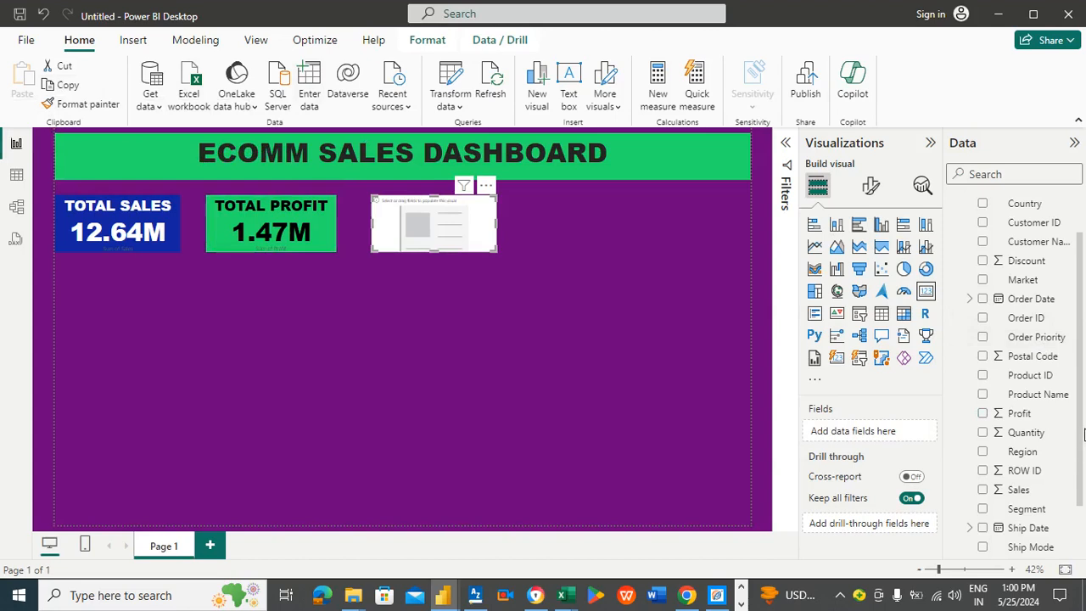
Step: Add the Shipping Cost field to the new card and nudge the card slightly left
left_click_drag(1082, 420, 1085, 457)
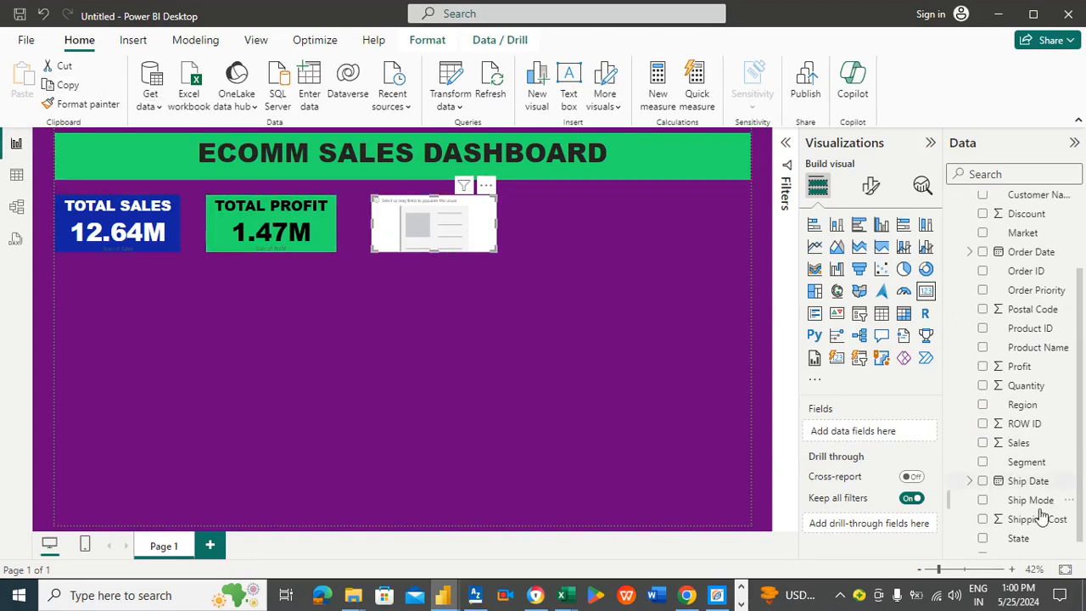
left_click_drag(1035, 526, 904, 439)
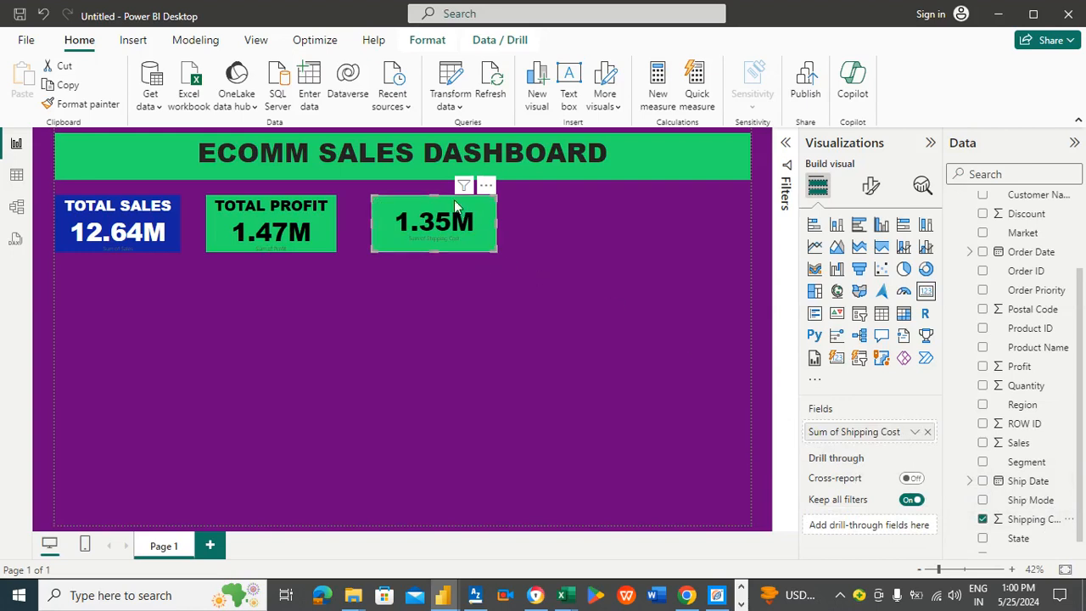
left_click_drag(444, 212, 437, 212)
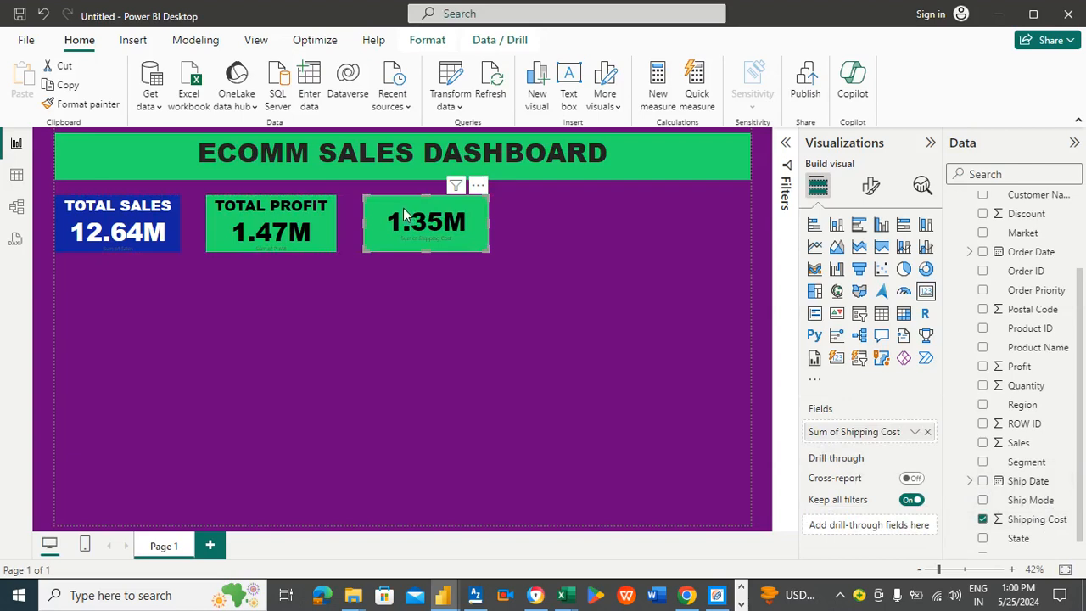
Step: Set the new card's background colour to a custom light blue, #30CBD9
left_click(866, 187)
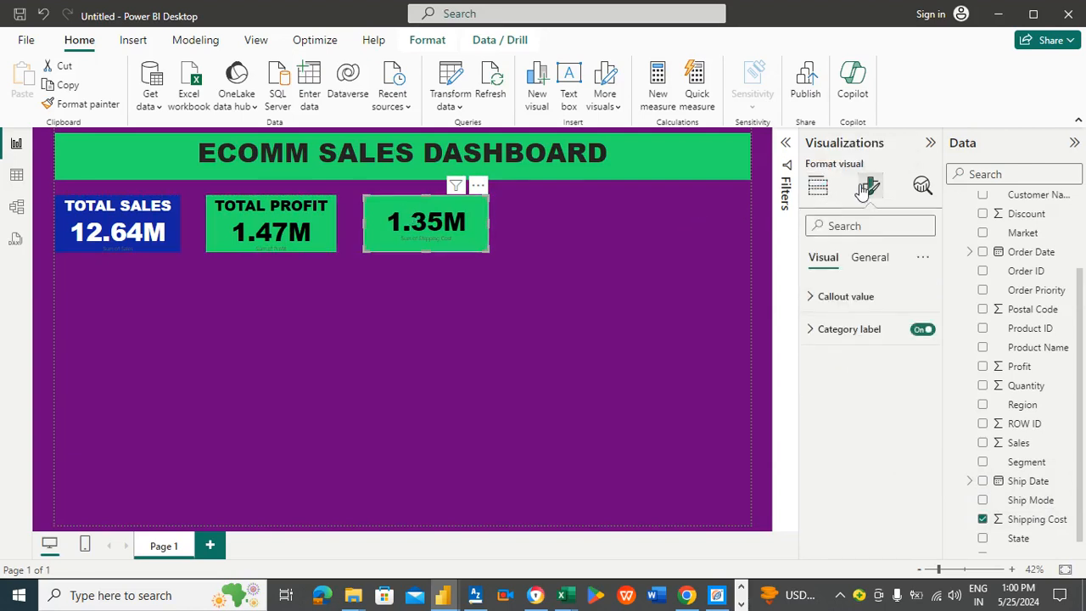
left_click(869, 257)
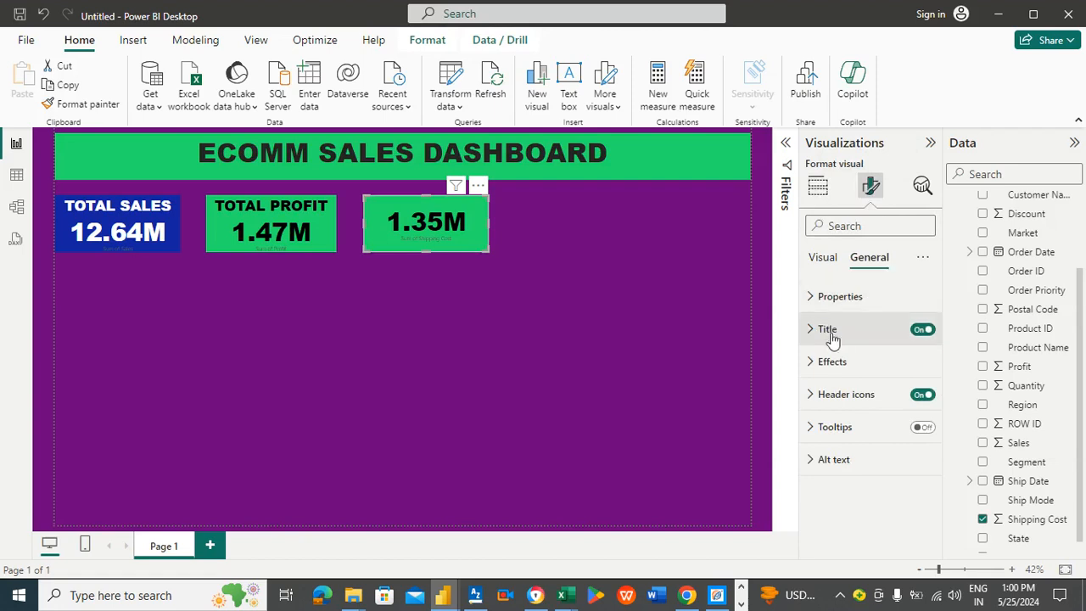
left_click(846, 366)
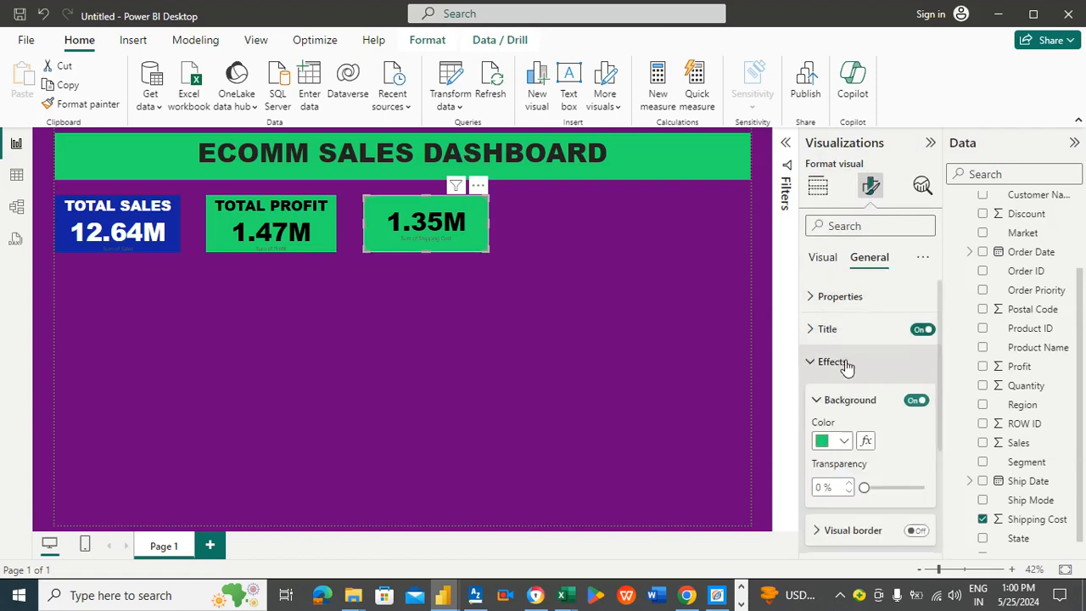
left_click(847, 441)
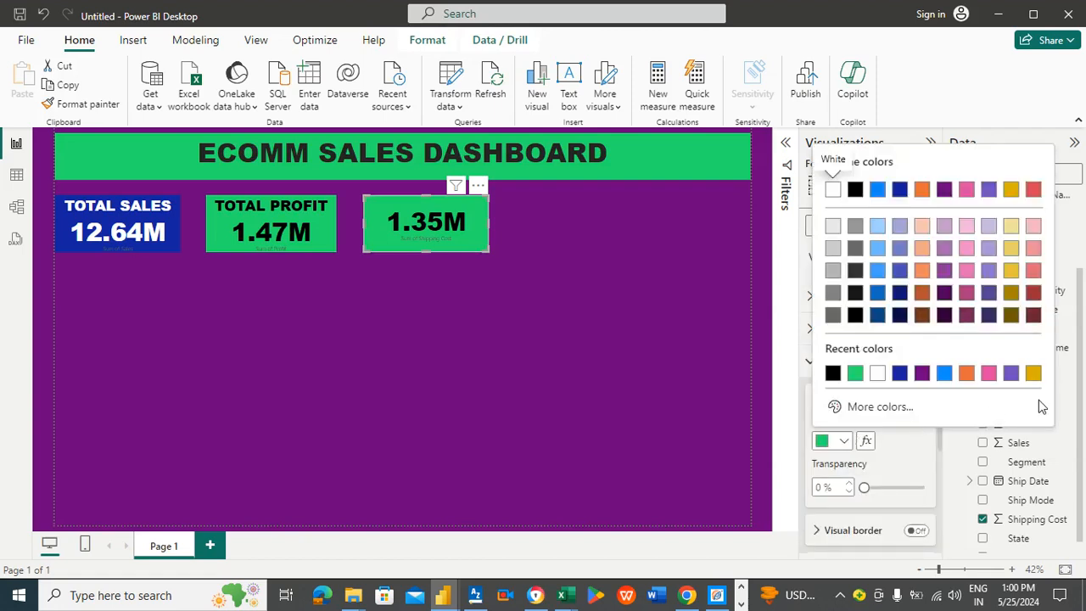
left_click(908, 409)
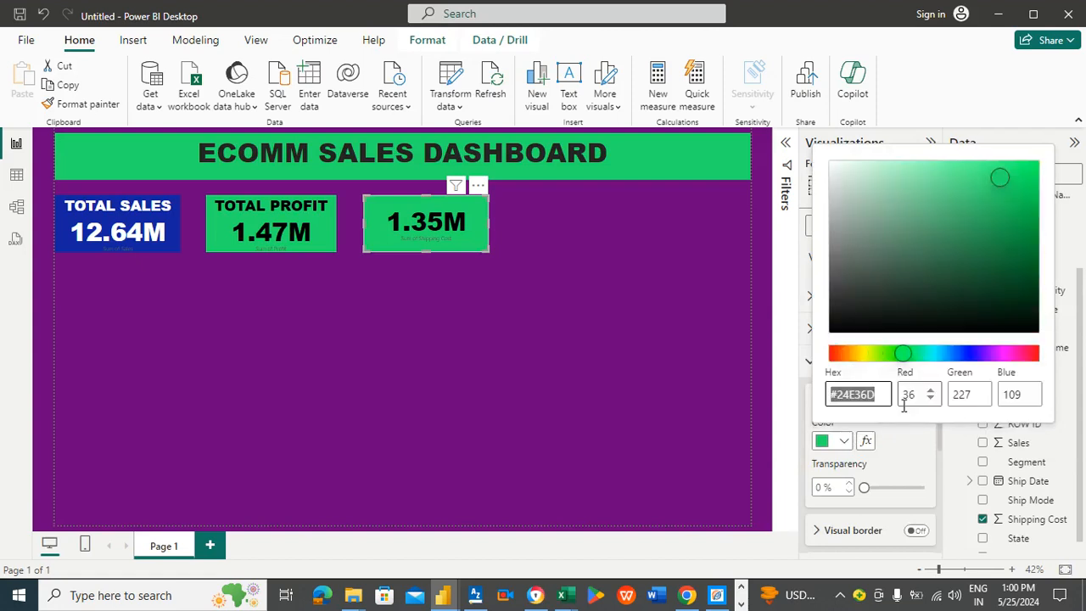
left_click(873, 354)
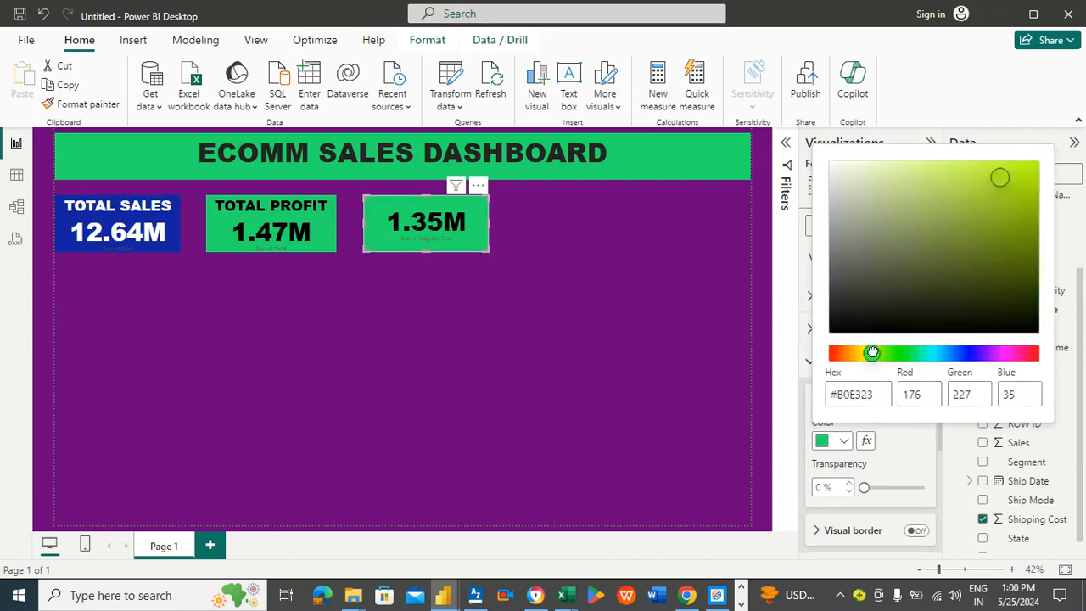
left_click(963, 168)
left_click_drag(970, 179, 983, 197)
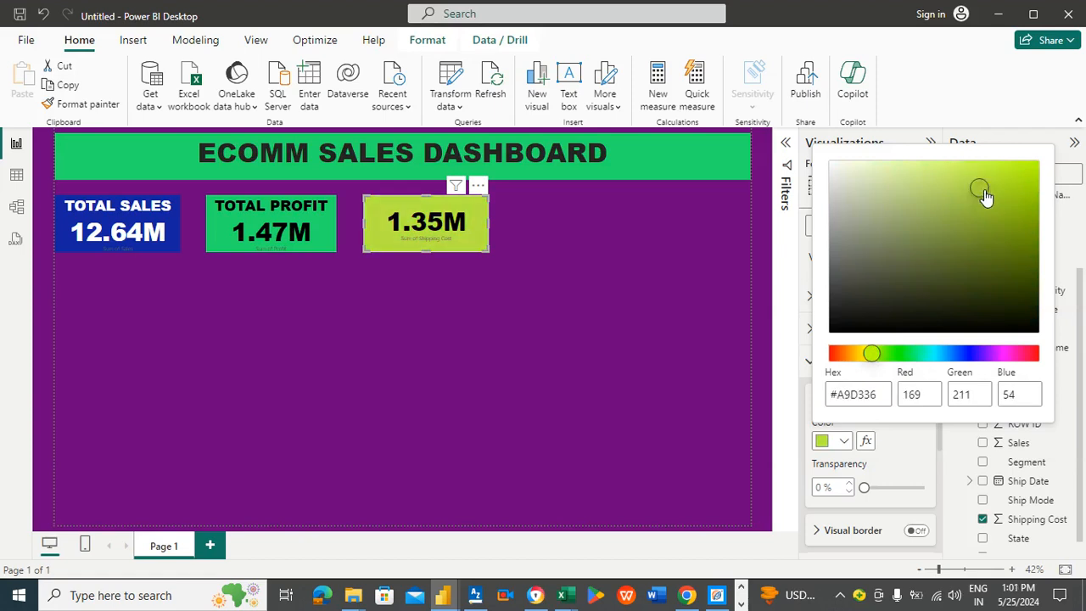
left_click(847, 353)
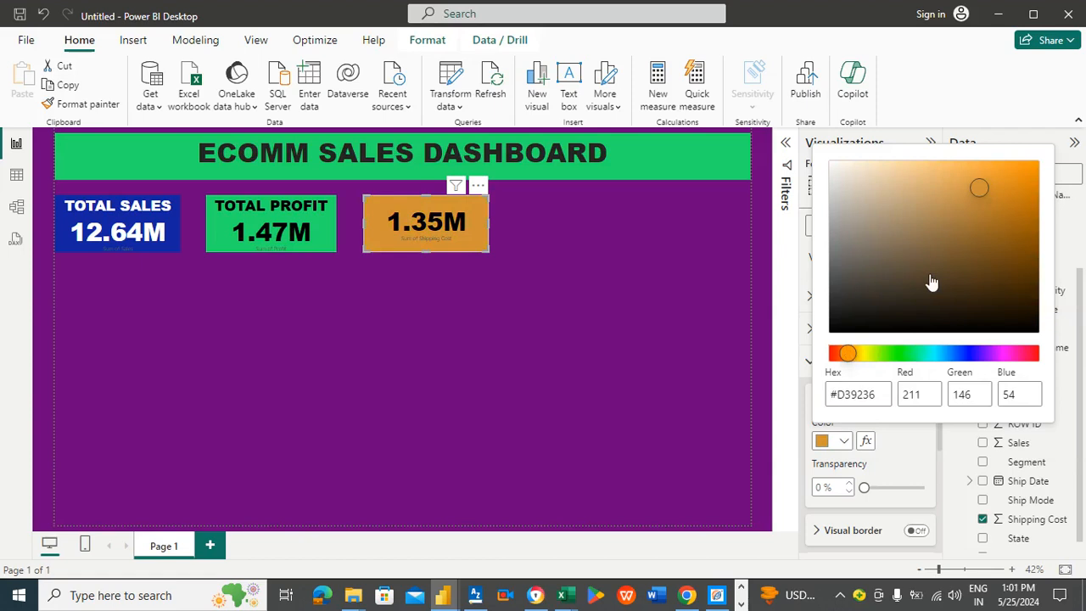
left_click(988, 217)
left_click(1003, 220)
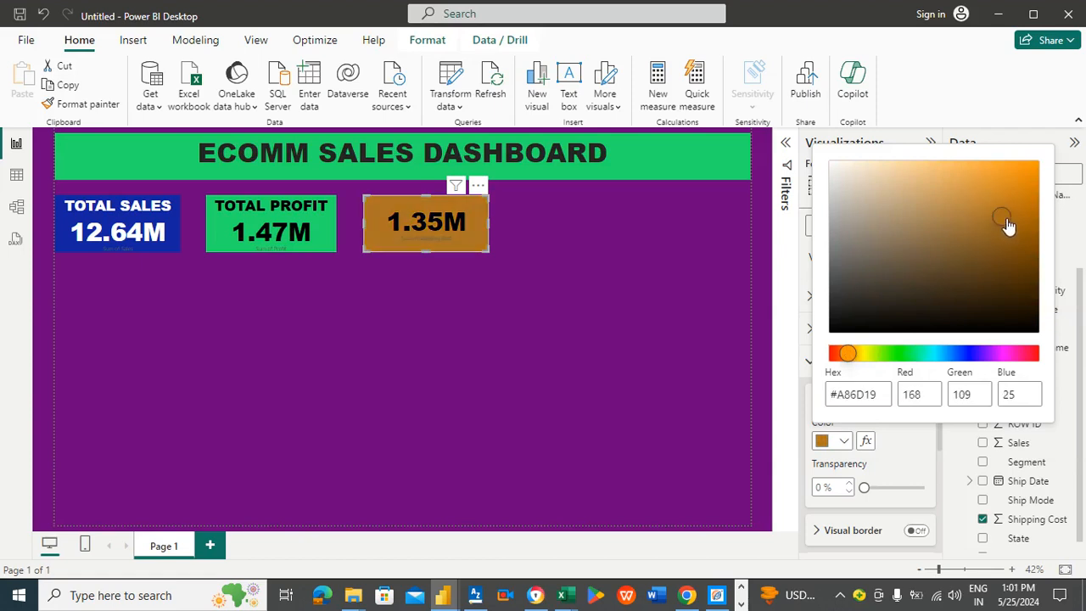
left_click(1018, 221)
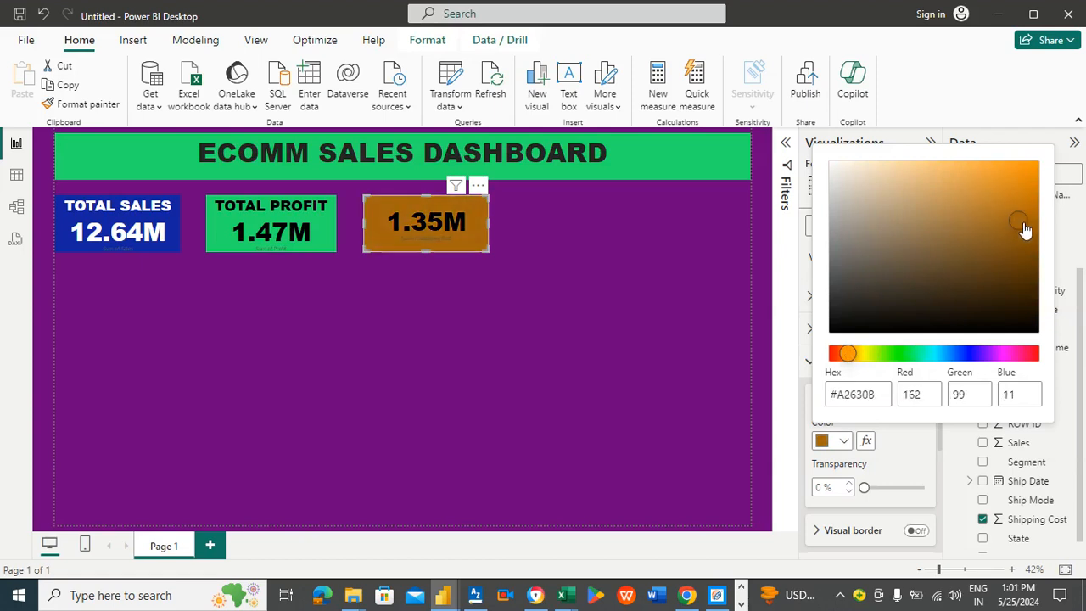
left_click(865, 354)
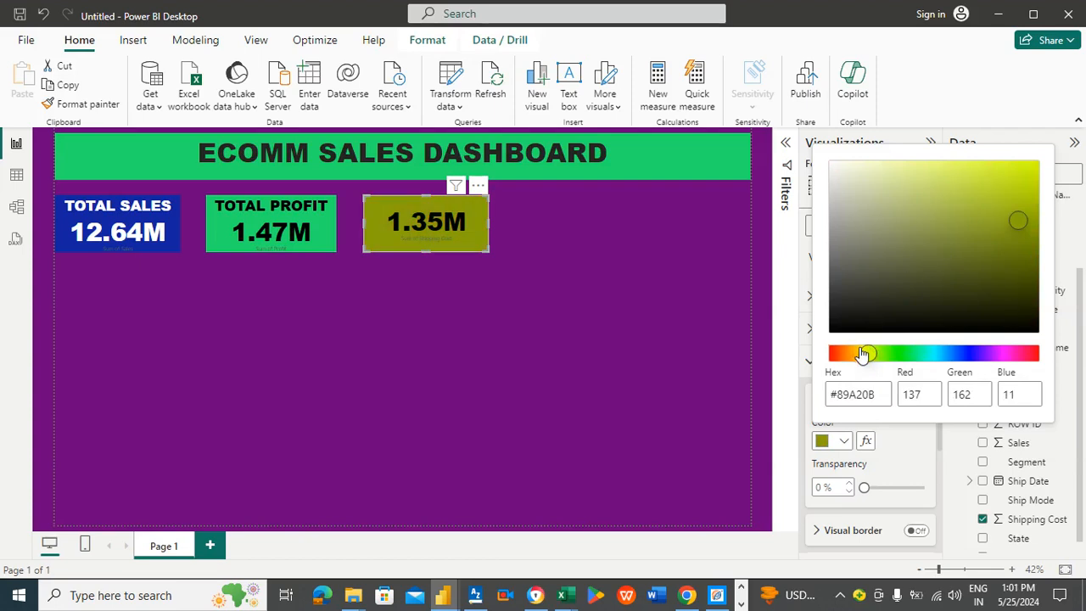
left_click_drag(864, 354, 857, 354)
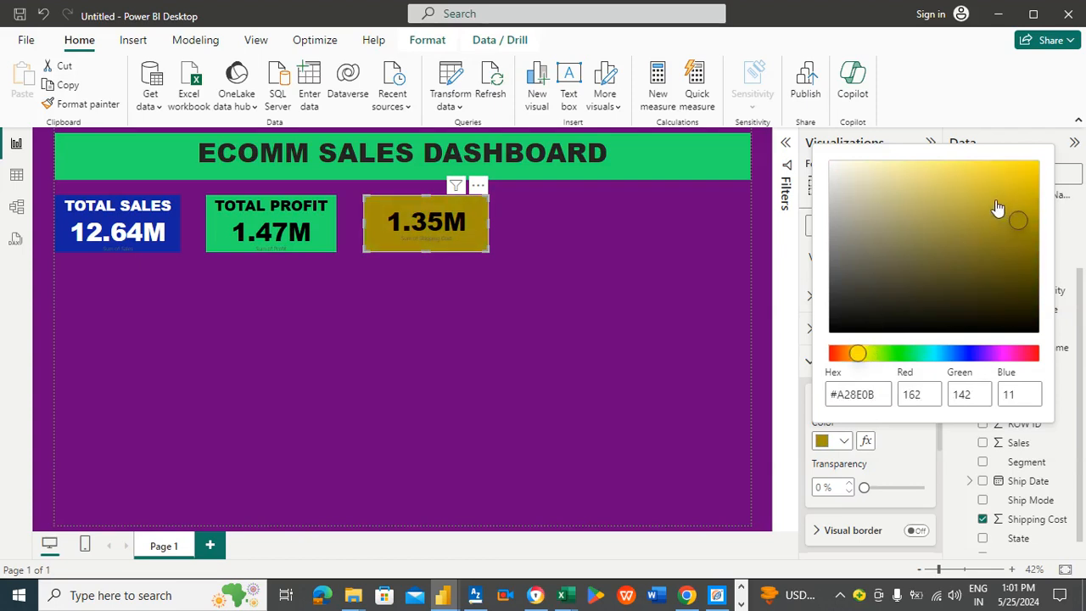
left_click(934, 354)
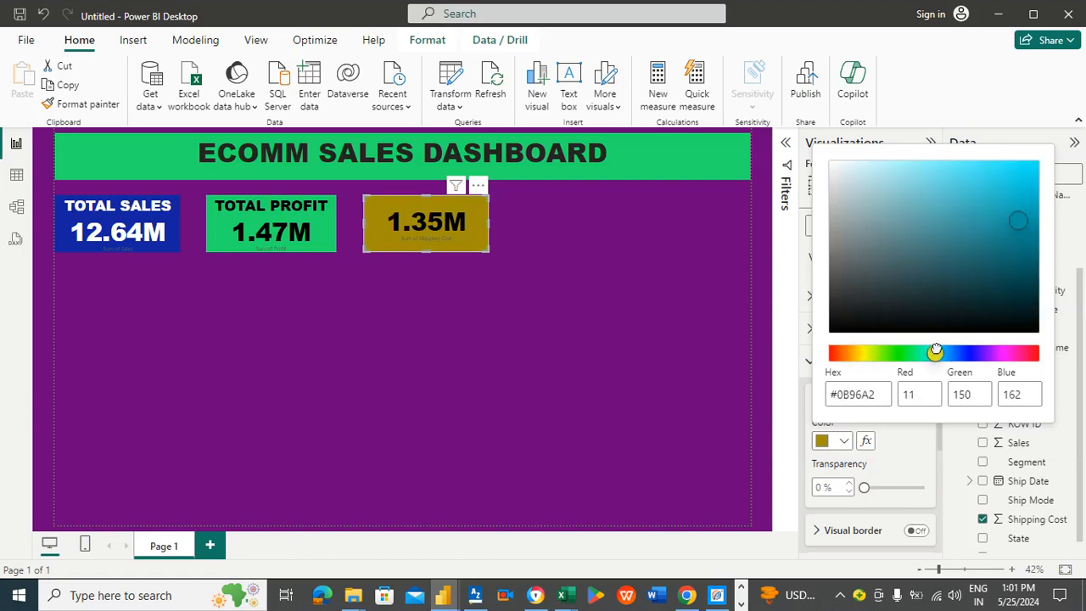
left_click(988, 186)
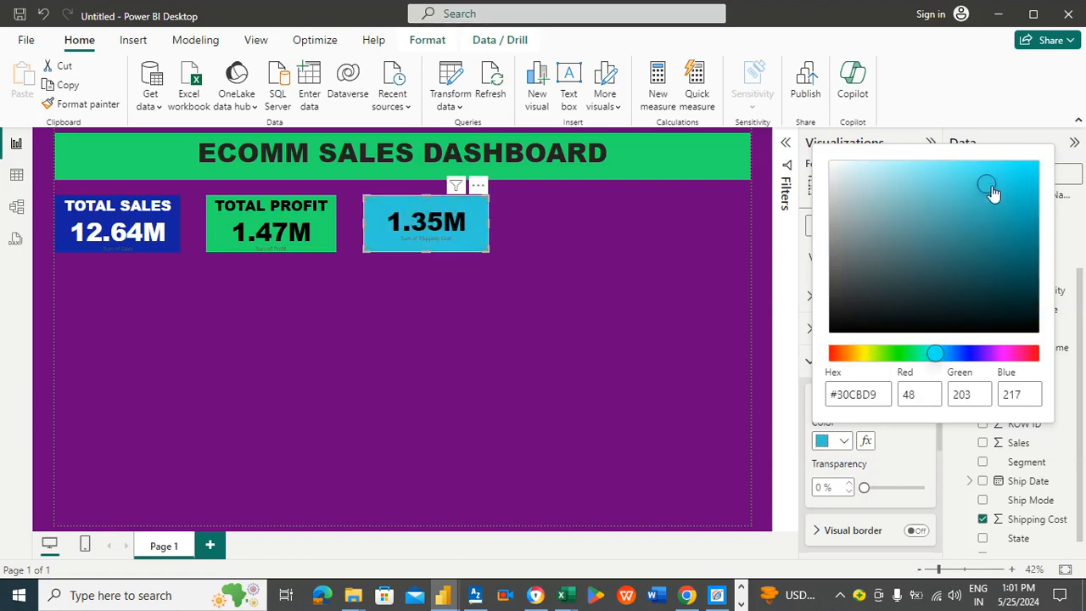
left_click(619, 225)
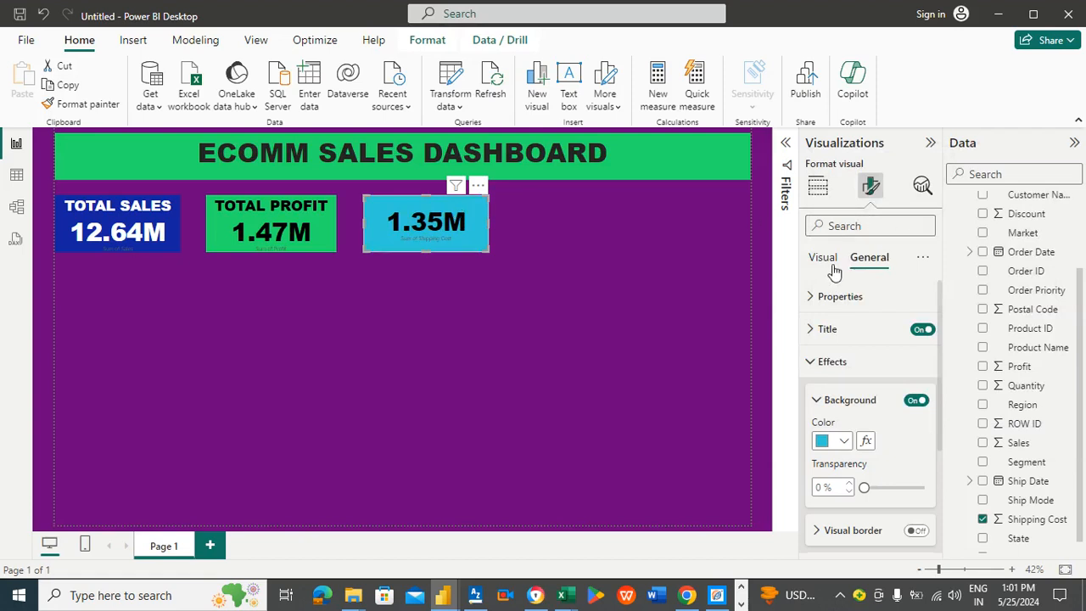
Step: Give the new card the title text TOTAL SHIPPING COST
left_click(835, 330)
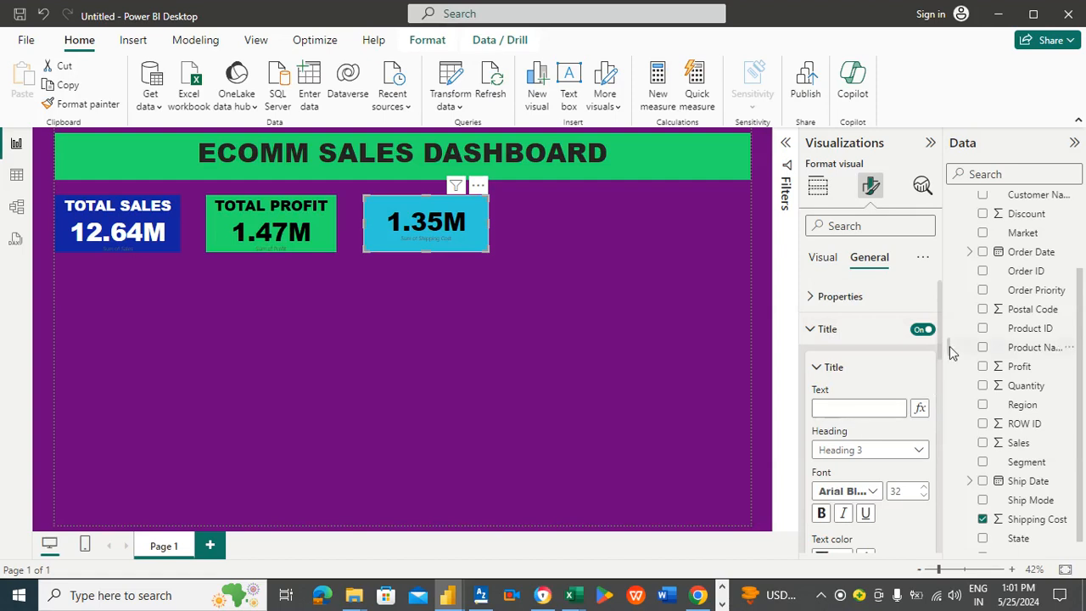
scroll(940, 350, "down", 2)
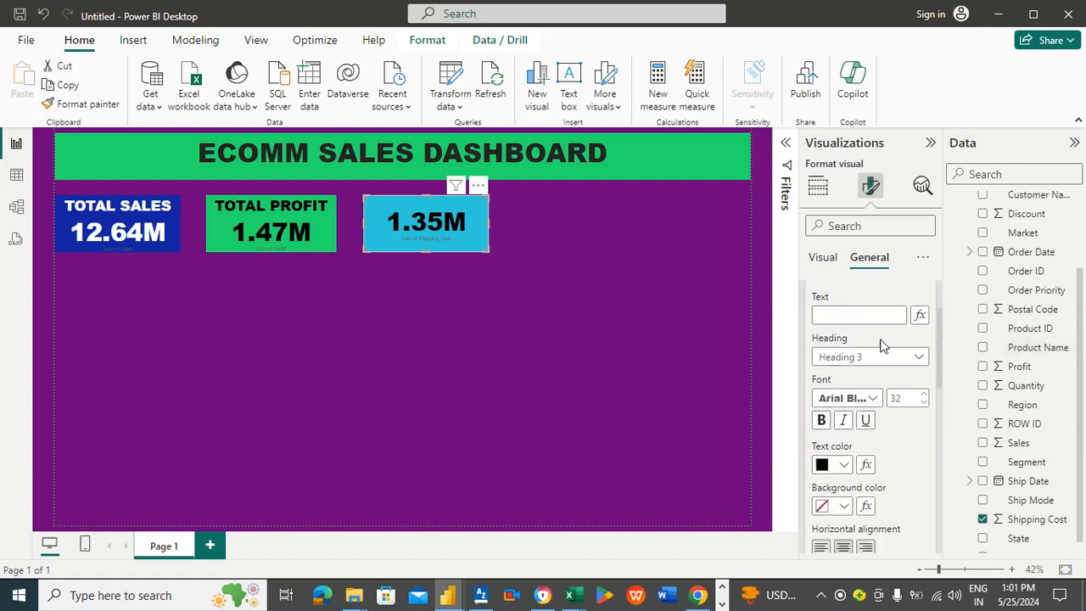
left_click(861, 316)
type("TOTAL")
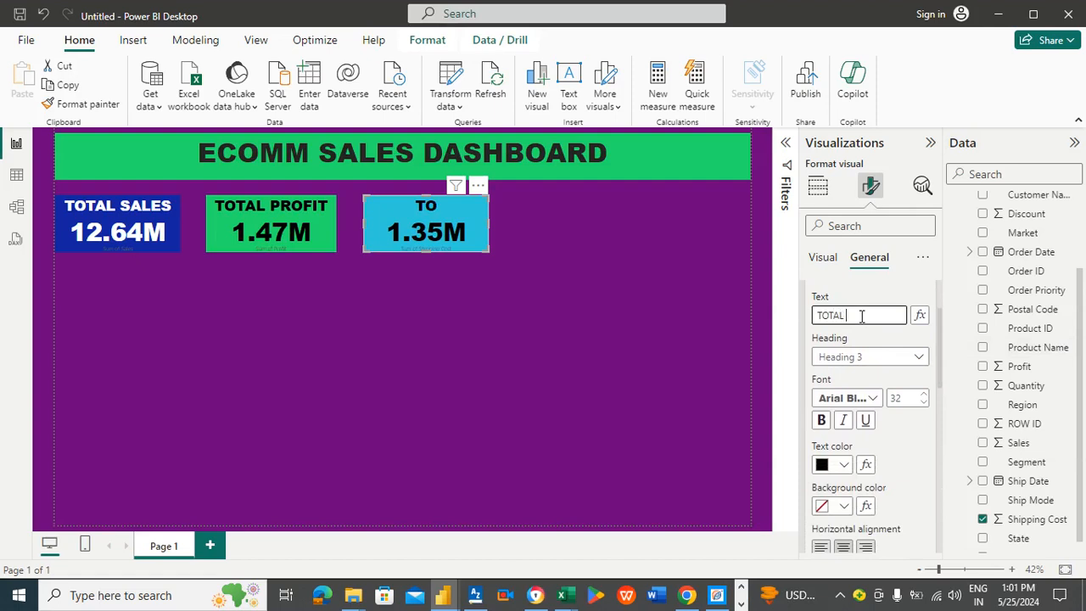
type("IPPING COST")
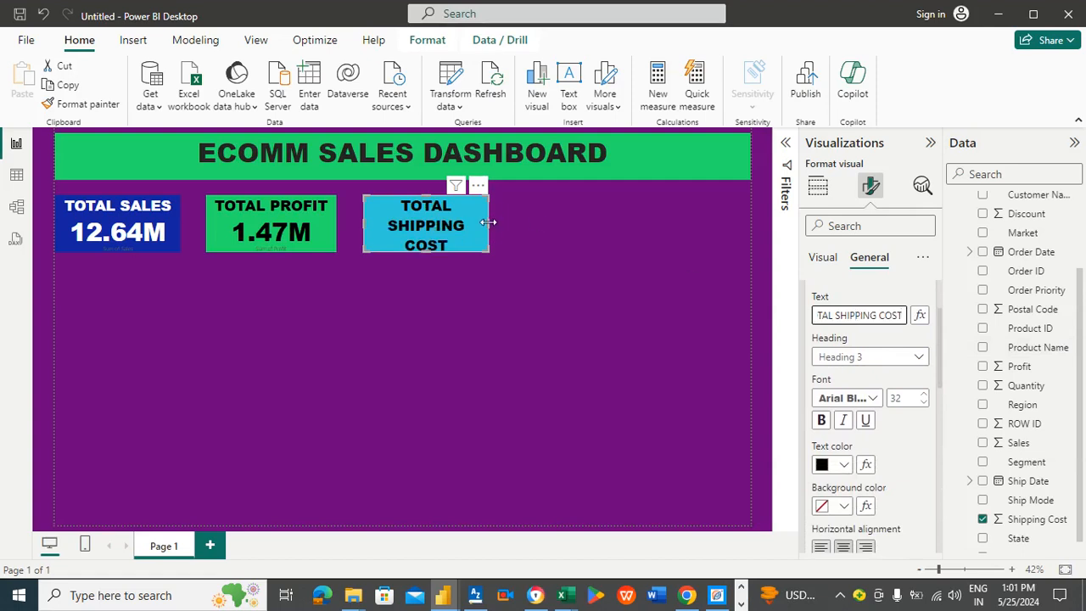
Step: Widen the TOTAL SHIPPING COST card and move it near the right edge of the banner
left_click_drag(489, 222, 560, 227)
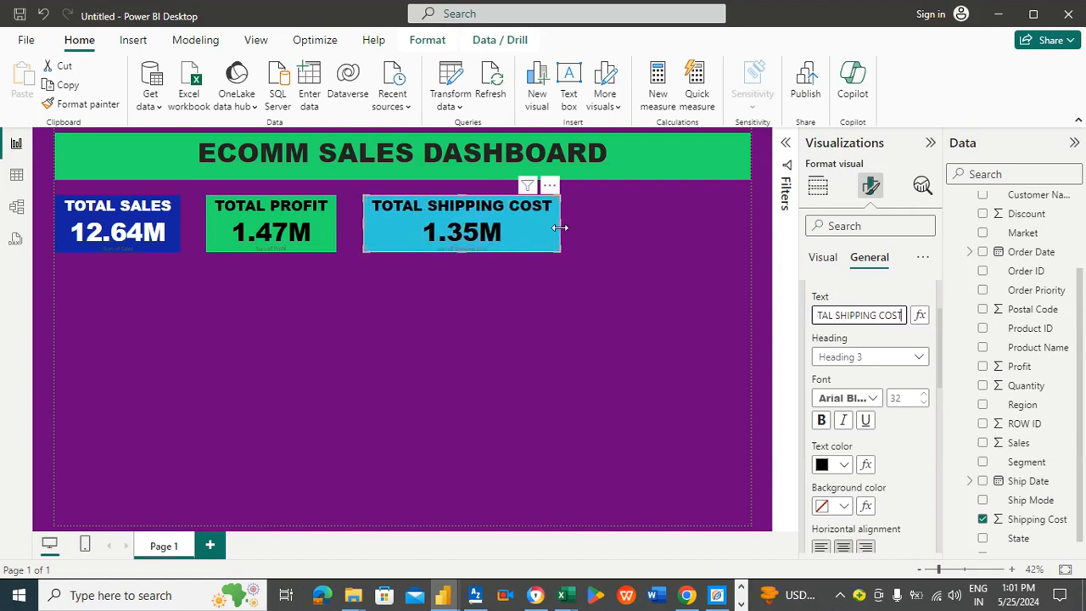
left_click(300, 217)
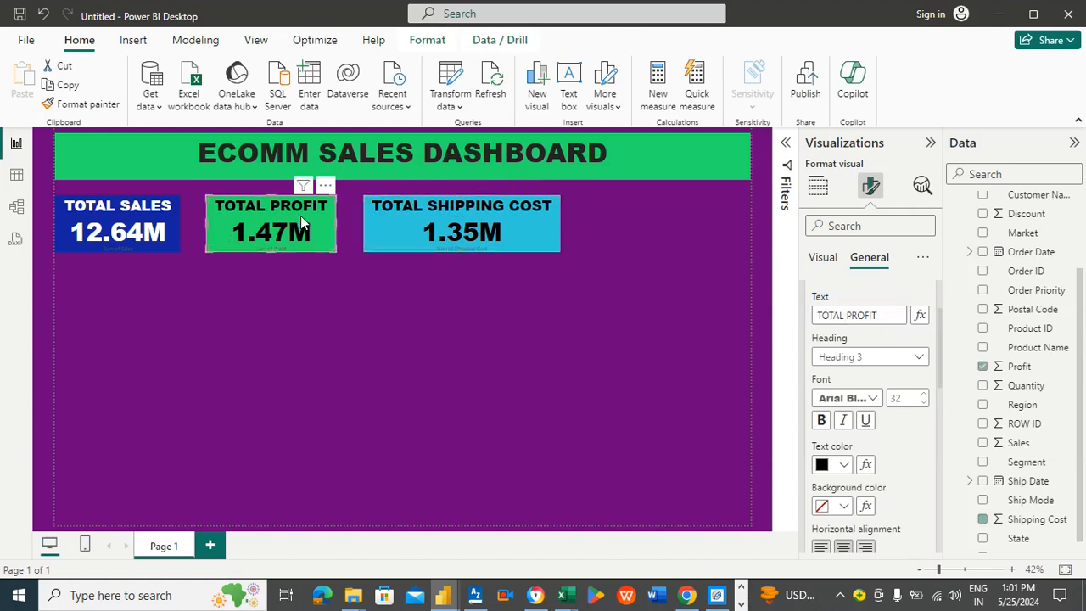
left_click_drag(506, 222, 690, 220)
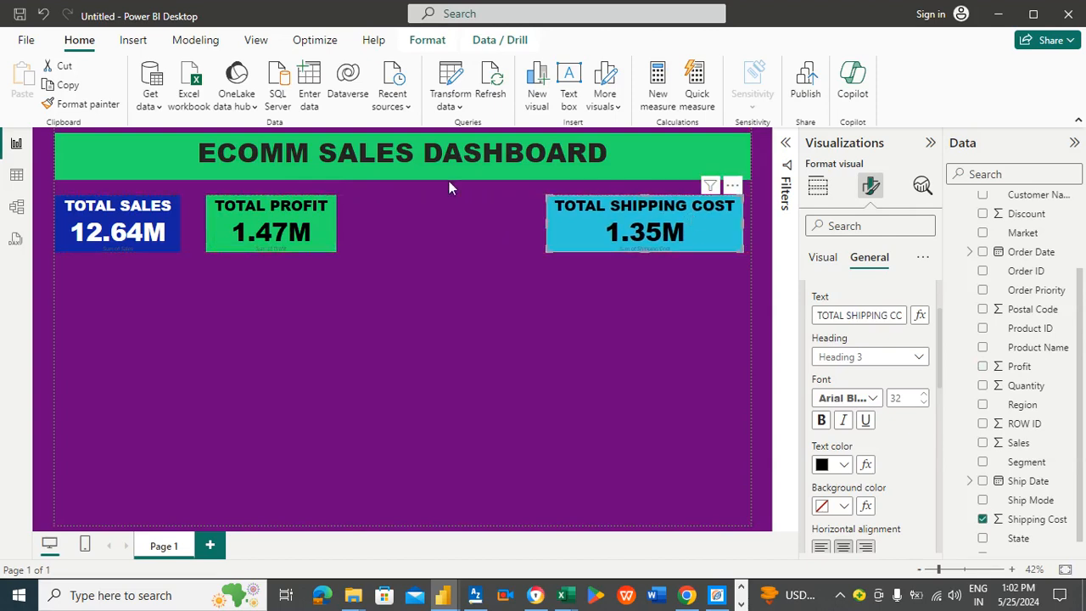
Step: Widen the TOTAL PROFIT card and reposition it between the other two cards
left_click(326, 226)
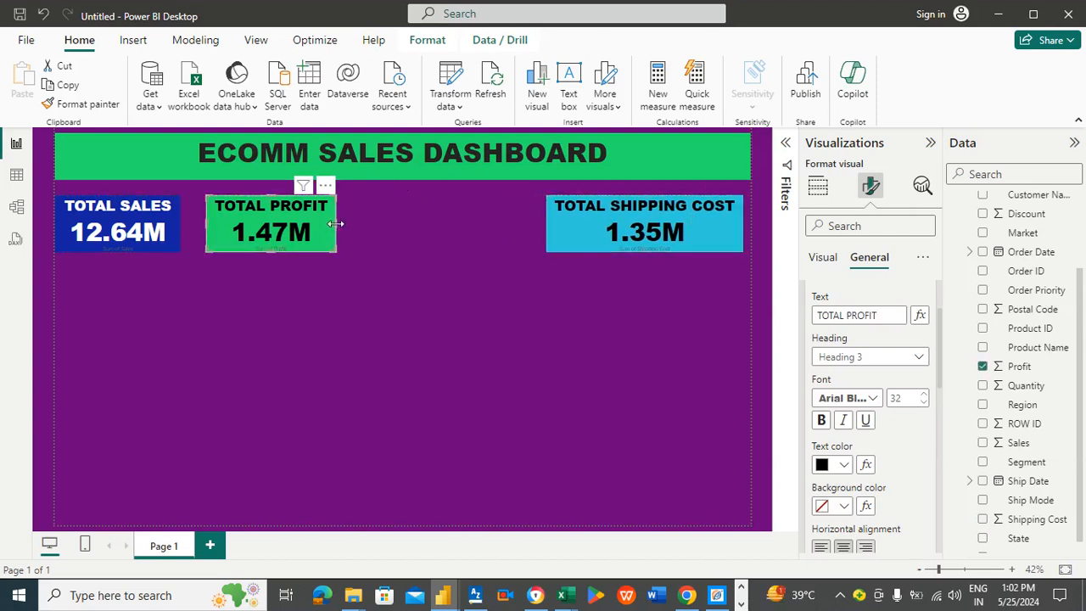
left_click_drag(333, 224, 477, 221)
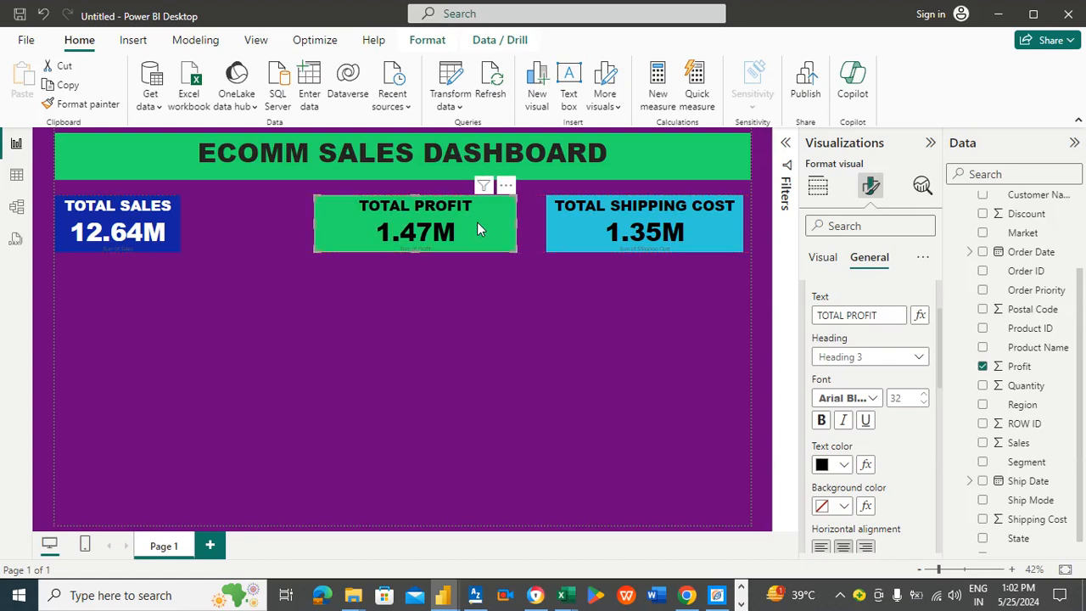
Step: Widen the TOTAL SALES card and nudge the TOTAL PROFIT card slightly left
left_click(157, 223)
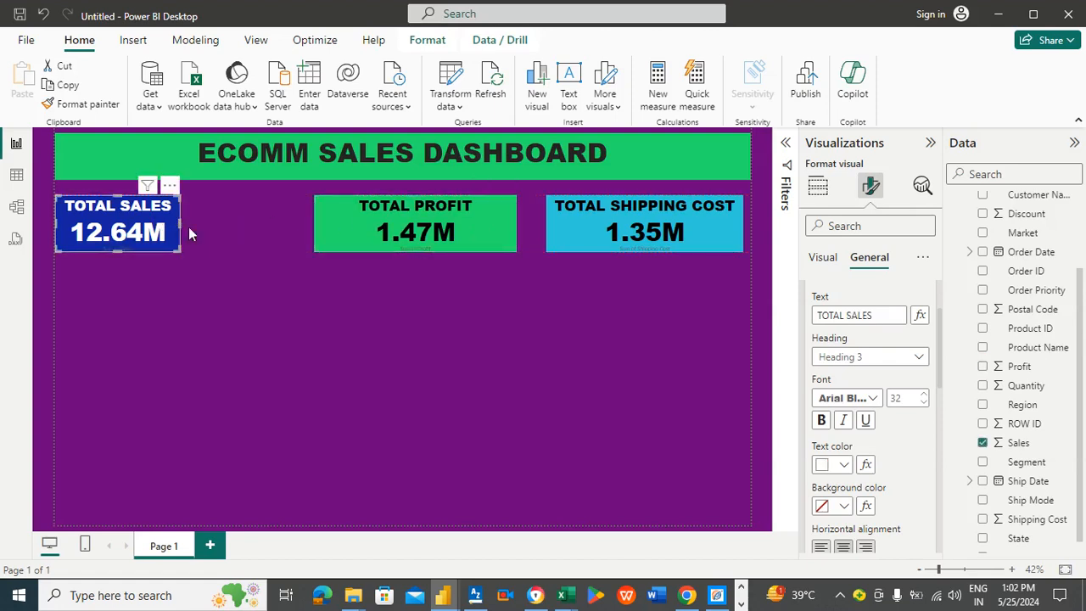
left_click_drag(181, 225, 236, 223)
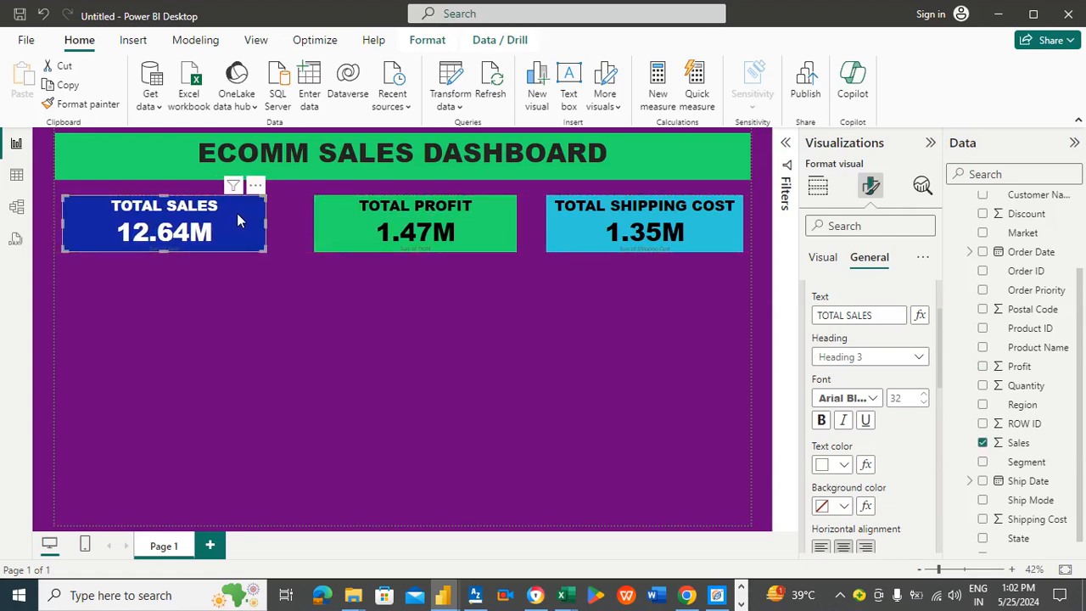
left_click_drag(466, 216, 460, 217)
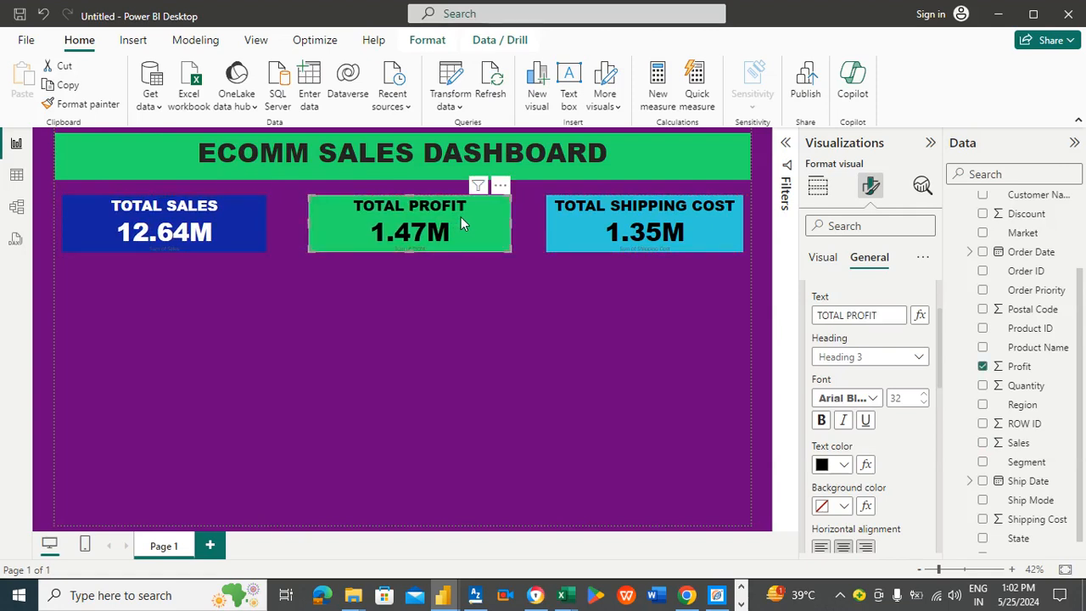
left_click(445, 296)
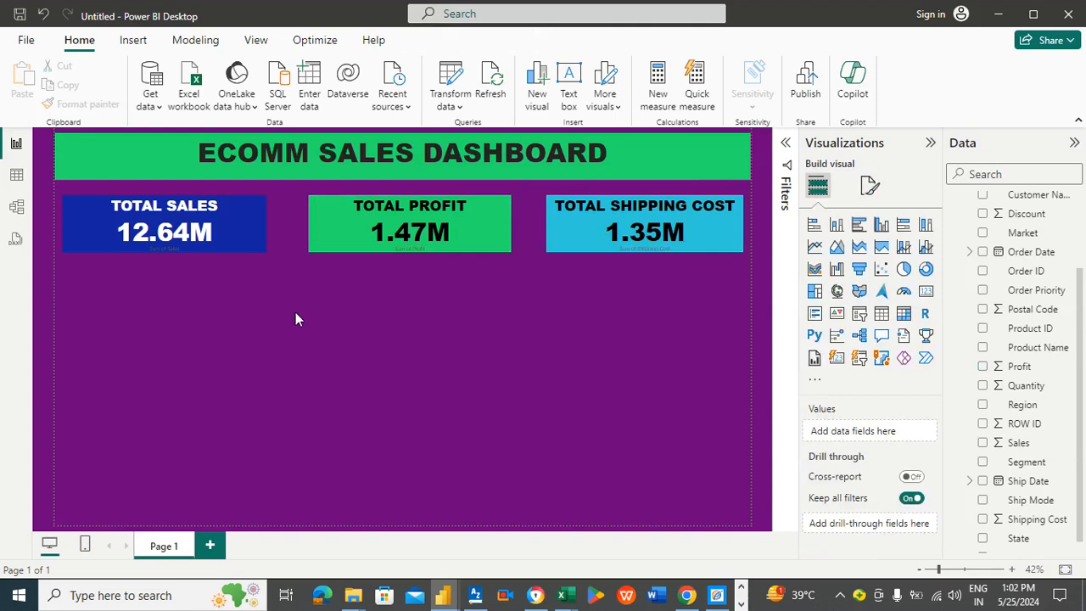
Step: Insert a pie chart visual below the TOTAL SALES card and make it taller
left_click(905, 270)
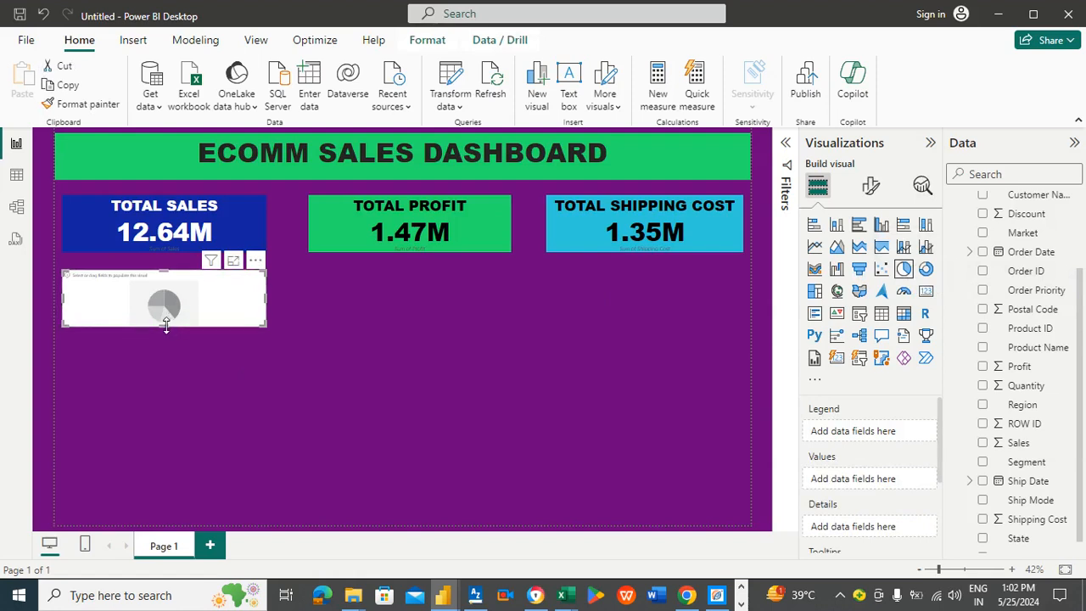
left_click_drag(167, 327, 174, 366)
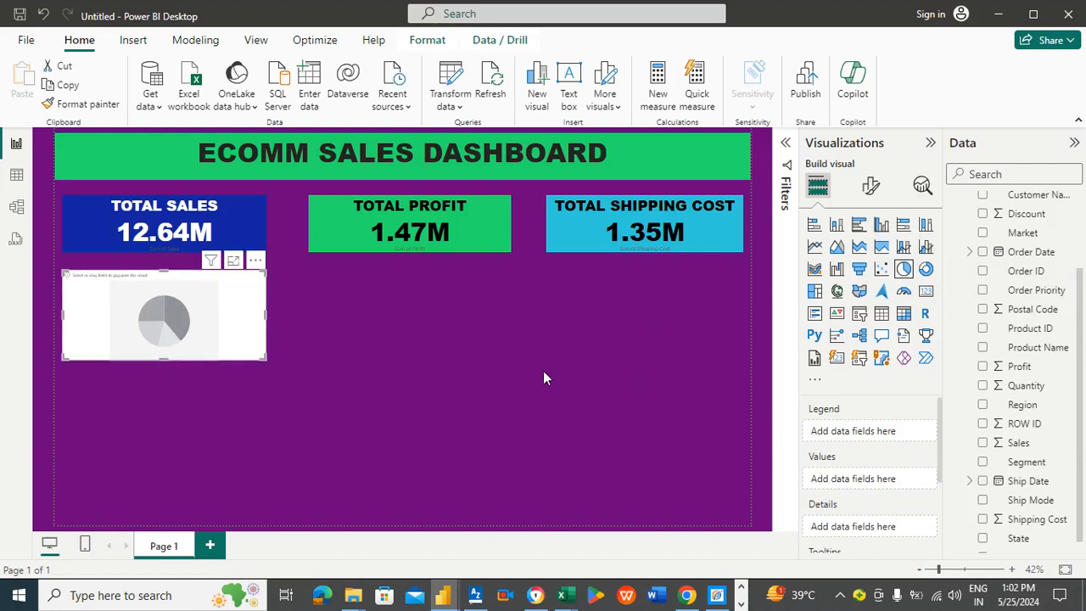
Step: Stretch the TOTAL SALES, TOTAL PROFIT and TOTAL SHIPPING COST cards so their edges meet in one continuous strip
left_click(442, 217)
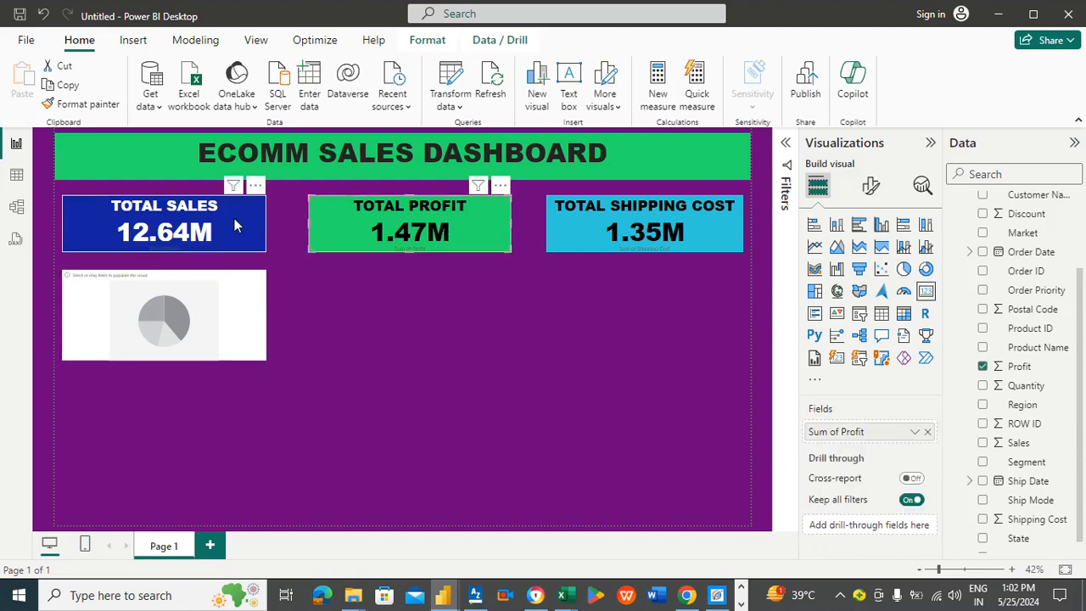
left_click(235, 218)
left_click_drag(266, 222, 285, 224)
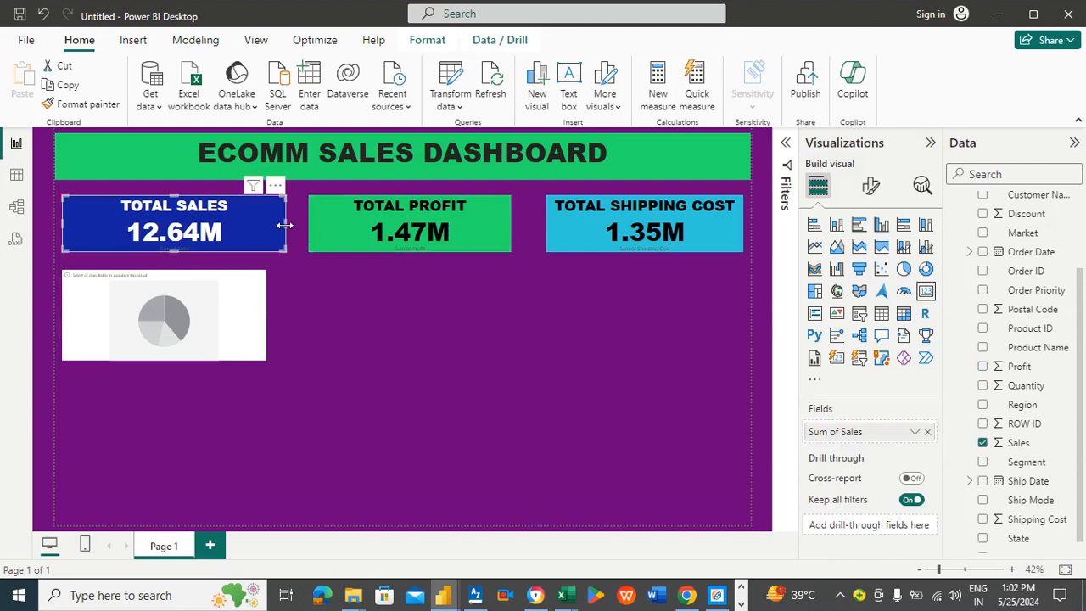
left_click(335, 217)
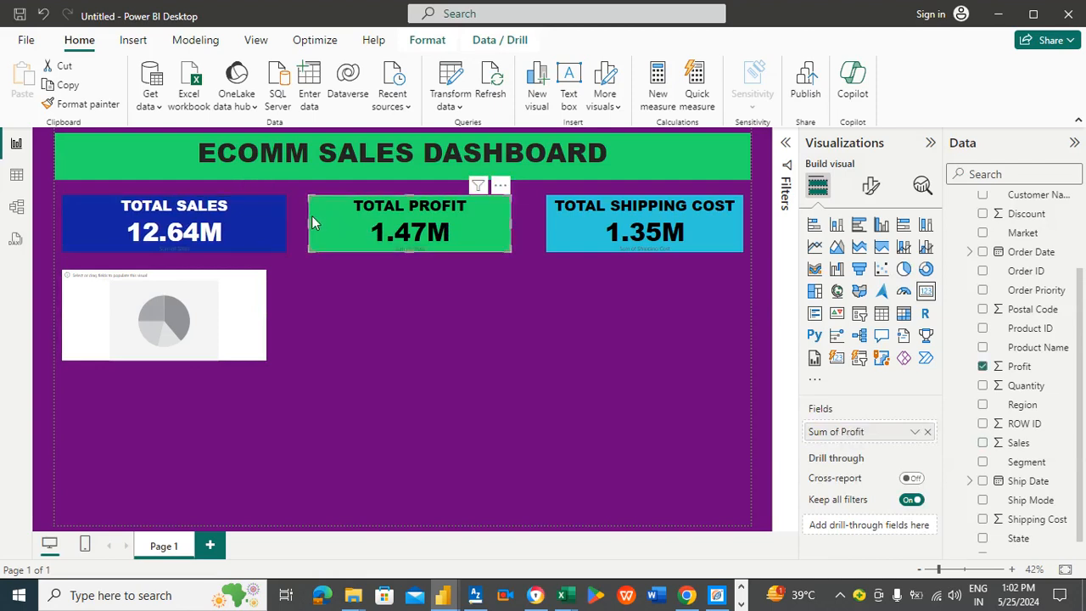
left_click_drag(305, 221, 290, 226)
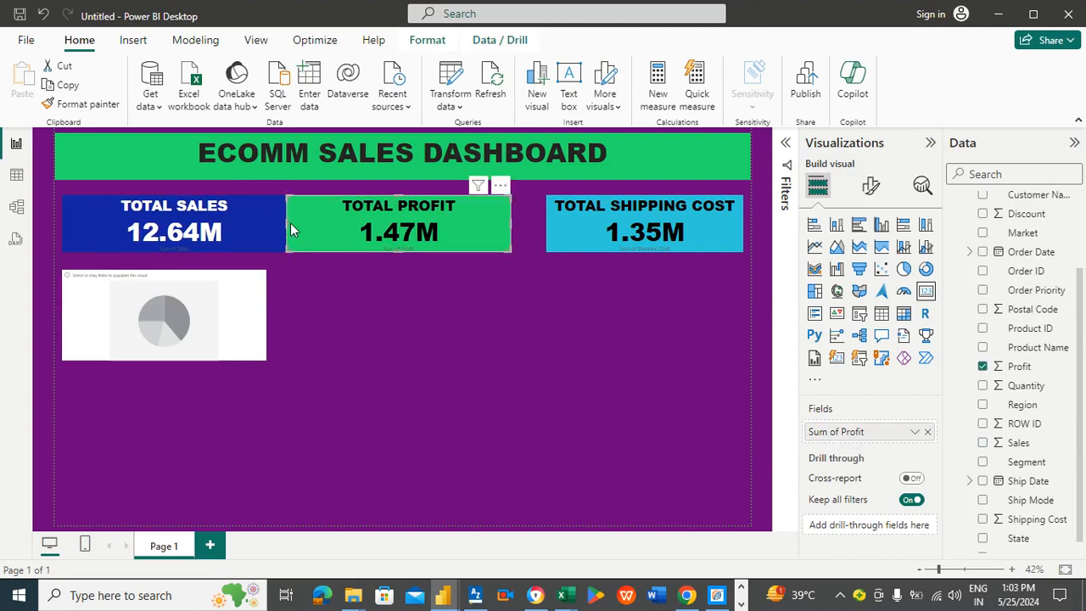
left_click(590, 222)
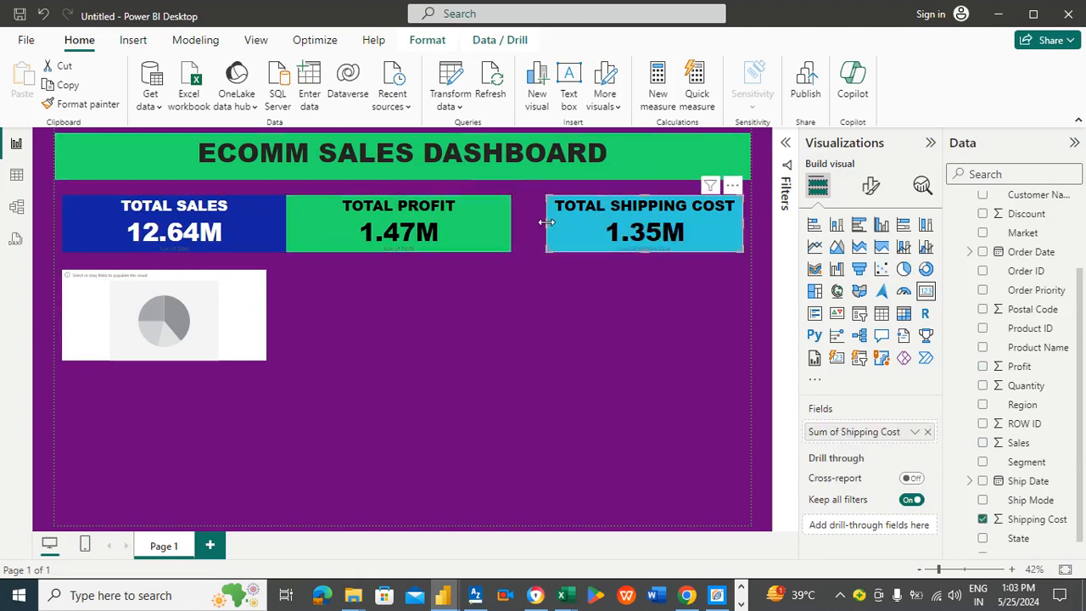
left_click_drag(546, 223, 515, 228)
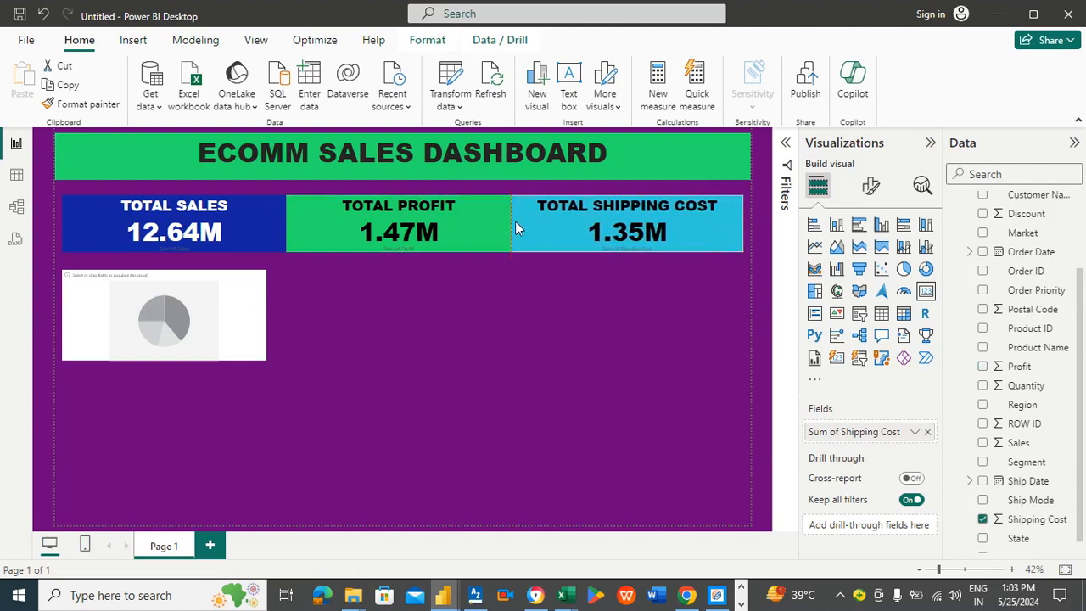
left_click(436, 338)
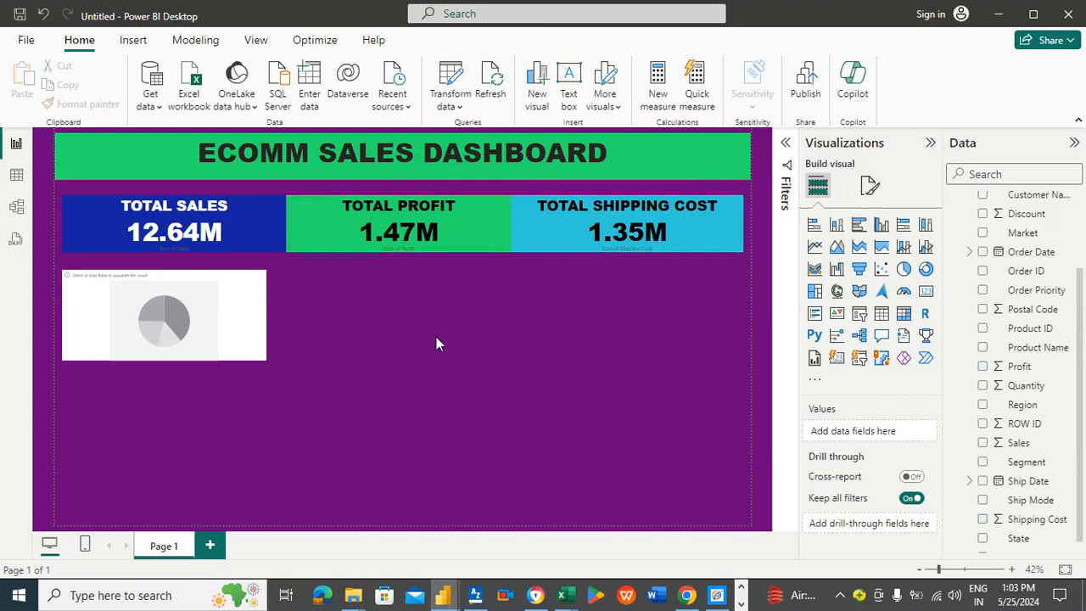
Step: Widen the pie chart to line up with the TOTAL SALES card above it
left_click(244, 302)
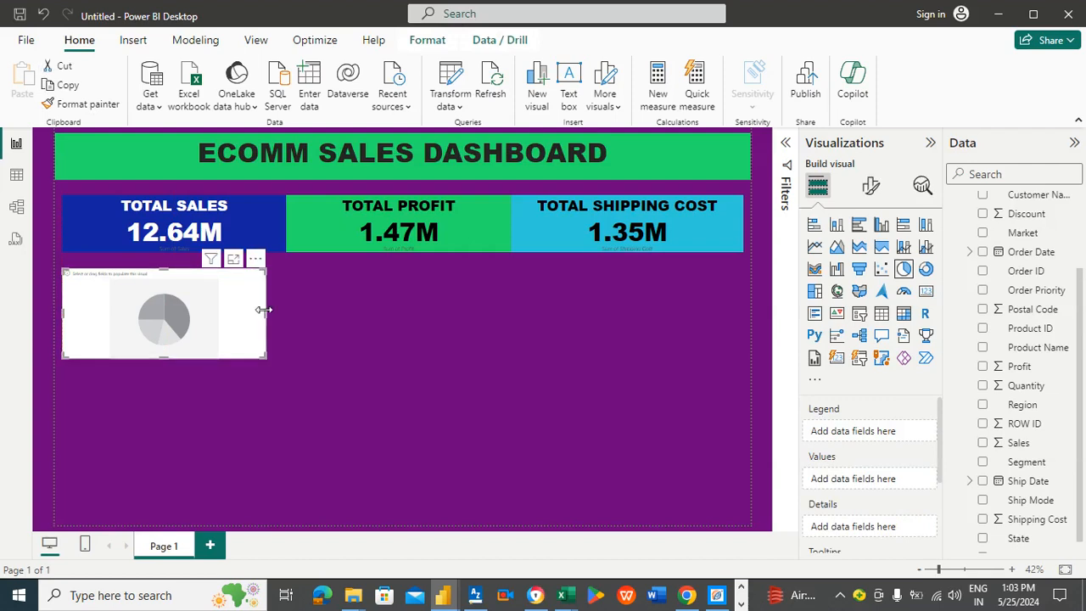
left_click_drag(265, 311, 280, 310)
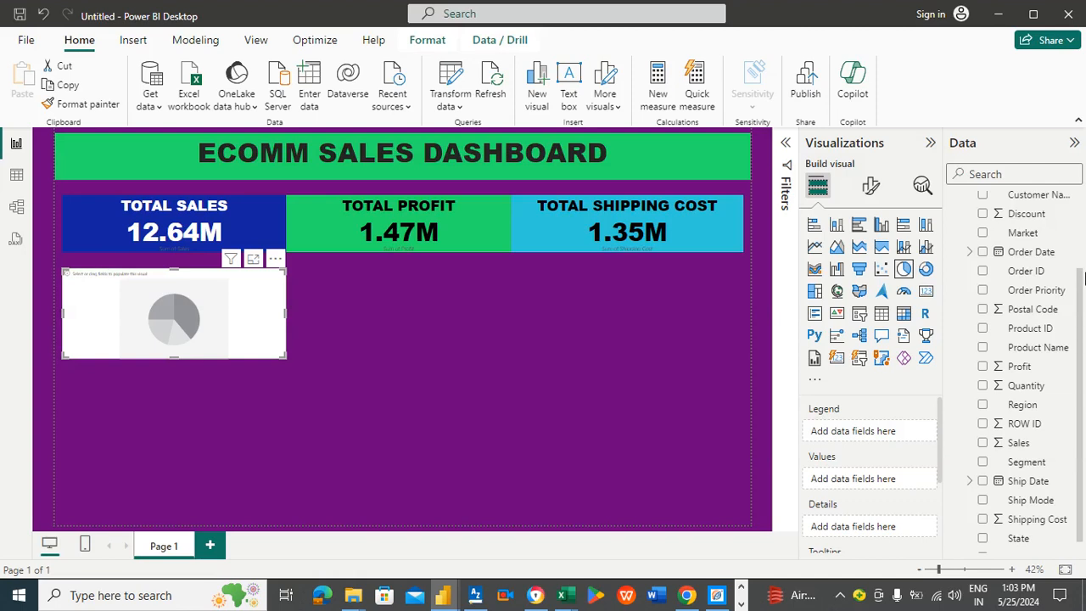
Step: Add Country as the pie chart's legend and Segment as its values
left_click_drag(1083, 292, 902, 432)
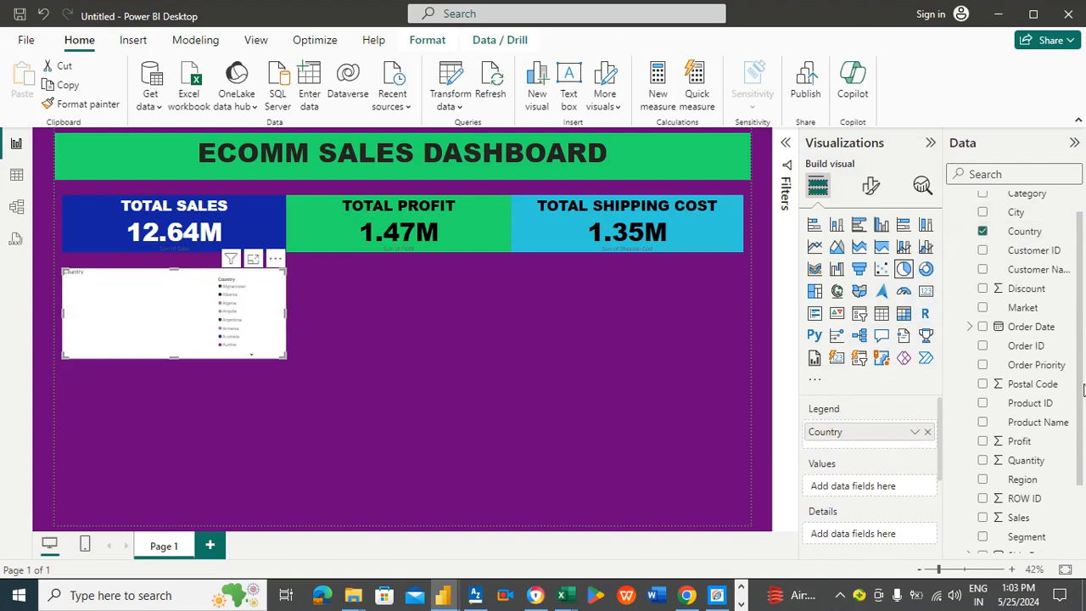
left_click_drag(1081, 414, 1085, 456)
left_click_drag(1025, 475, 852, 486)
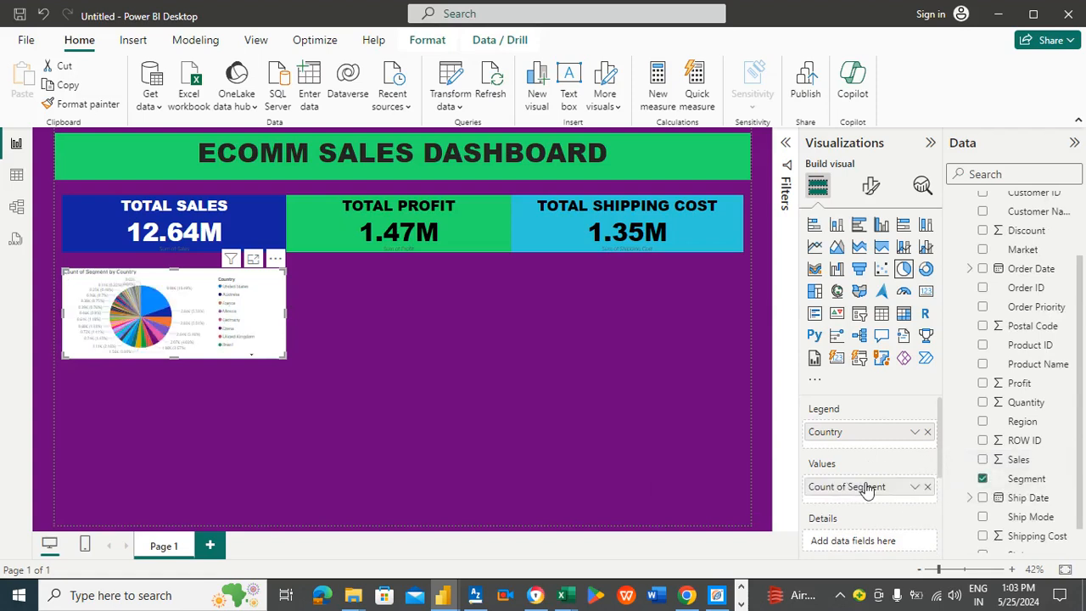
Step: Open the aggregation options for Count of Segment and close them without changes
left_click(913, 491)
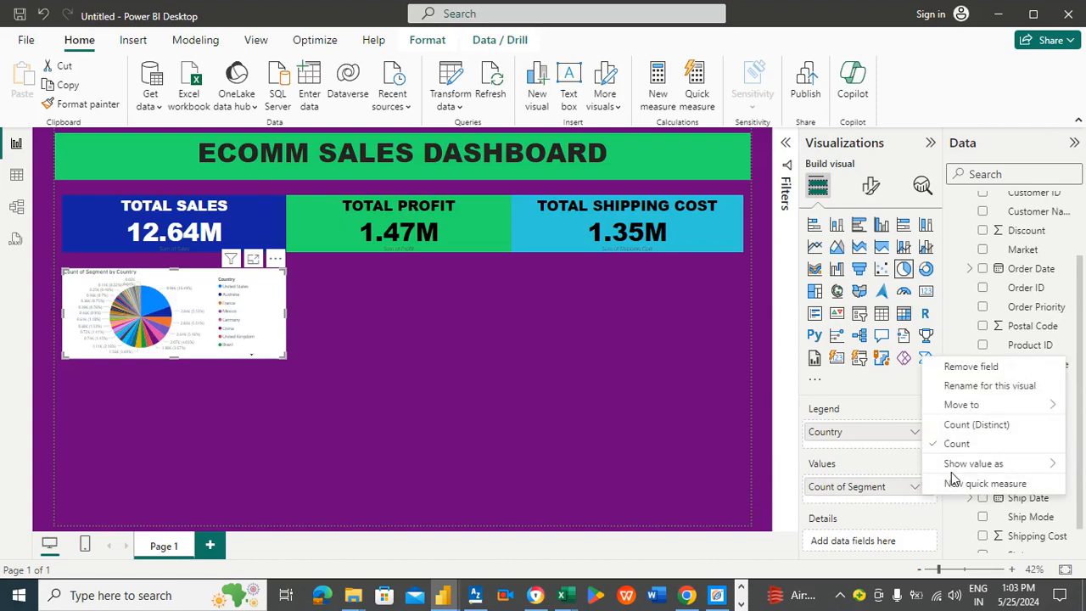
mouse_move(952, 473)
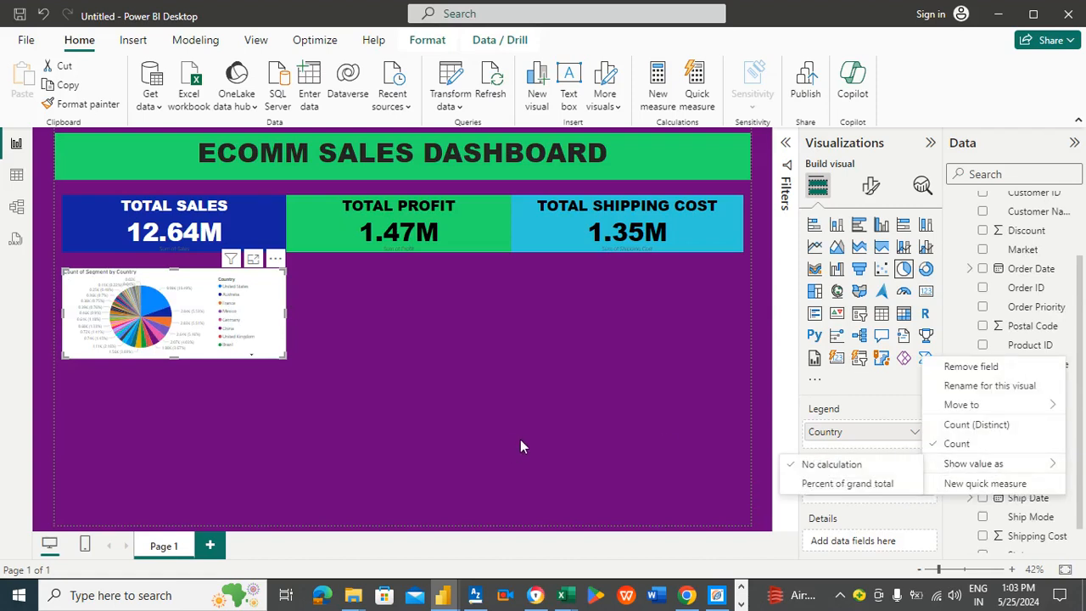
left_click(575, 458)
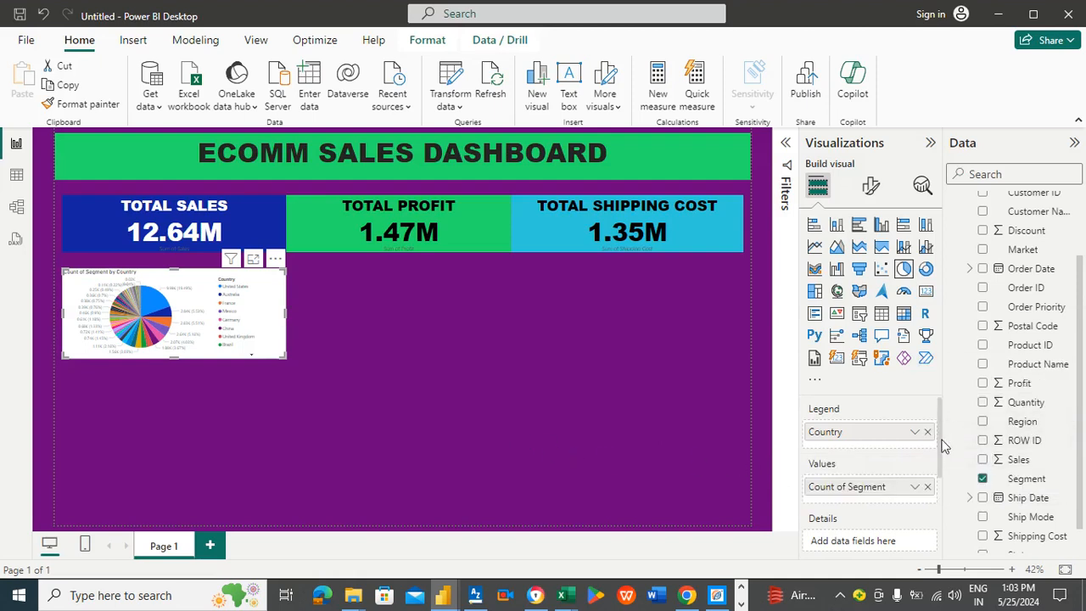
Step: Move the Segment field from the pie chart's values into its details
scroll(944, 445, "down", 3)
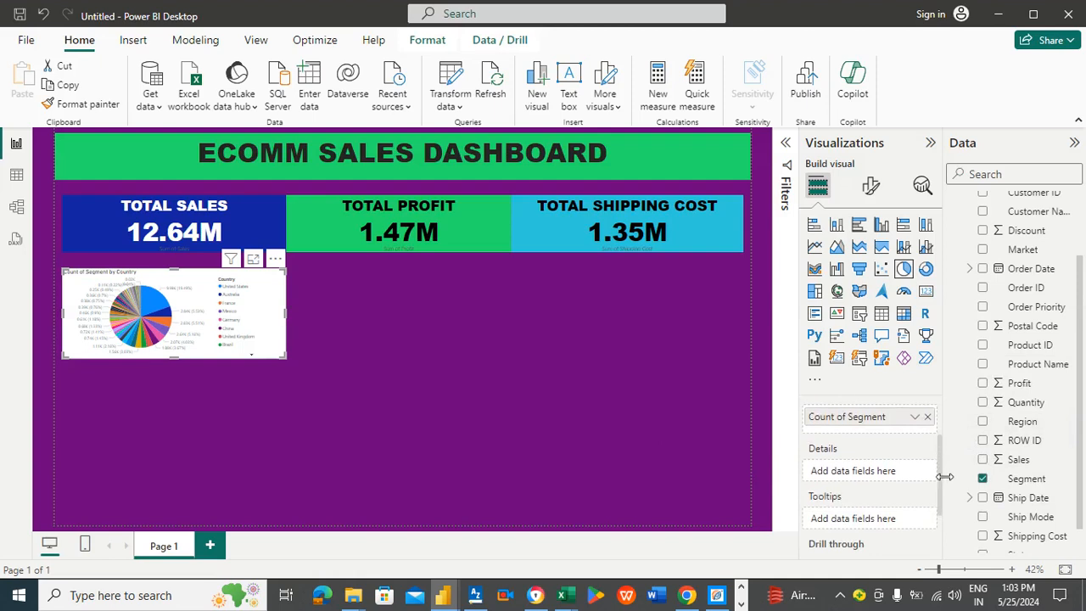
scroll(944, 477, "up", 1)
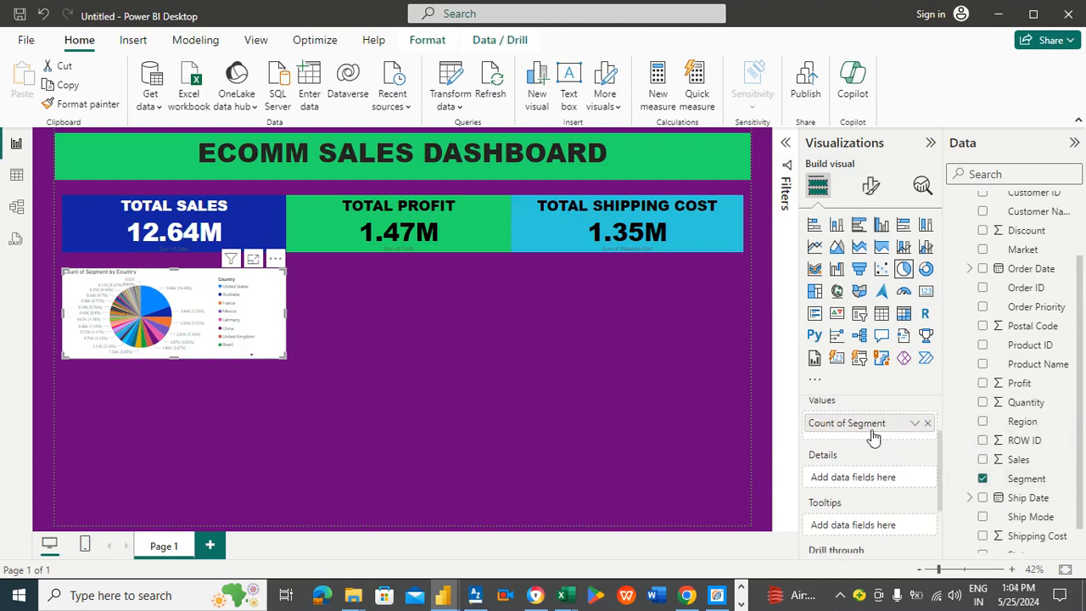
left_click_drag(874, 435, 883, 482)
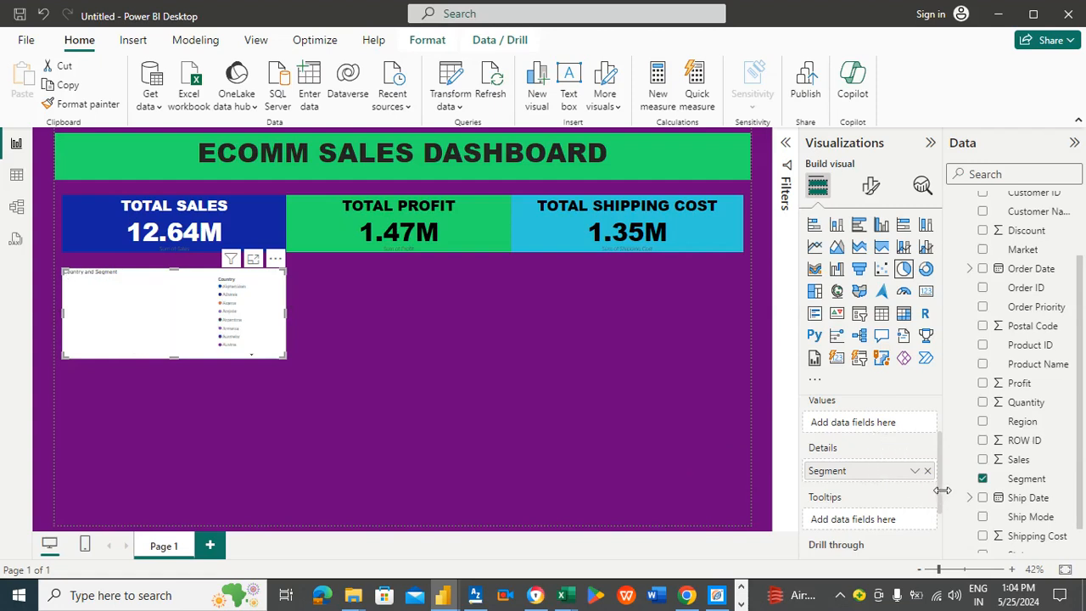
Step: Remove the Segment and Country fields from the pie chart
scroll(937, 463, "up", 2)
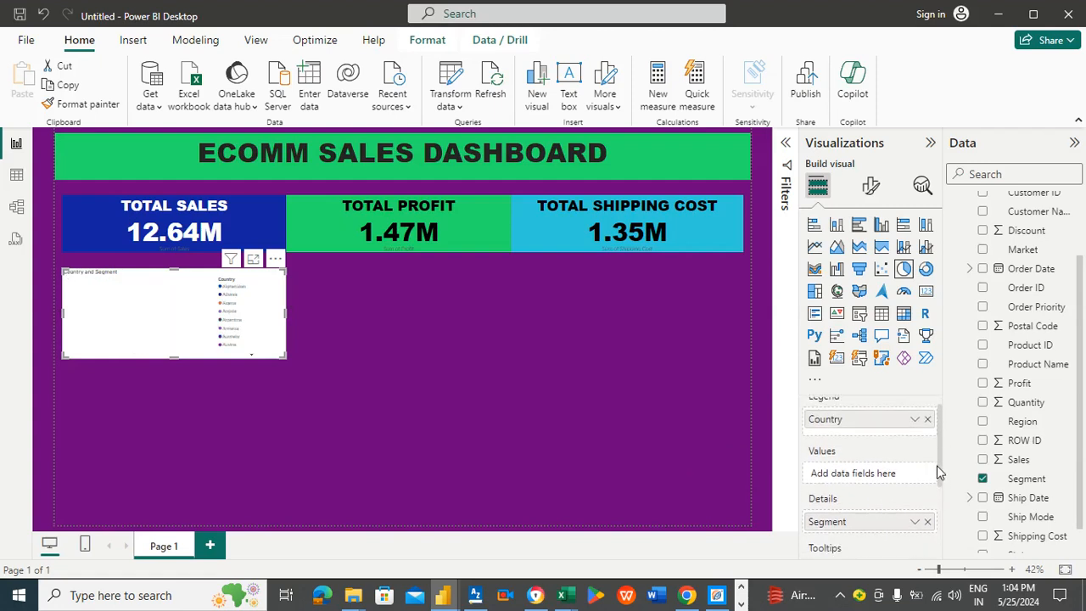
scroll(936, 467, "down", 2)
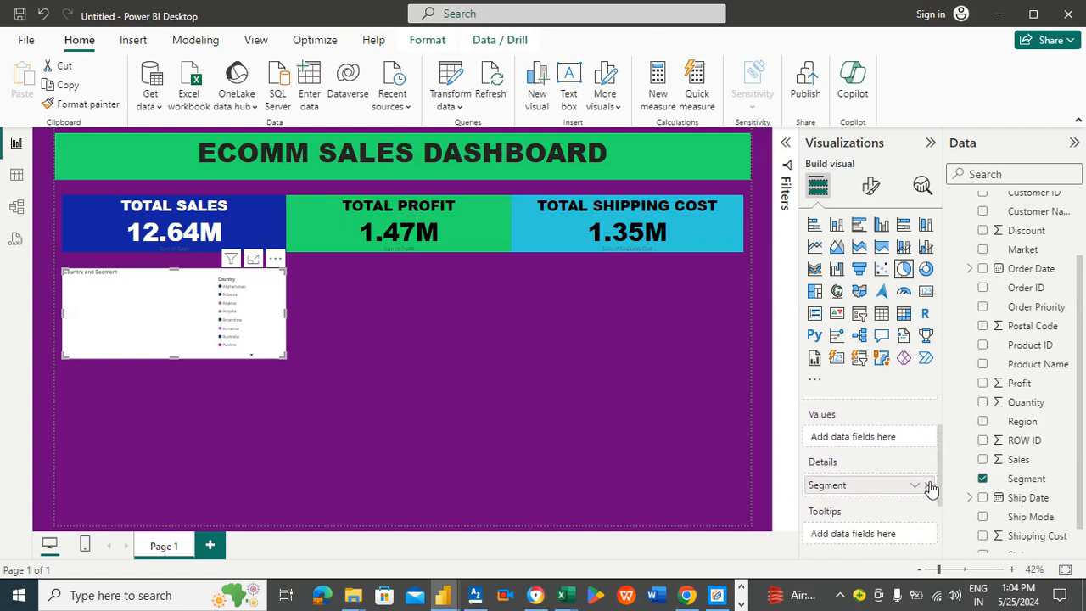
left_click(930, 488)
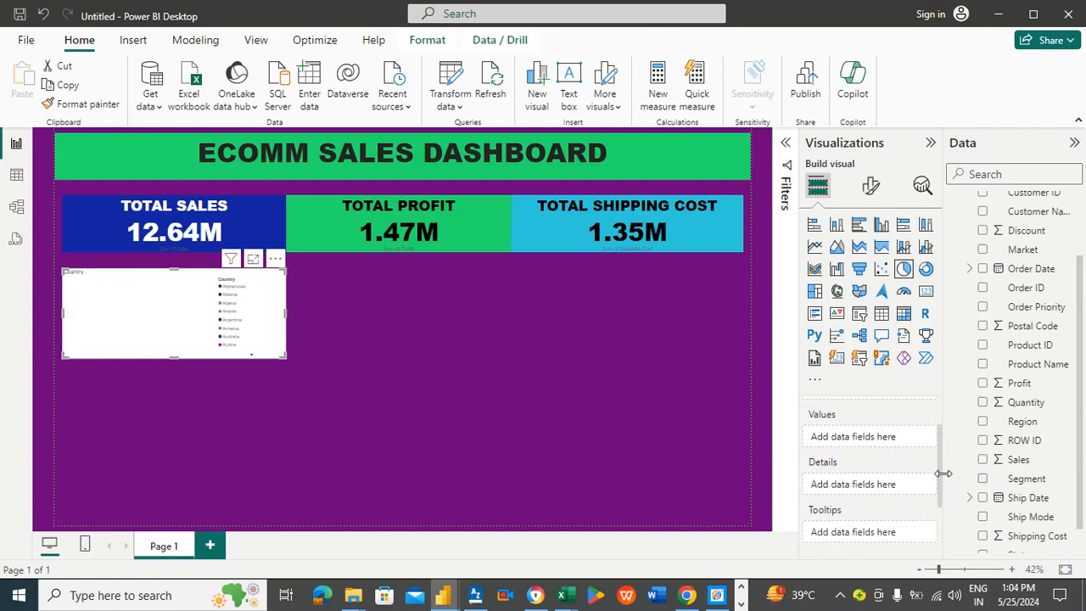
scroll(939, 458, "up", 2)
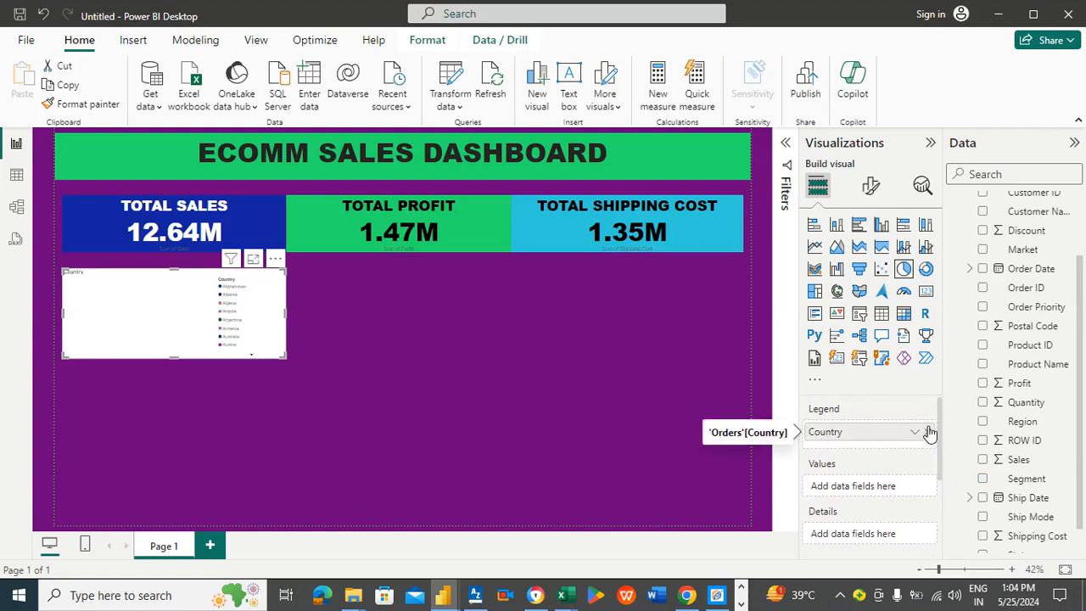
left_click(929, 433)
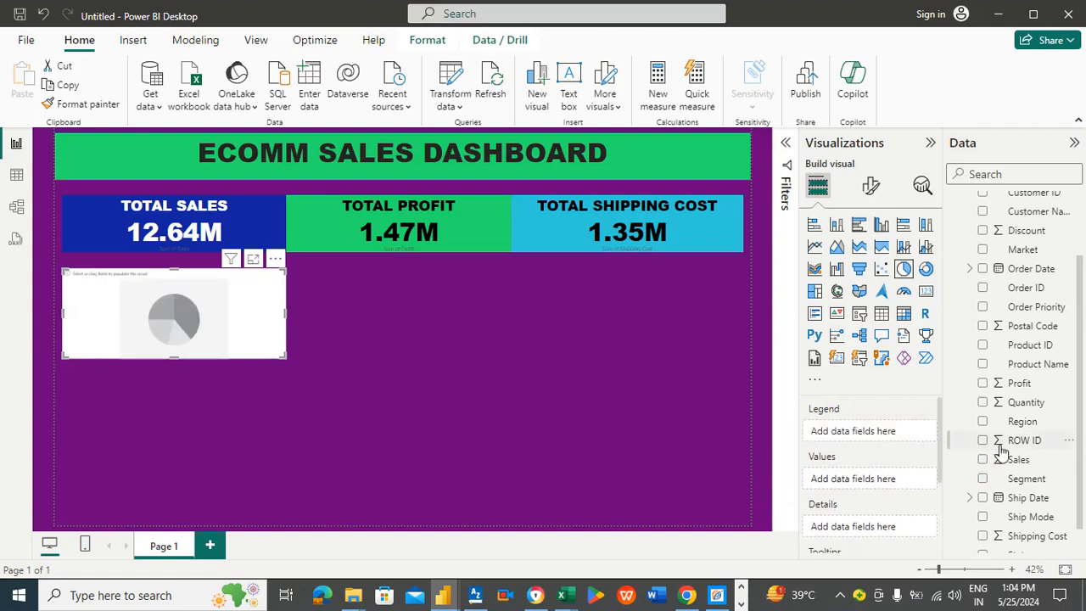
Step: Build the pie chart with Sales as values and Country as legend
left_click_drag(1018, 461, 885, 482)
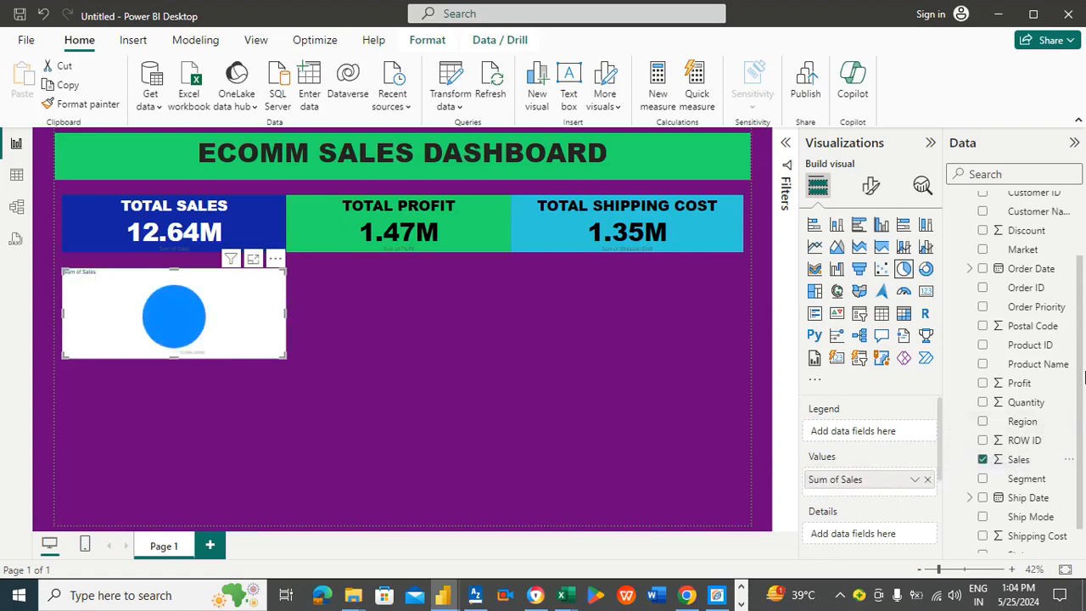
left_click_drag(1083, 327, 898, 434)
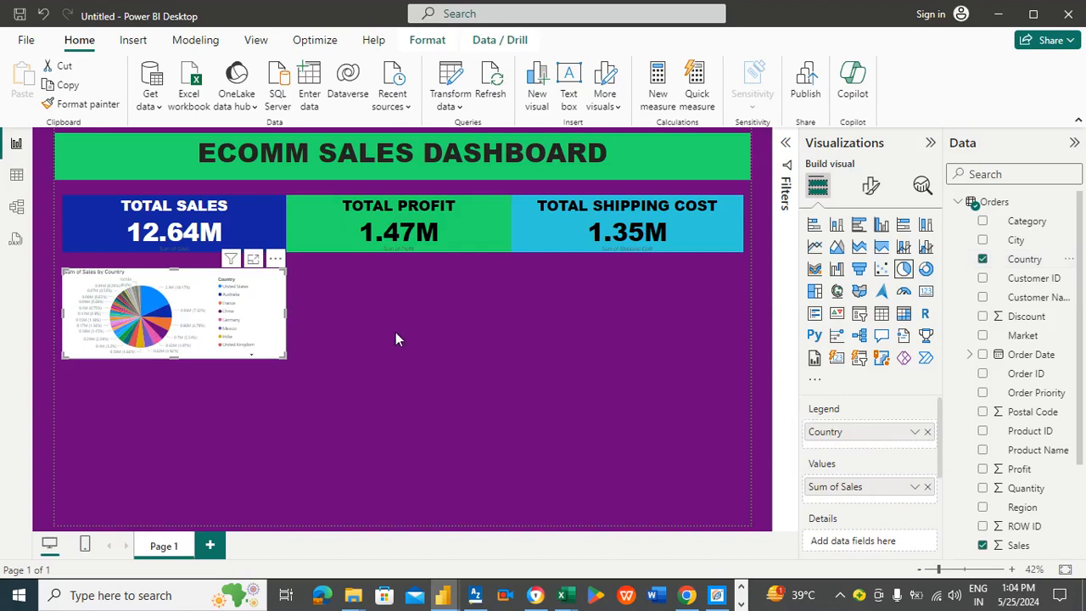
Step: Sort the pie chart's axis in descending order by Sum of Sales
left_click(276, 260)
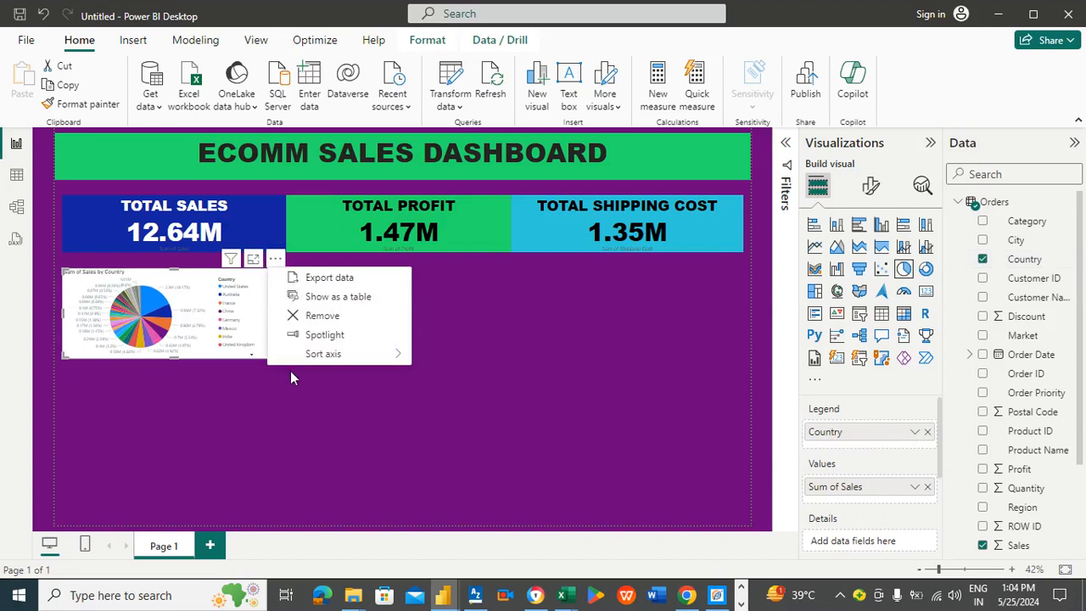
mouse_move(313, 361)
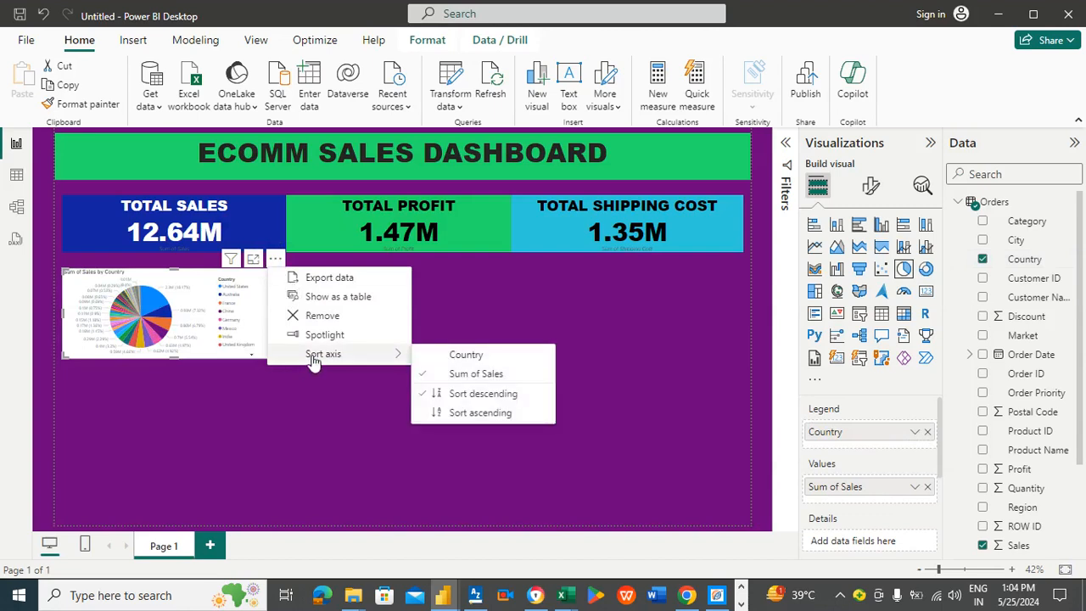
left_click(486, 399)
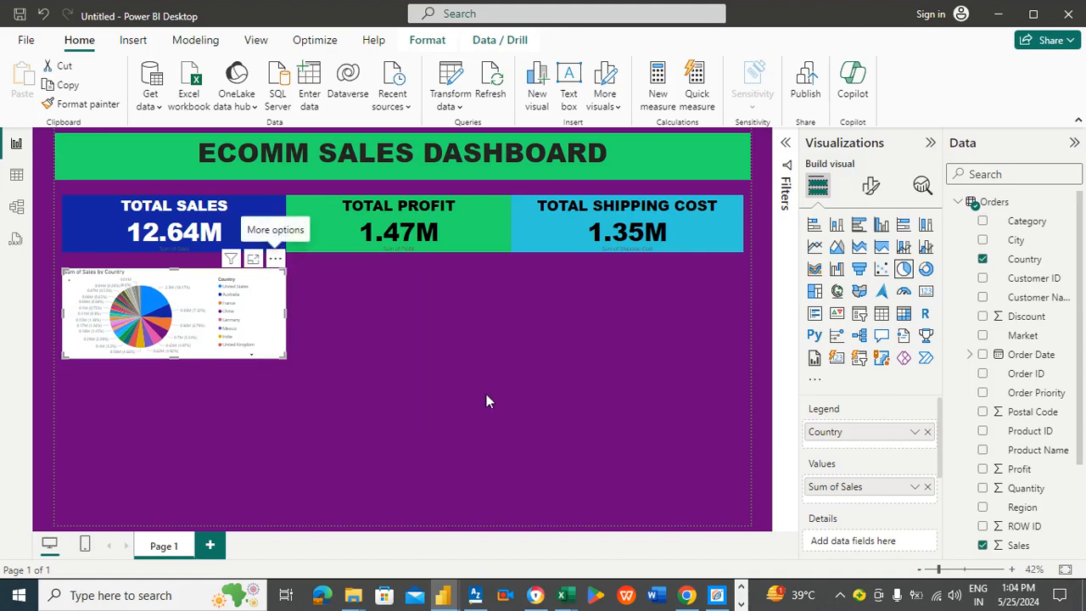
Step: Open the pie chart in focus mode and expand the Filters pane
left_click(253, 260)
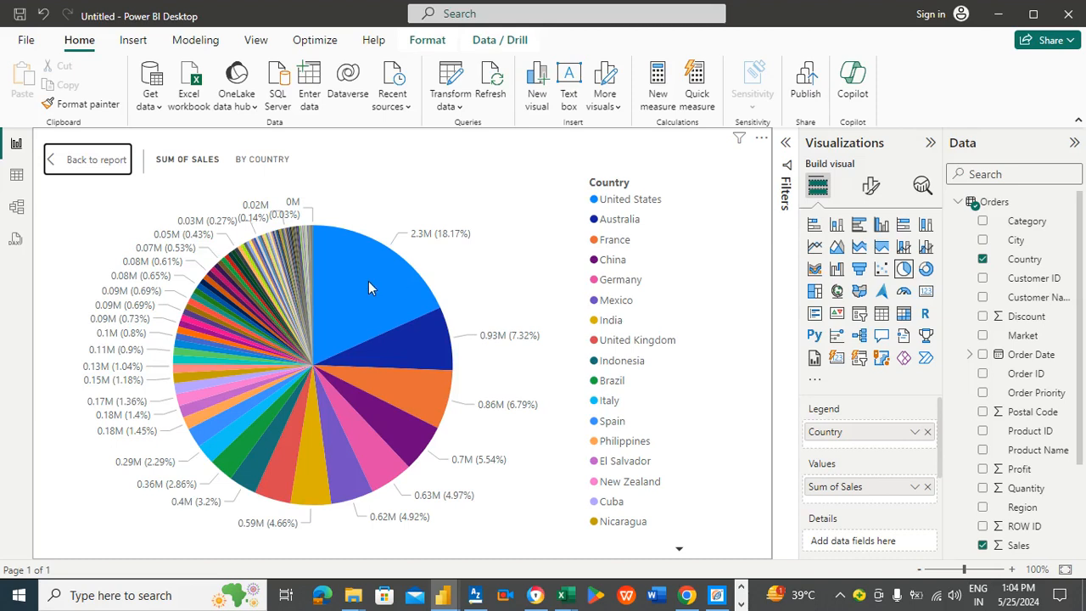
mouse_move(368, 285)
left_click(787, 145)
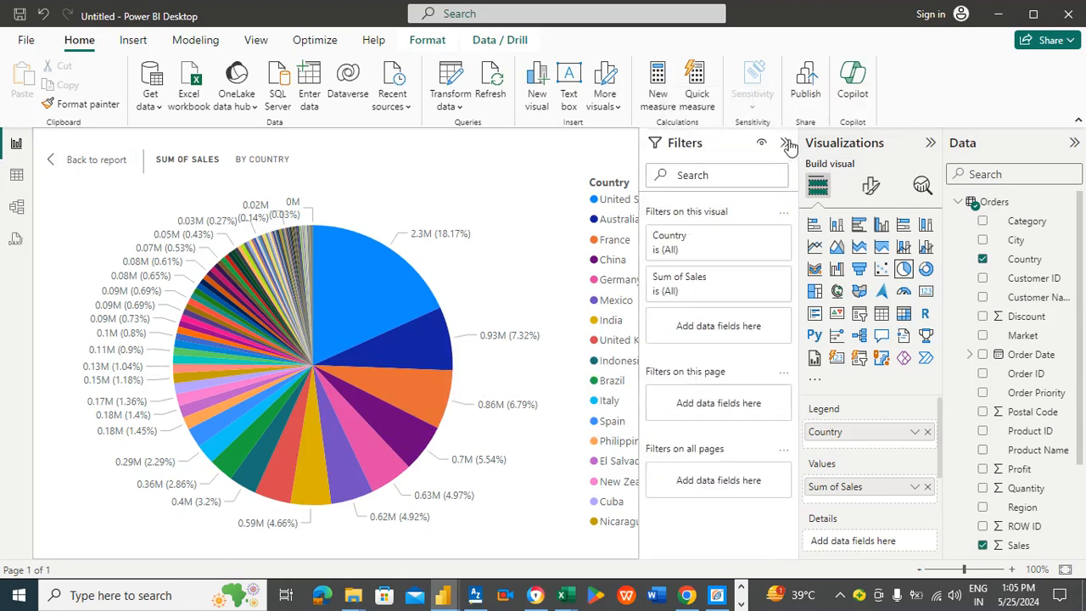
Step: Filter the pie chart's Country field to include only United States and Australia
left_click(708, 250)
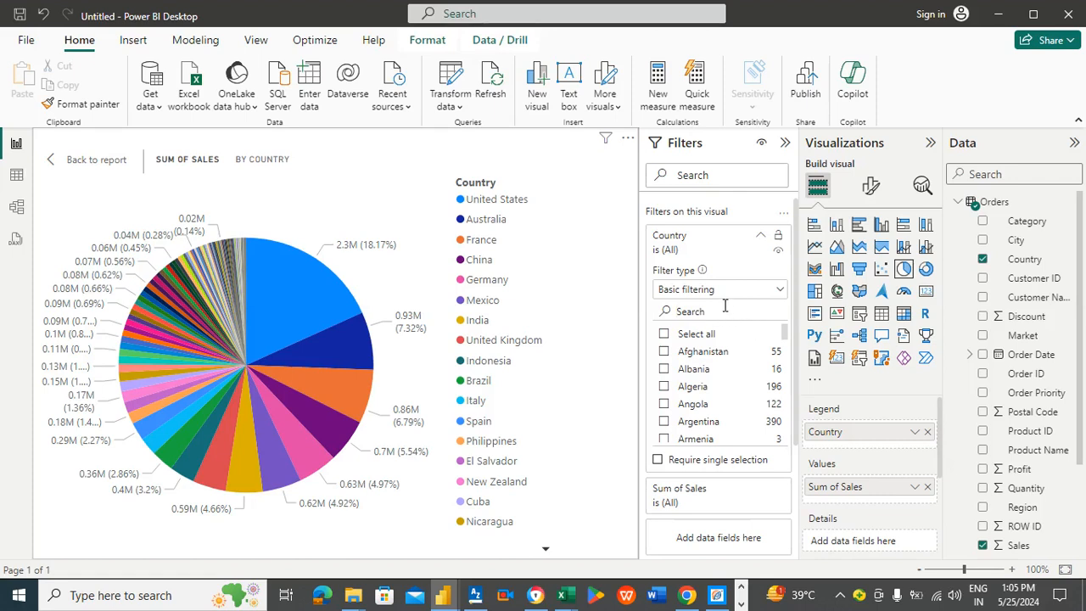
left_click(724, 310)
type("UNI")
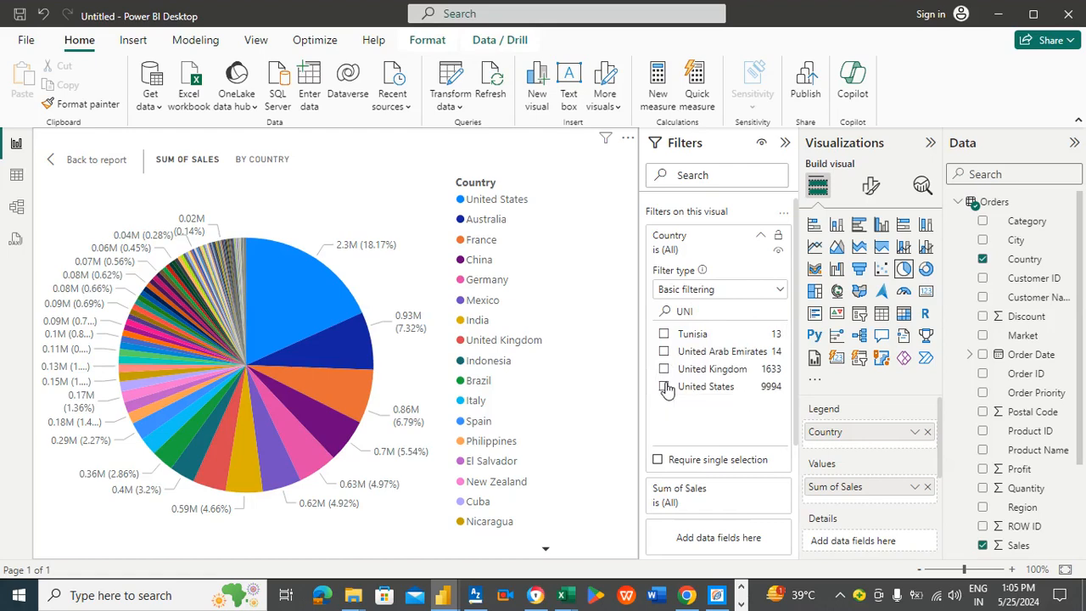
left_click(664, 387)
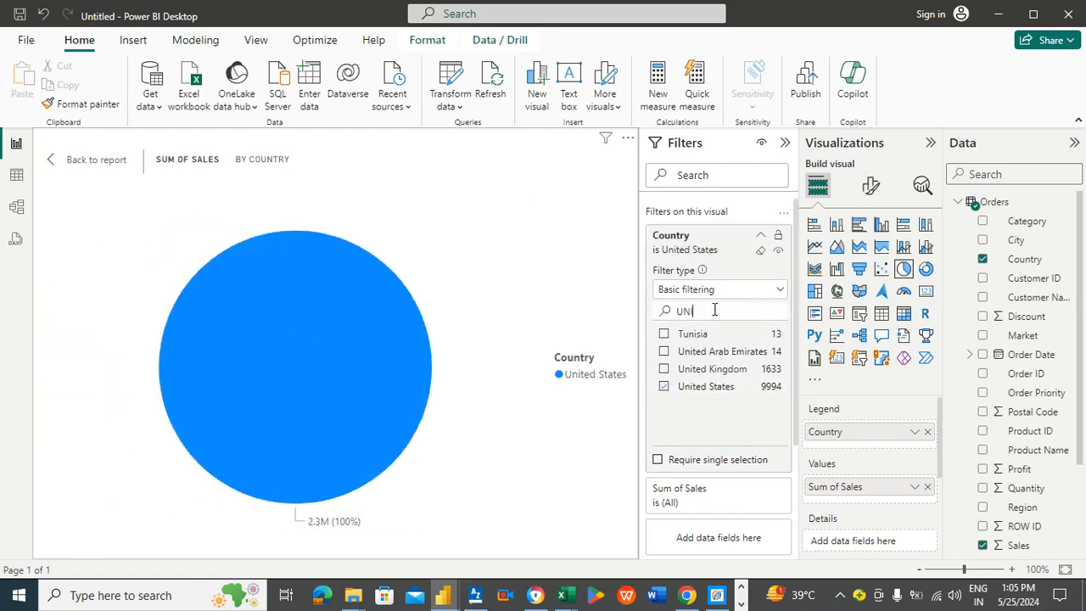
key("BackSpace")
key("BackSpace")
type("AU")
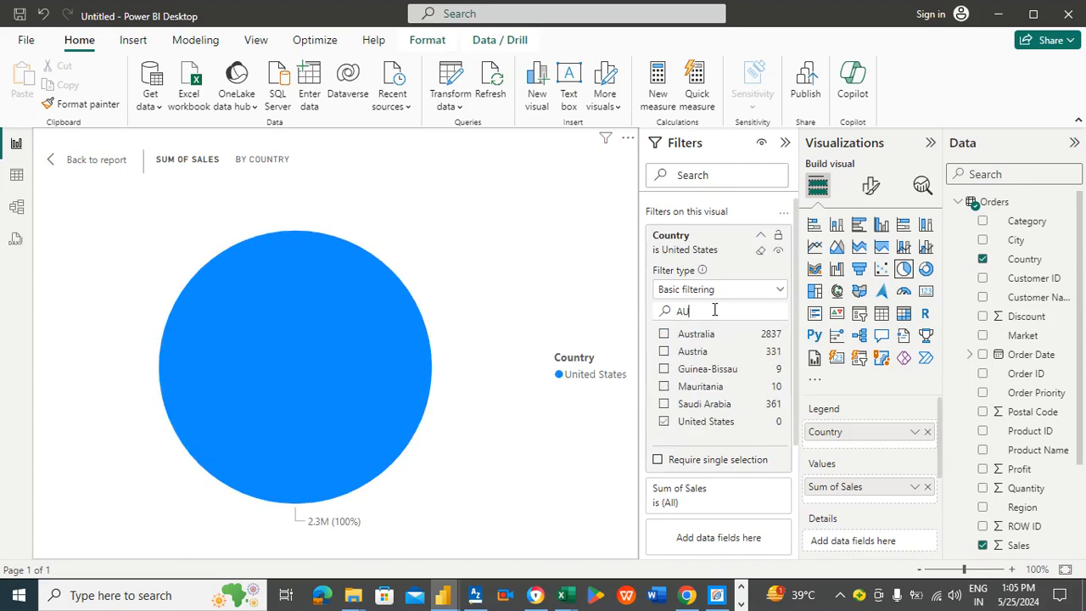
left_click(665, 335)
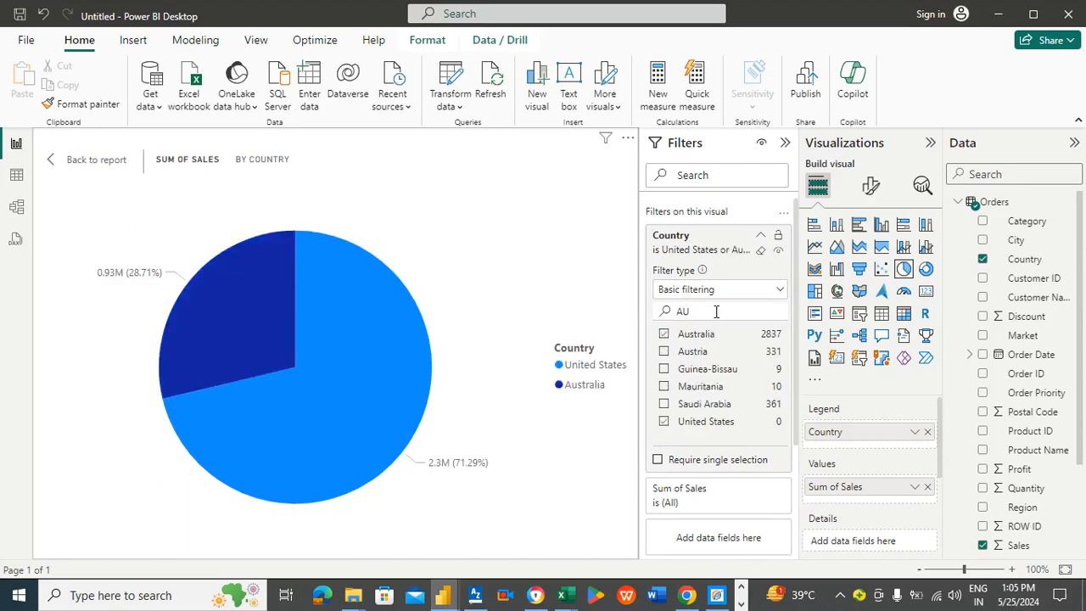
Step: Add France, China and Germany to the pie chart's country filter and return to the report page
key("BackSpace")
key("BackSpace")
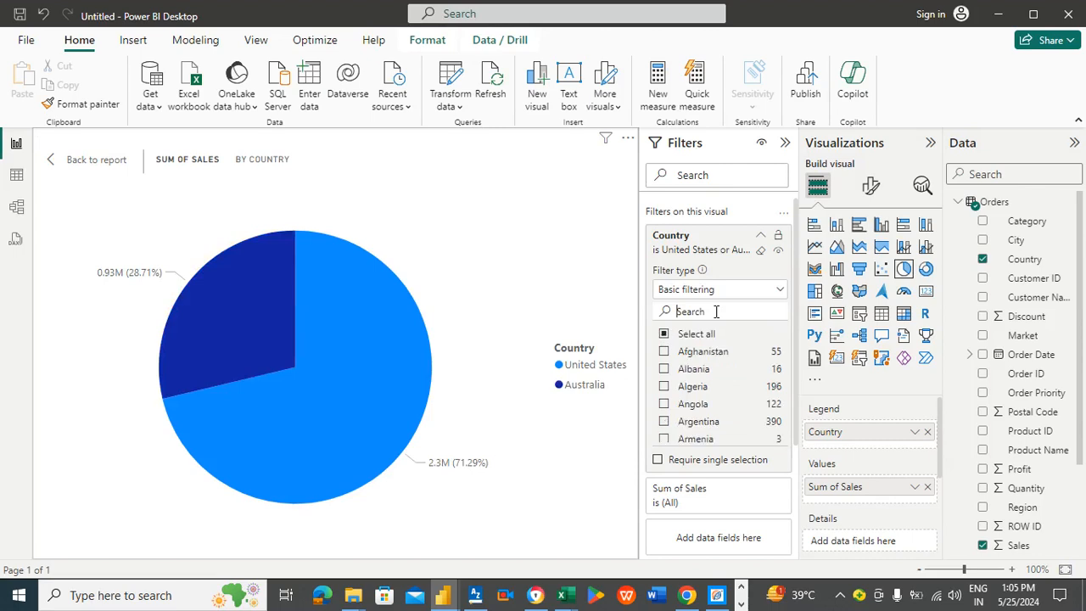
type("FRANCE")
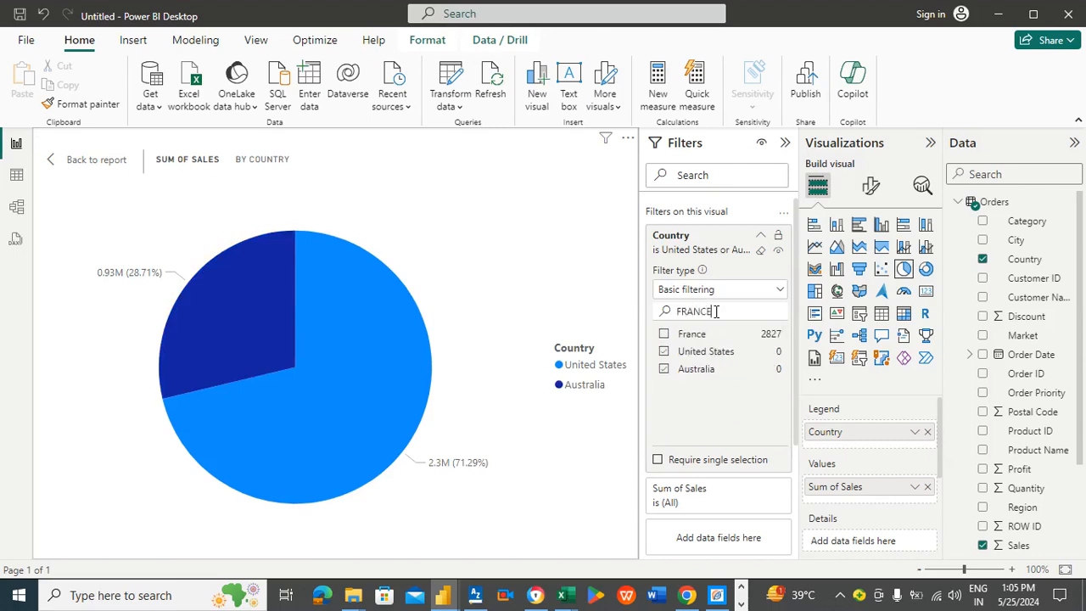
left_click(665, 335)
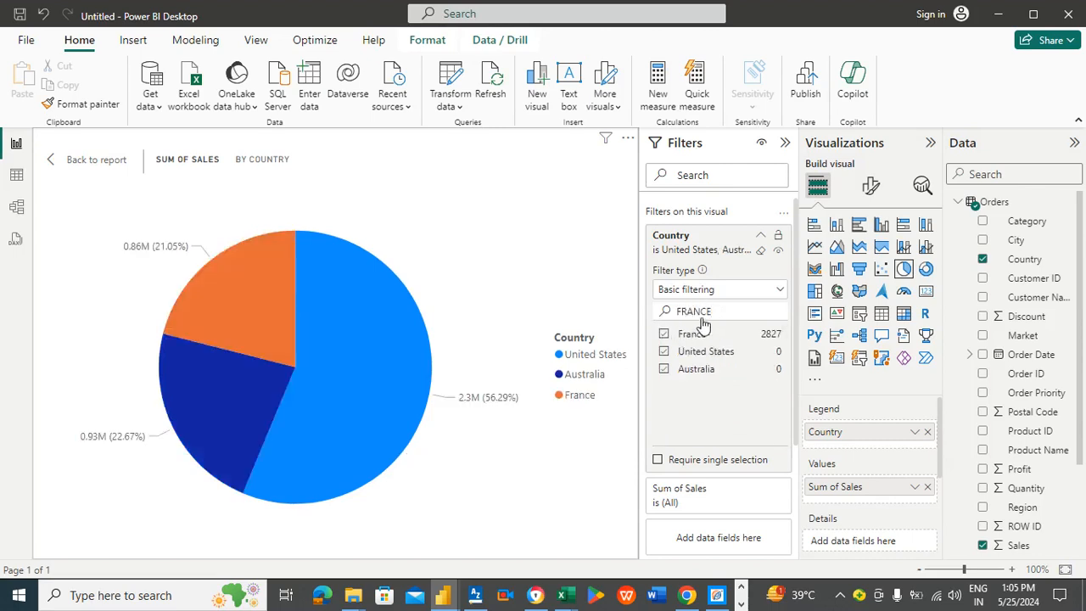
key("BackSpace")
key("BackSpace")
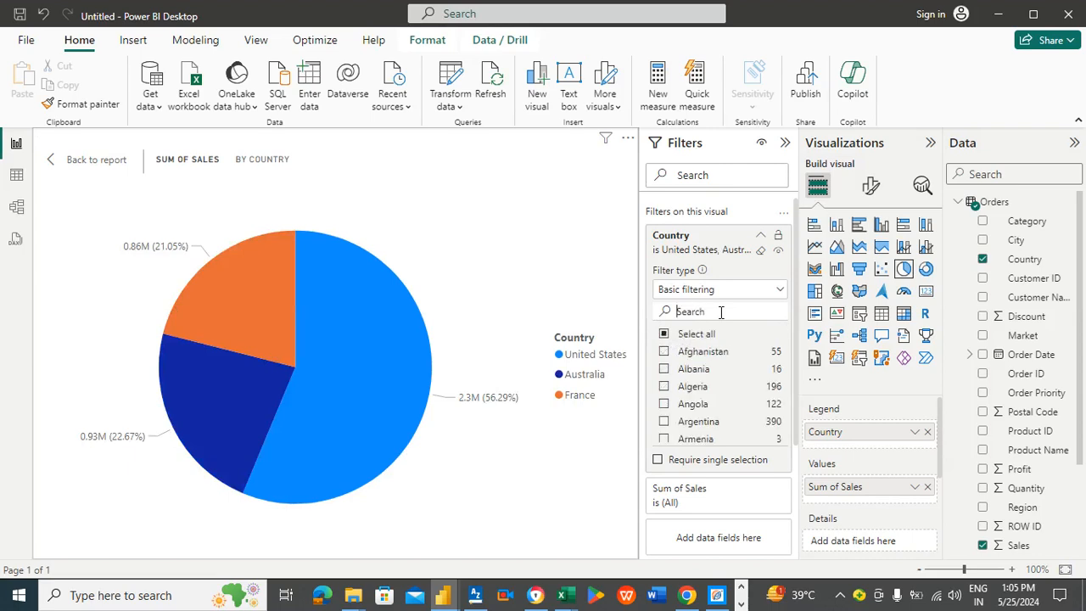
type("CHI")
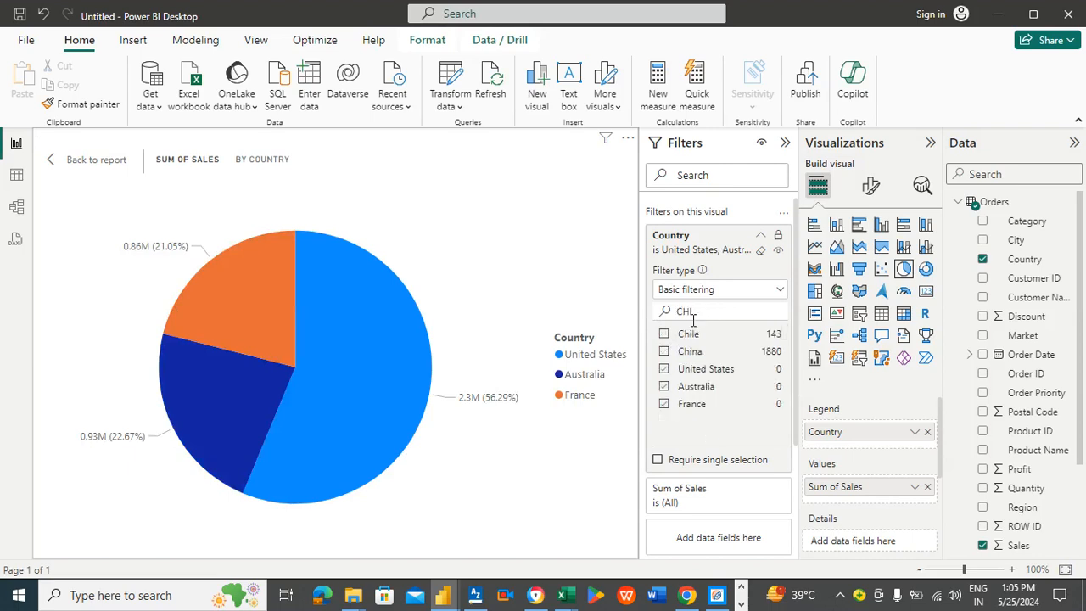
left_click(664, 351)
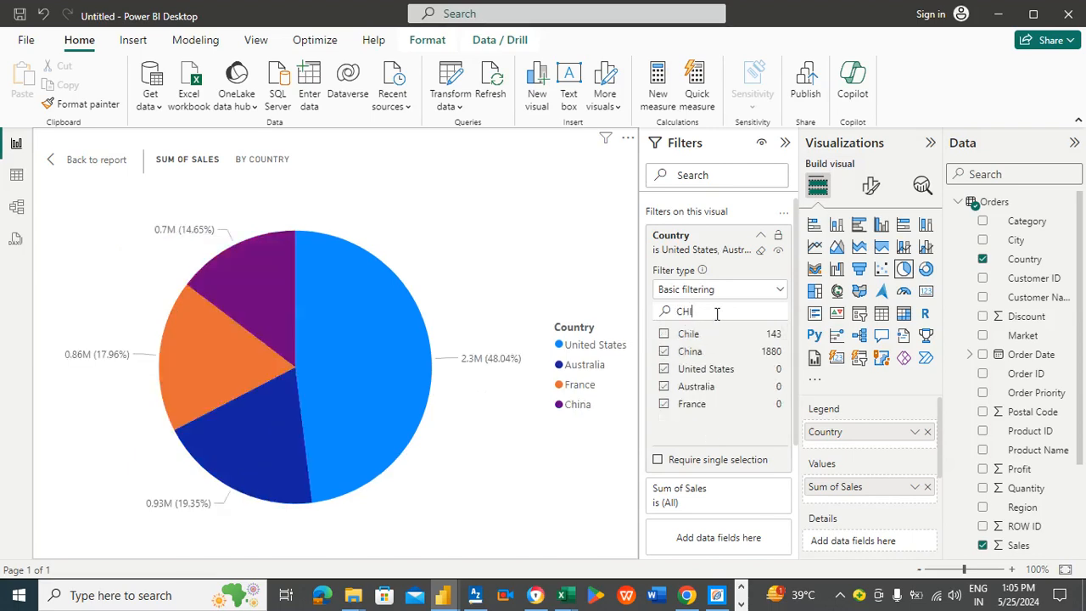
key("BackSpace")
key("BackSpace")
type("G")
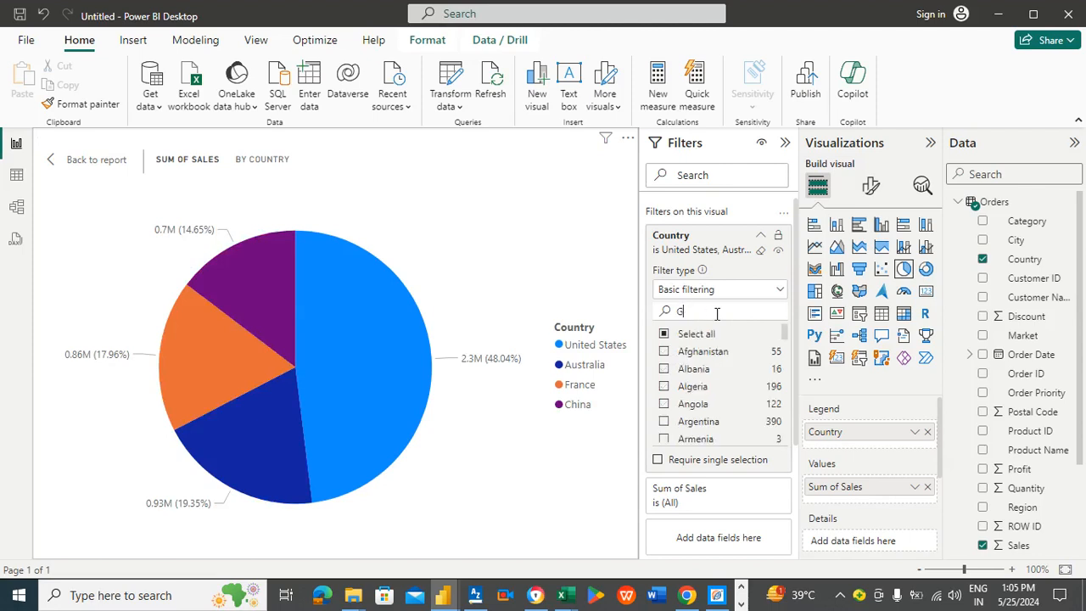
type("ERM")
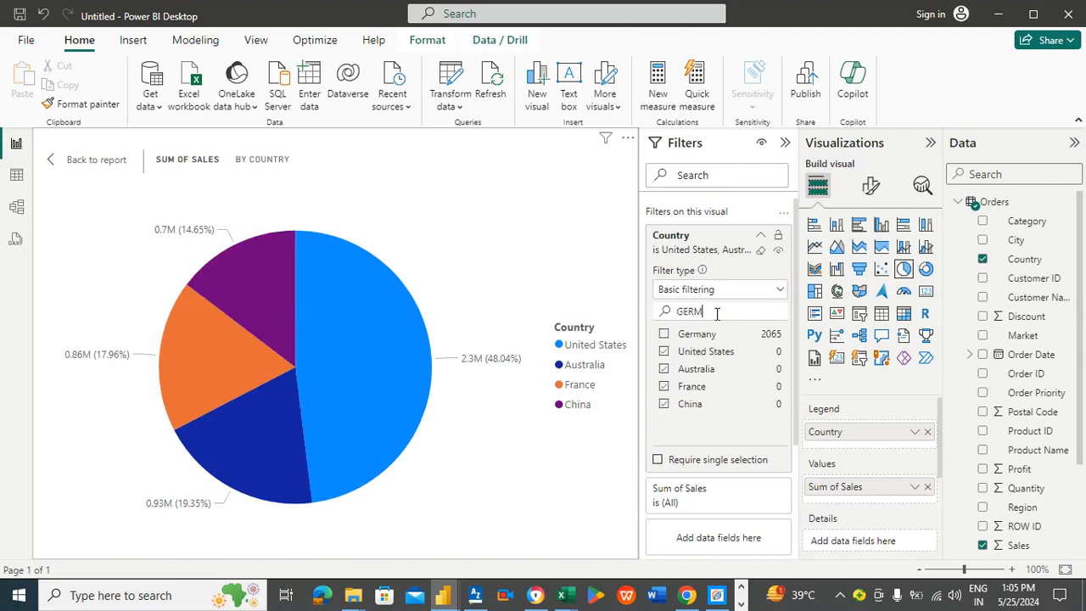
left_click(664, 335)
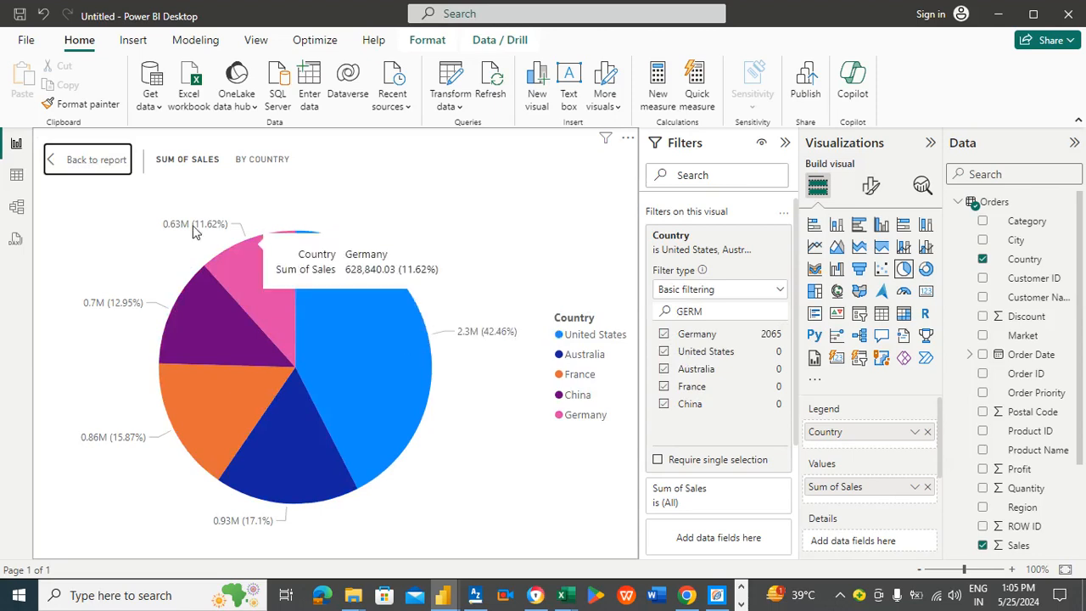
left_click(97, 162)
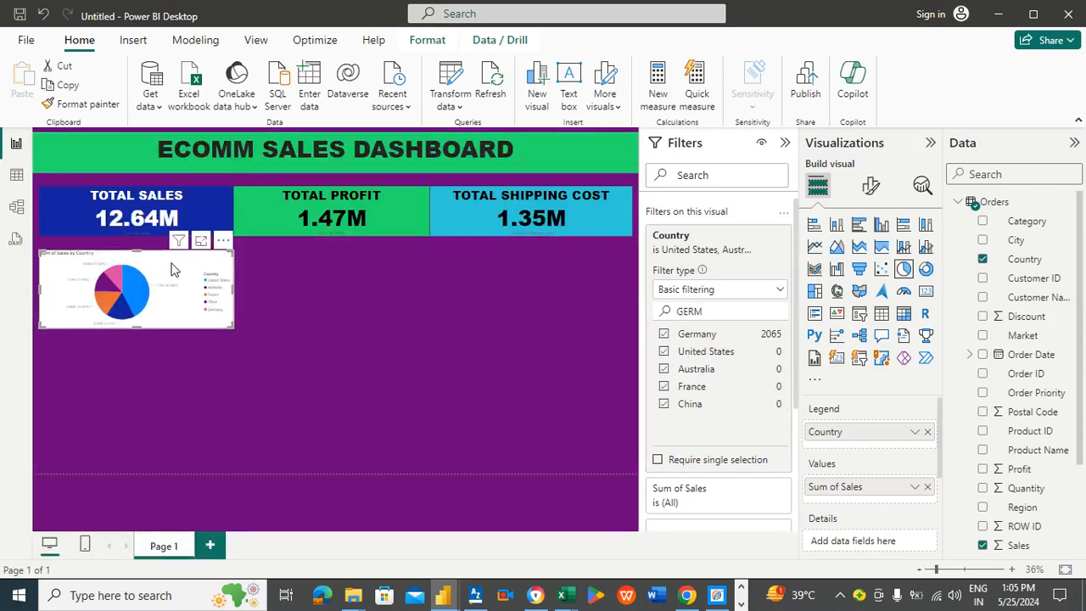
Step: Set the pie chart's title text to TOP 5 COUNTRIES
left_click(872, 188)
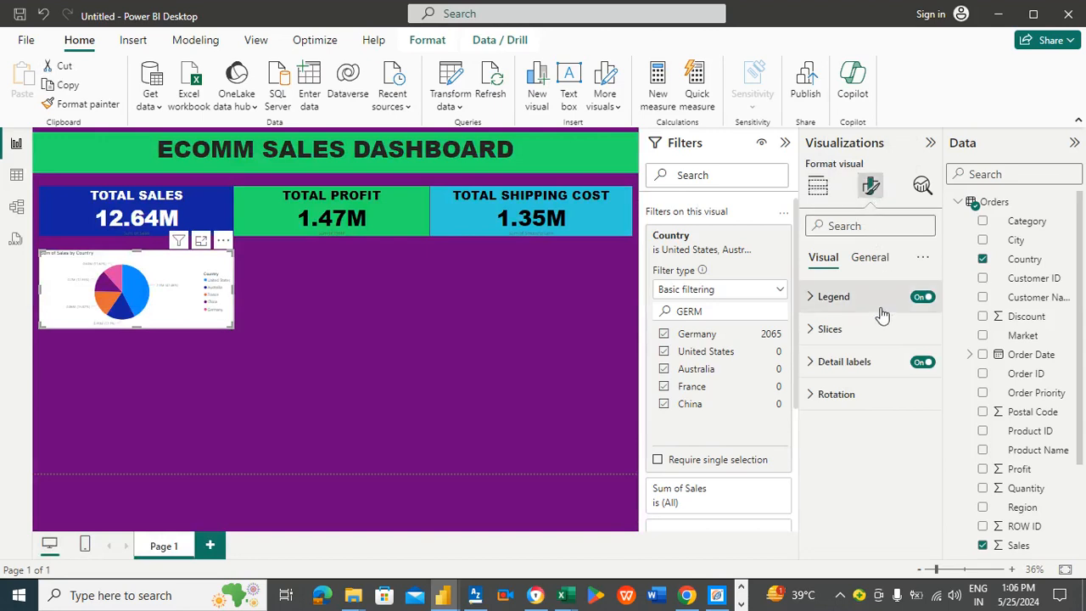
left_click(883, 264)
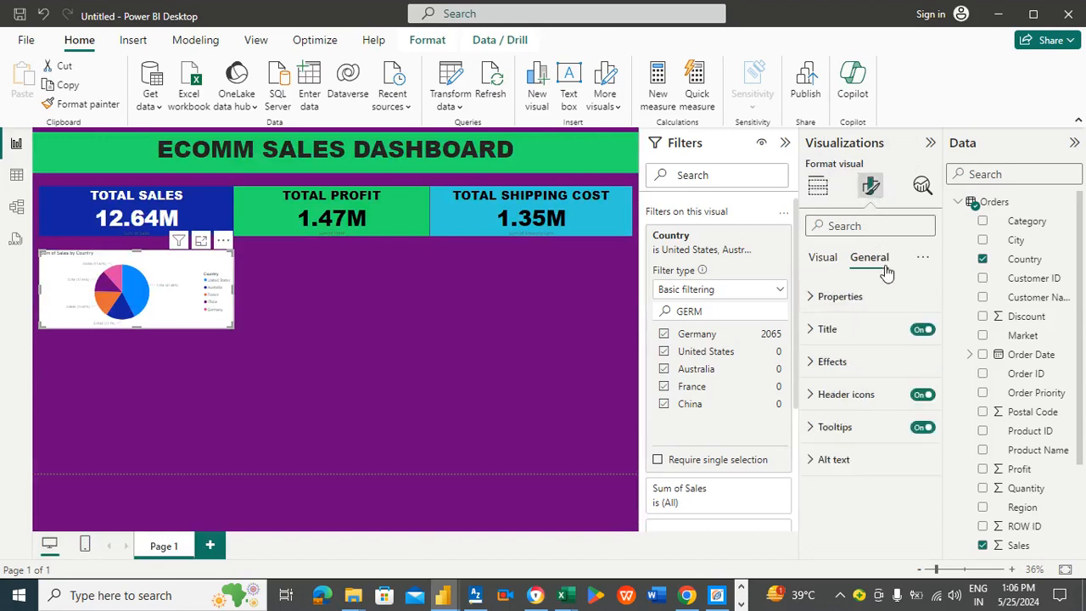
left_click(834, 331)
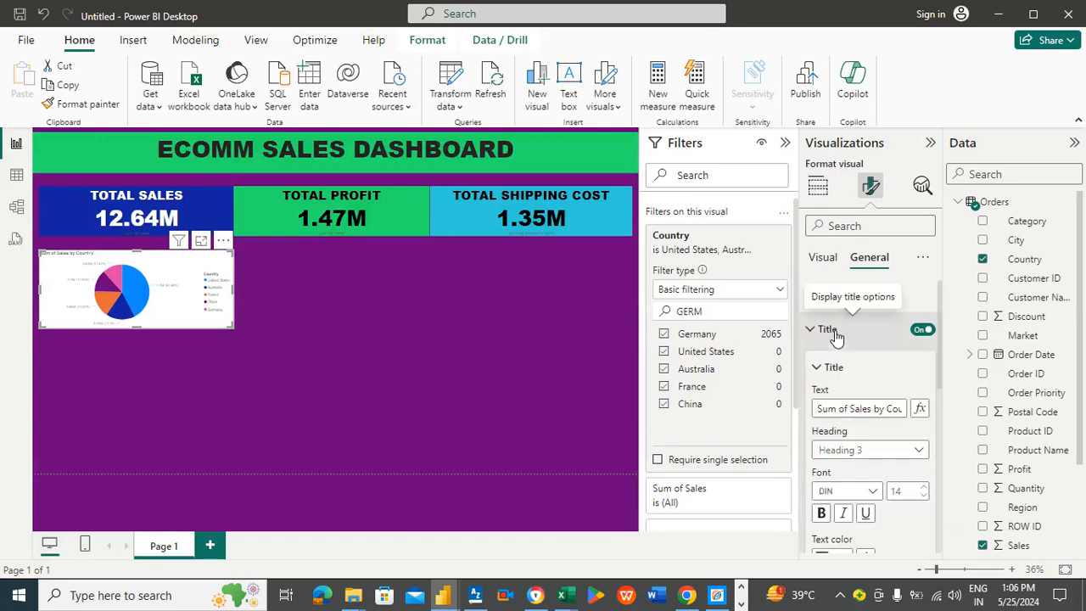
left_click(861, 409)
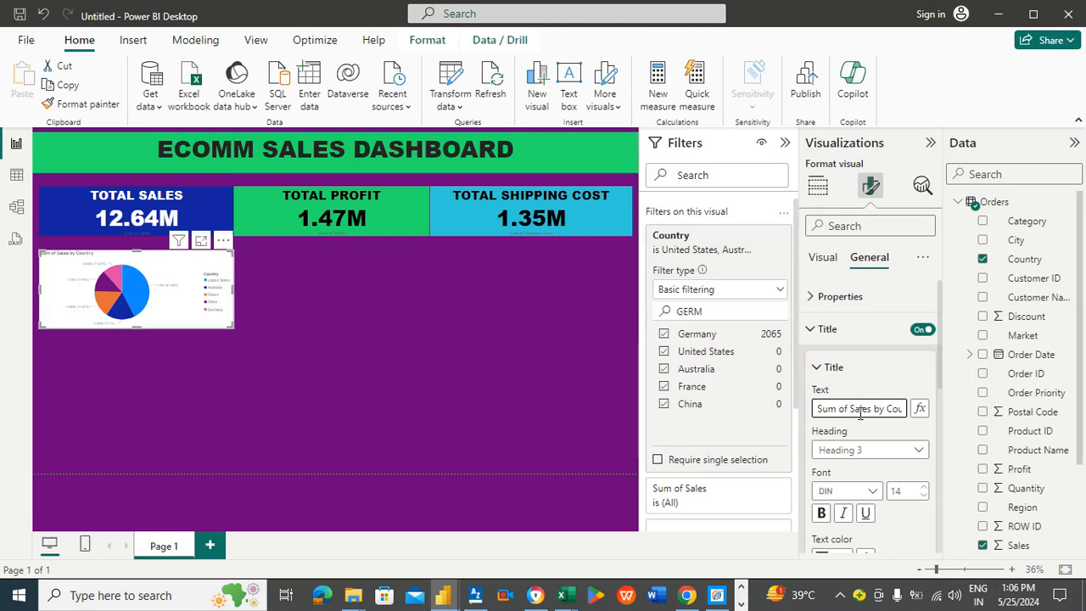
key("ctrl+a")
type("to")
type("T")
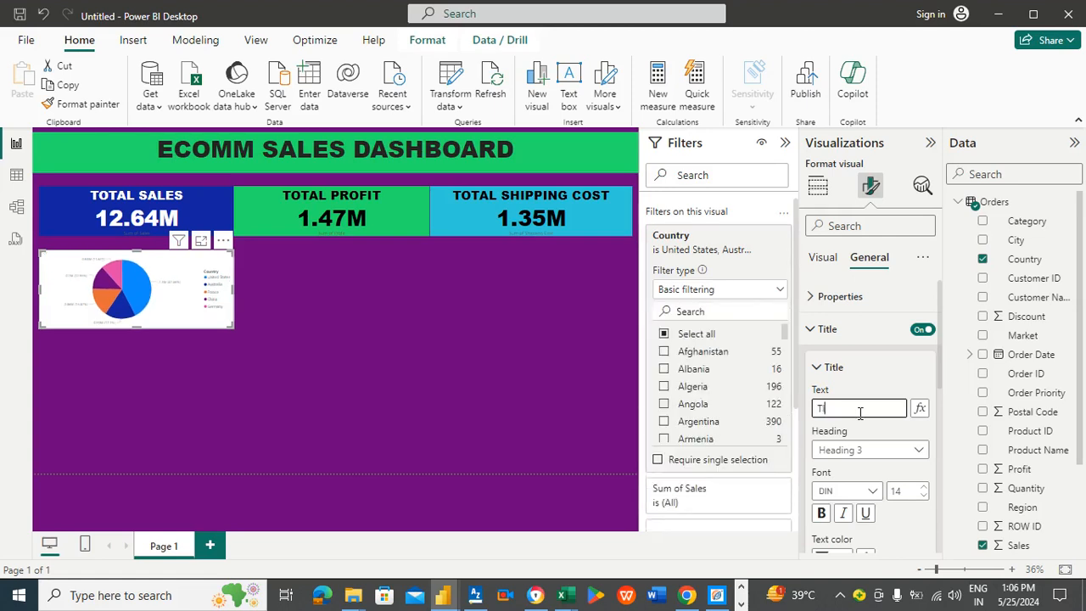
type("OP 5 COUNTRIES")
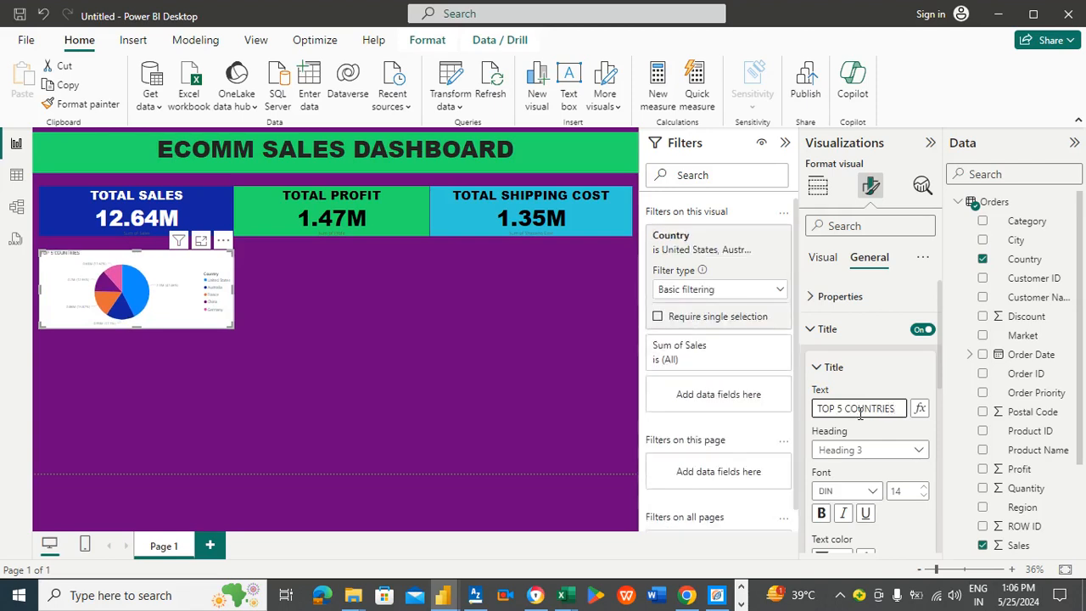
Step: Set the pie chart title's font to Arial Black at size 32
left_click(872, 491)
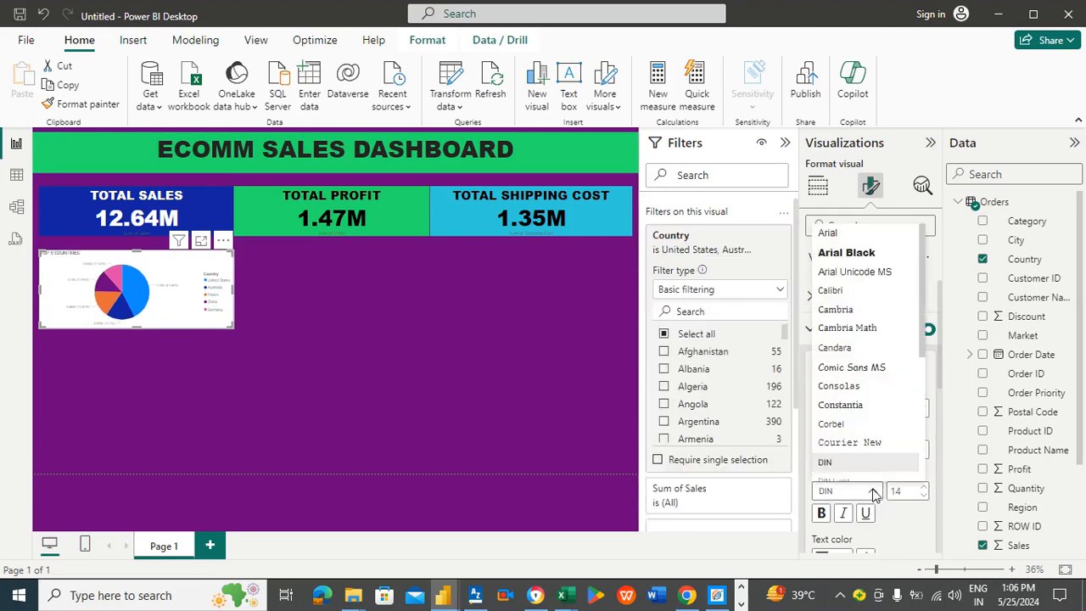
left_click(847, 252)
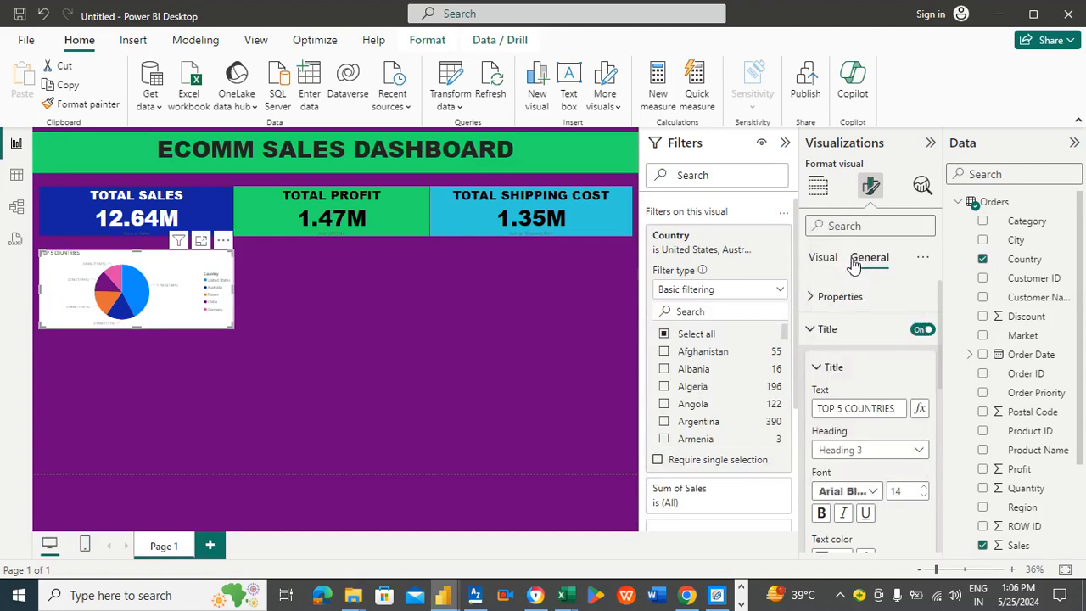
left_click(927, 497)
left_click(927, 497)
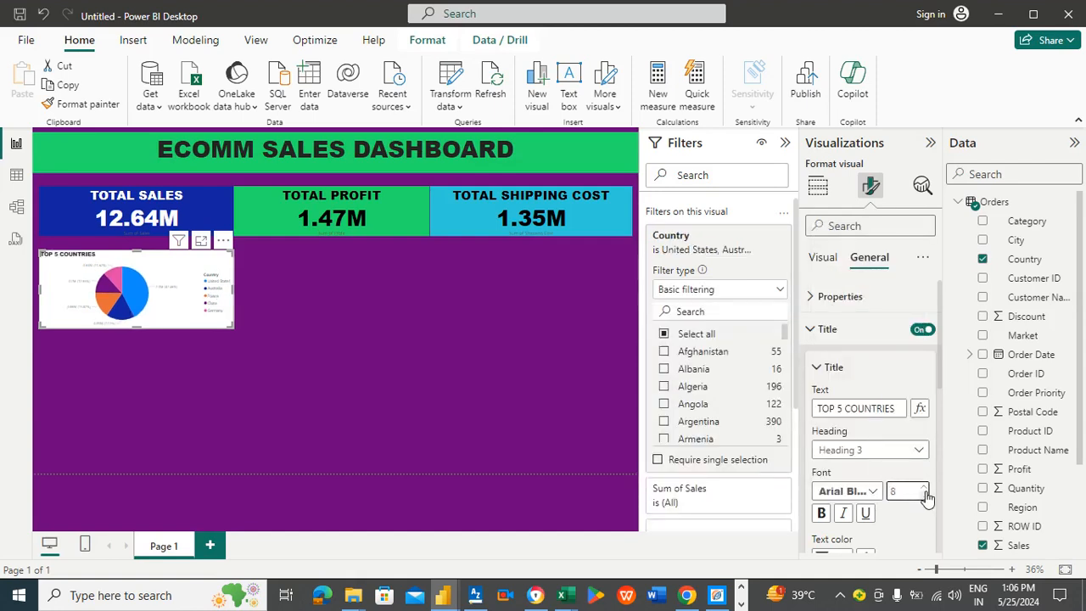
left_click(926, 491)
left_click(927, 492)
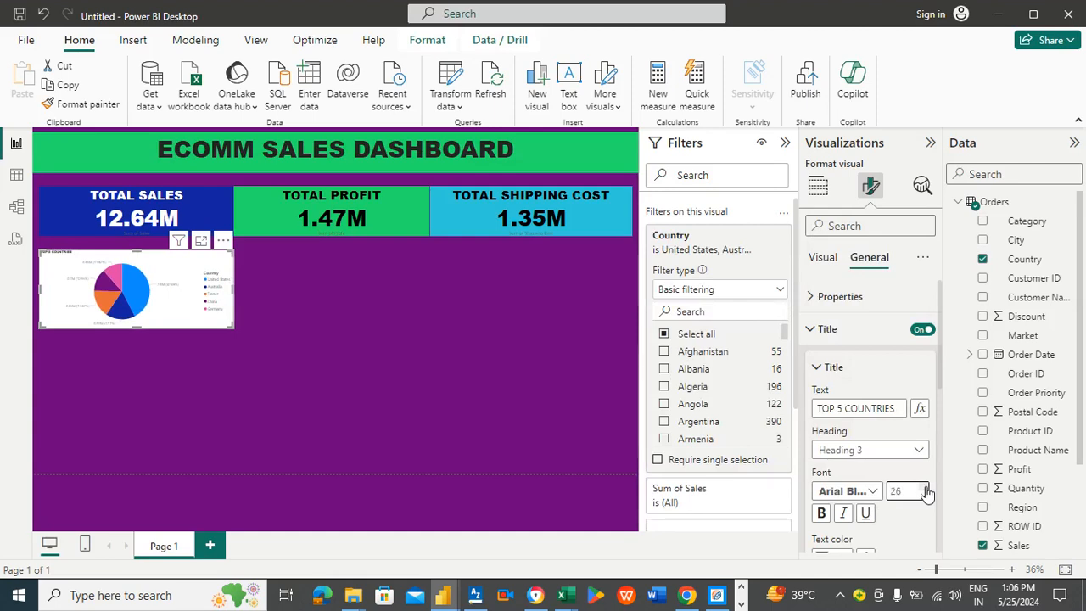
left_click(927, 491)
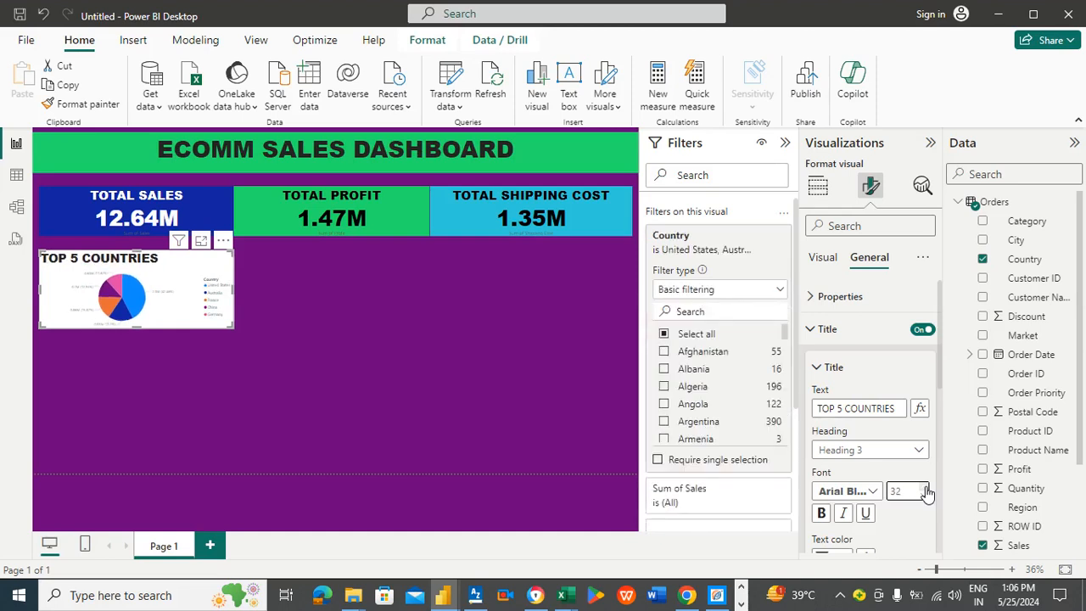
Step: Center-align the pie chart's title
left_click_drag(938, 370, 953, 448)
left_click(845, 464)
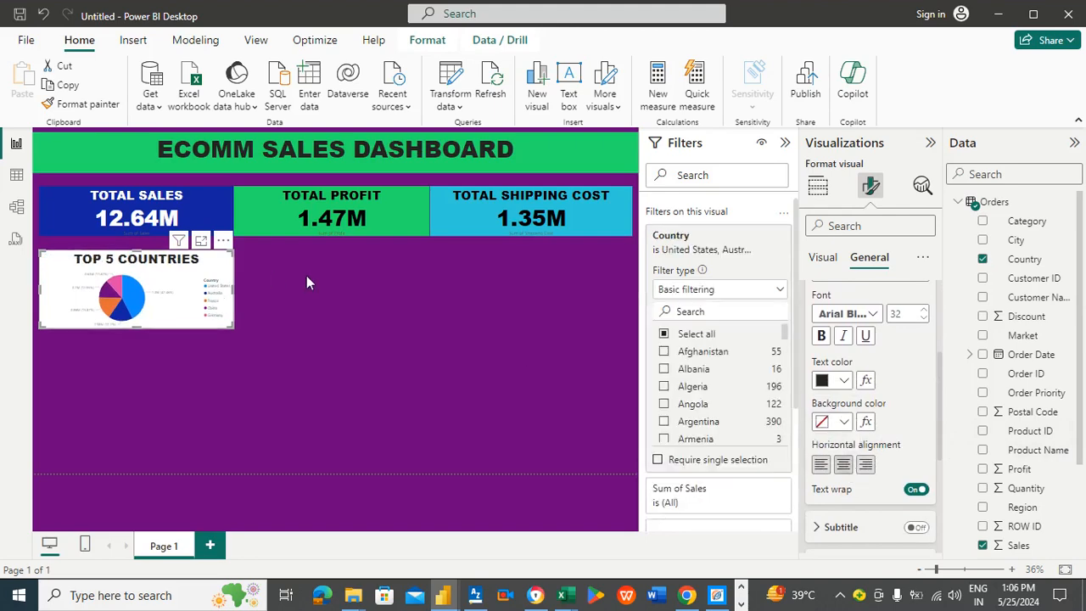
left_click(277, 274)
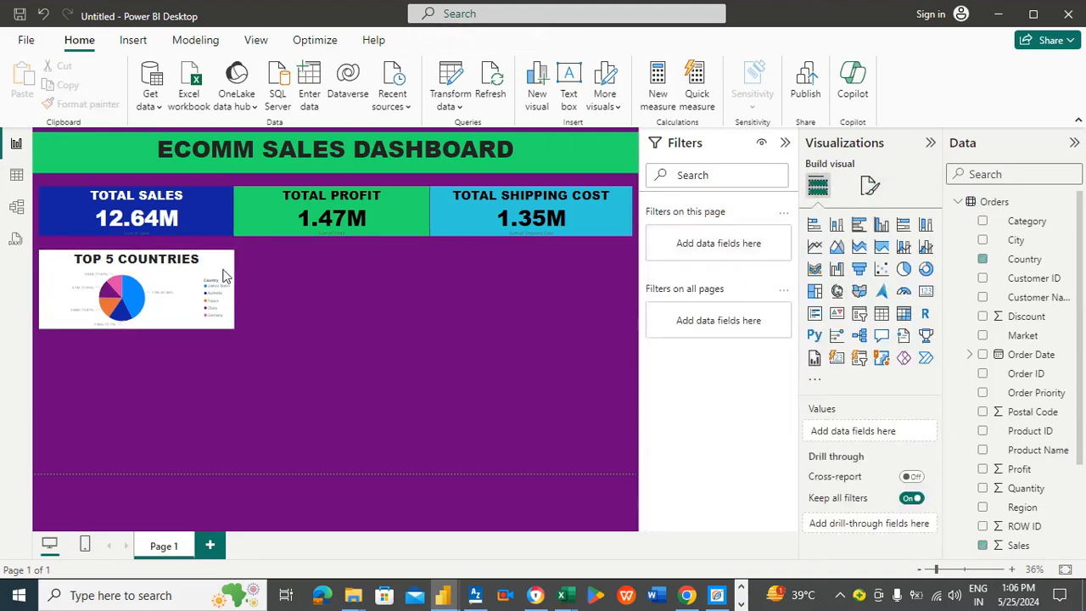
Step: Widen the Top 5 Countries pie chart and make it slightly taller
left_click(223, 293)
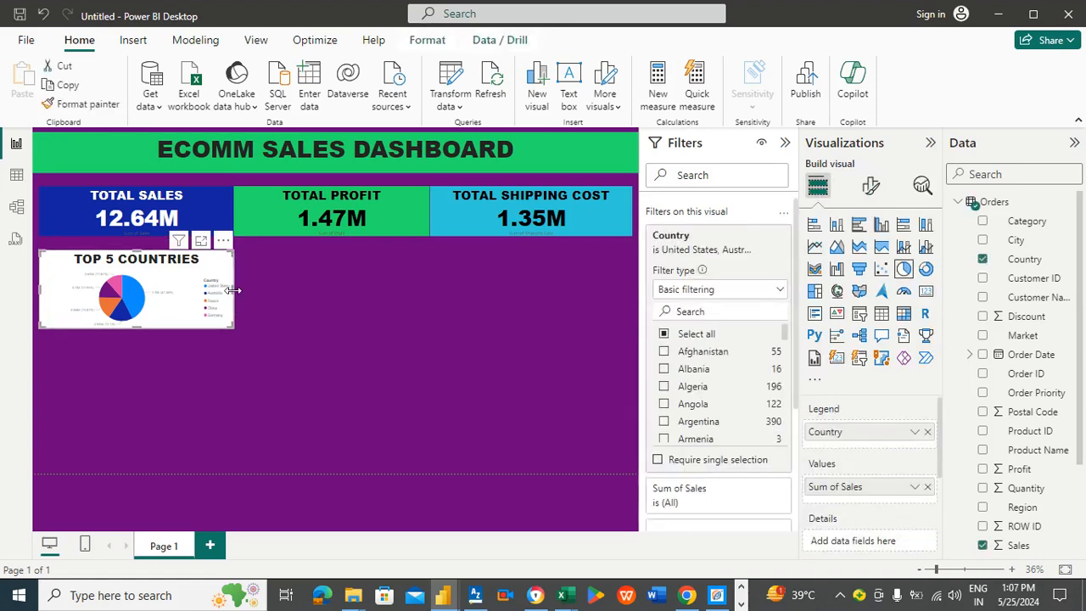
left_click_drag(234, 293, 276, 293)
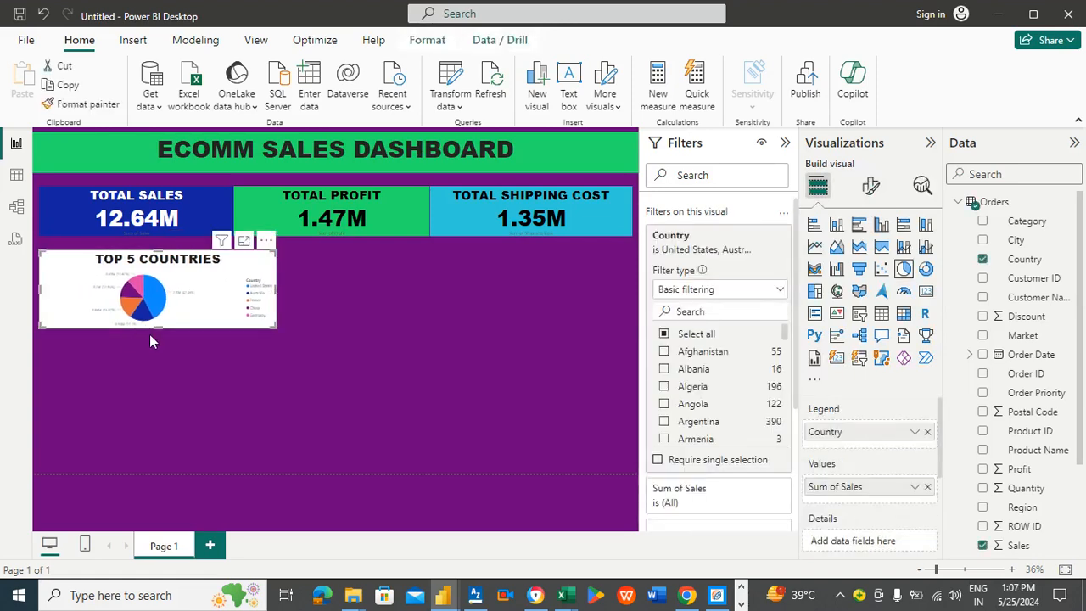
left_click_drag(157, 327, 157, 334)
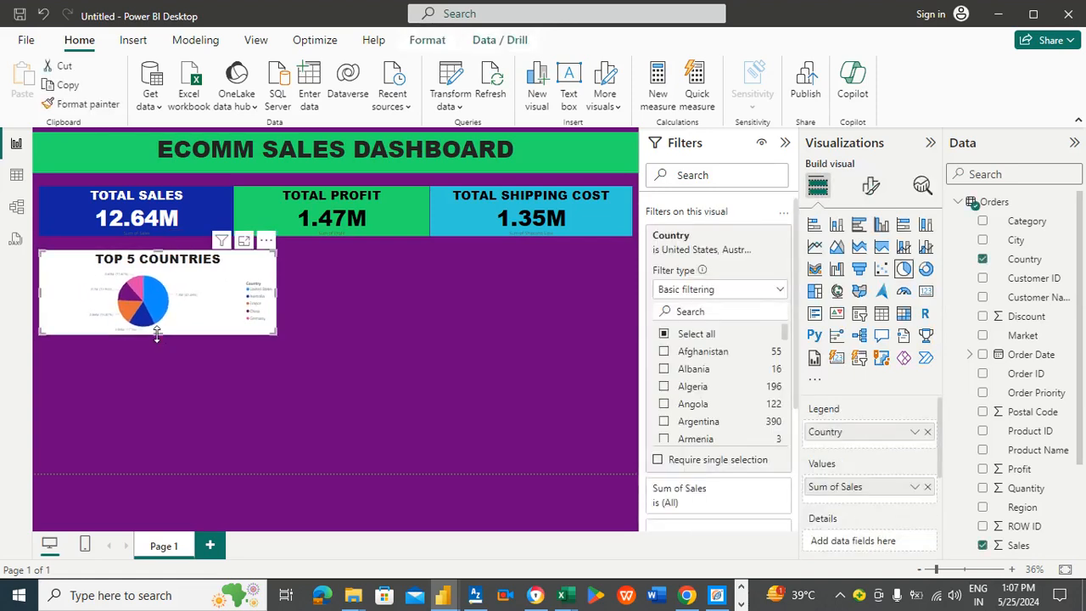
left_click(385, 285)
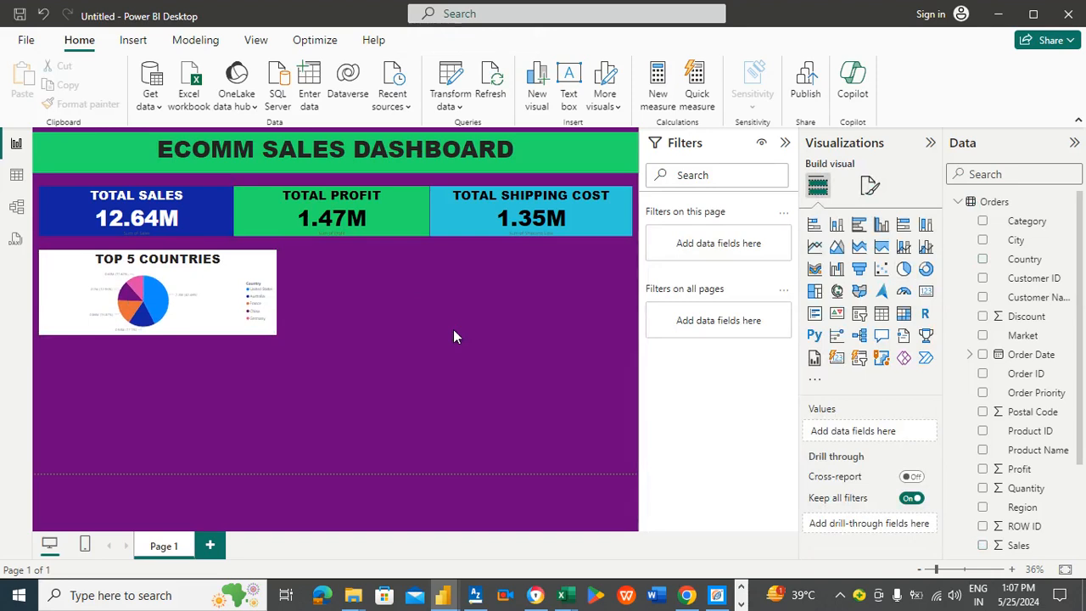
Step: Add a new pie chart visual and place it beside the Top 5 Countries chart, widened to the canvas edge
mouse_move(271, 277)
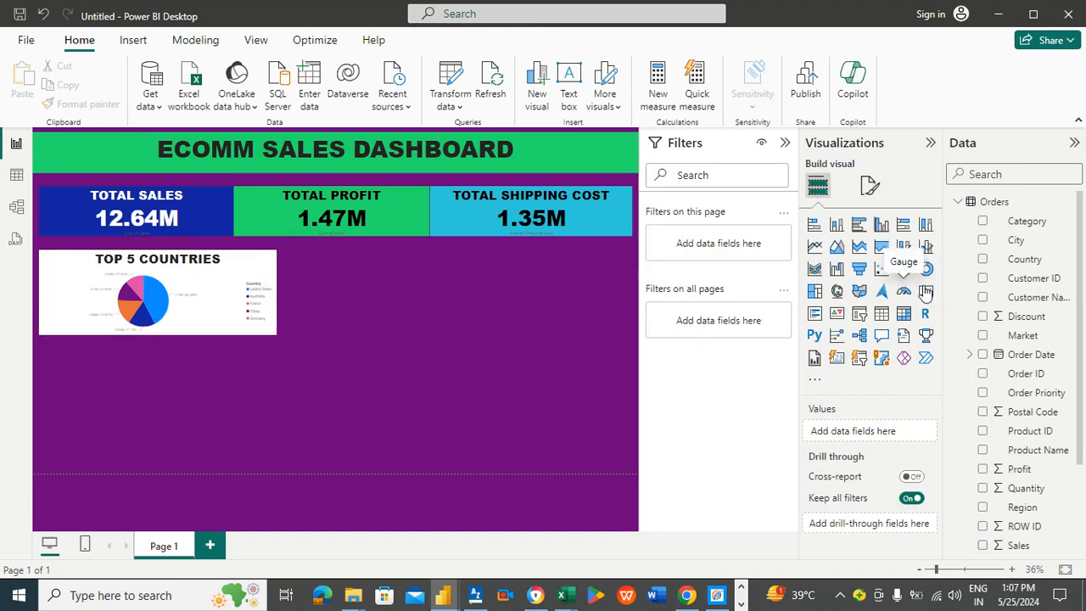
left_click(902, 276)
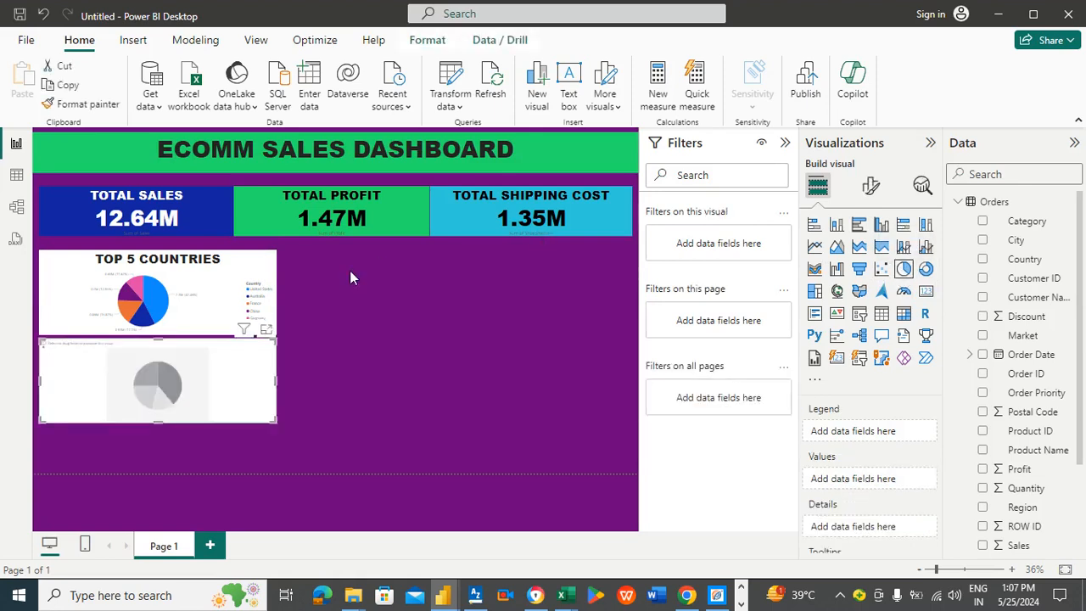
left_click_drag(198, 371, 457, 287)
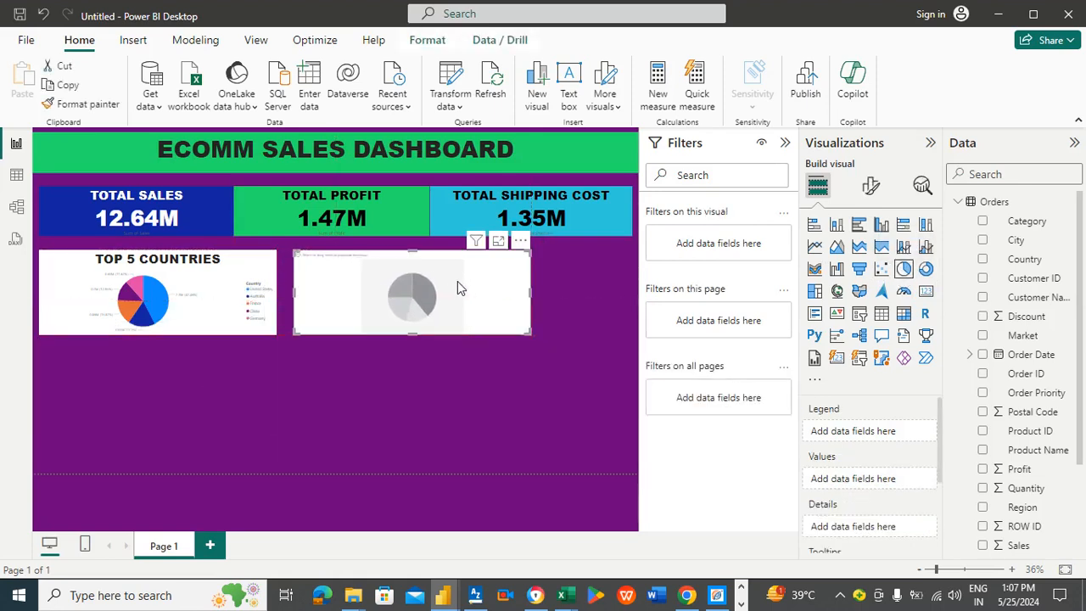
left_click_drag(533, 290, 615, 315)
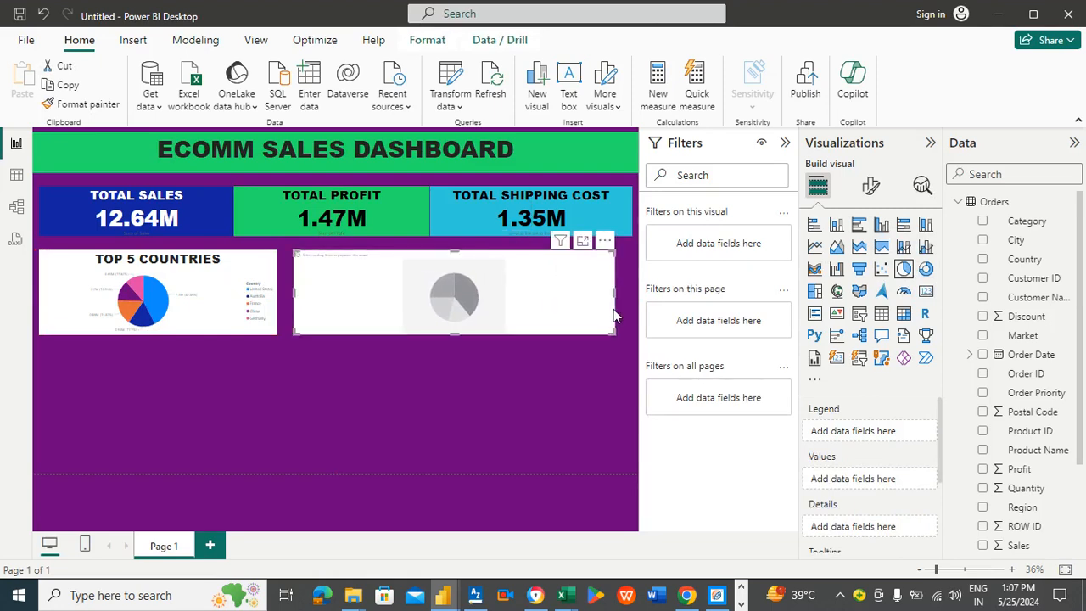
Step: Resize the two pie charts: widen the Top 5 Countries chart and narrow the new pie chart from its left edge
left_click(475, 396)
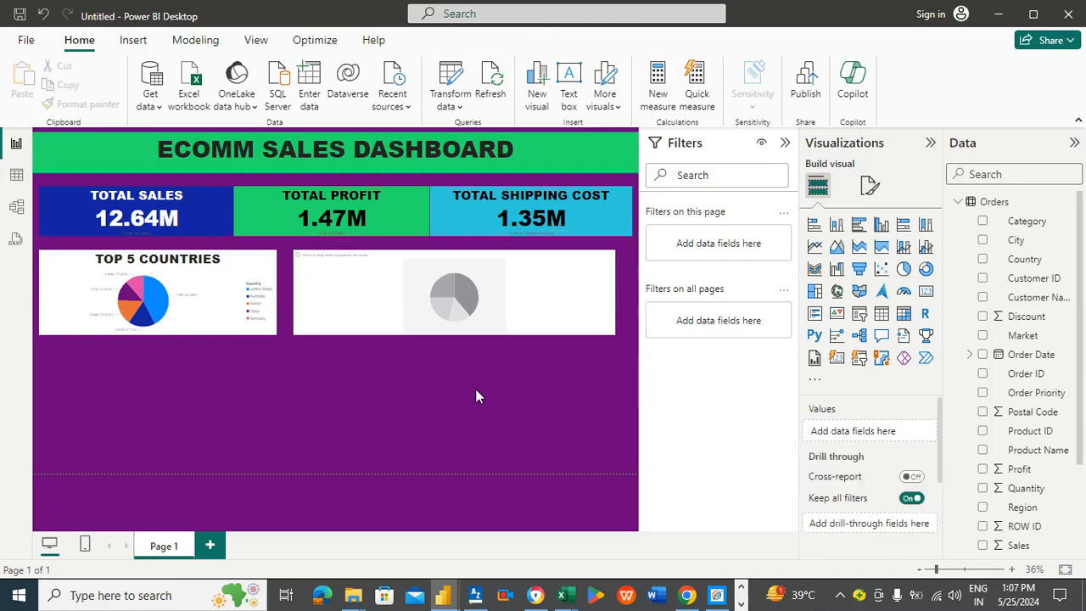
left_click(378, 278)
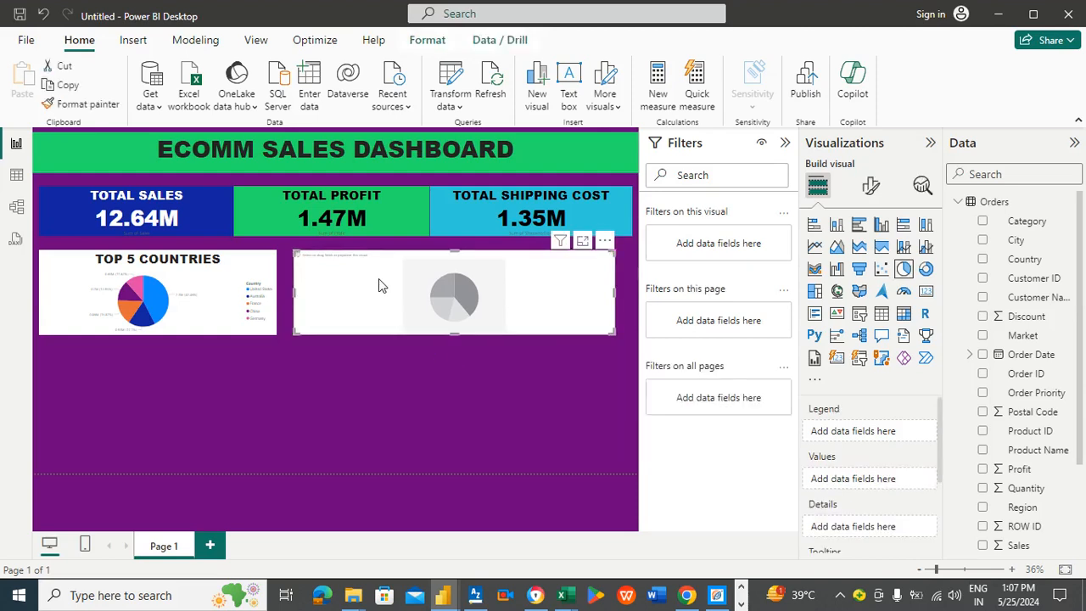
left_click(251, 269)
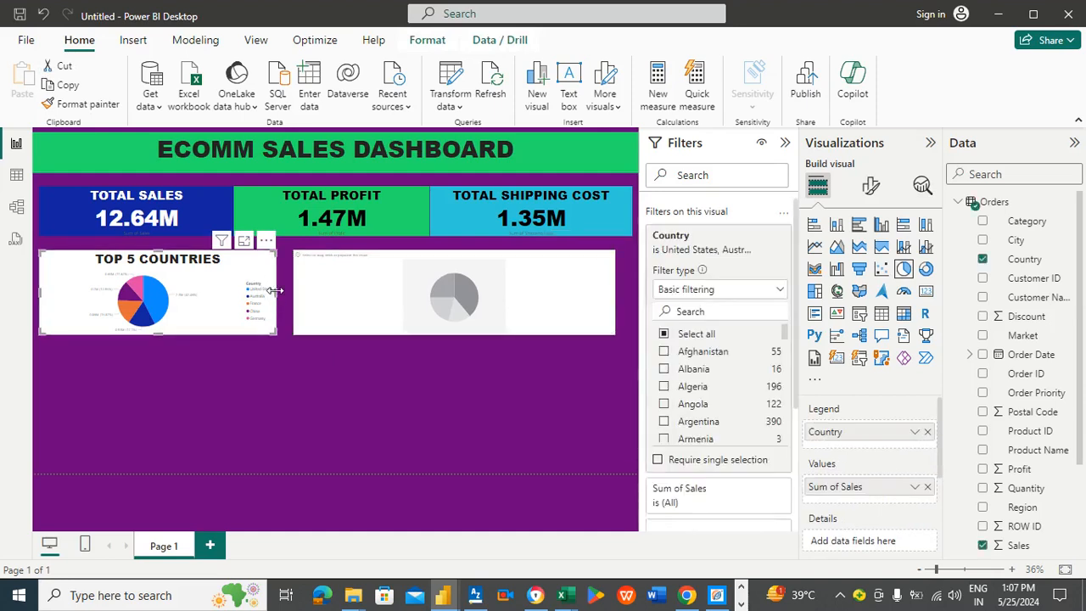
left_click_drag(279, 291, 287, 299)
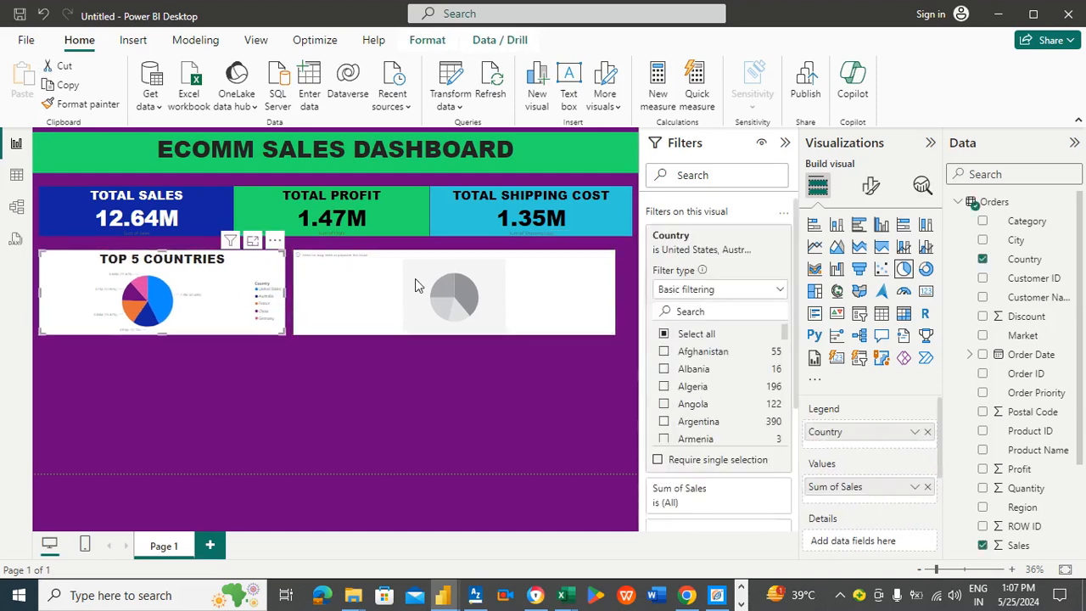
left_click(442, 289)
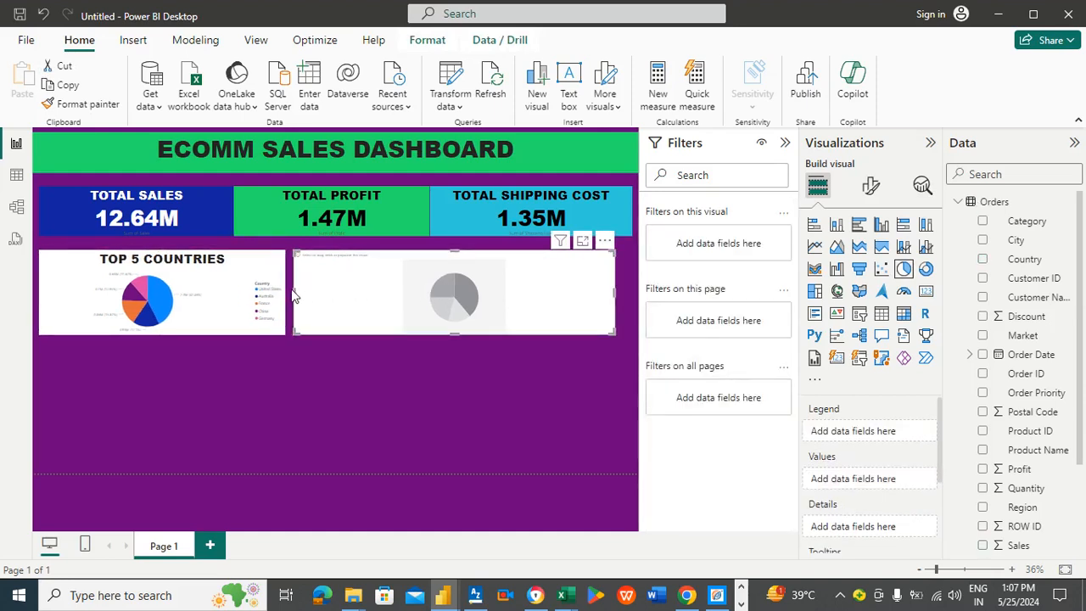
left_click_drag(295, 290, 327, 290)
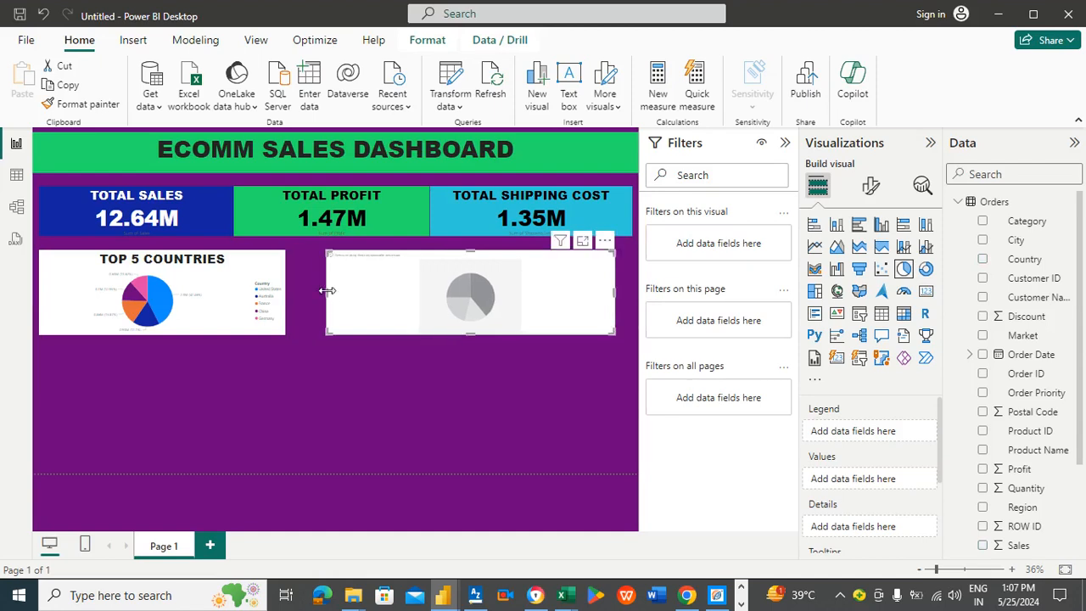
left_click(229, 273)
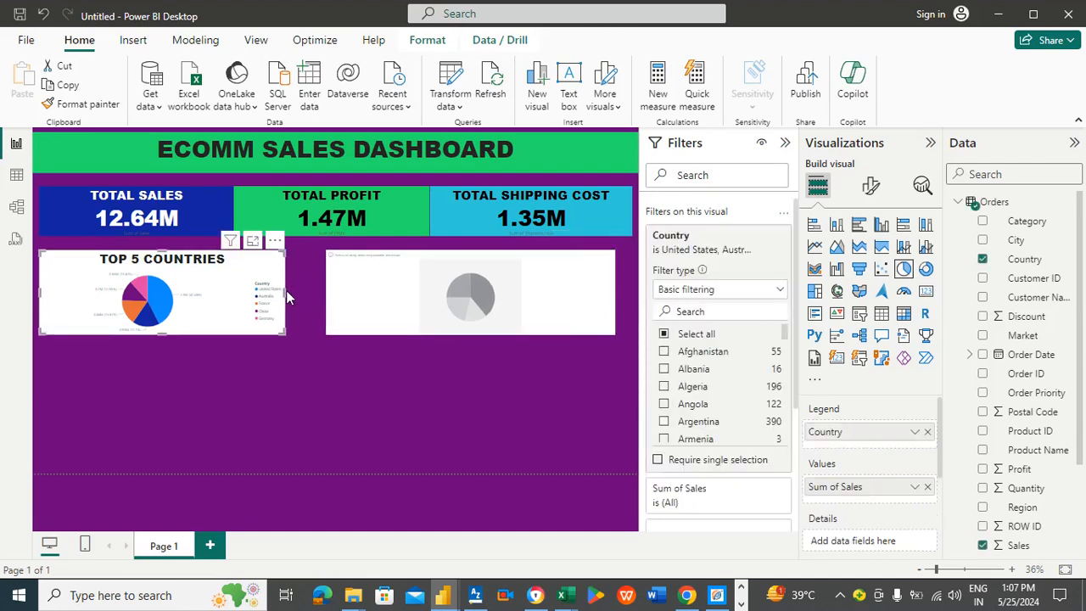
left_click_drag(284, 291, 303, 293)
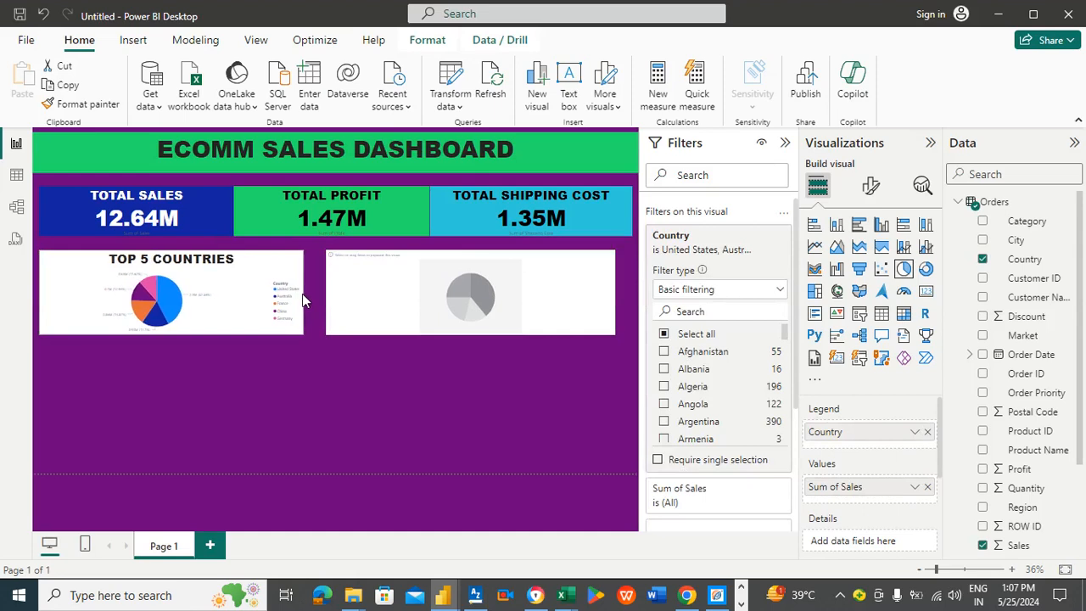
Step: Build the new pie chart with Sales as its values and Region as its legend
left_click(426, 282)
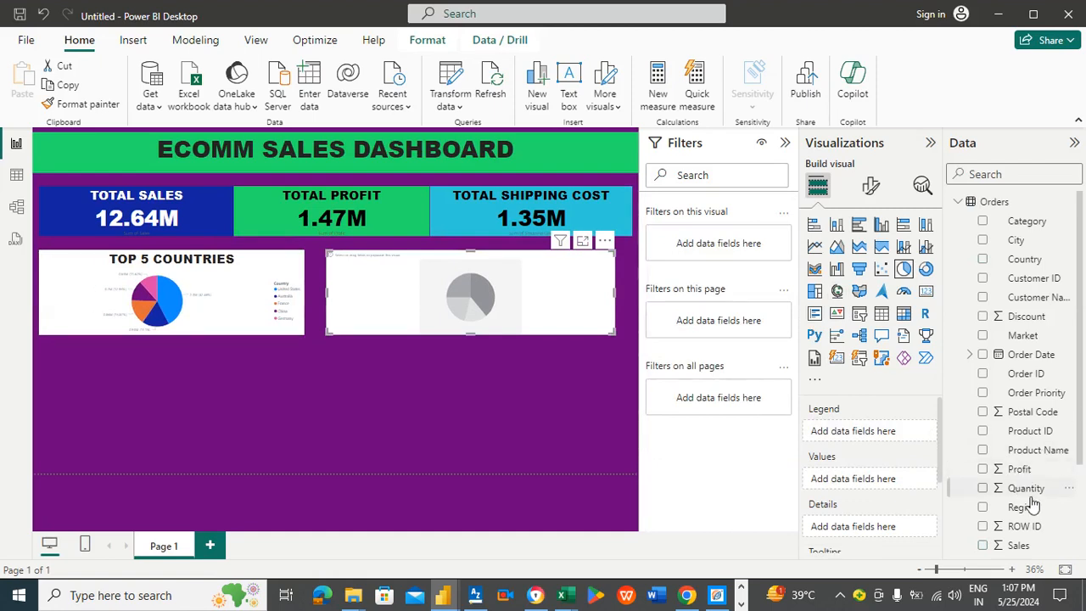
left_click_drag(1024, 551, 916, 481)
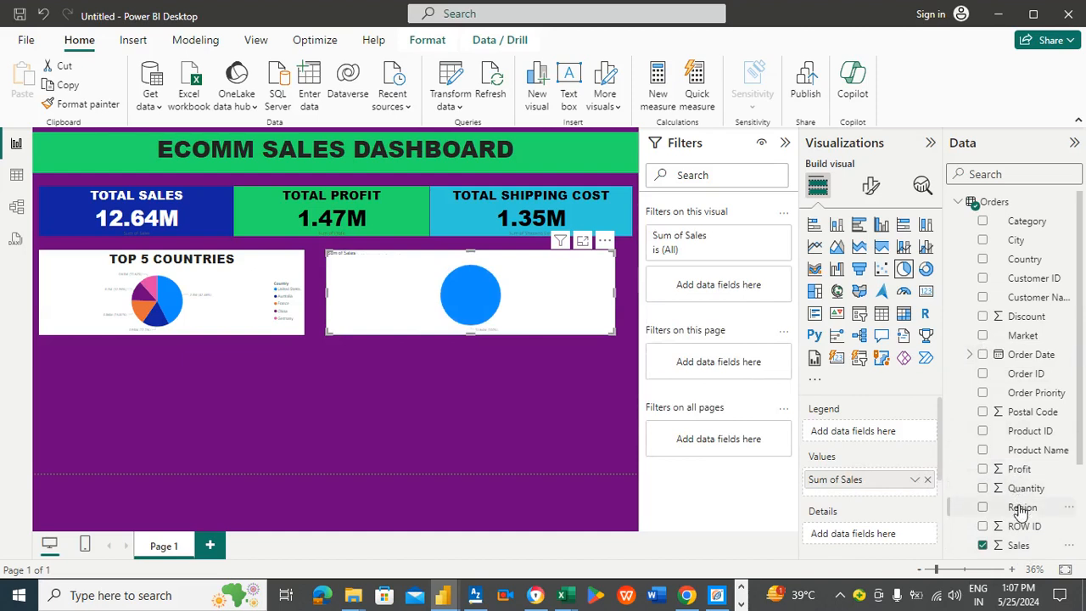
left_click_drag(1022, 508, 882, 433)
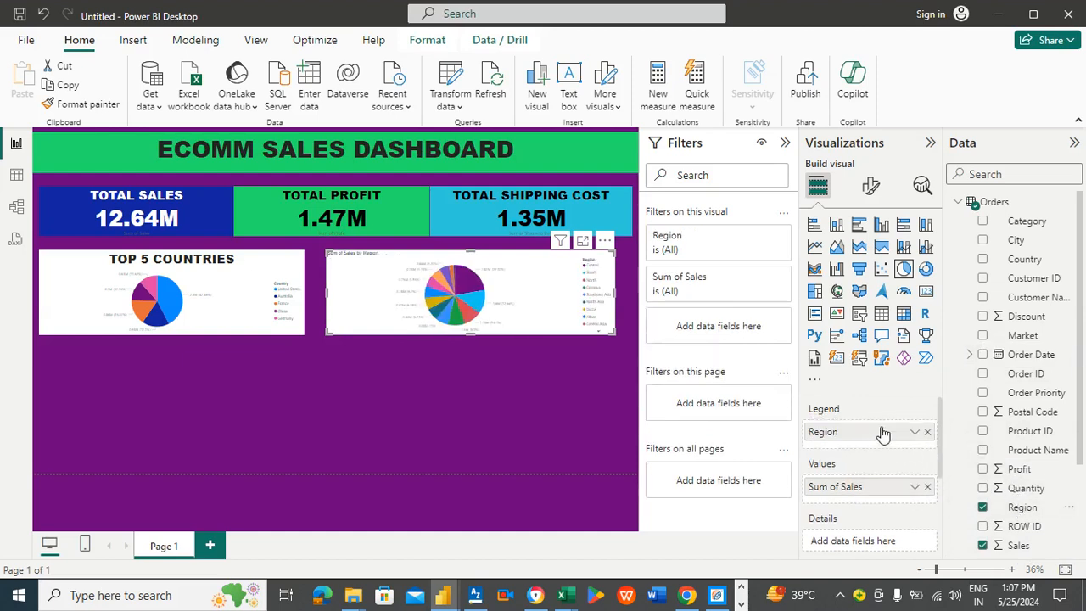
Step: Sort the region pie chart's axis by Sum of Sales in descending order
left_click(604, 244)
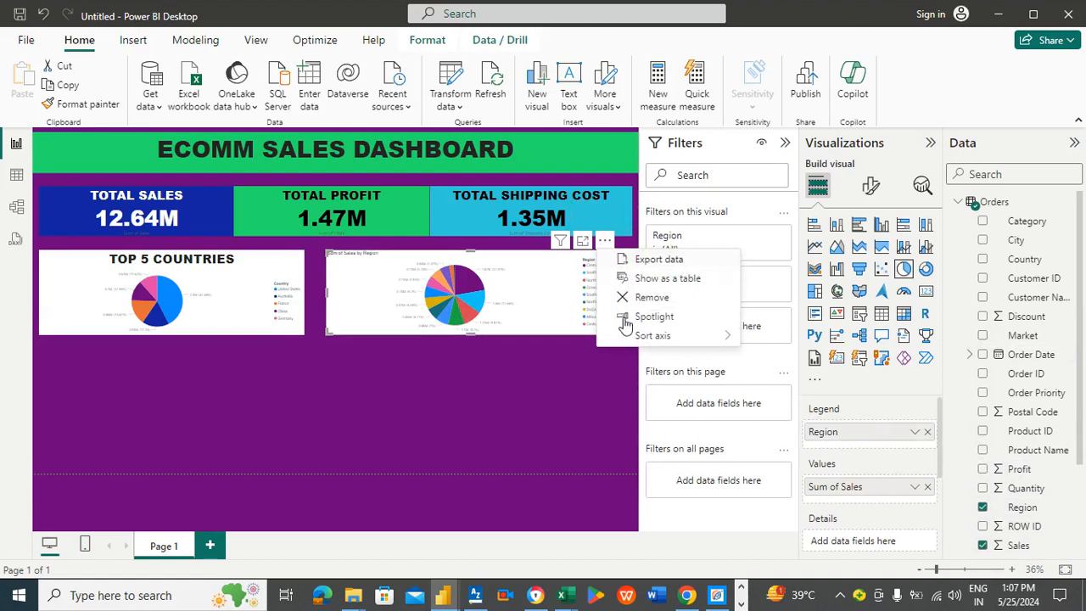
mouse_move(632, 337)
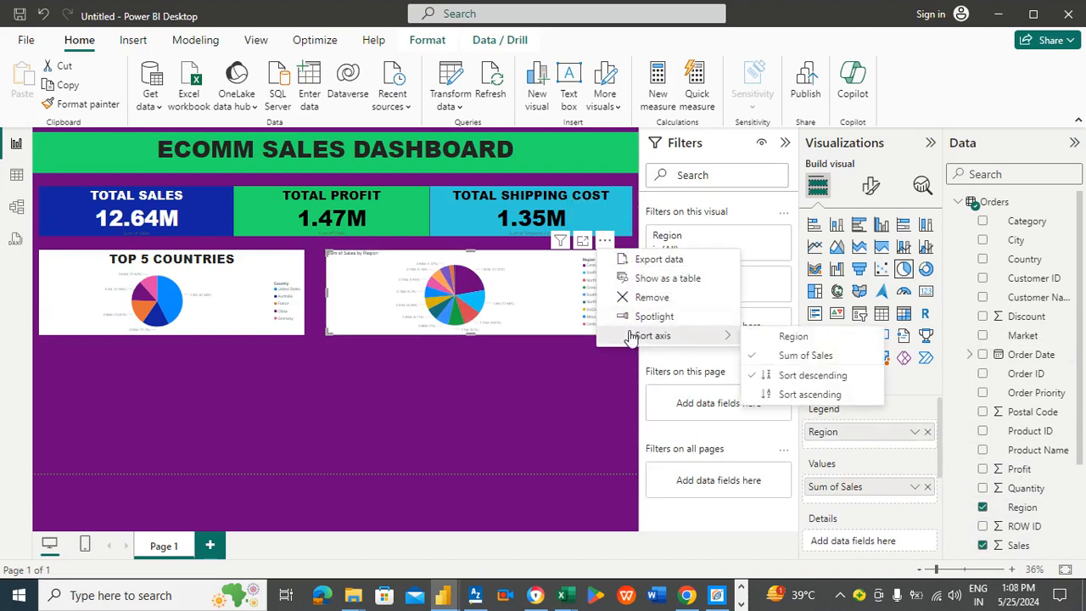
left_click(804, 378)
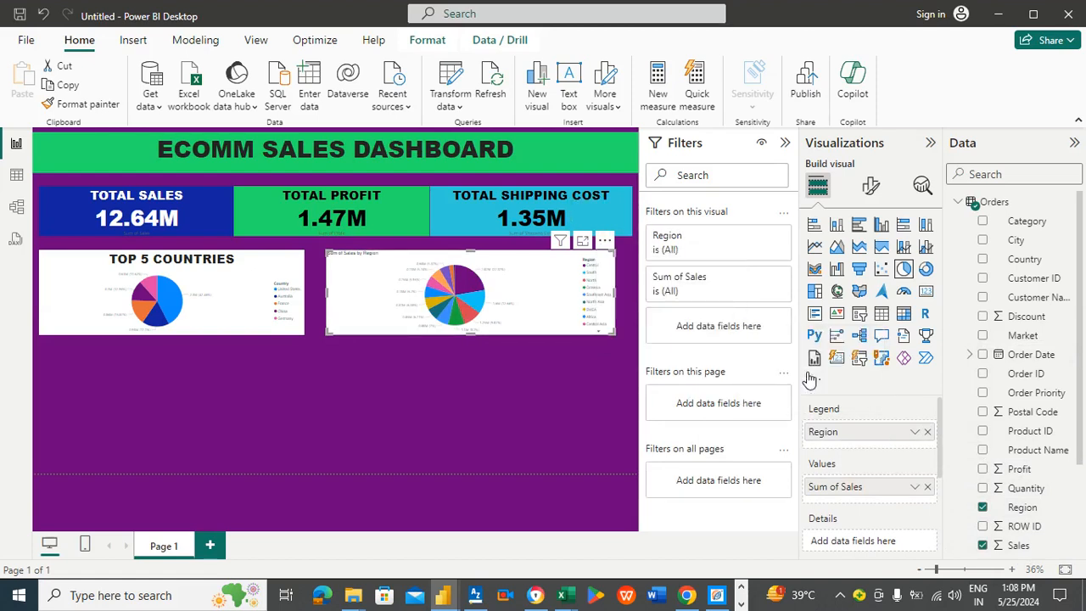
Step: View the region pie chart in focus mode, then switch to WPS Photos to examine the reference dashboard image
left_click(582, 241)
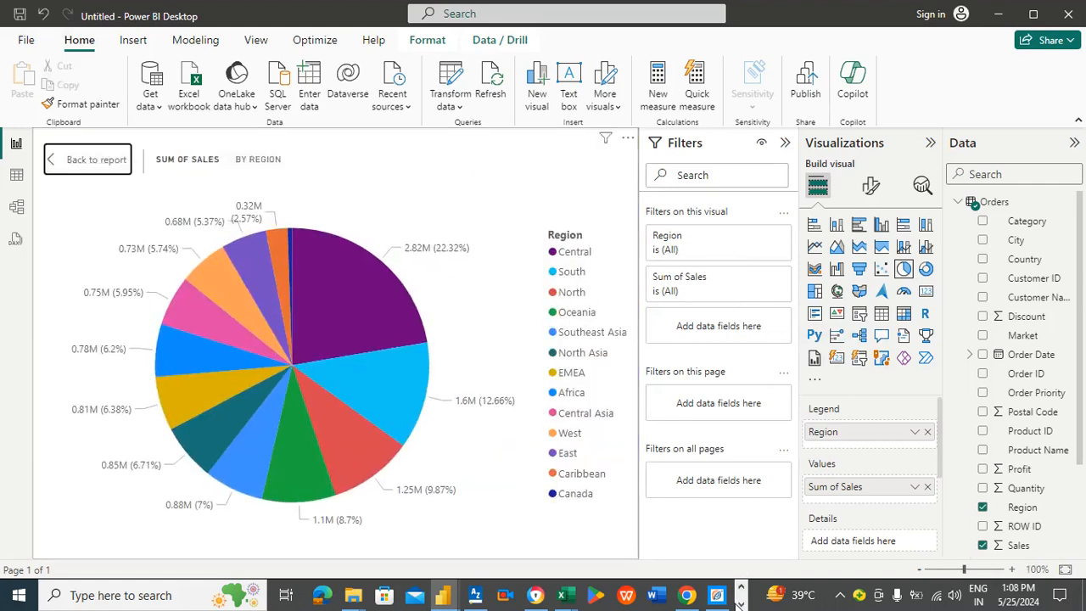
left_click(741, 604)
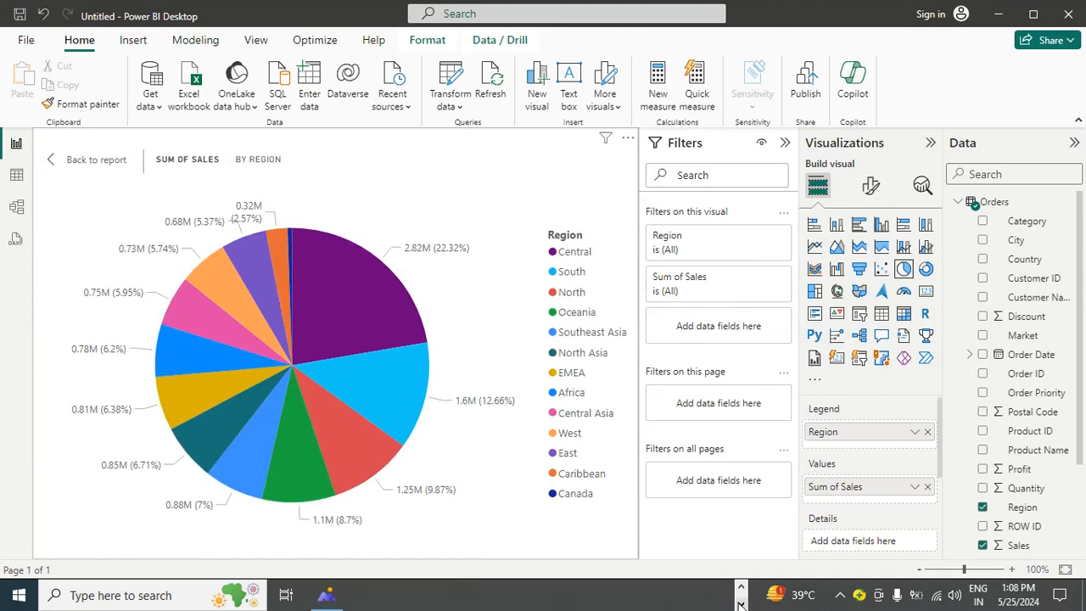
left_click(326, 595)
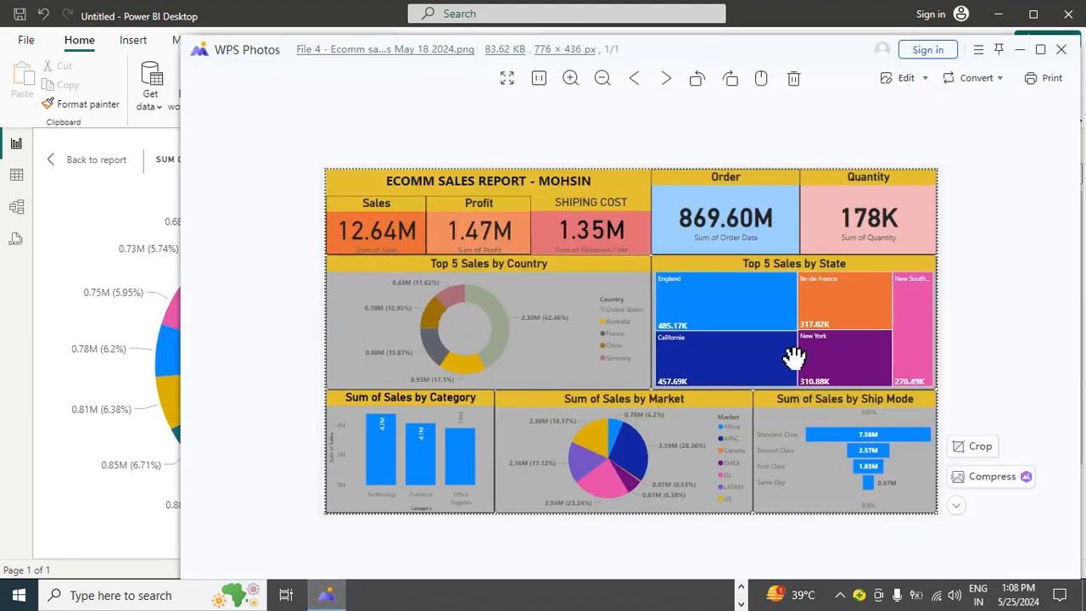
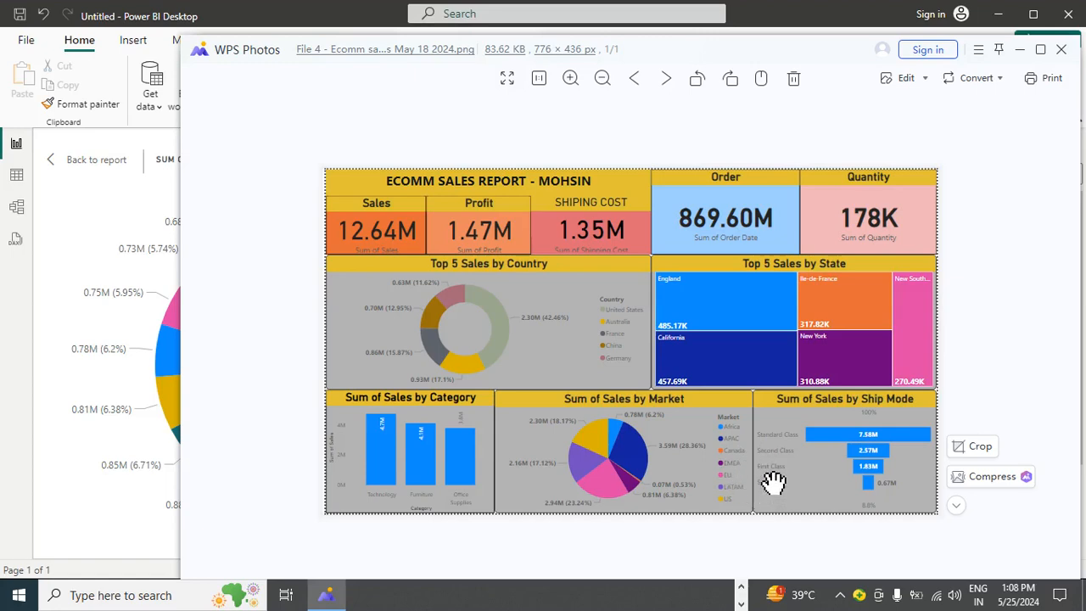
Step: Filter the region pie chart to Africa, Canada, EMEA, Oceania, Central, Central Asia, North and North Asia, then leave focus mode
left_click(88, 195)
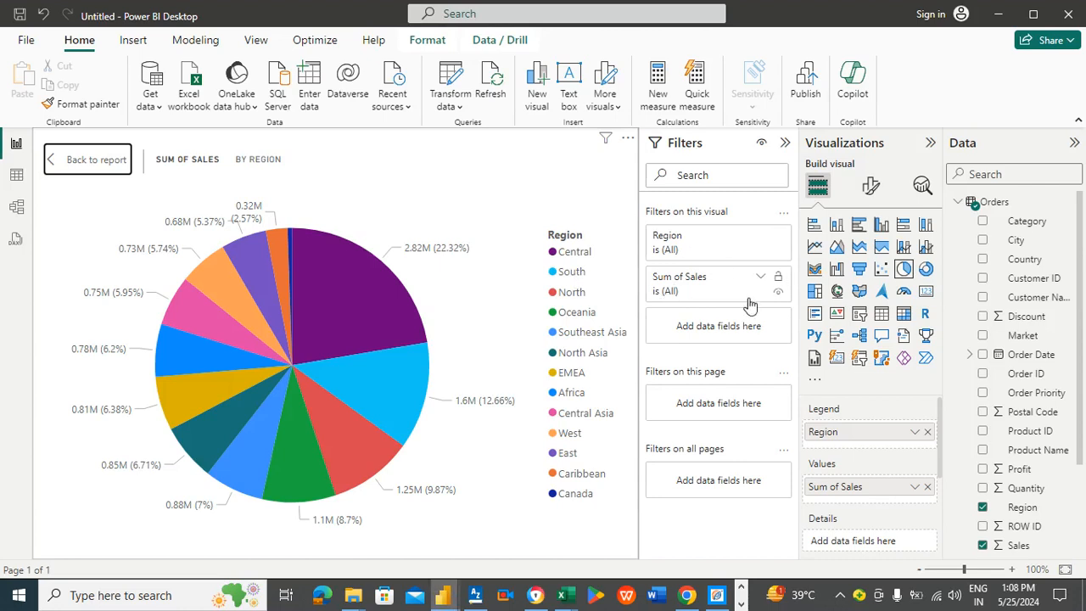
left_click(693, 253)
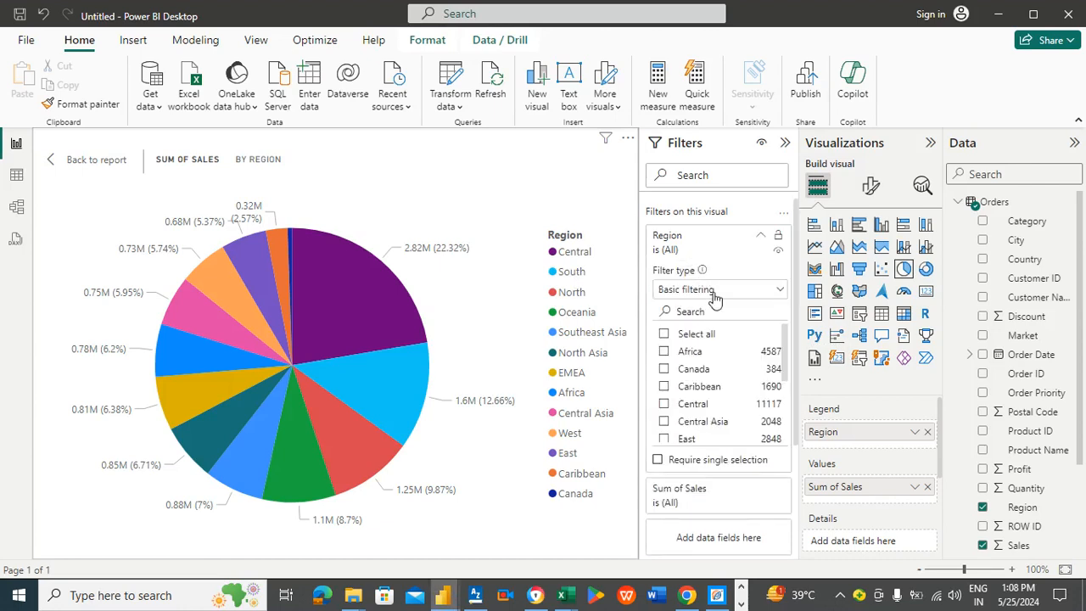
left_click(664, 352)
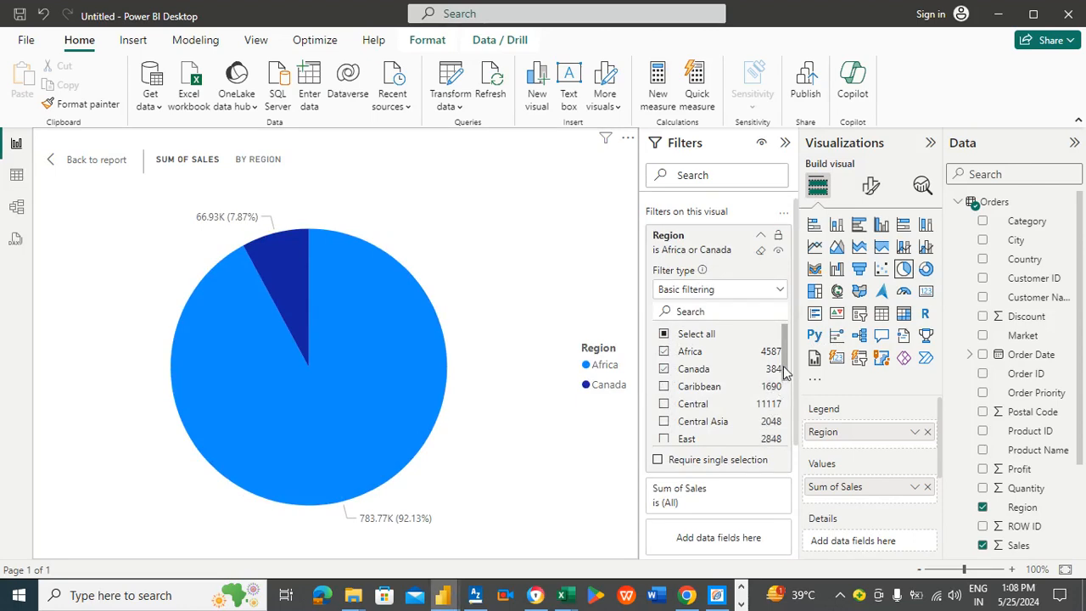
left_click_drag(787, 373, 789, 392)
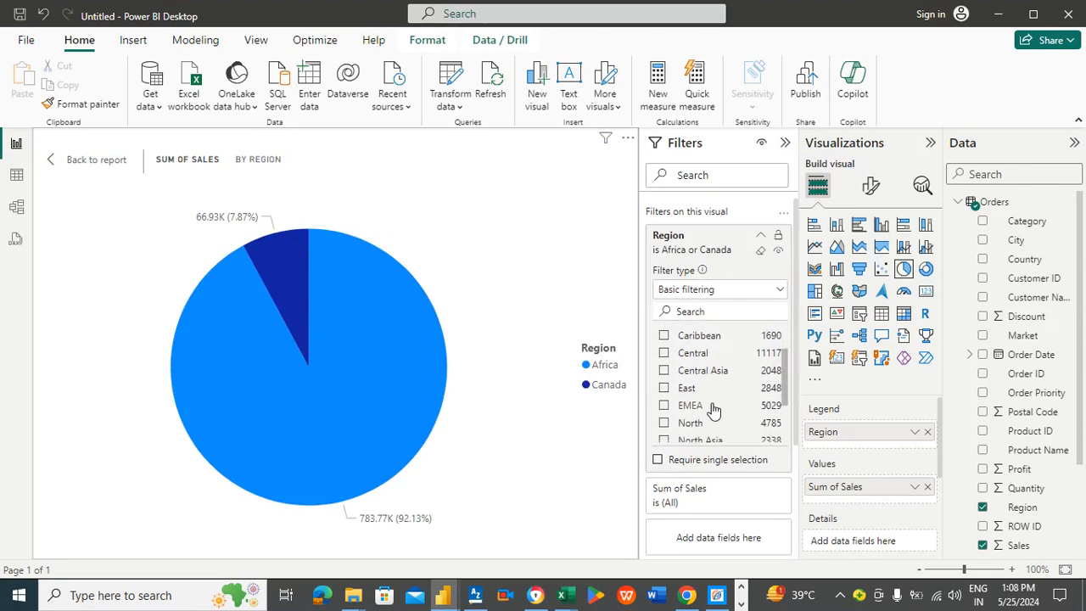
left_click(667, 408)
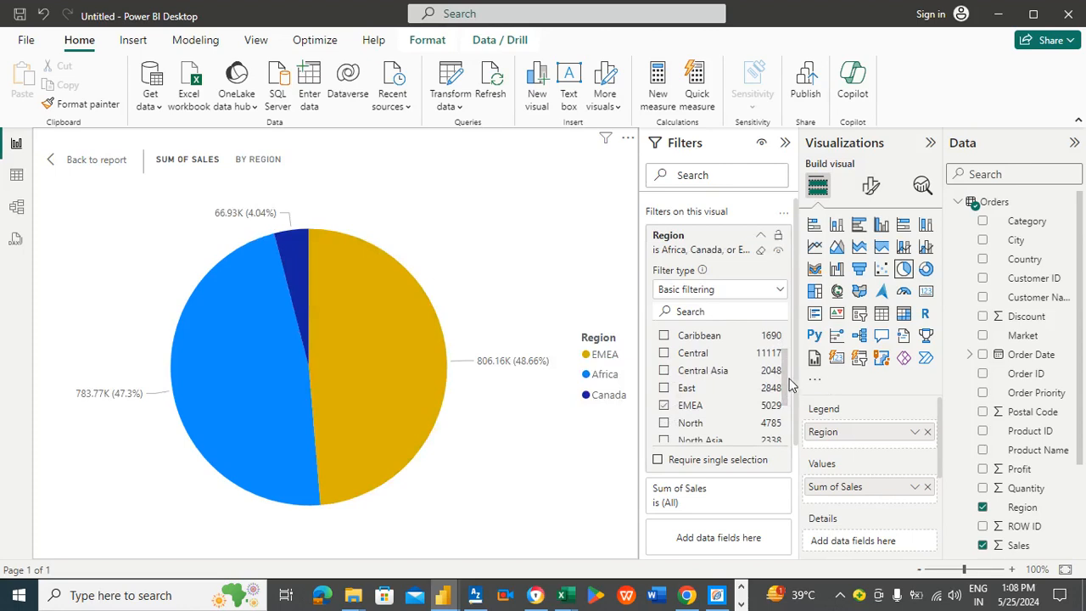
left_click_drag(789, 386, 789, 414)
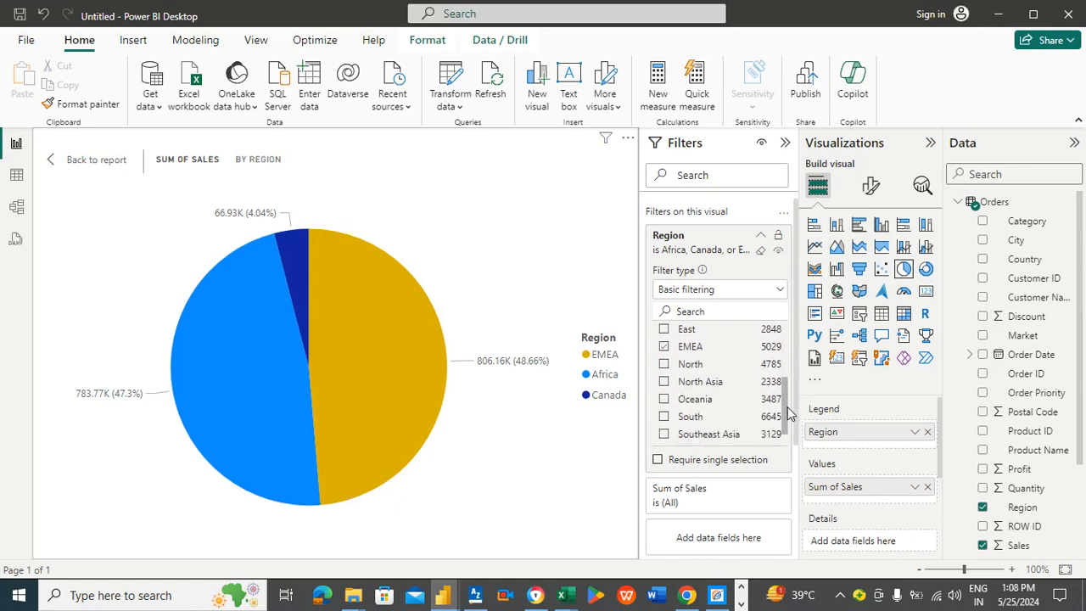
left_click(665, 402)
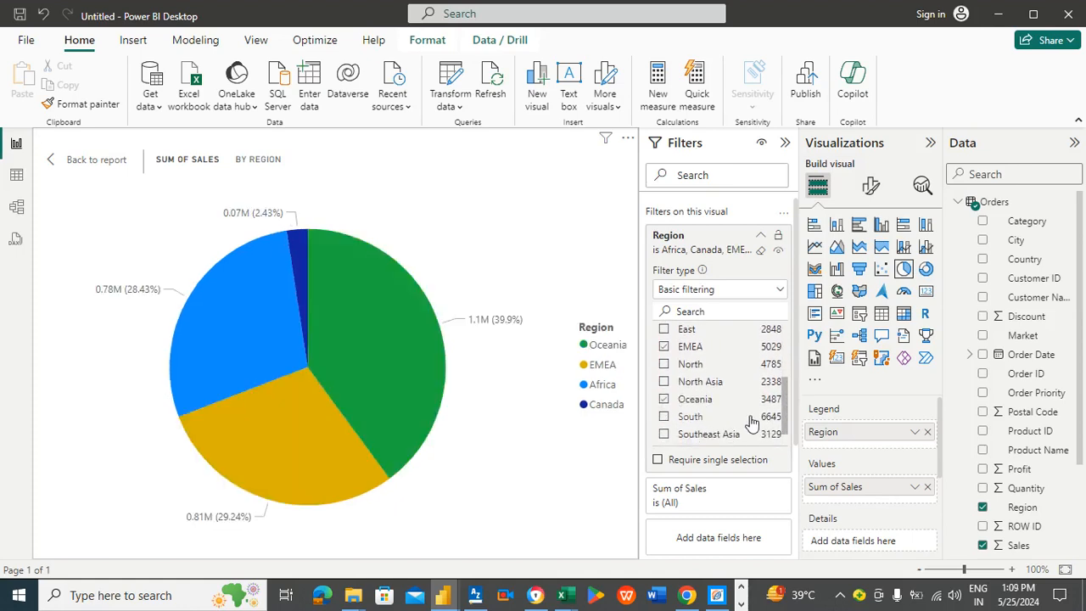
left_click_drag(785, 410, 784, 376)
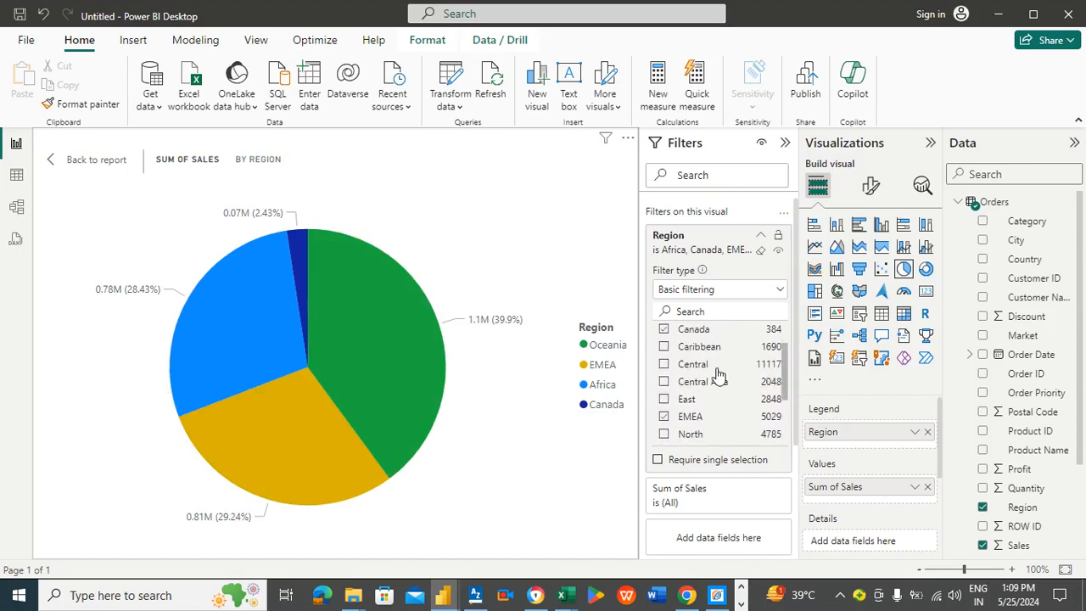
left_click(664, 364)
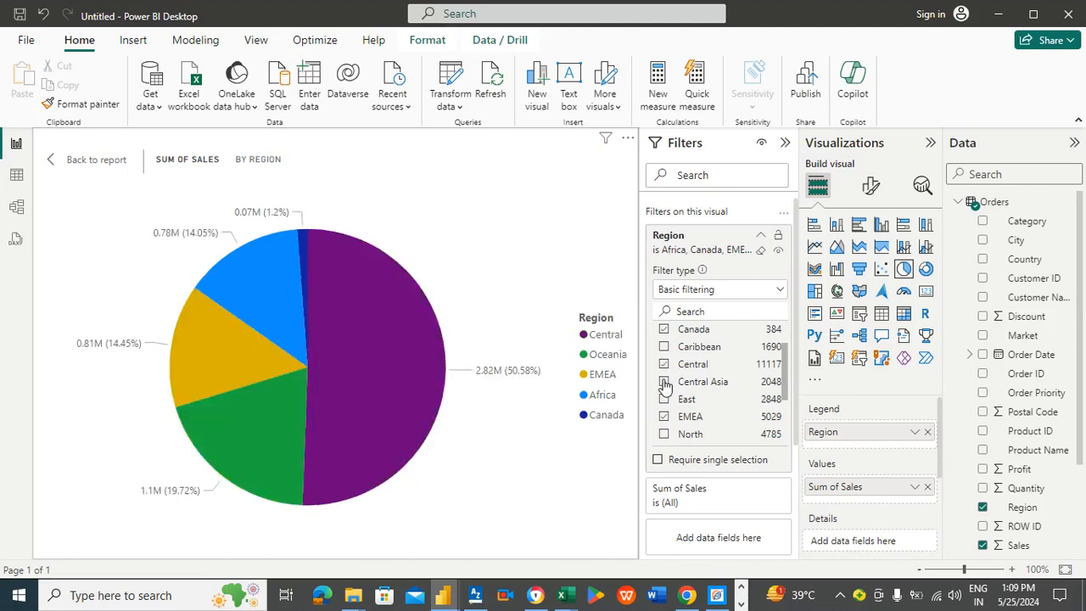
left_click(665, 382)
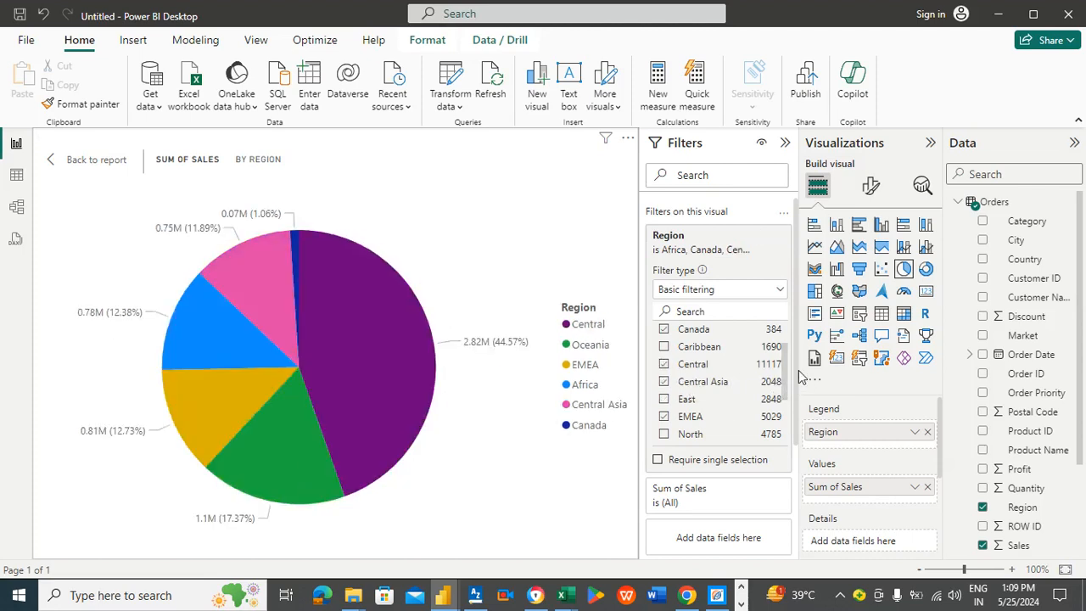
left_click_drag(788, 364, 788, 399)
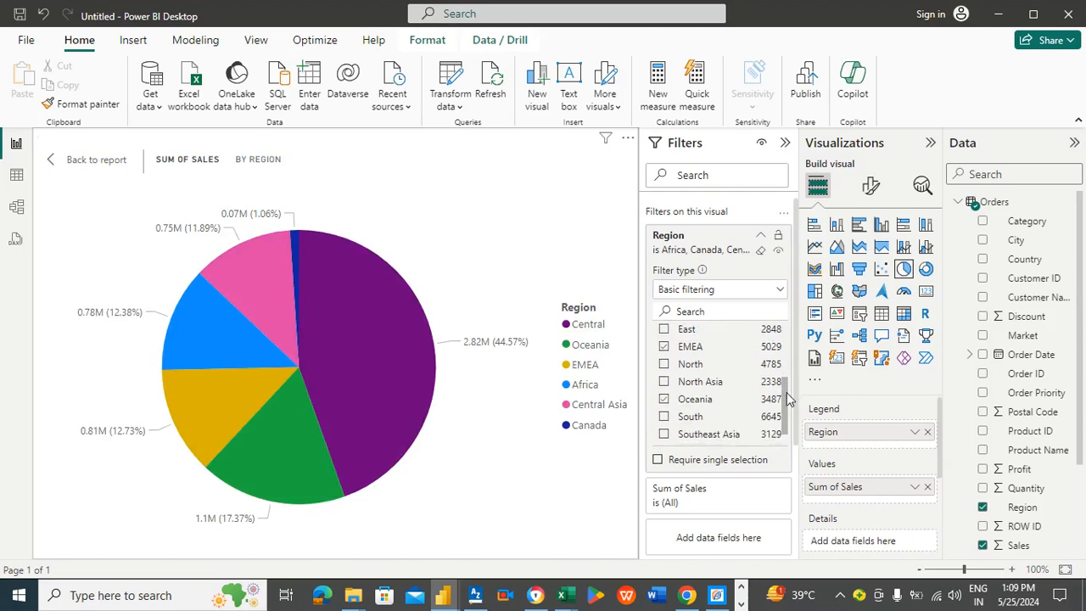
left_click(665, 399)
left_click(664, 364)
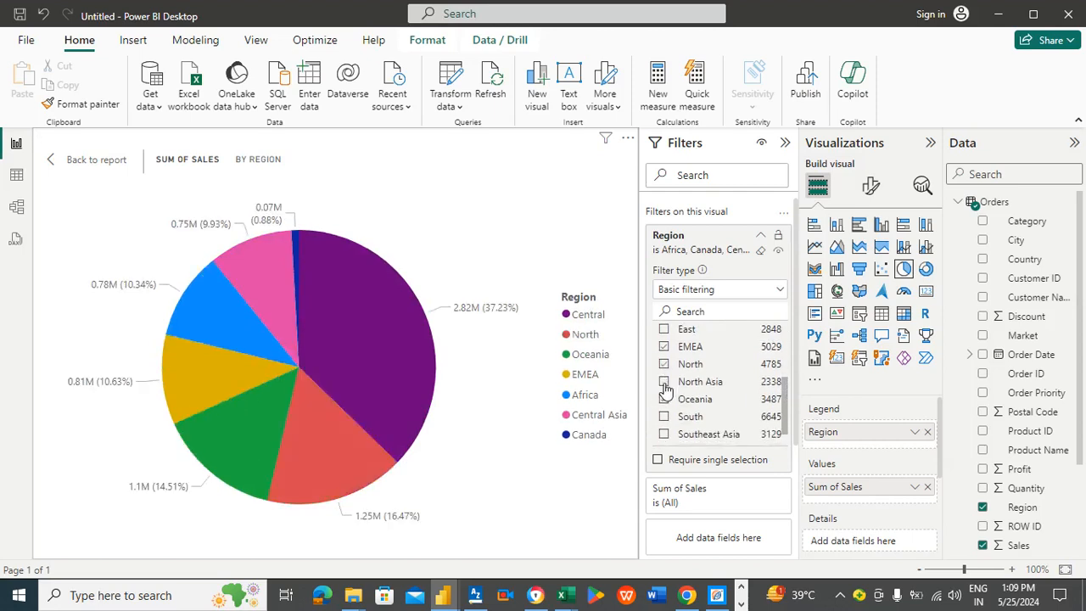
left_click(663, 382)
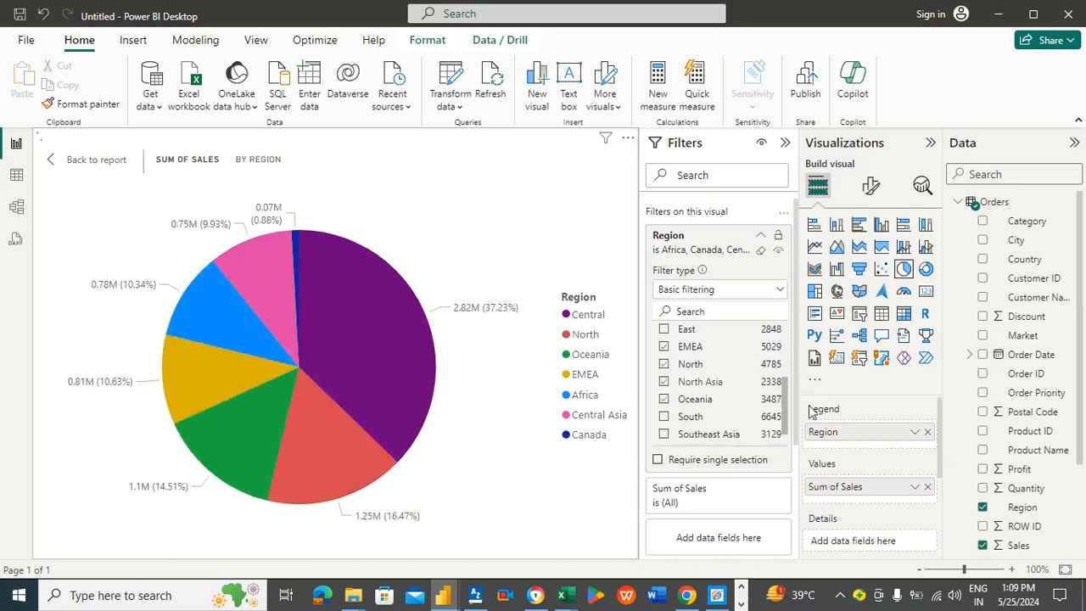
left_click(88, 161)
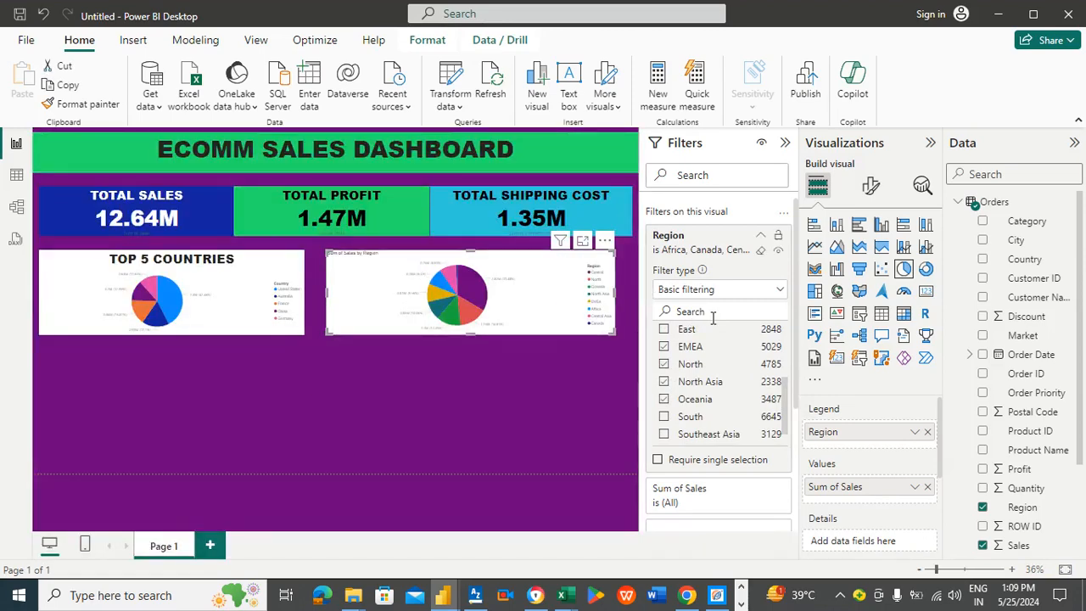
Step: Retitle the region pie chart as SALES BY REGION
left_click(866, 190)
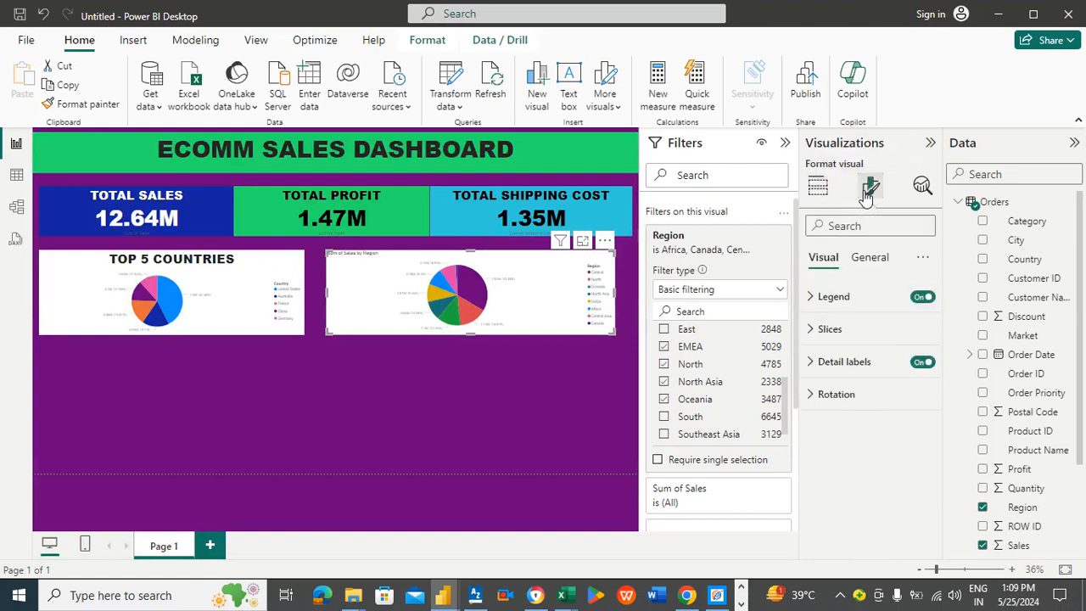
left_click(876, 260)
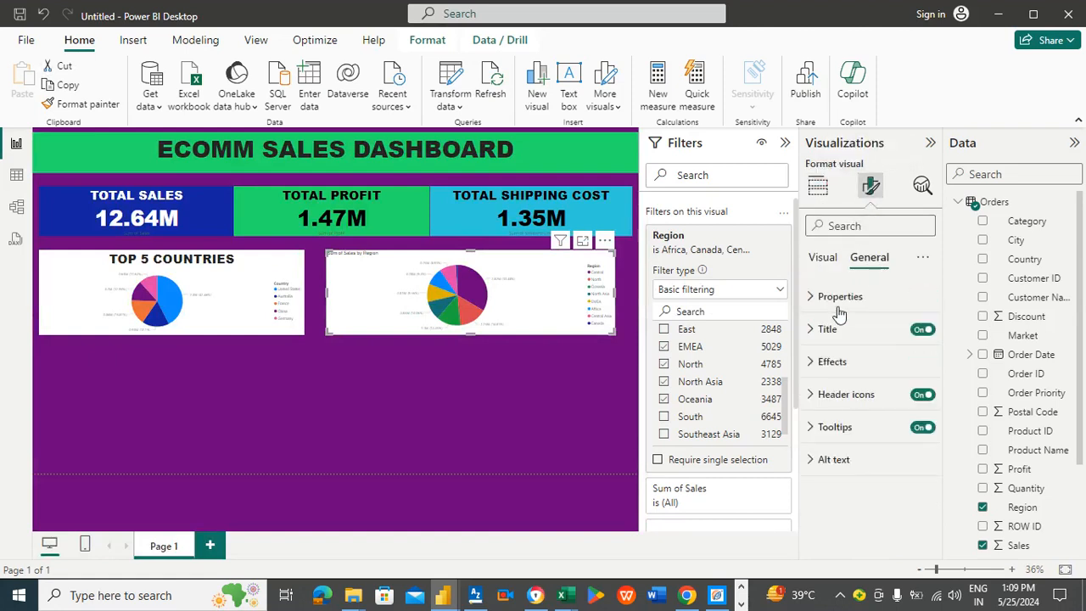
left_click(835, 338)
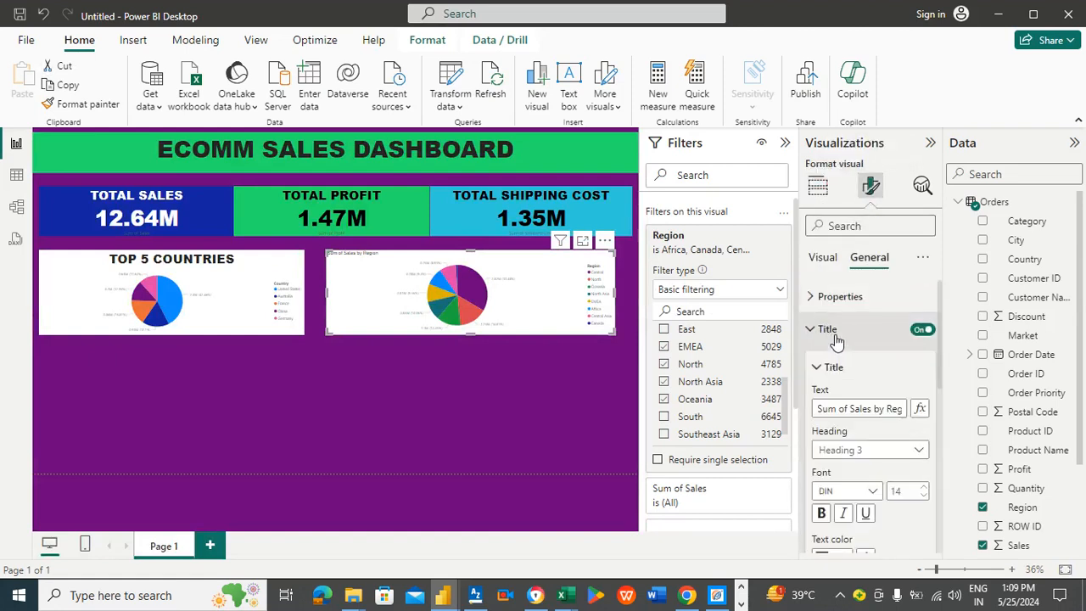
left_click(851, 409)
key("ctrl+a")
key("BackSpace")
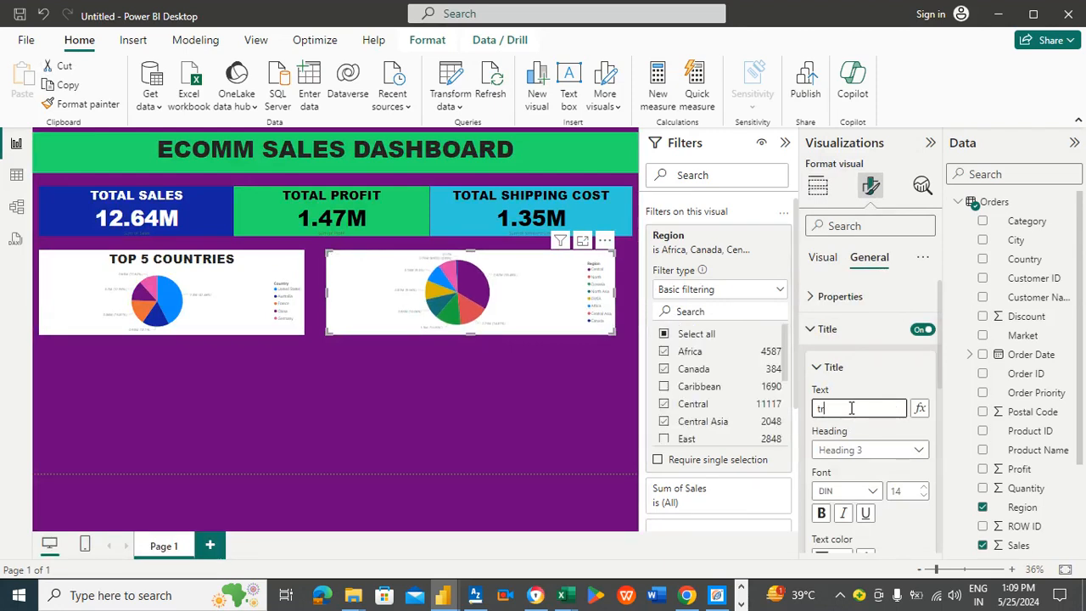
key("BackSpace")
key("BackSpace")
type("SALES BY REGION")
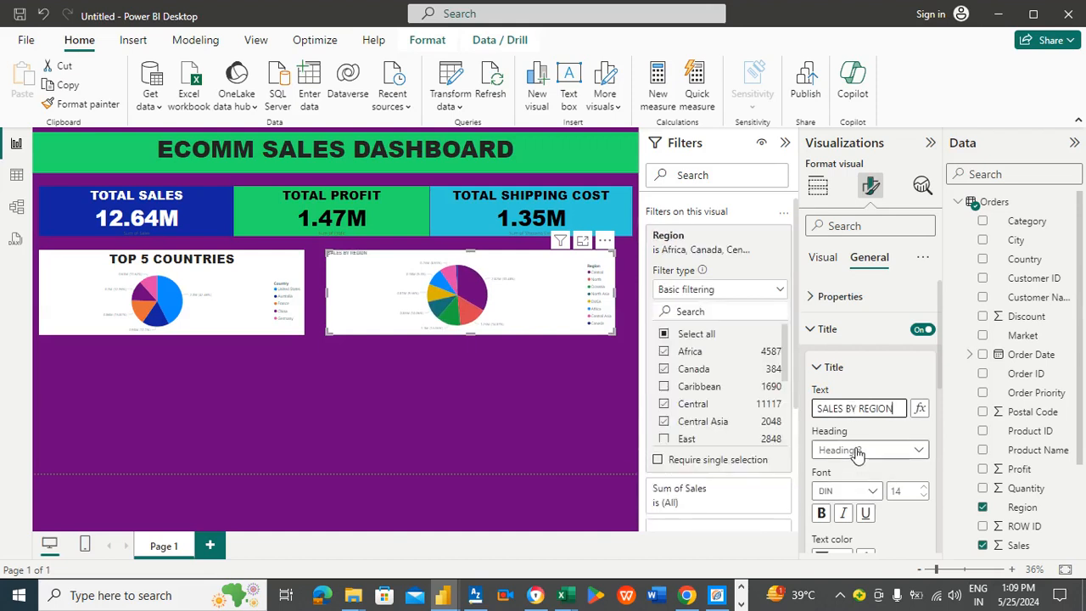
Step: Format the region chart's title in Arial Black, size 32, centred
left_click(872, 491)
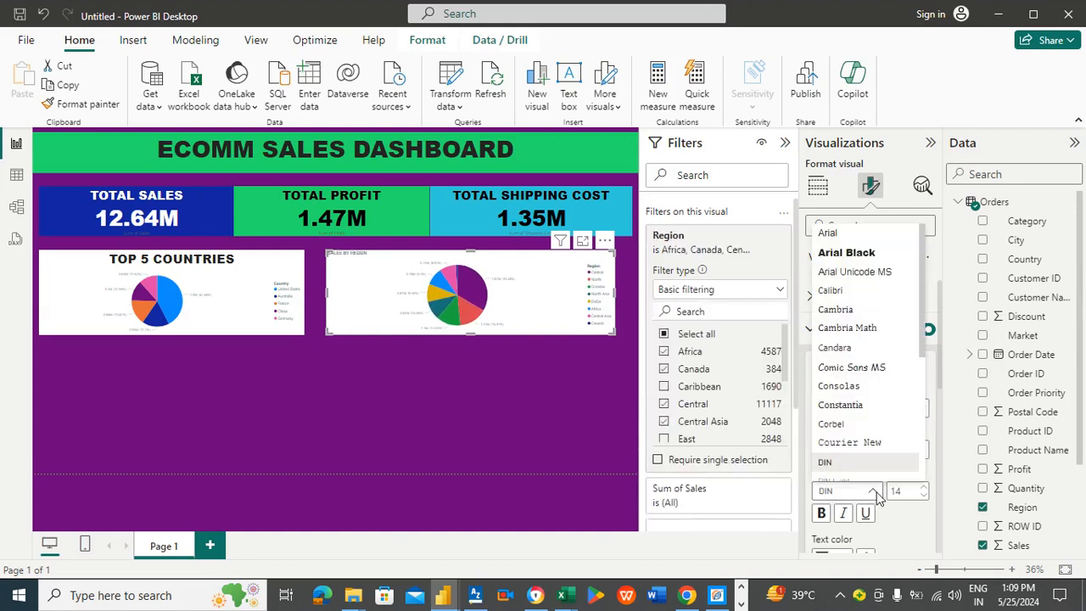
left_click(861, 254)
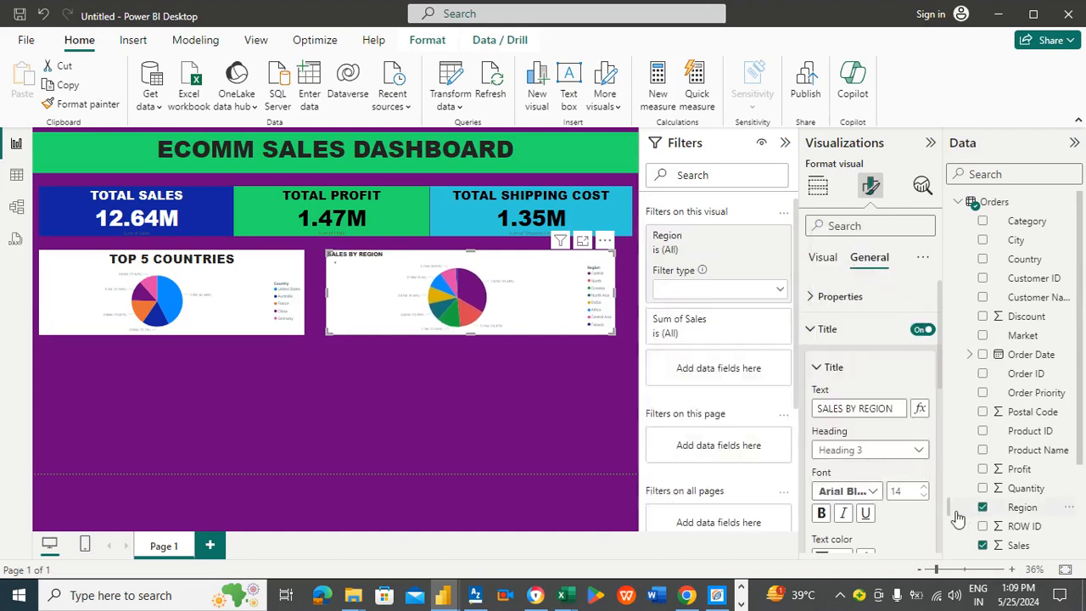
left_click(924, 490)
left_click(924, 490)
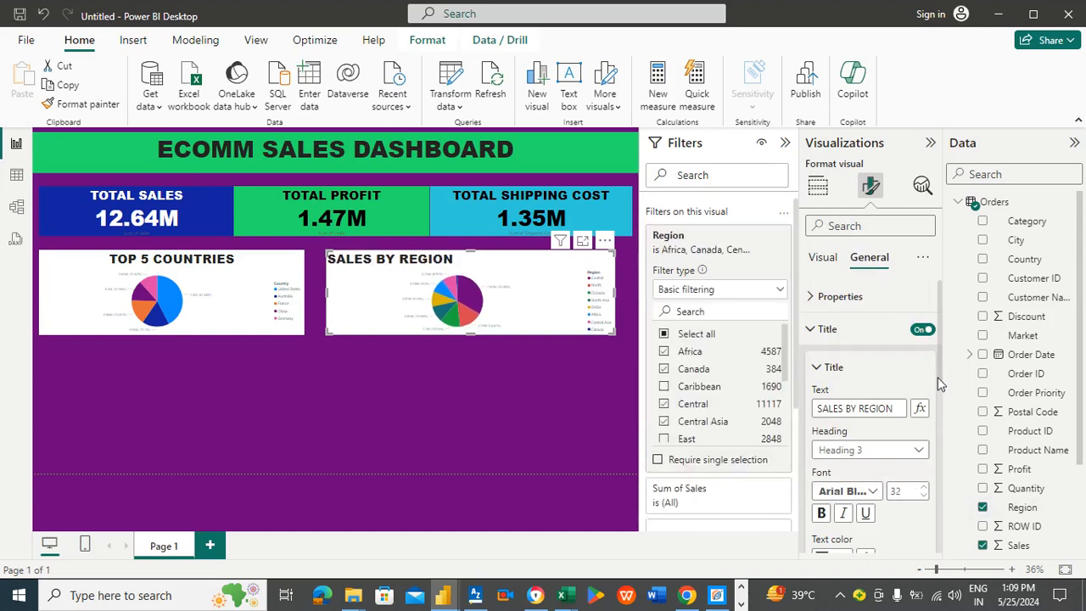
scroll(937, 376, "down", 2)
scroll(945, 424, "down", 4)
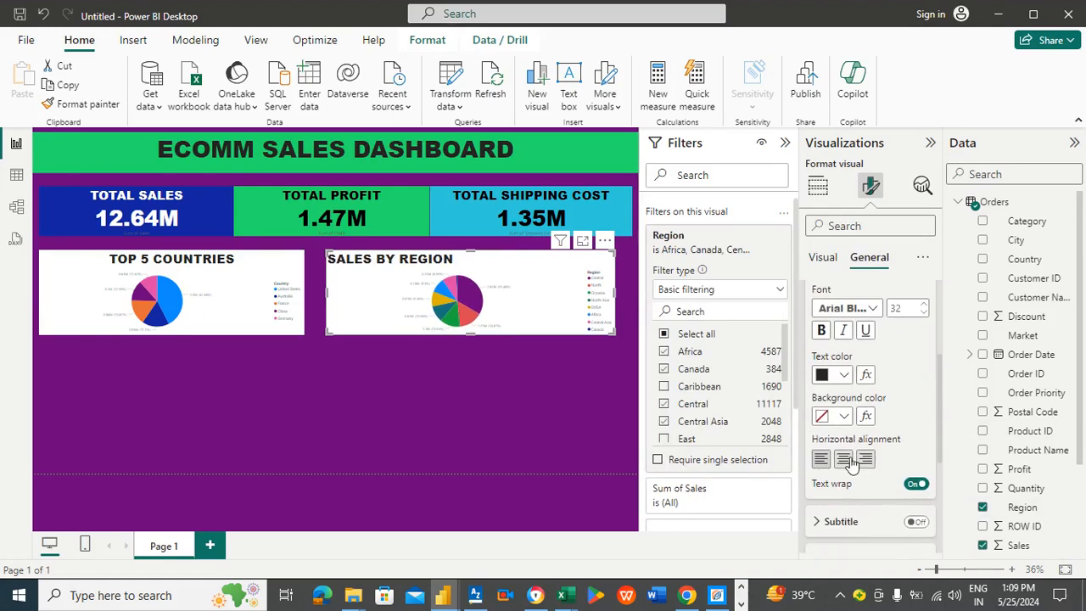
left_click(845, 459)
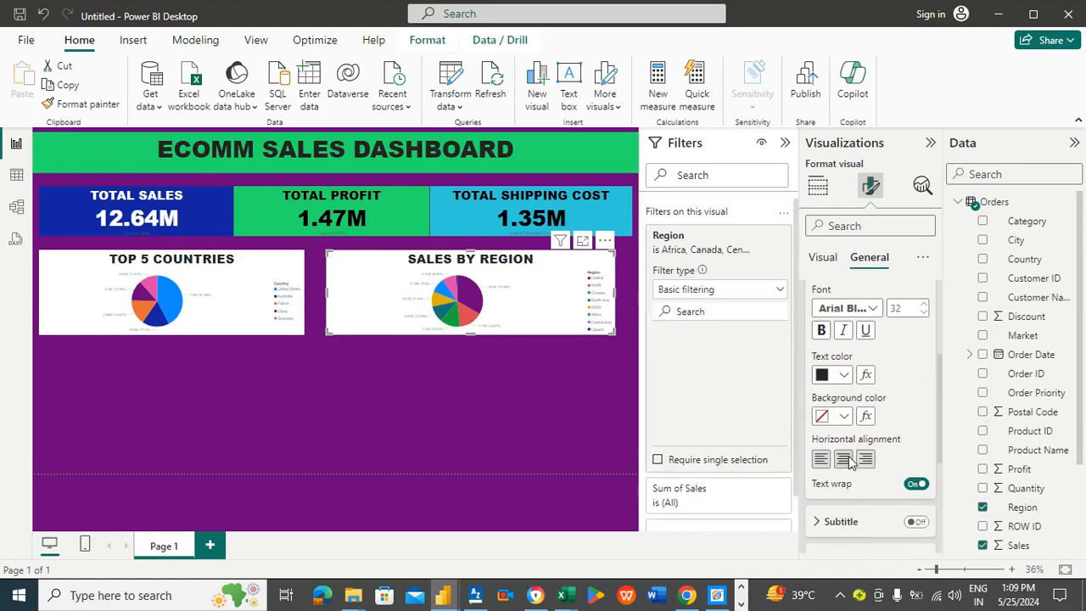
left_click(441, 422)
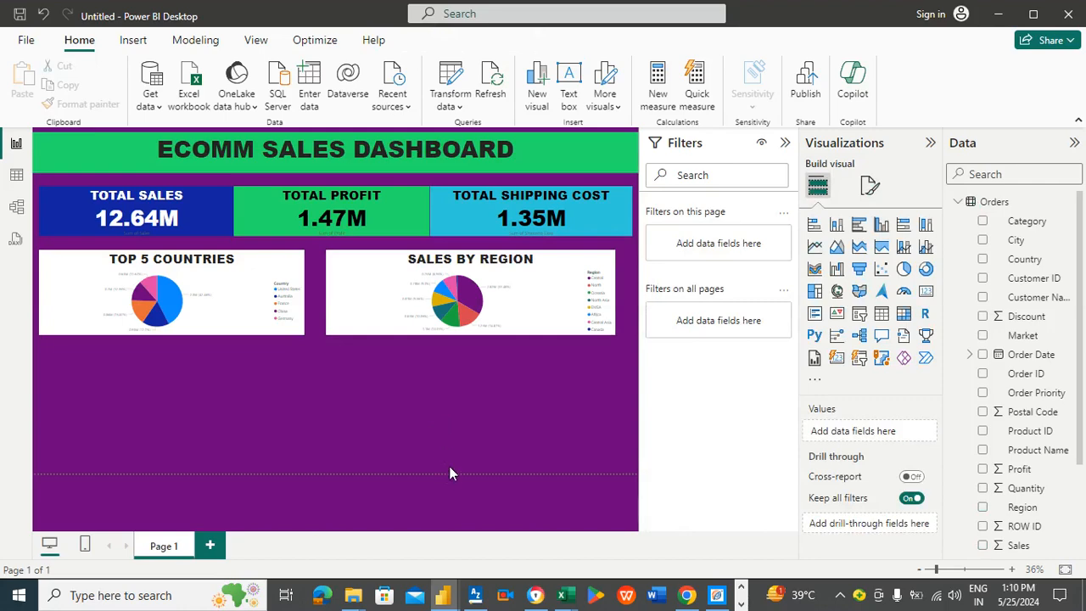
Step: Switch to the earlier Ecomm sales dashboard file to compare layouts, then return to the current report
mouse_move(443, 593)
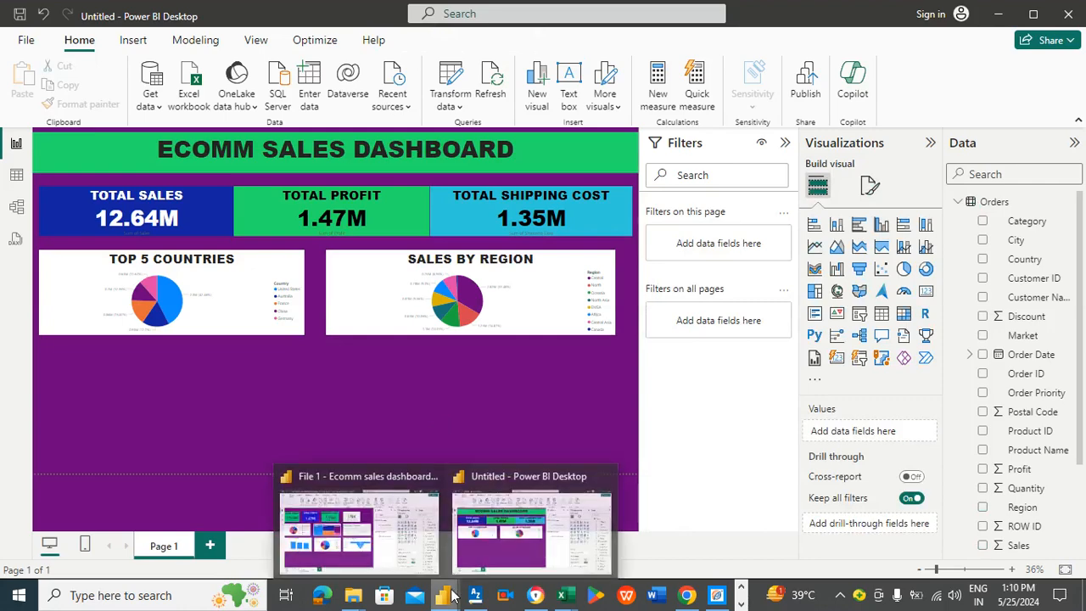
left_click(382, 533)
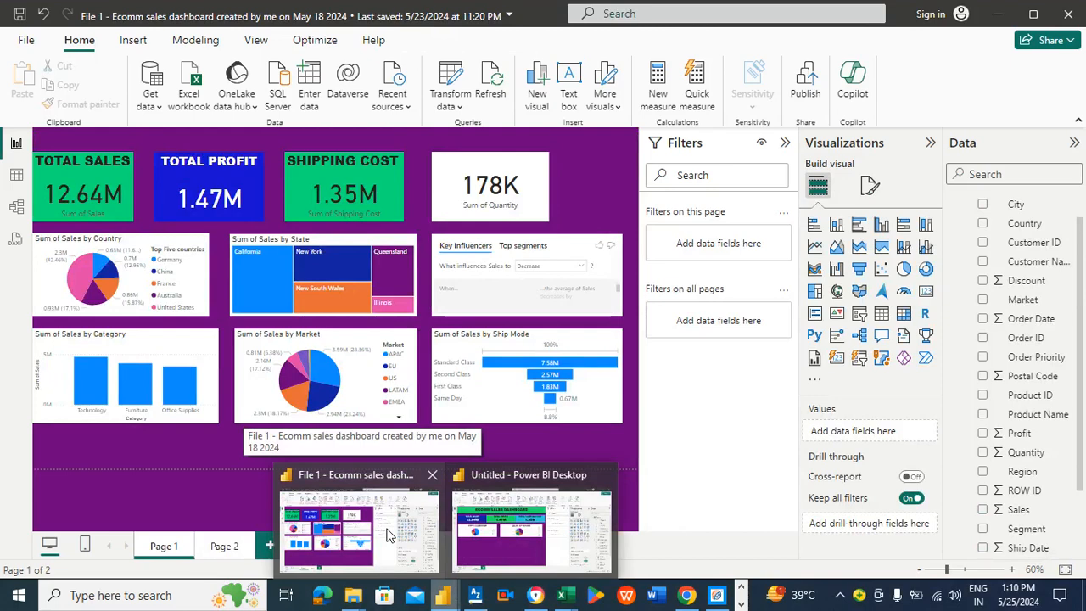
left_click(469, 509)
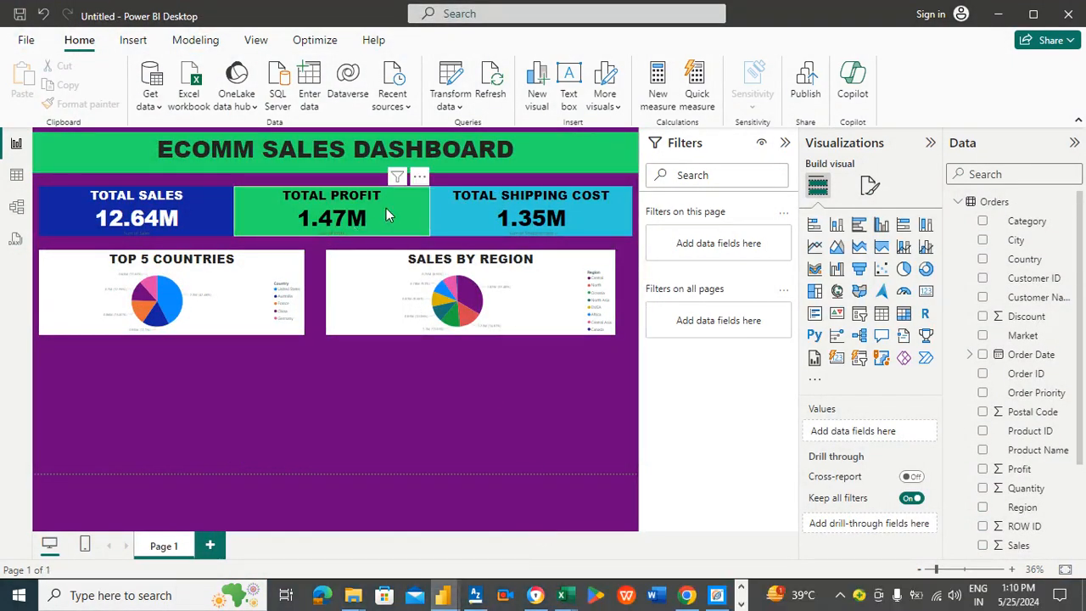
Step: Narrow the three KPI cards and shift Total Profit and Total Shipping Cost left so the cards sit side by side
left_click(360, 213)
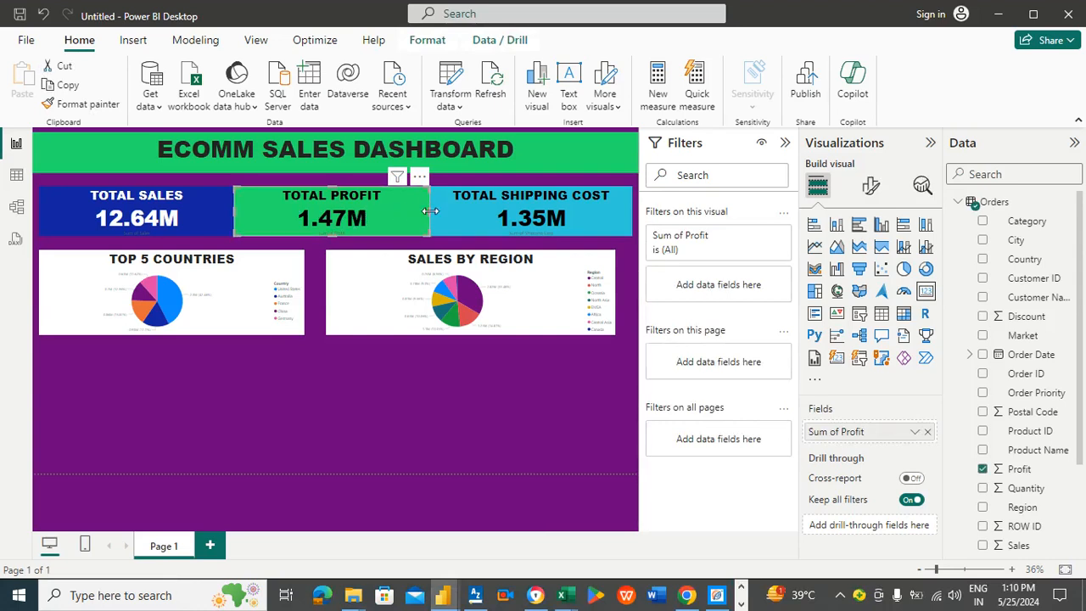
left_click_drag(428, 210, 388, 214)
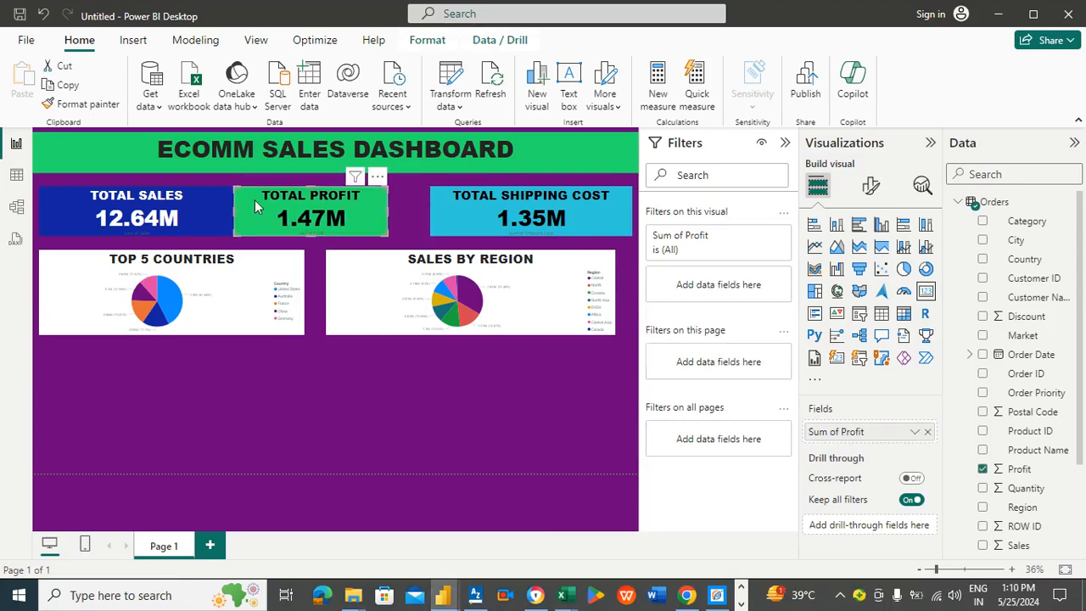
left_click(204, 219)
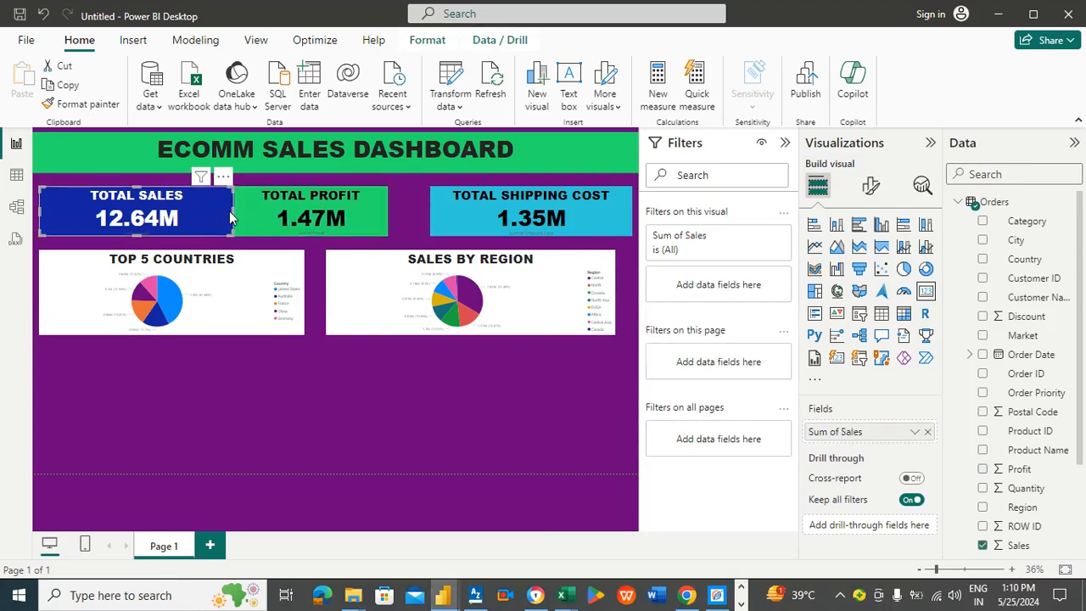
left_click_drag(234, 209, 206, 212)
left_click_drag(301, 212, 272, 213)
left_click_drag(471, 205, 401, 205)
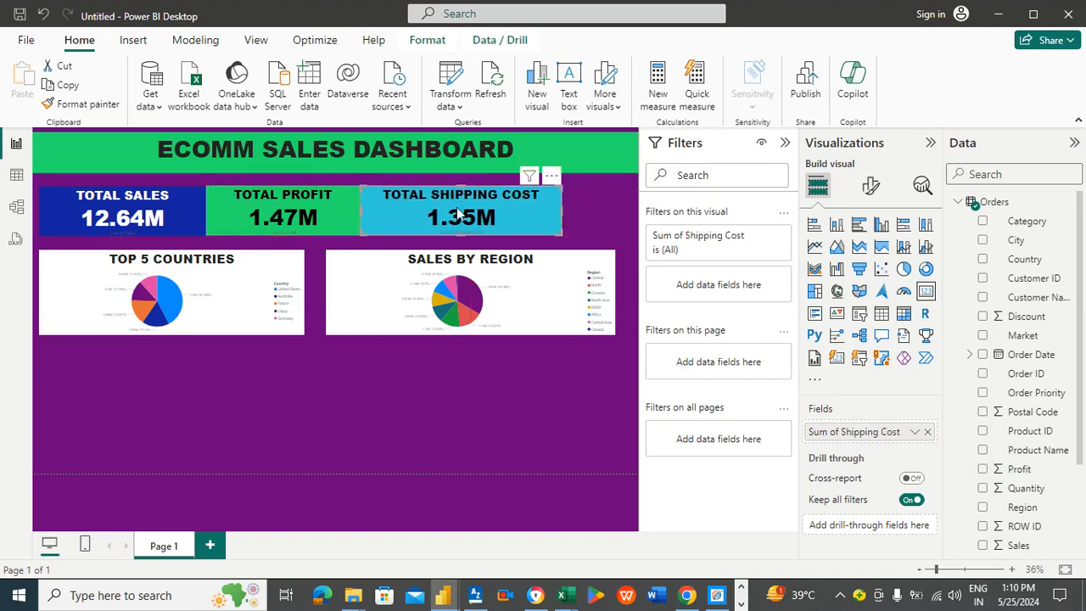
left_click_drag(562, 211, 519, 205)
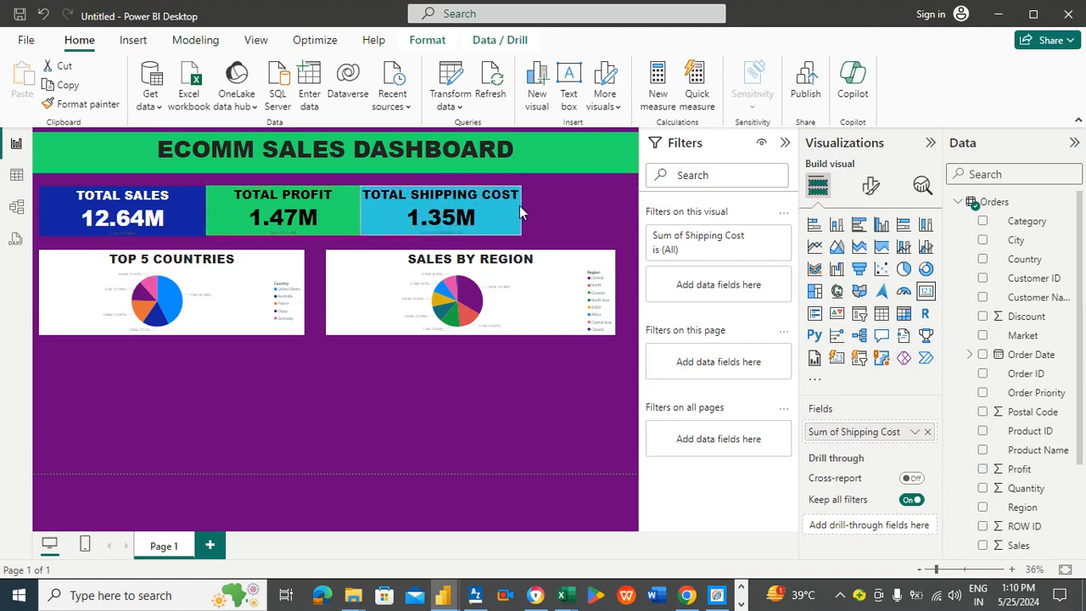
left_click(569, 196)
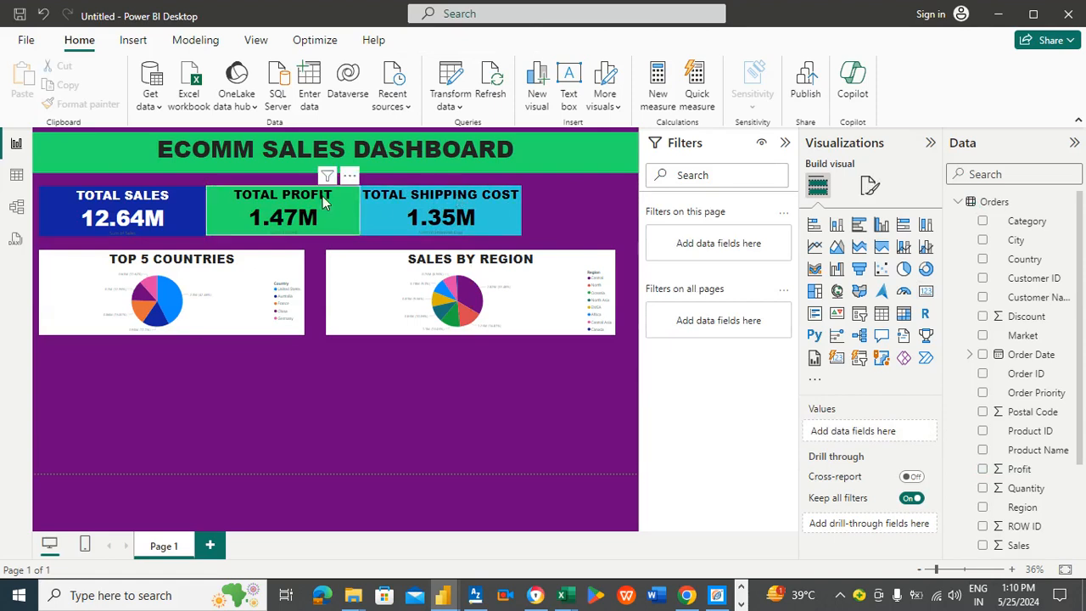
left_click(356, 213)
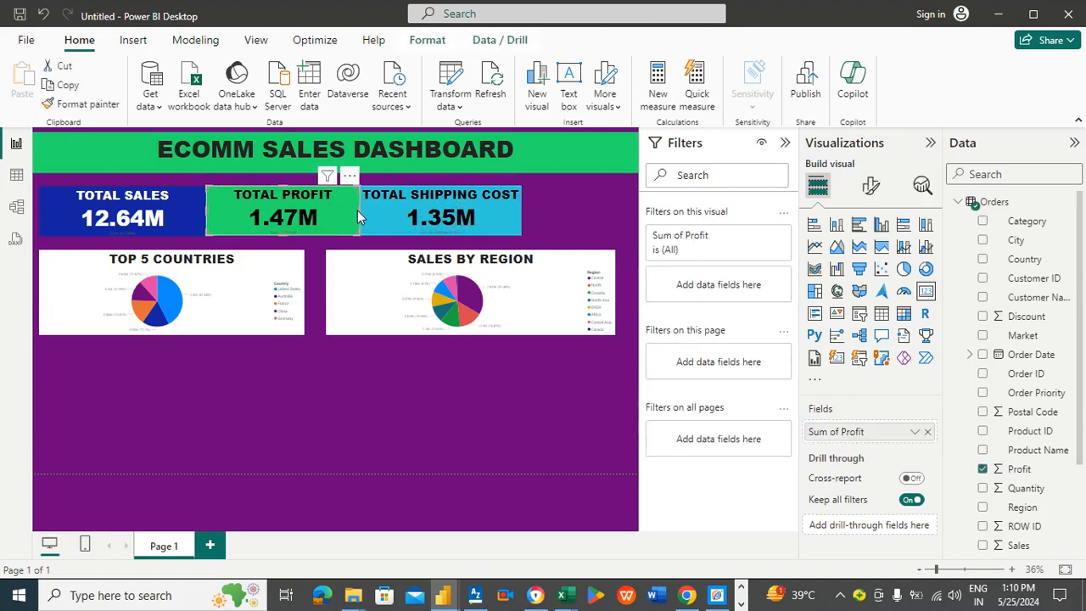
Step: Add a new card visual beside the KPI cards showing the sum of Quantity
mouse_move(357, 210)
left_mouse_down()
mouse_move(348, 211)
mouse_move(360, 212)
left_mouse_up()
left_click(545, 199)
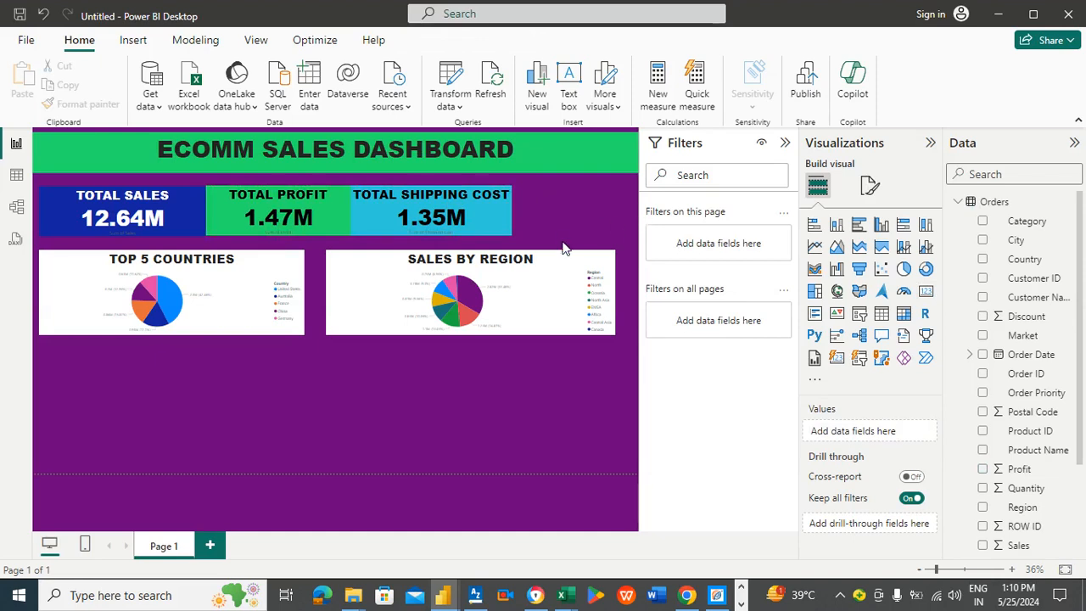
left_click(925, 292)
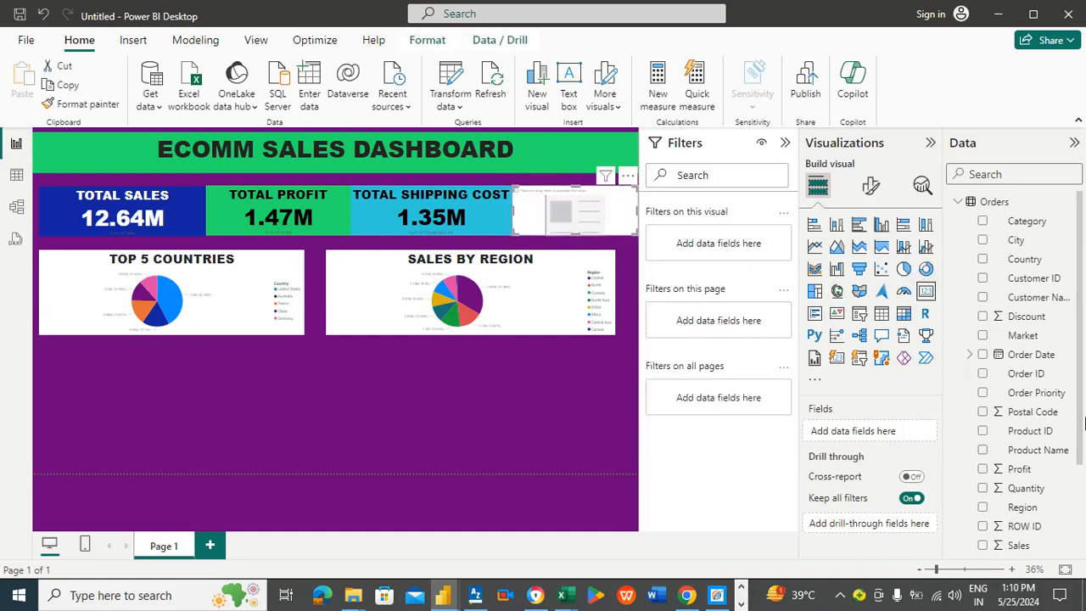
left_click_drag(1081, 389, 1080, 436)
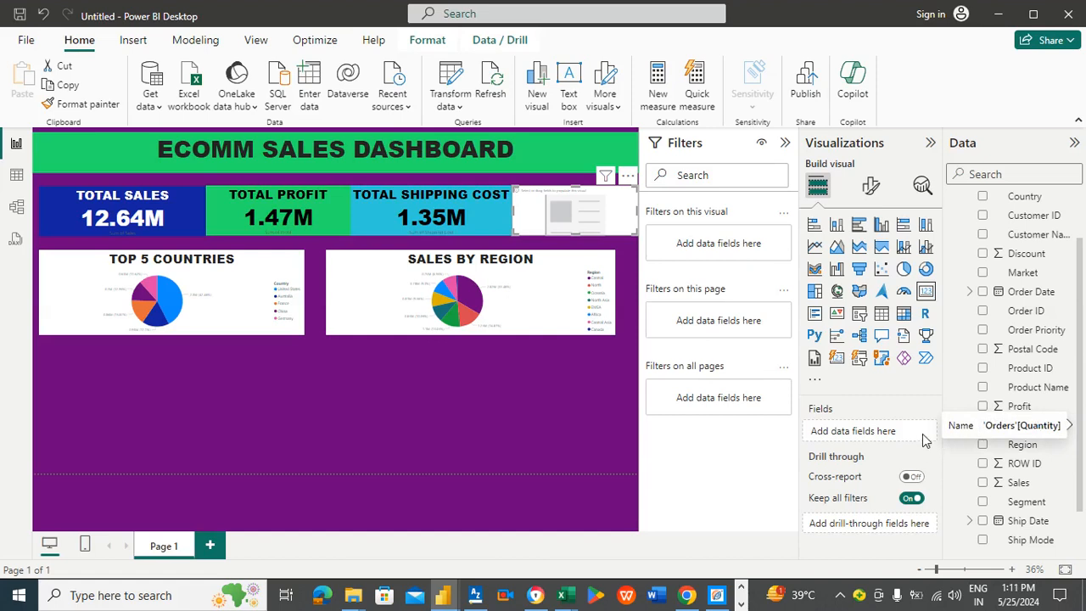
left_click_drag(1021, 430, 891, 434)
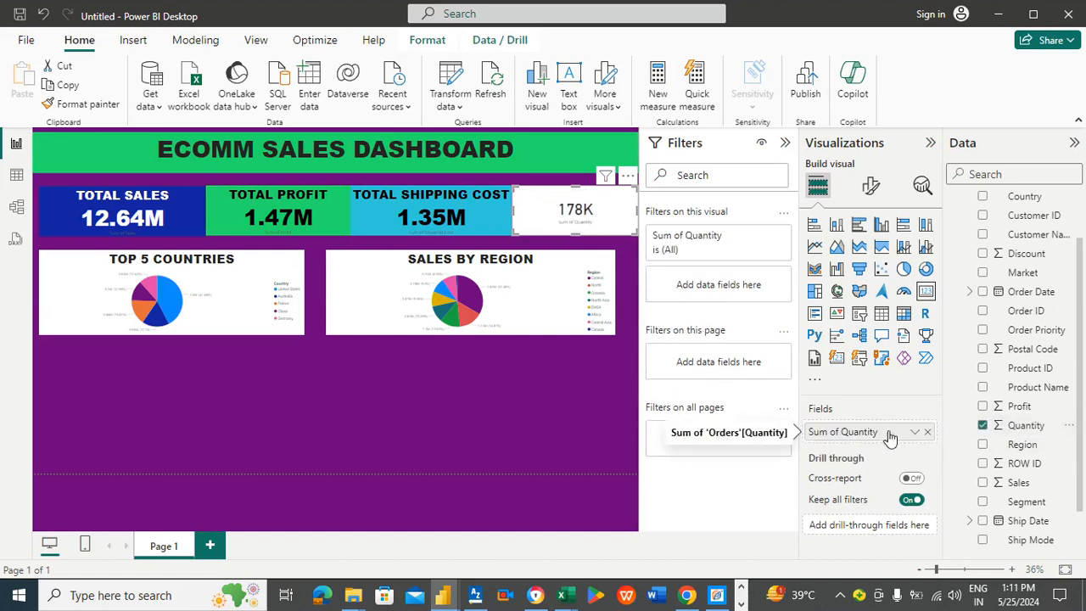
Step: Turn on the new card's background and set its colour to a soft orange, #D57C5B
left_click(871, 187)
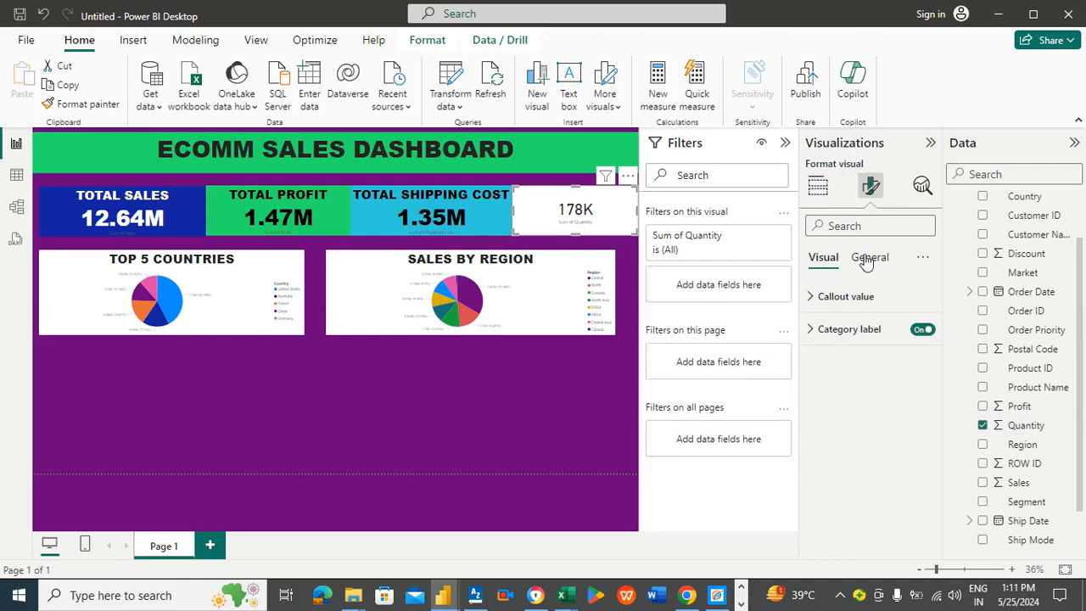
left_click(873, 263)
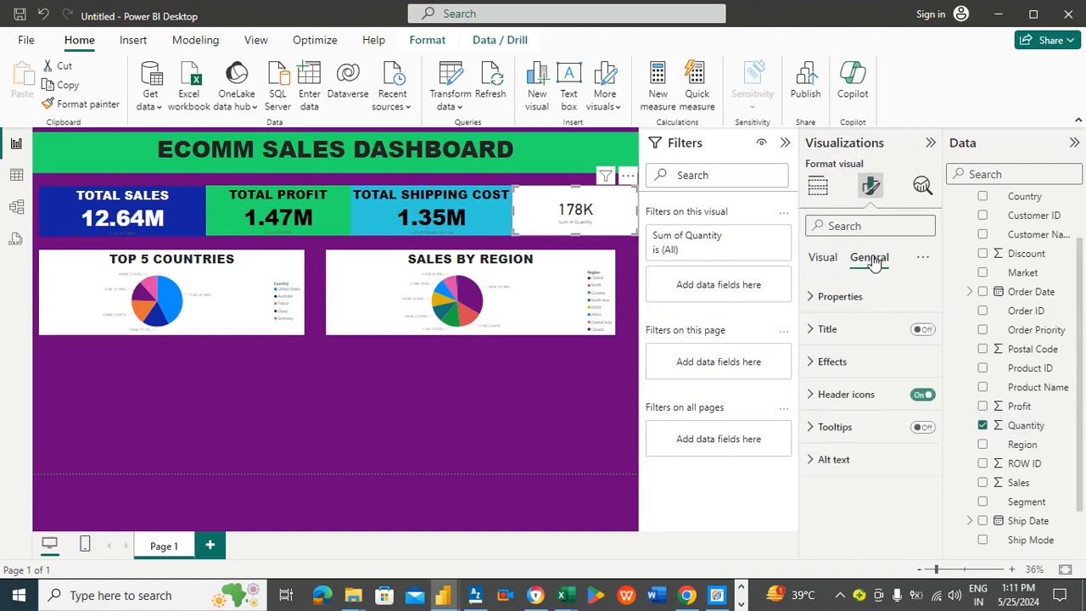
left_click(835, 363)
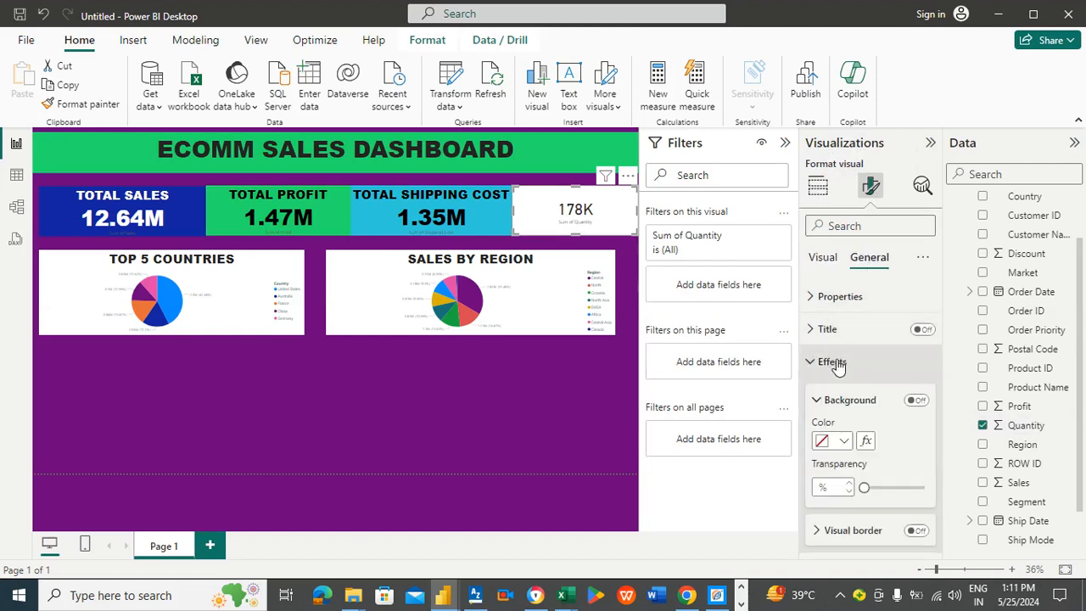
left_click(843, 440)
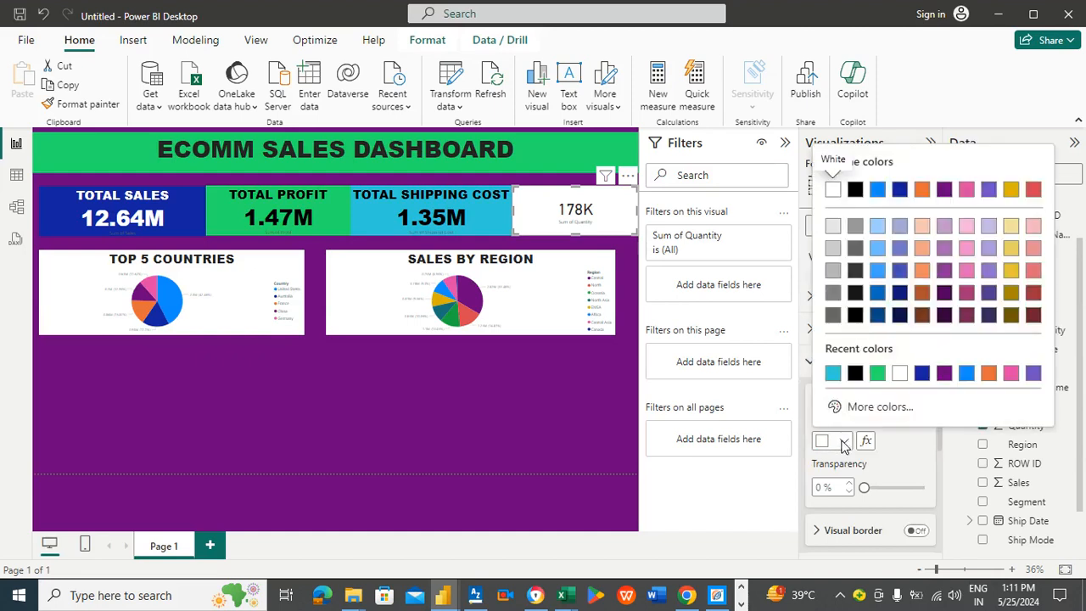
left_click(904, 407)
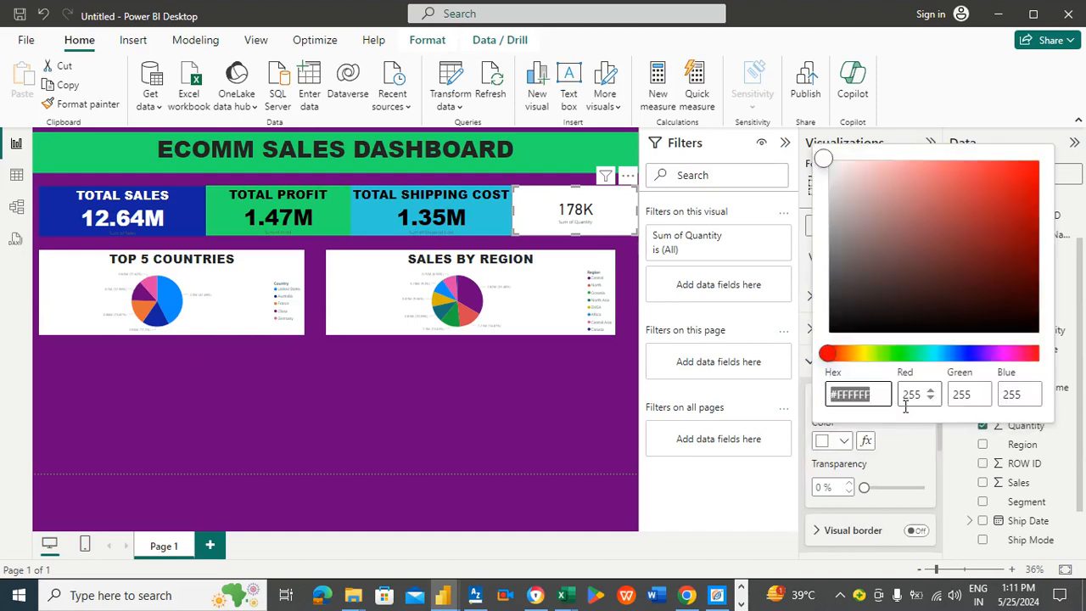
left_click(875, 354)
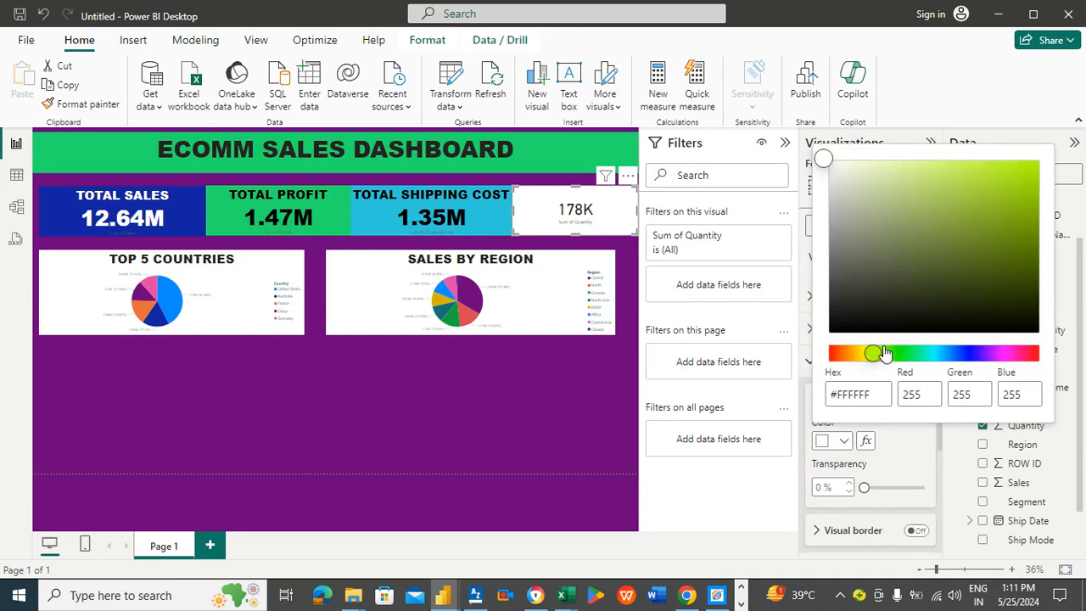
left_click(883, 352)
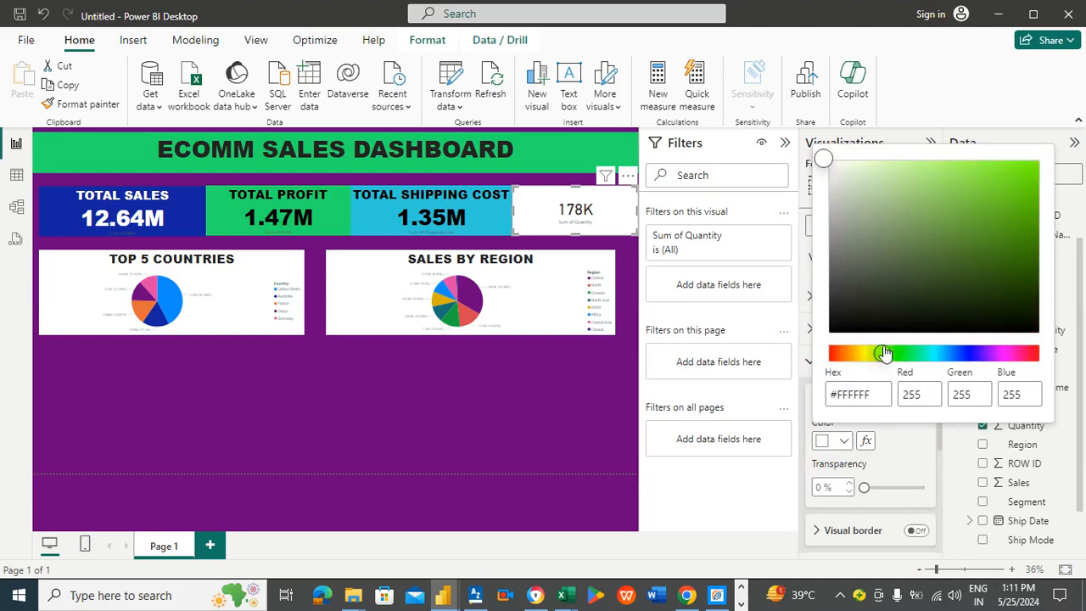
left_click(992, 208)
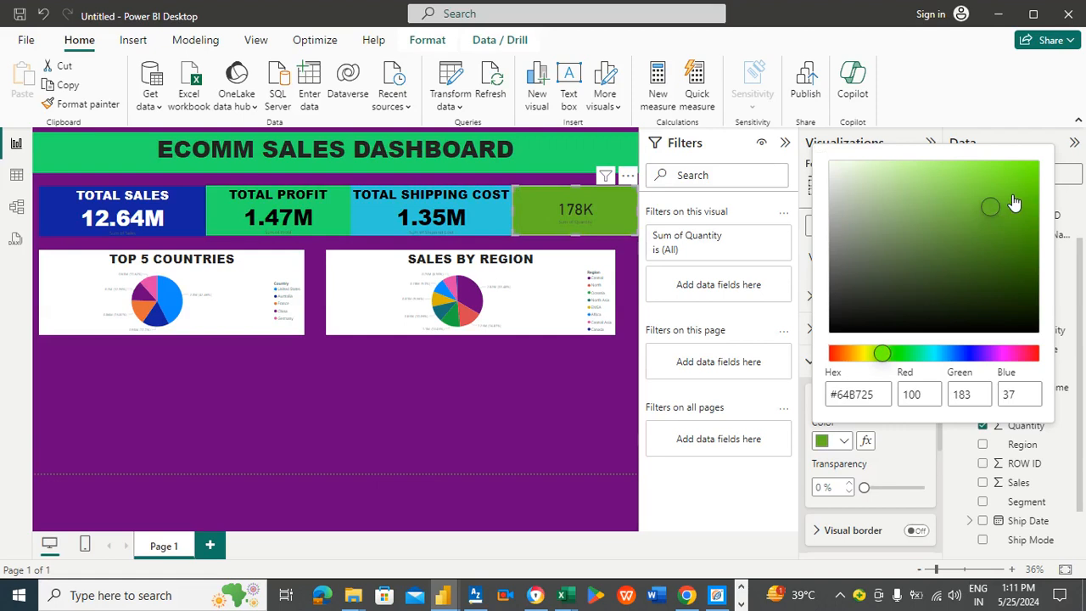
left_click(1022, 195)
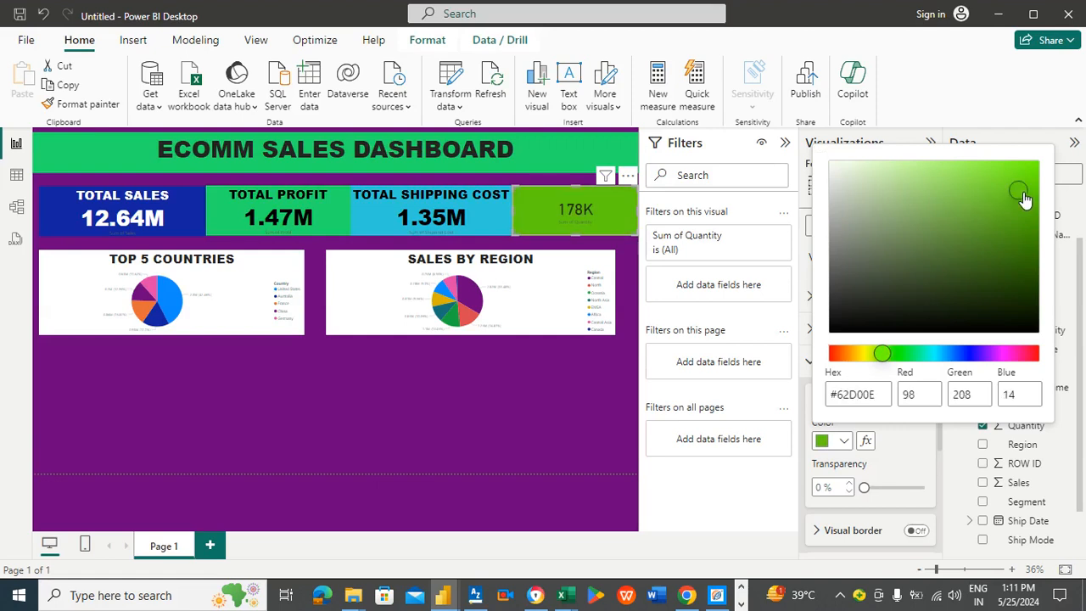
left_click(1026, 195)
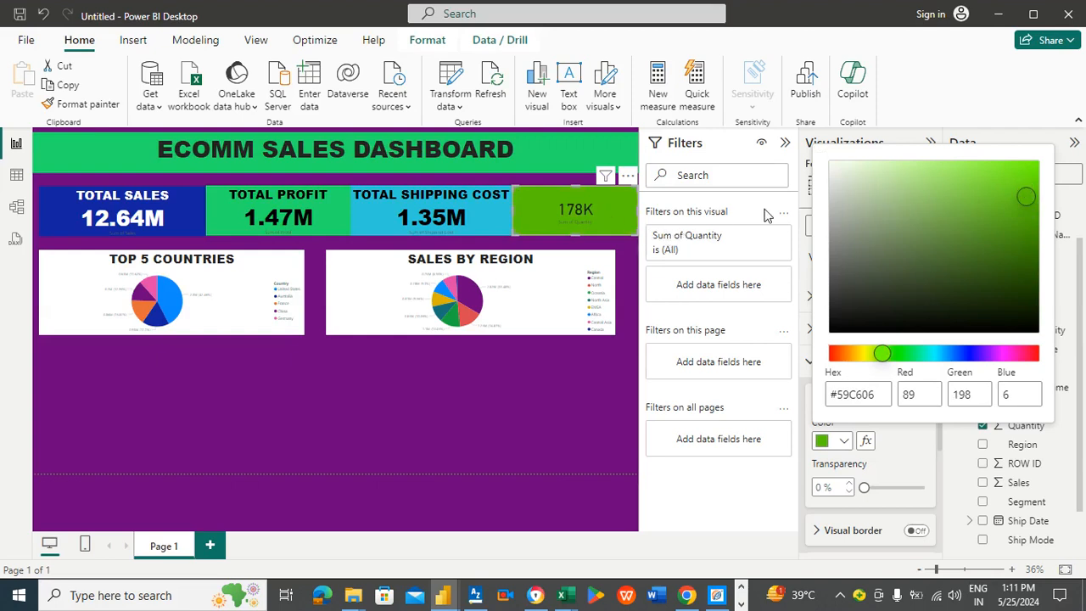
left_click(838, 355)
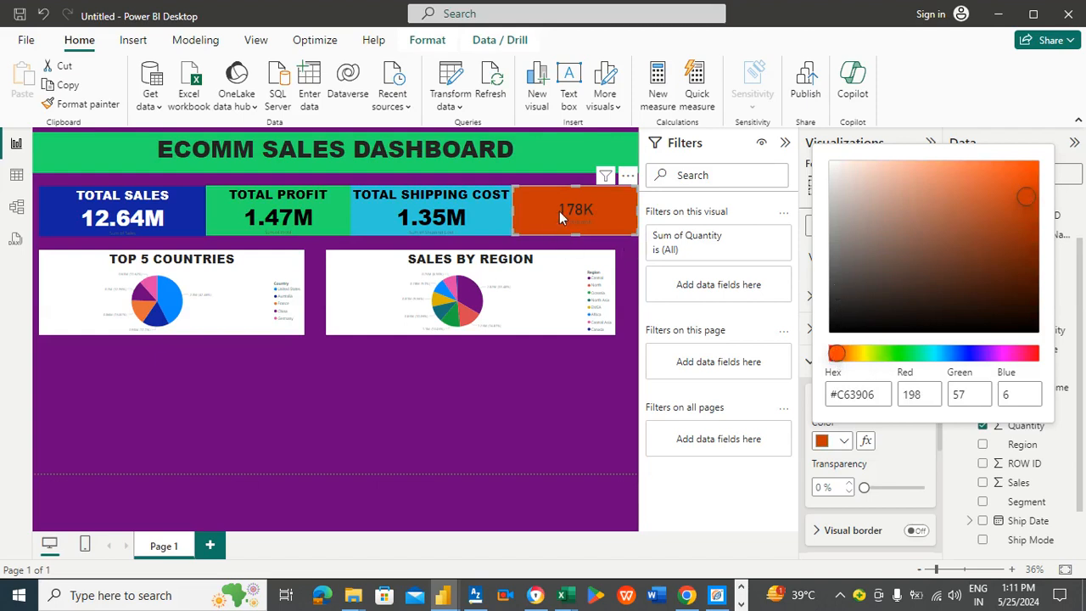
left_click(996, 207)
left_click(999, 199)
left_click(972, 183)
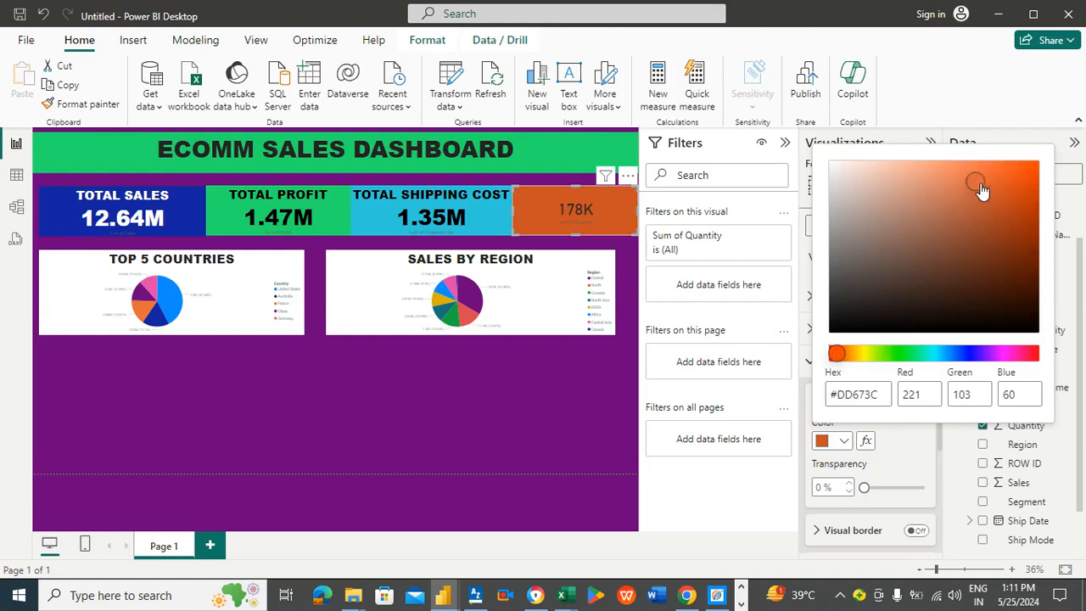
left_click(961, 184)
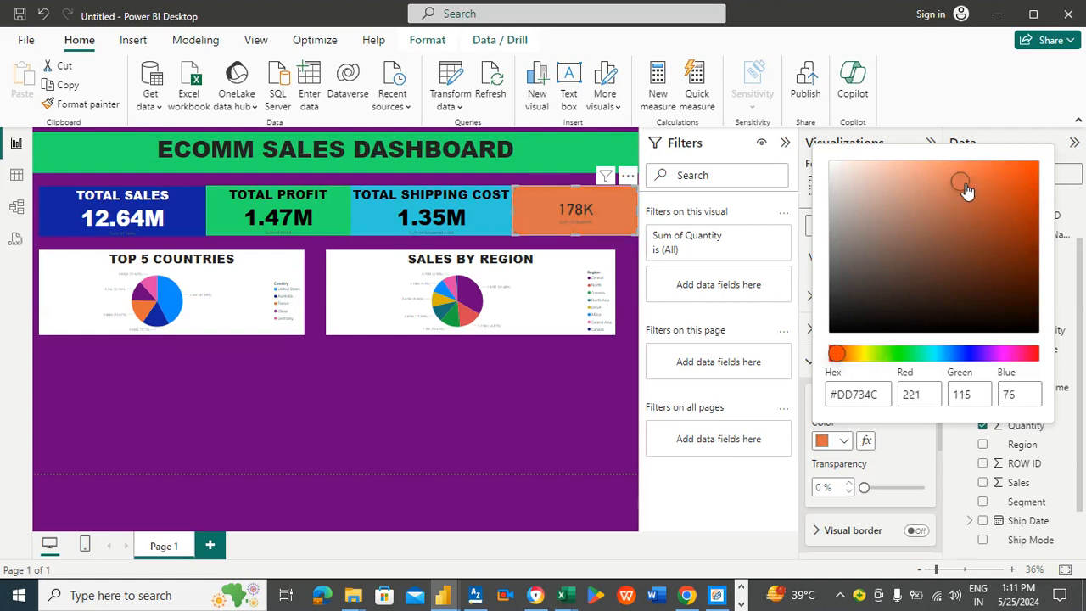
left_click(945, 195)
left_click(942, 215)
left_click(946, 188)
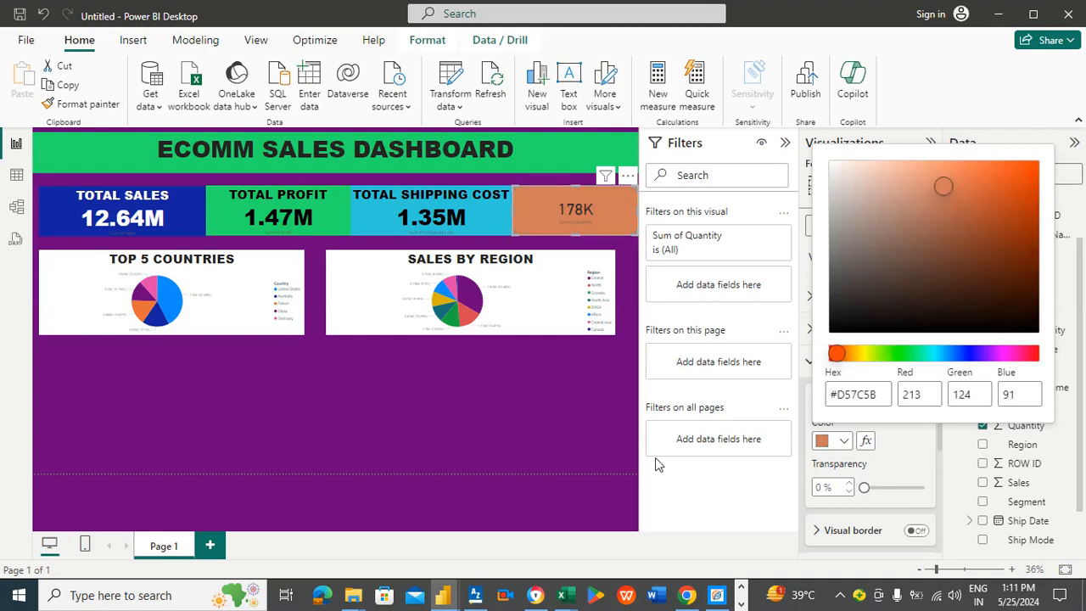
left_click(502, 386)
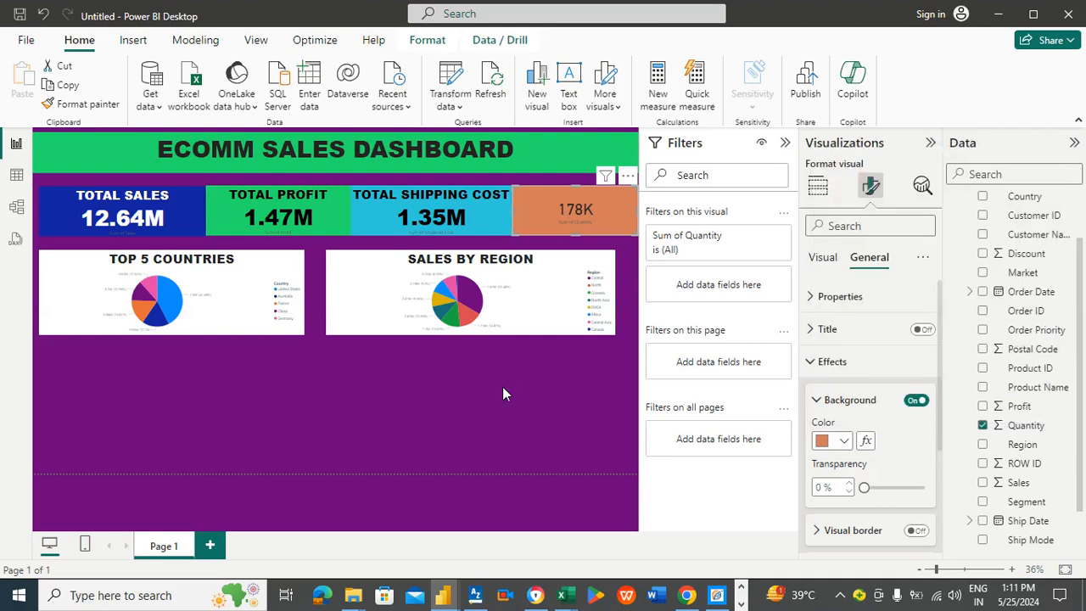
Step: Narrow Total Sales and shift the other cards left so all four cards sit side by side across the row
left_click(488, 206)
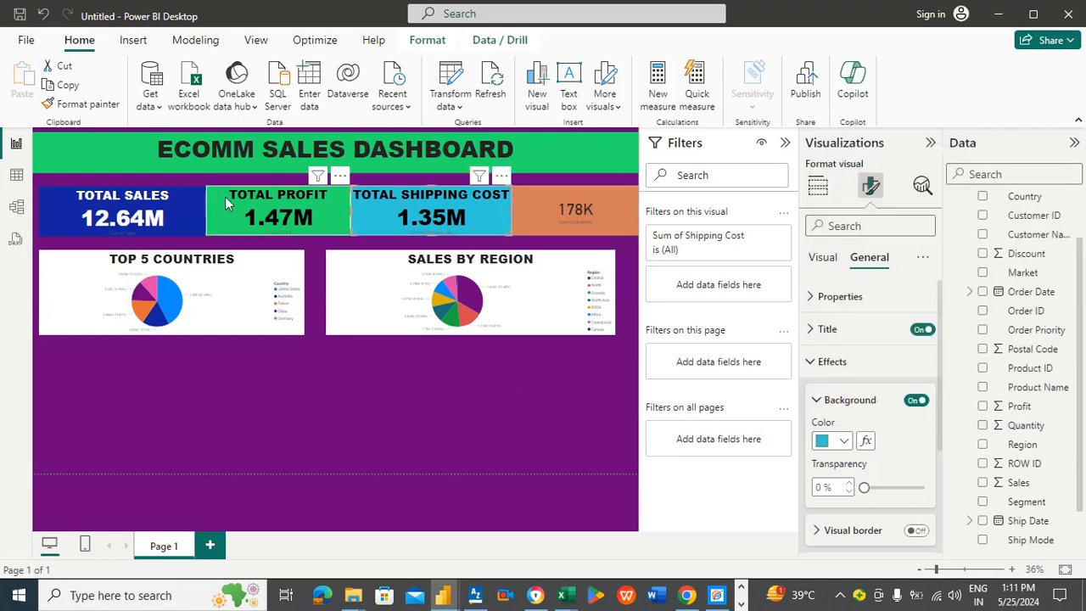
left_click(178, 202)
left_click_drag(204, 213, 188, 213)
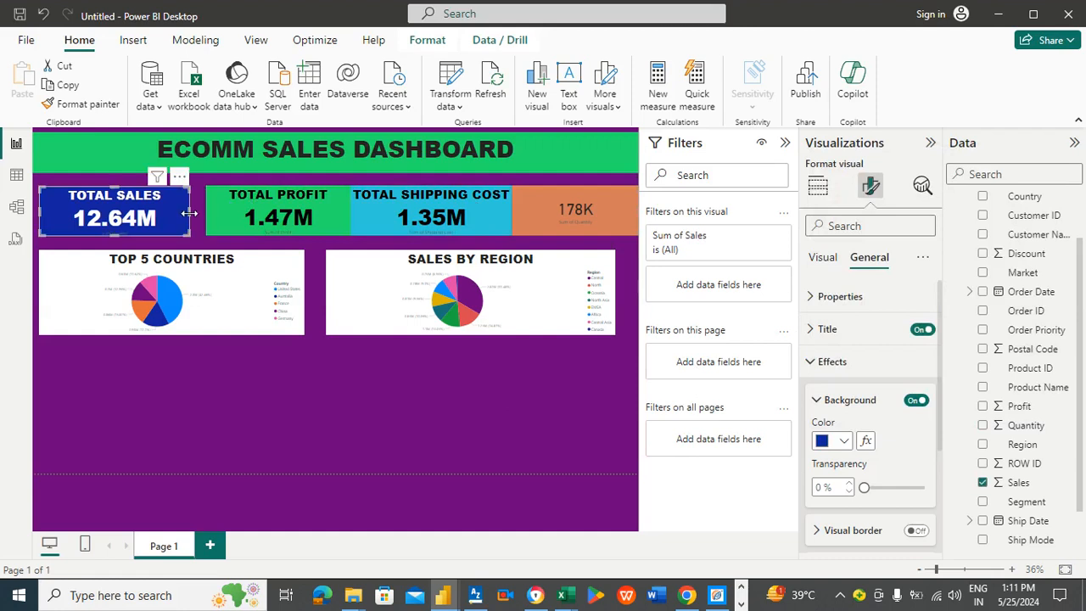
left_click_drag(260, 217, 246, 215)
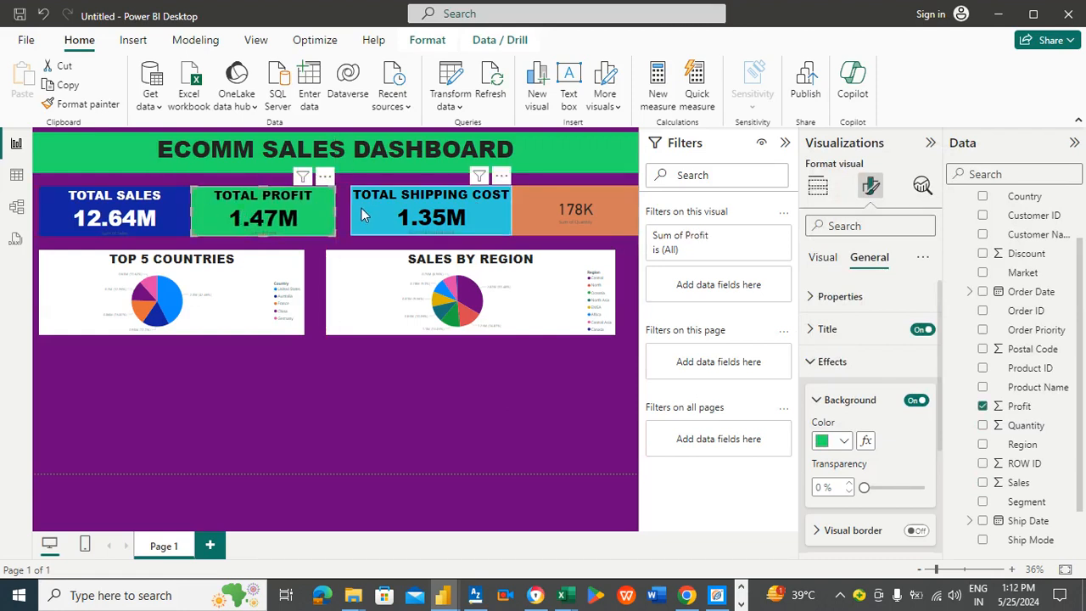
left_click_drag(360, 215, 345, 215)
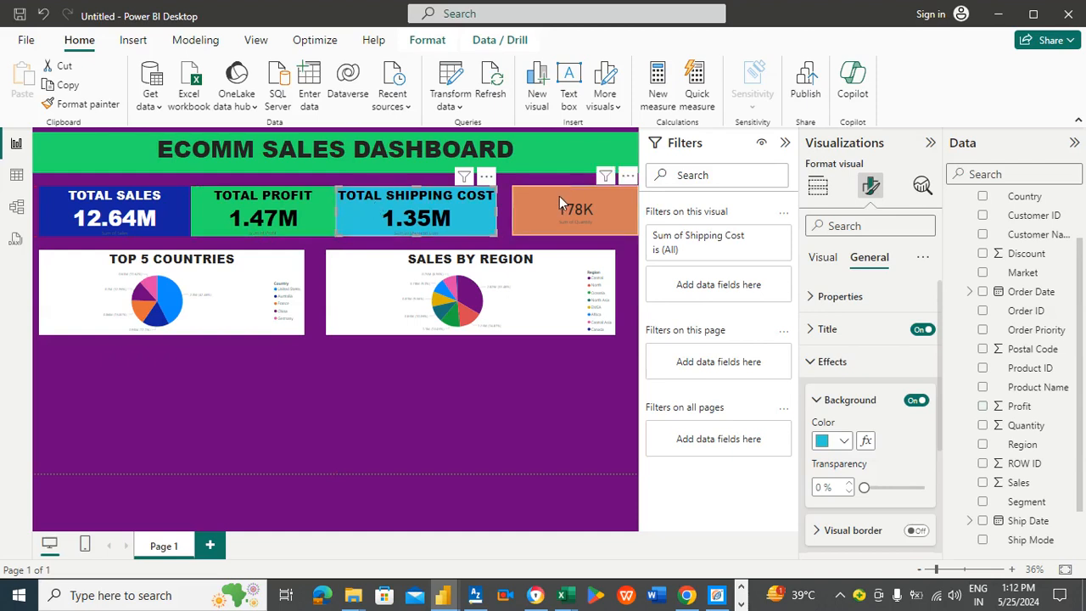
left_click_drag(559, 196, 545, 195)
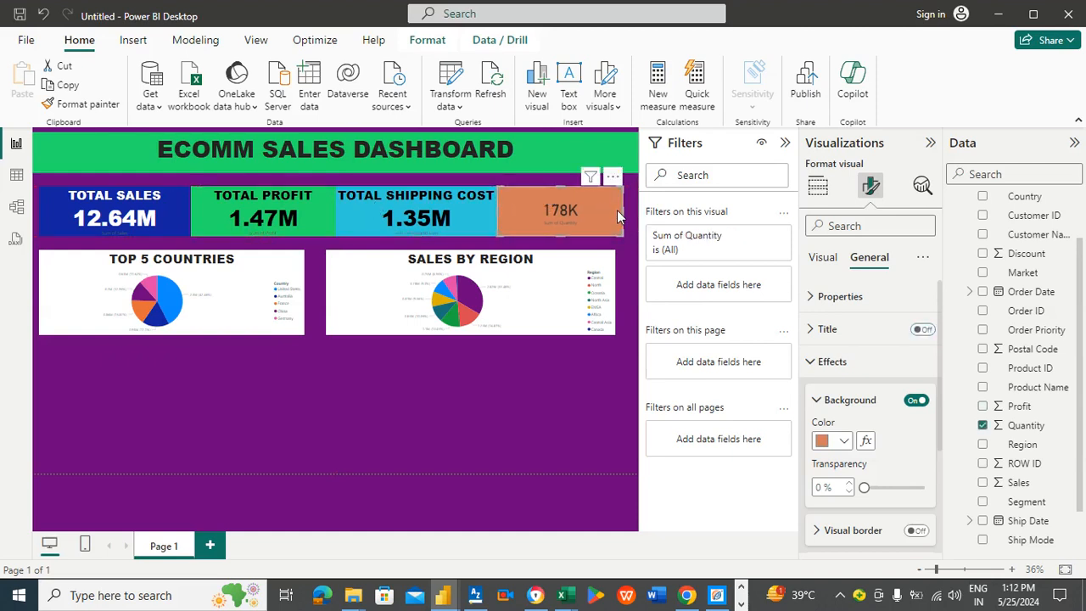
left_click_drag(622, 210, 630, 212)
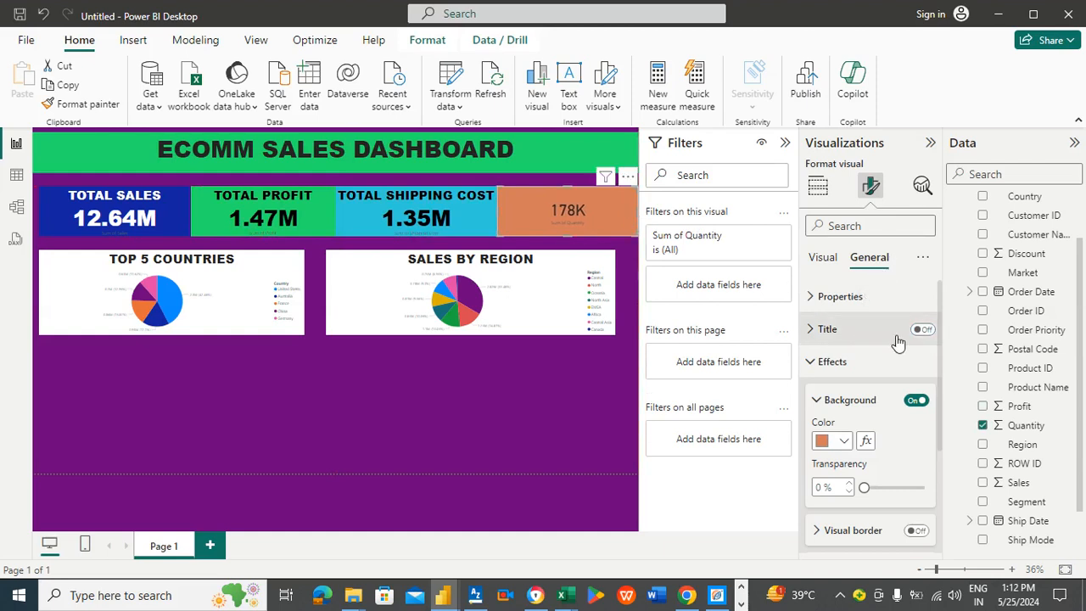
Step: Turn on the quantity card's title and enter TOTAL QUANTITIES ORDERED as its text
left_click(923, 330)
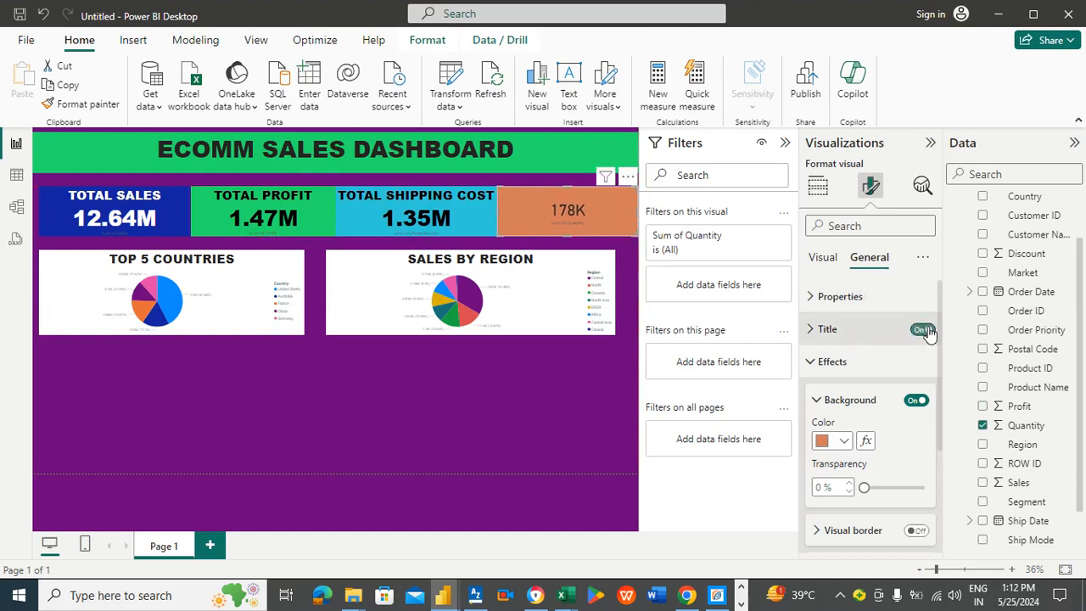
left_click(870, 335)
left_click(851, 400)
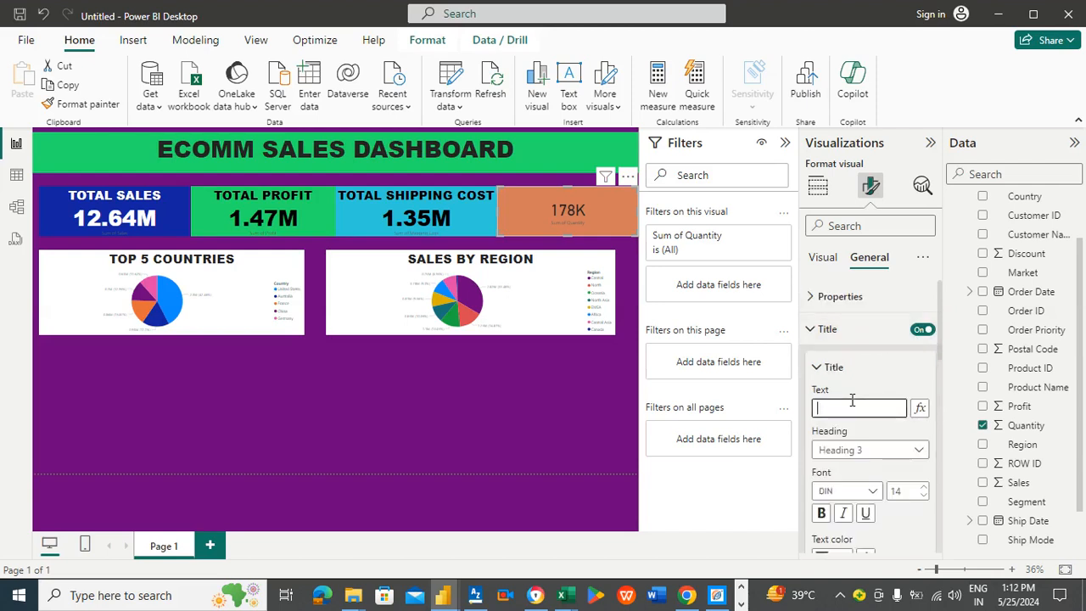
type("TOTAL")
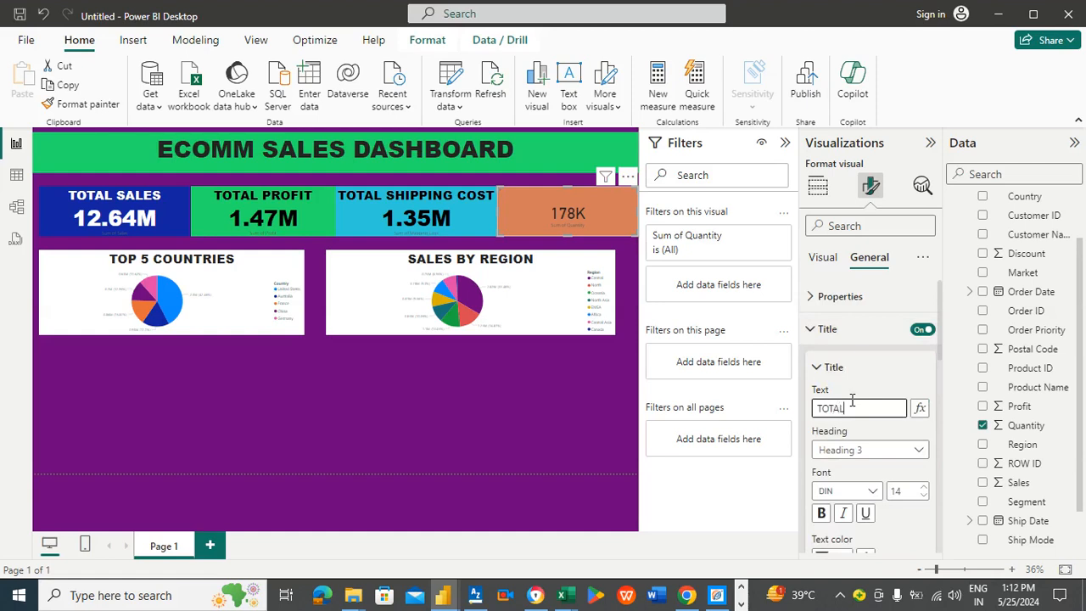
type(" Q")
type("UAN")
type("TITIES")
type(" ORDER")
type("ED")
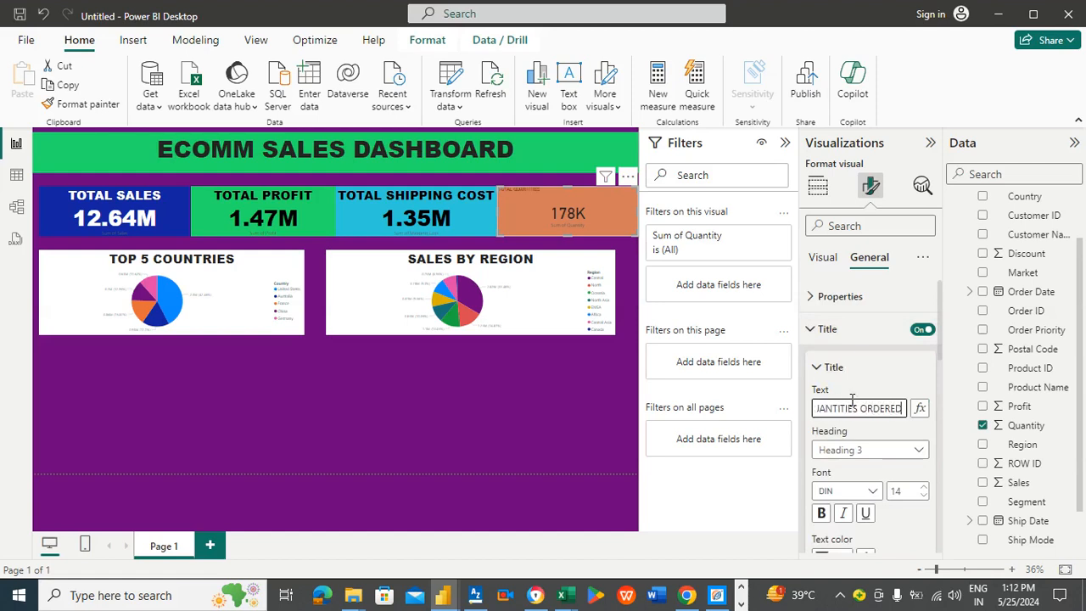
Step: Set the quantity card's title font to Arial Black, size 21
left_click(870, 491)
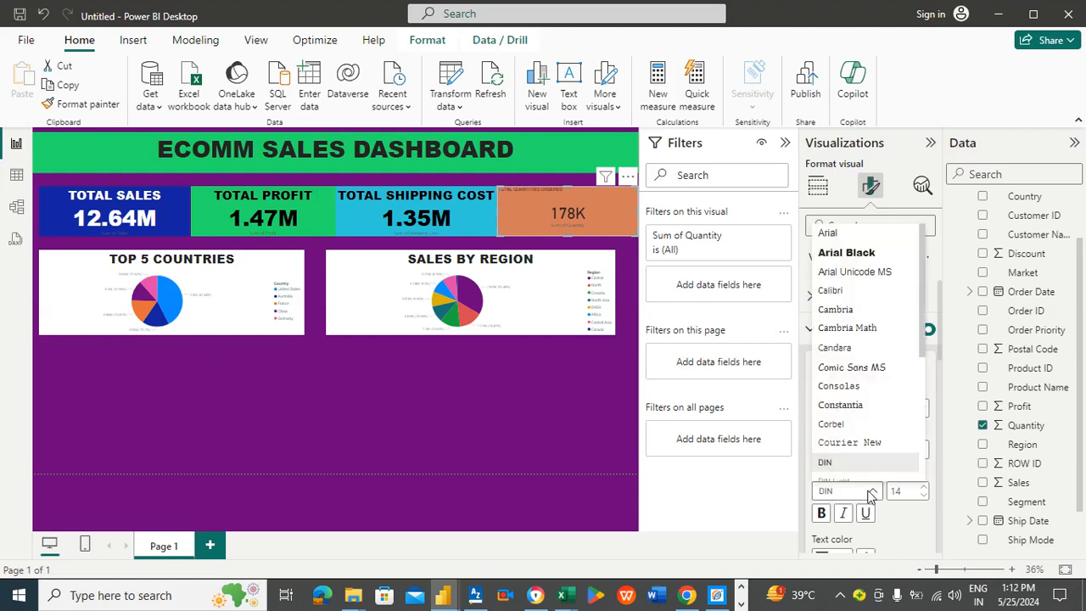
left_click(857, 253)
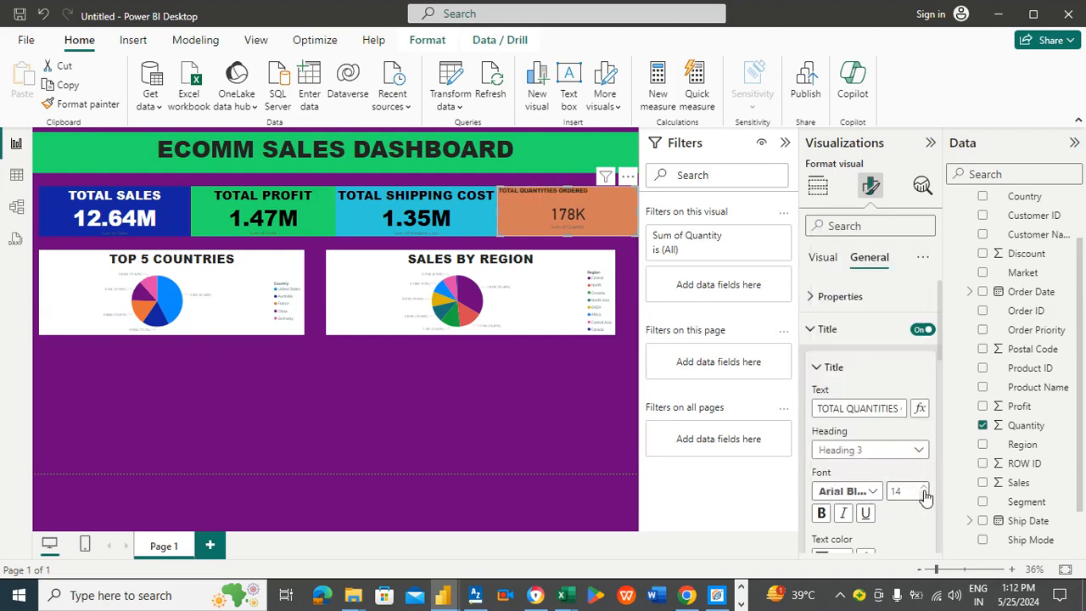
left_click(924, 488)
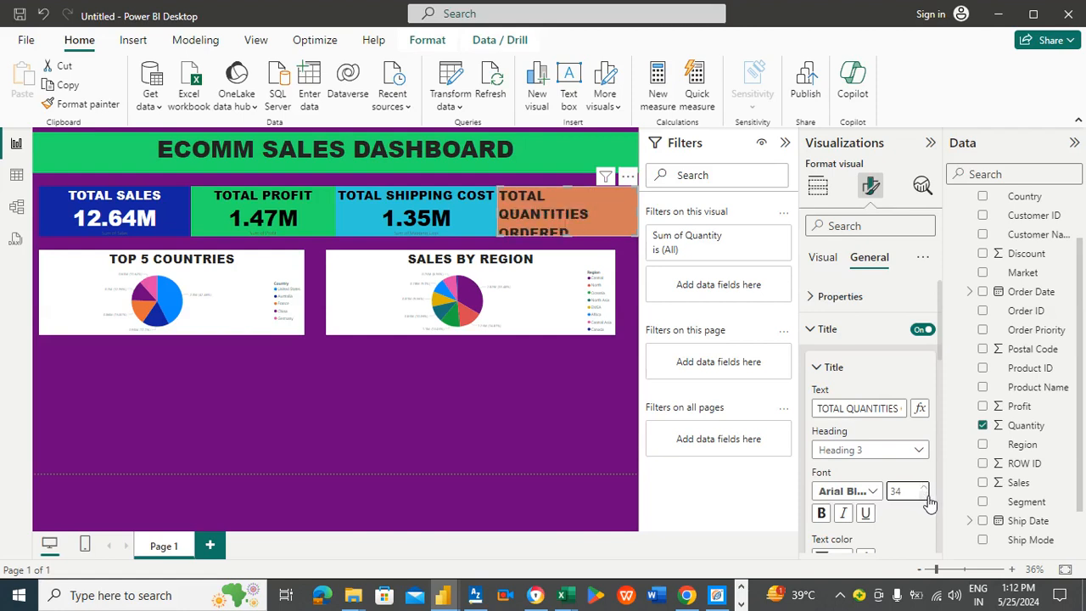
left_click(929, 498)
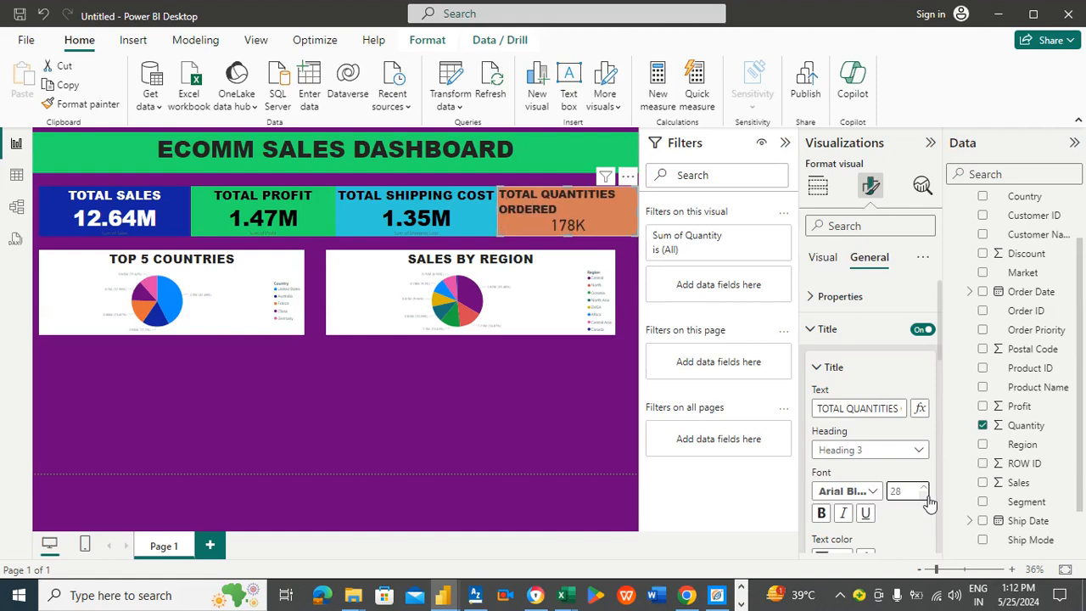
left_click(928, 501)
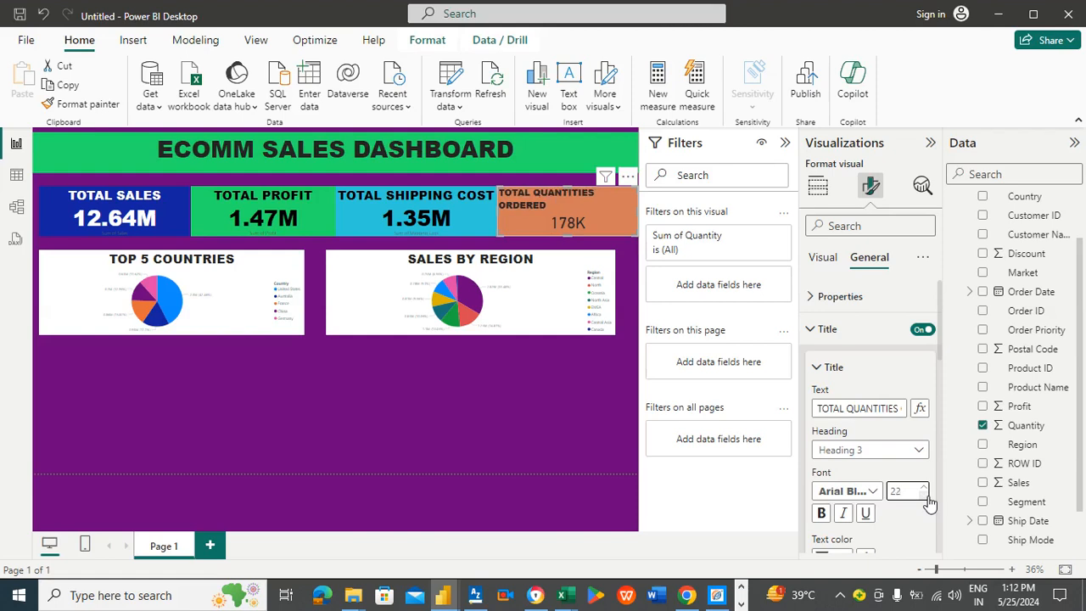
left_click(928, 499)
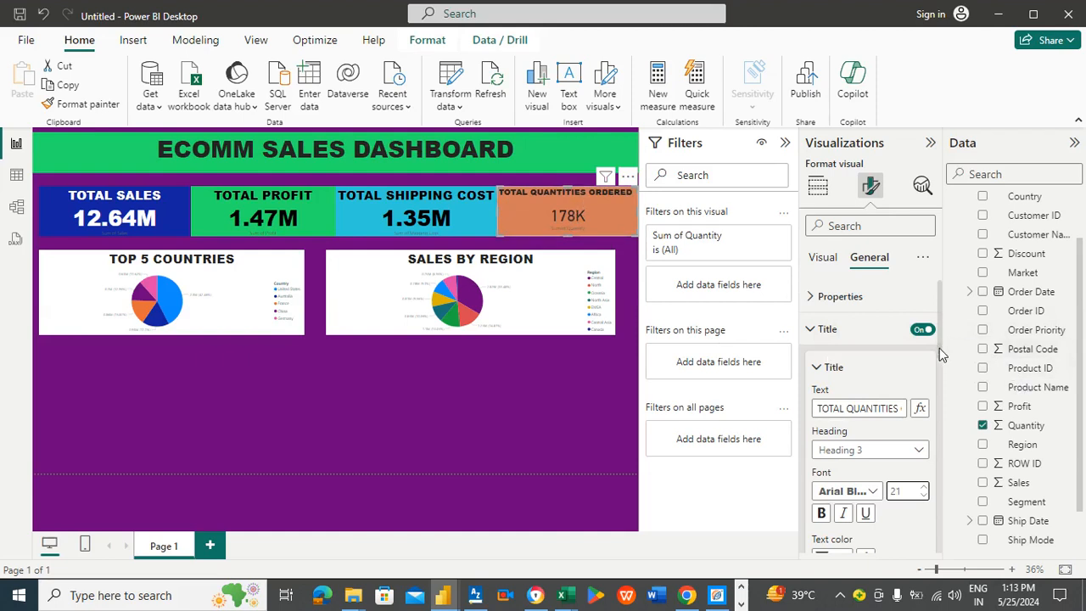
scroll(939, 348, "down", 3)
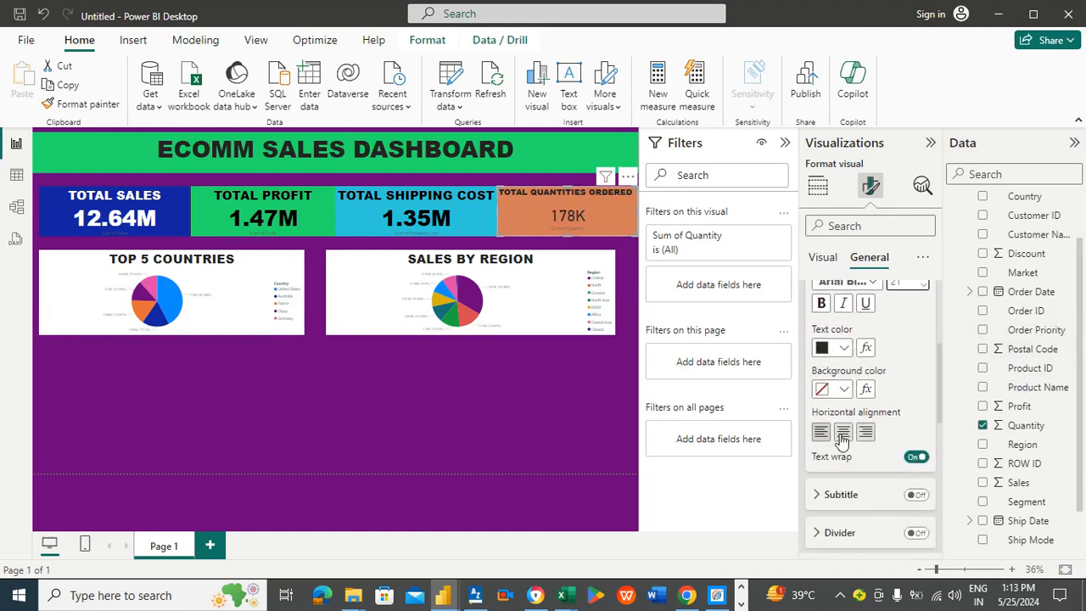
Step: Center the quantity card's title and set its font size to 28
left_click(842, 434)
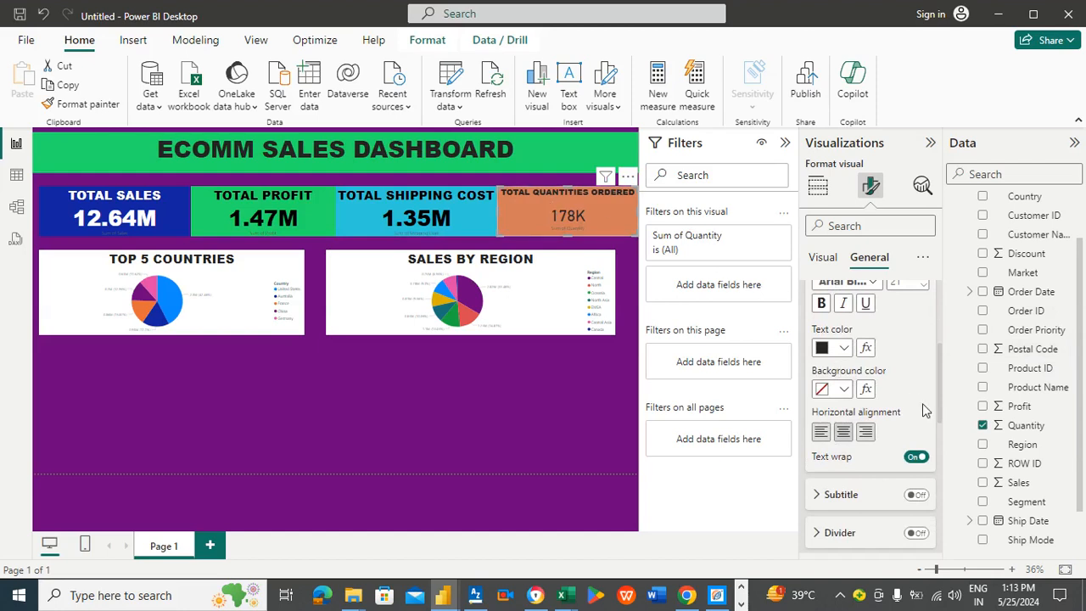
left_click_drag(944, 399, 943, 371)
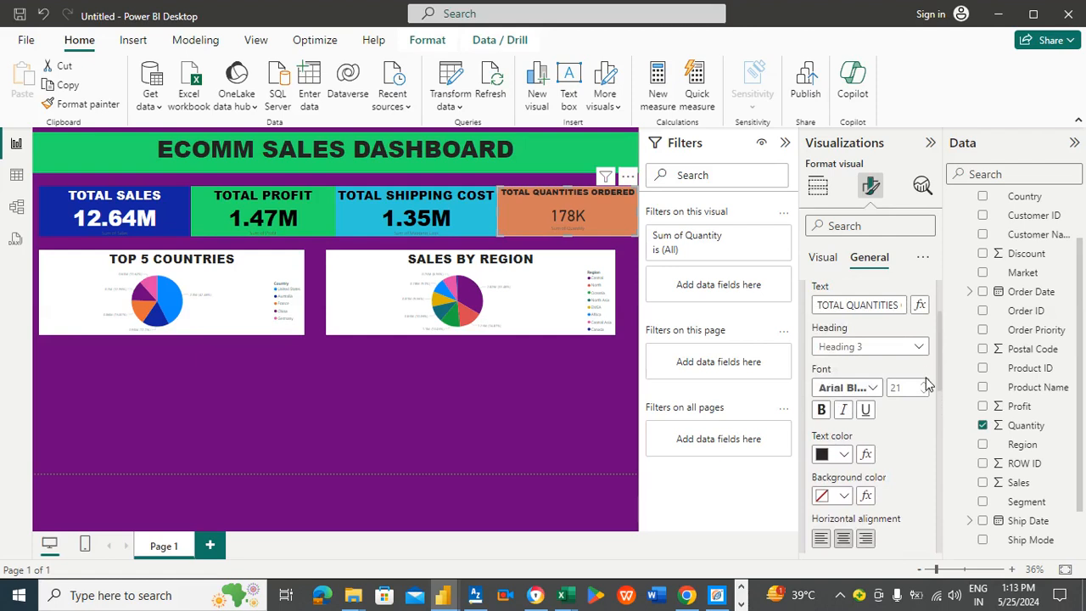
left_click(852, 391)
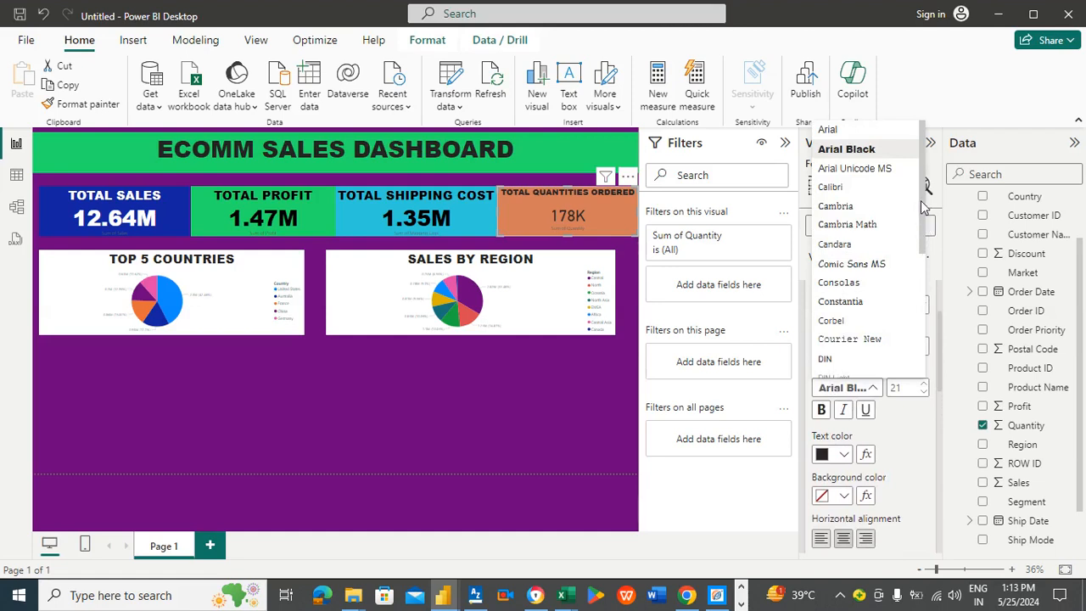
left_click(909, 424)
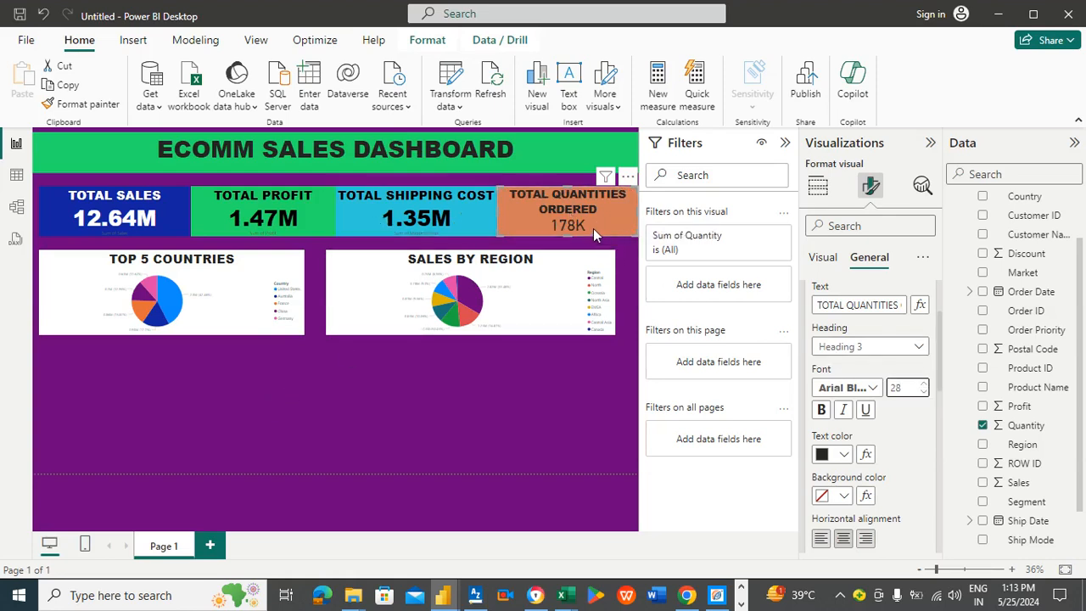
Step: Make the quantity card's callout value bold
left_click(819, 259)
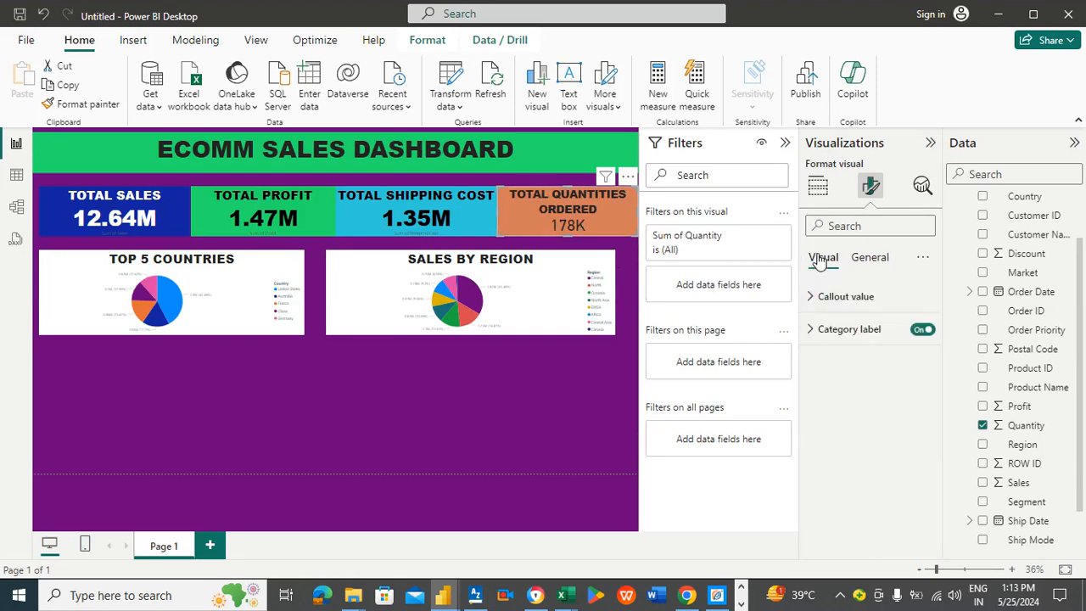
left_click(833, 299)
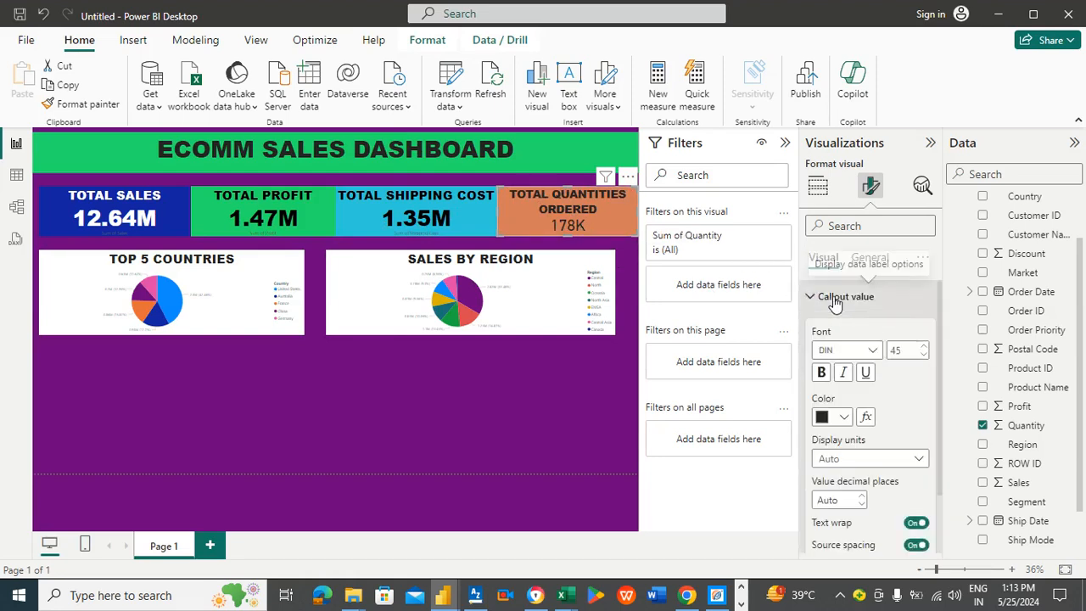
left_click(822, 378)
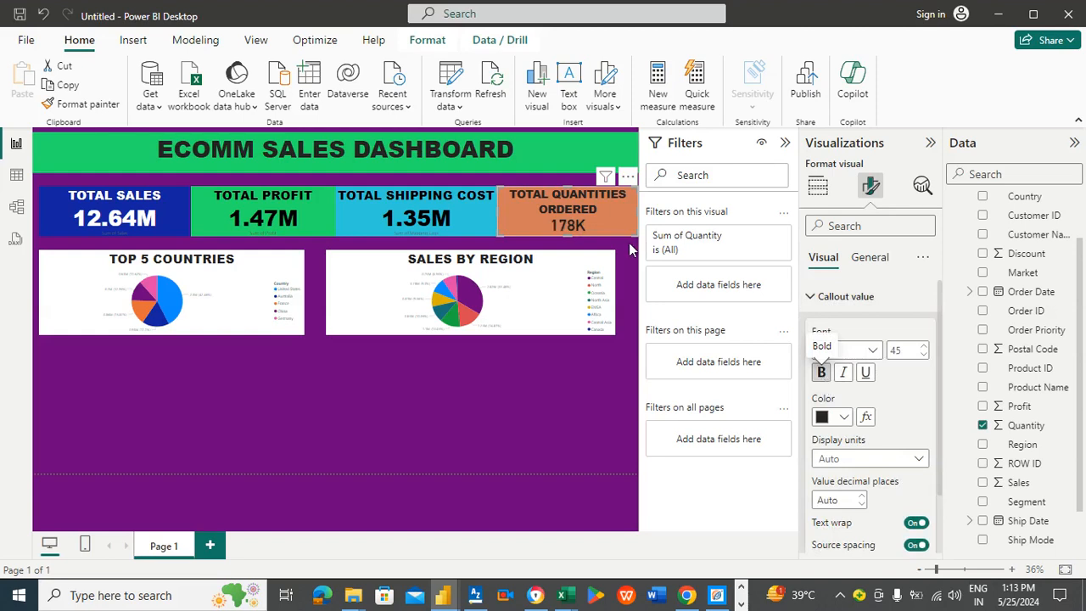
left_click(409, 437)
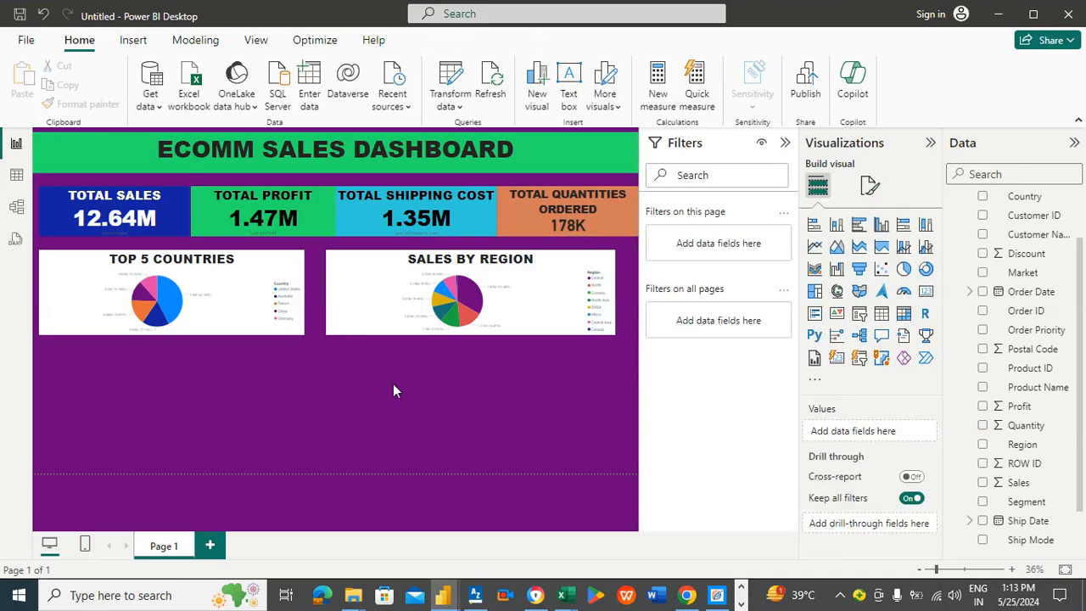
Step: Move and widen the two pie charts so together they fill the row beneath the KPI cards
left_click(295, 272)
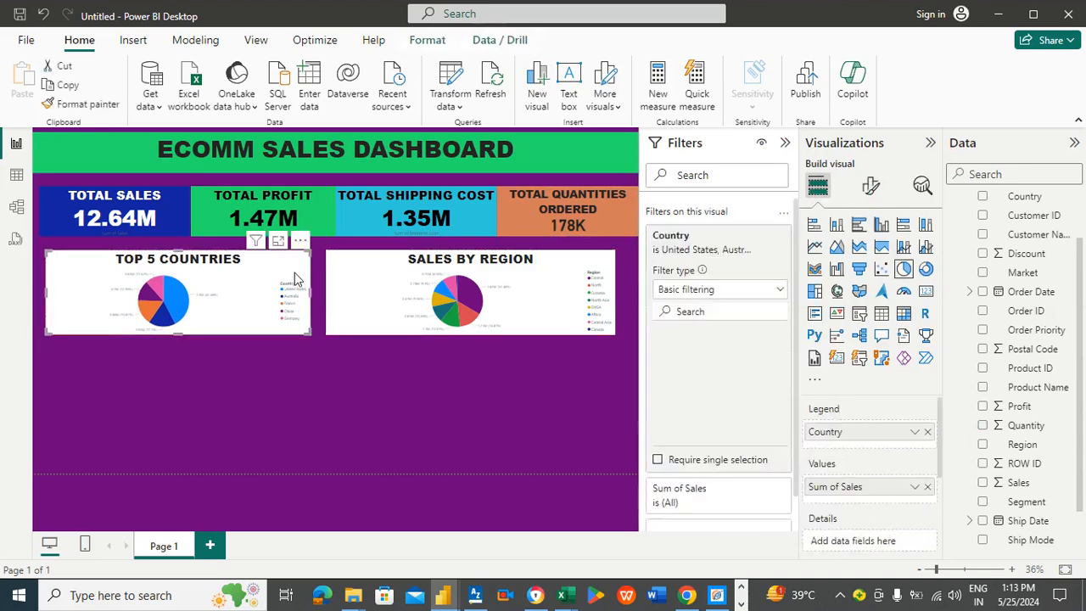
left_click_drag(385, 279, 408, 276)
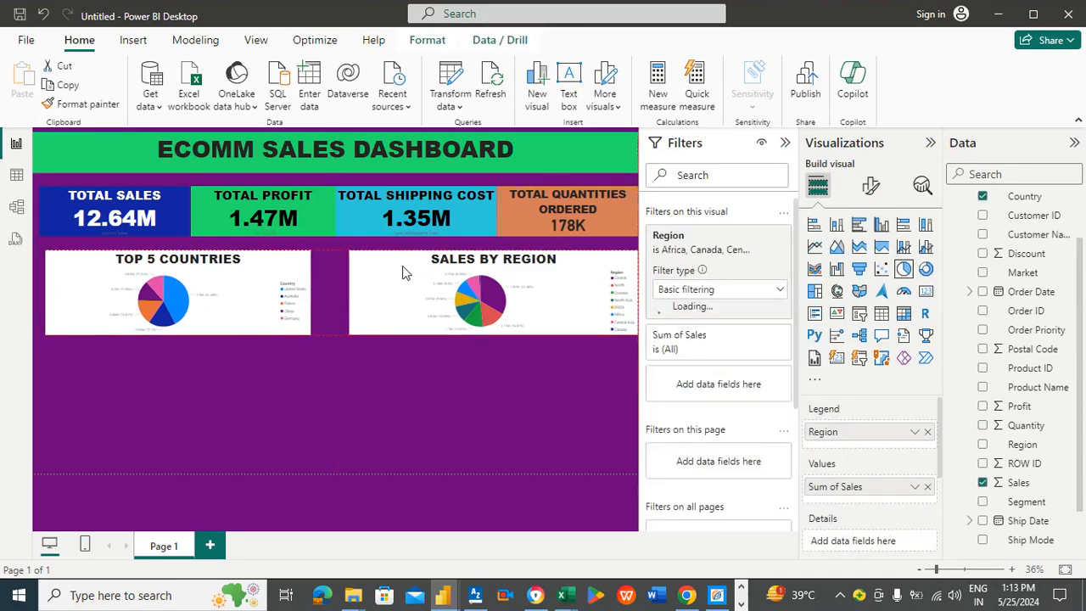
left_click(307, 282)
left_click_drag(309, 289, 346, 299)
left_click(294, 376)
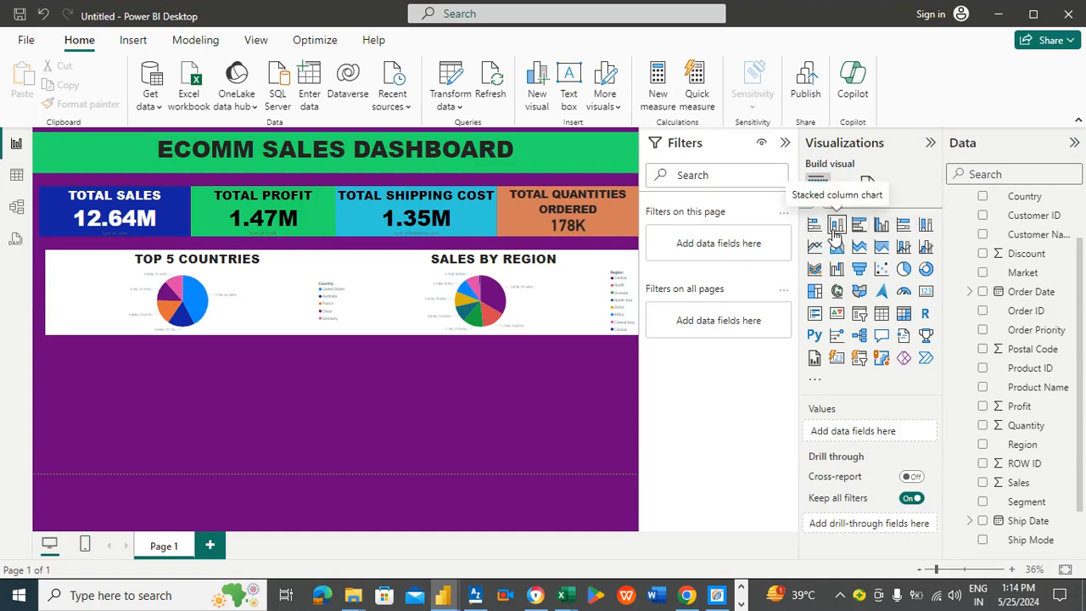
Step: Insert a narrow clustered column chart below the pie charts plotting Sales by Category
left_click(882, 224)
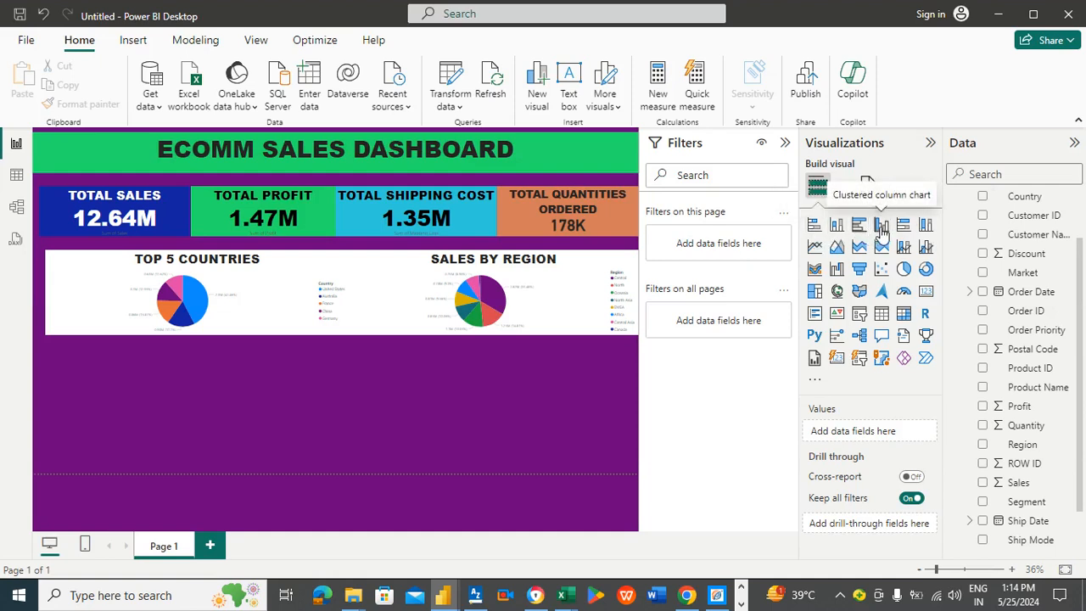
mouse_move(274, 365)
left_mouse_down()
mouse_move(260, 365)
mouse_move(274, 375)
left_mouse_up()
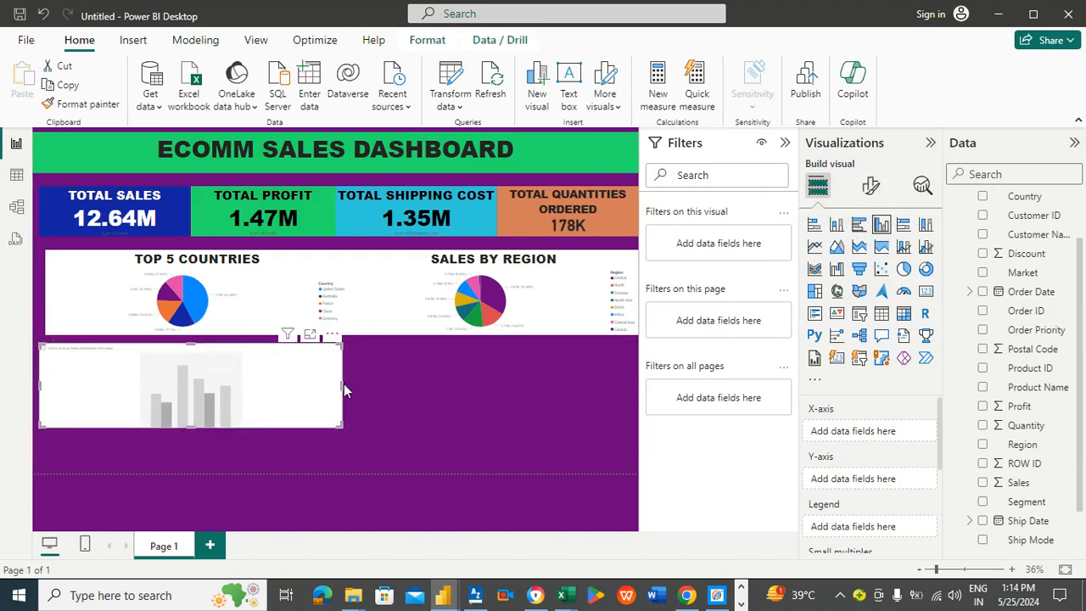
left_click_drag(341, 383, 201, 376)
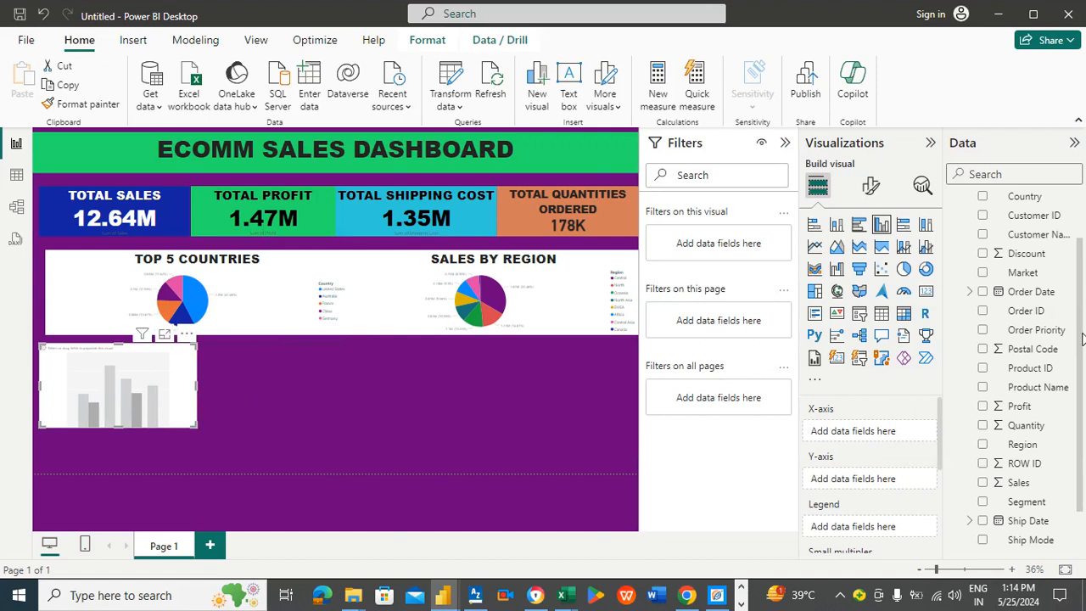
left_click_drag(1081, 333, 1081, 355)
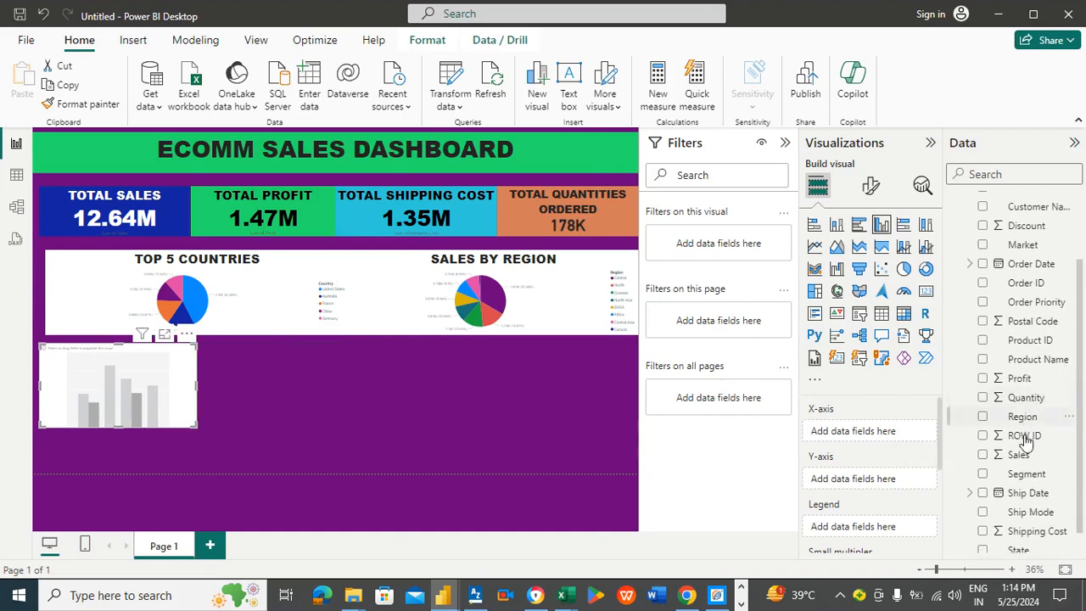
left_click_drag(1019, 456, 897, 477)
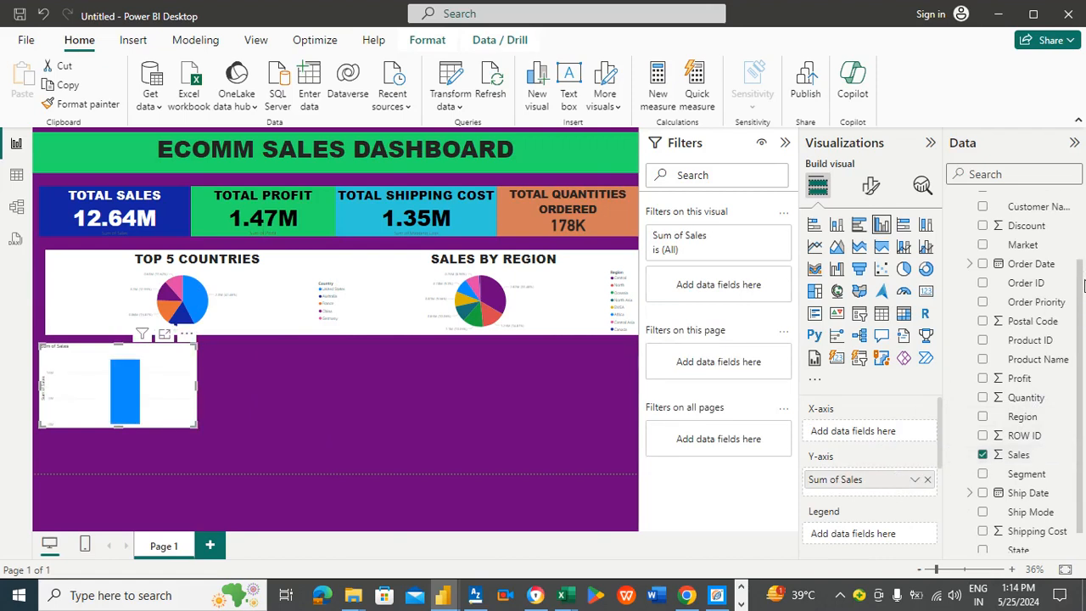
left_click_drag(1081, 278, 901, 430)
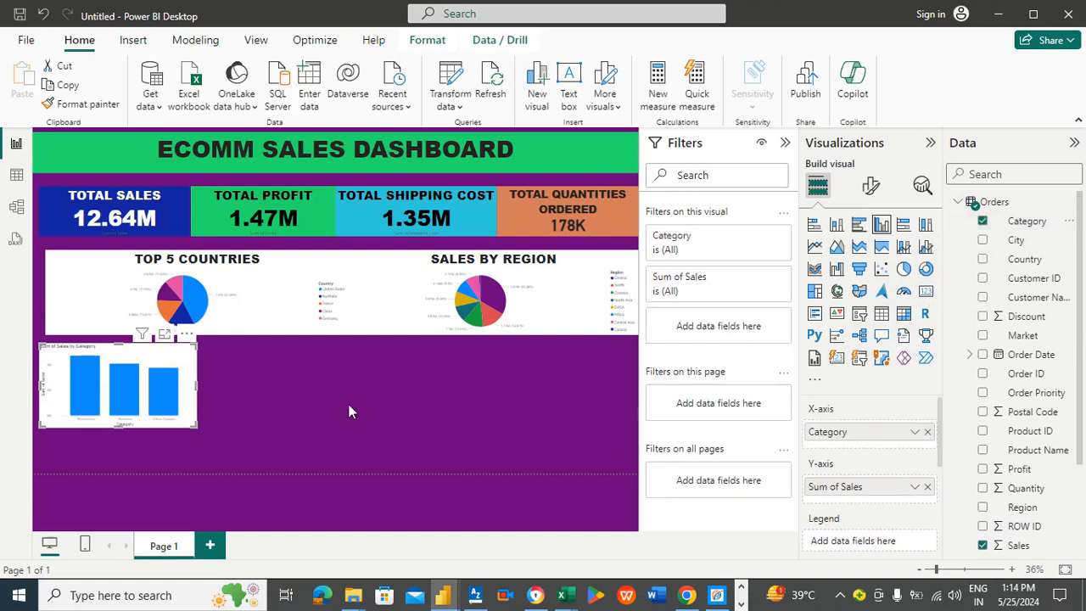
Step: Open the column chart in focus mode to inspect it, then return to the report
left_click(165, 335)
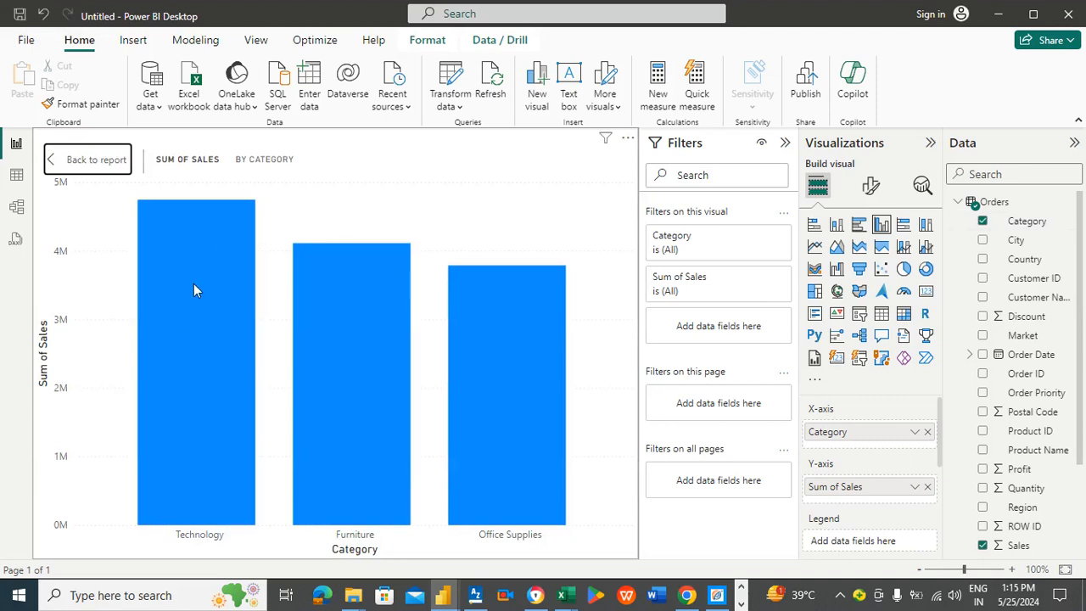
mouse_move(192, 284)
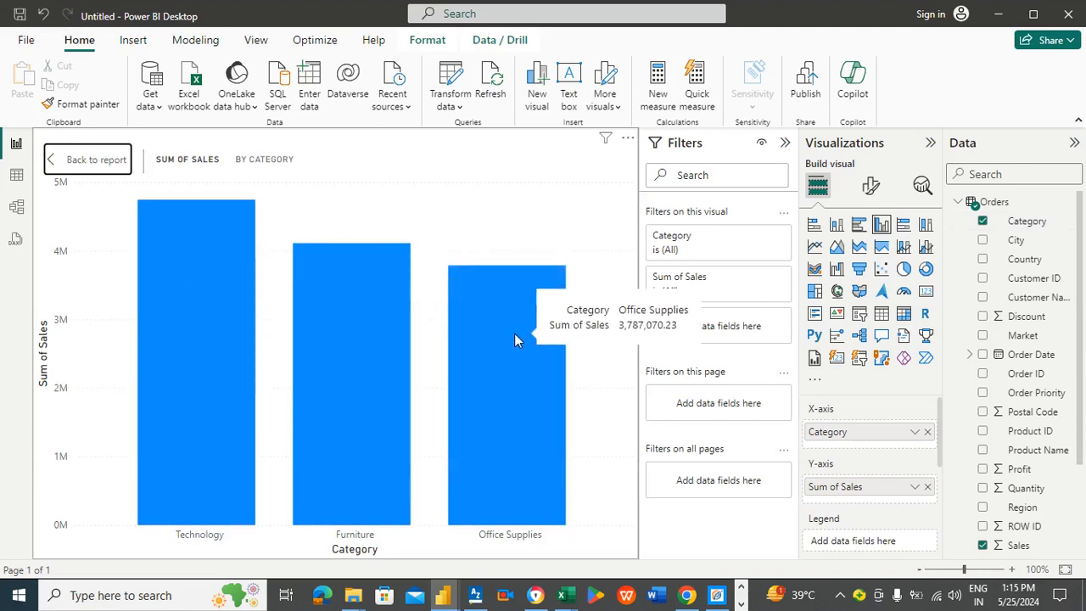
left_click(96, 160)
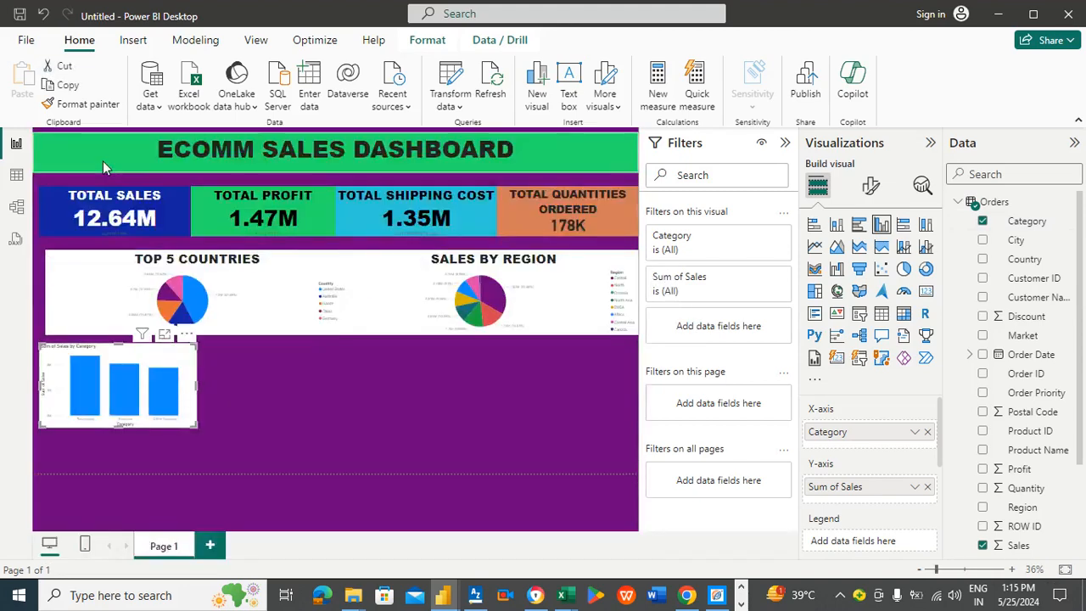
Step: Add a treemap beside the column chart and raise its top edge to match the chart's height
left_click(276, 395)
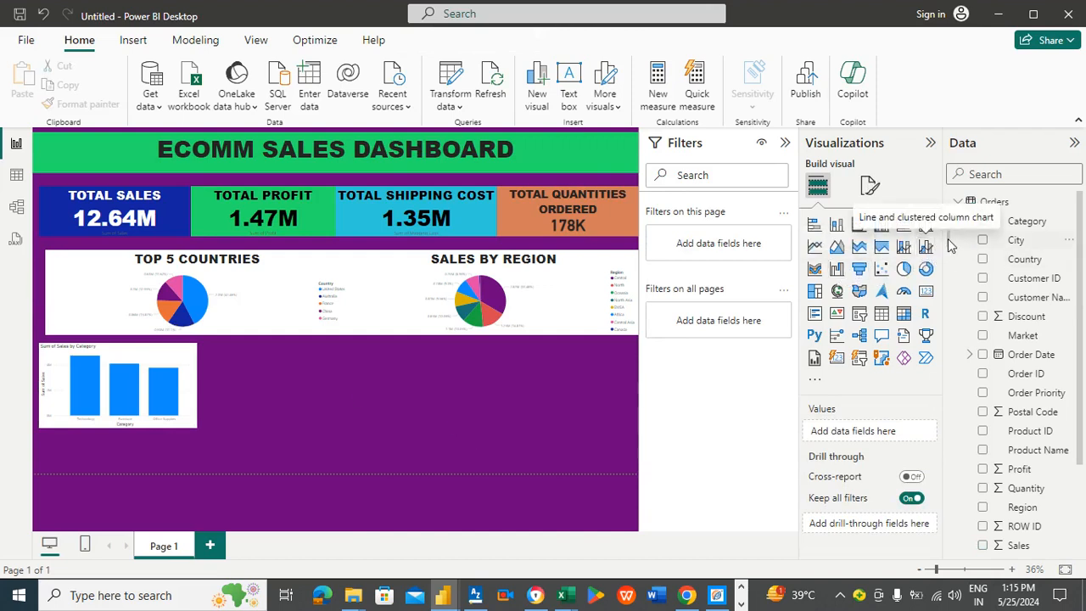
left_click(815, 294)
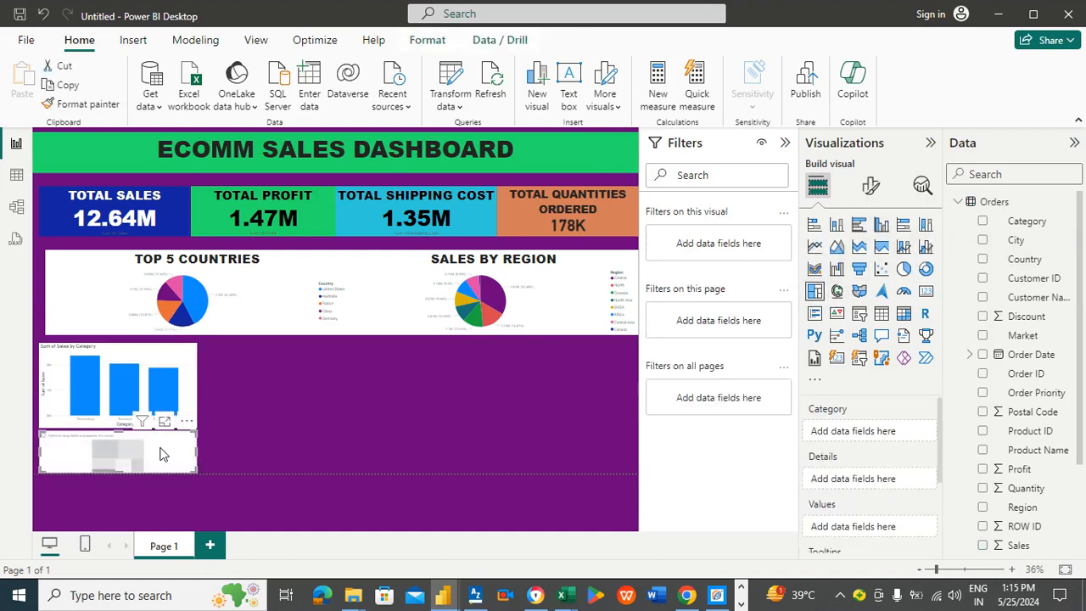
left_click_drag(163, 454, 323, 404)
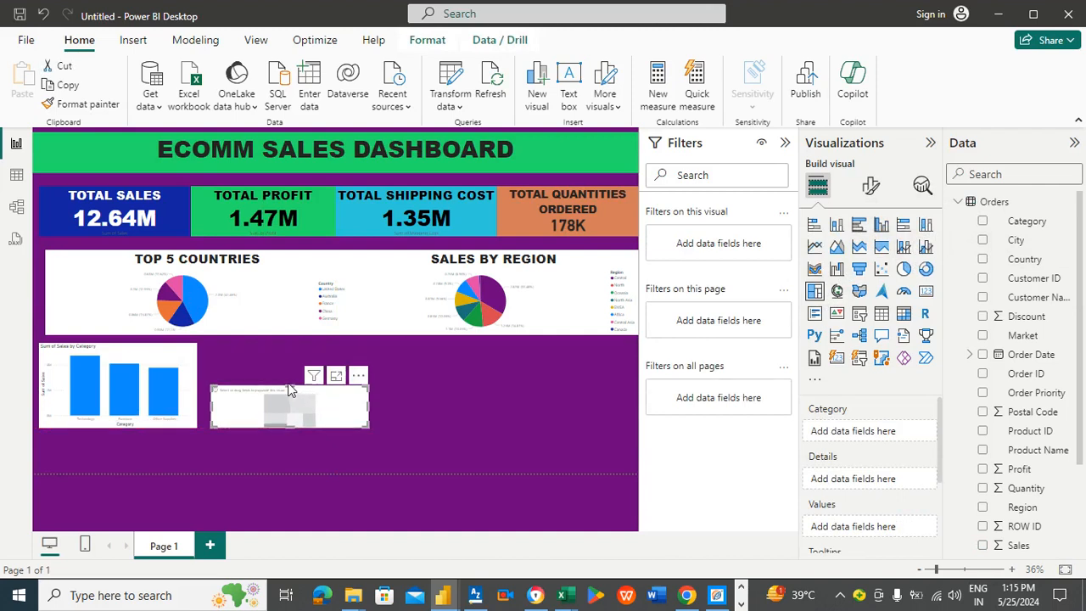
key("Escape")
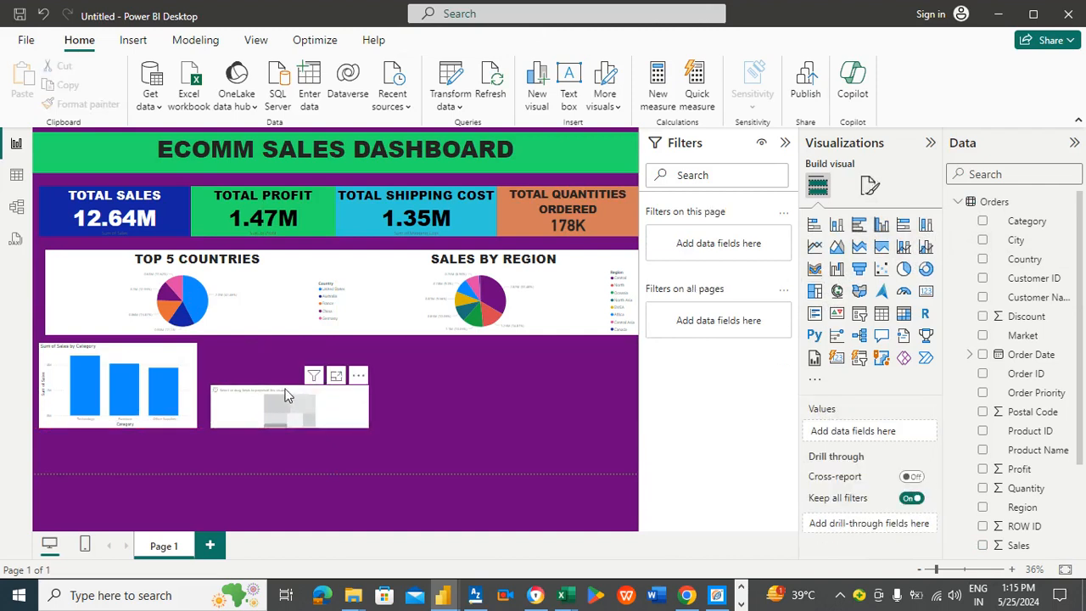
left_click(287, 395)
left_click_drag(292, 386, 290, 346)
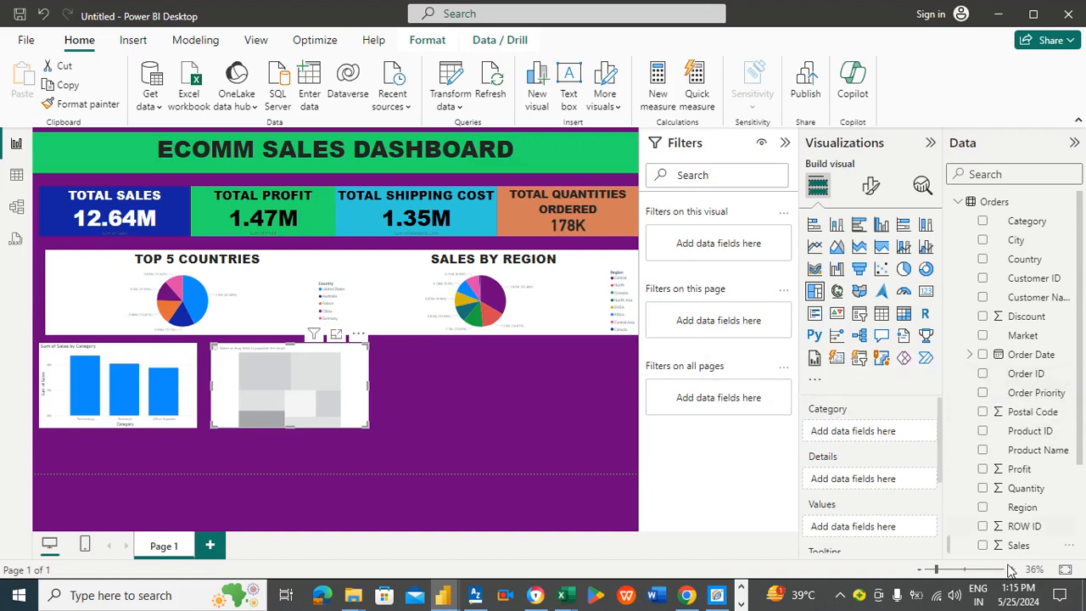
Step: Fill the treemap with Sales as values and State as category
left_click_drag(1018, 546, 891, 526)
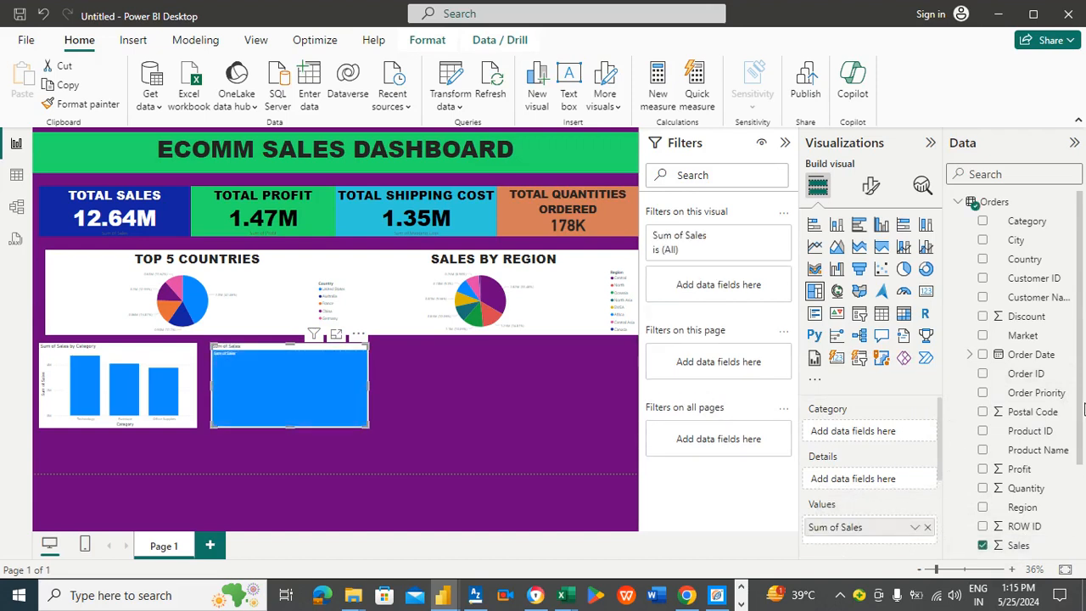
scroll(1082, 428, "down", 2)
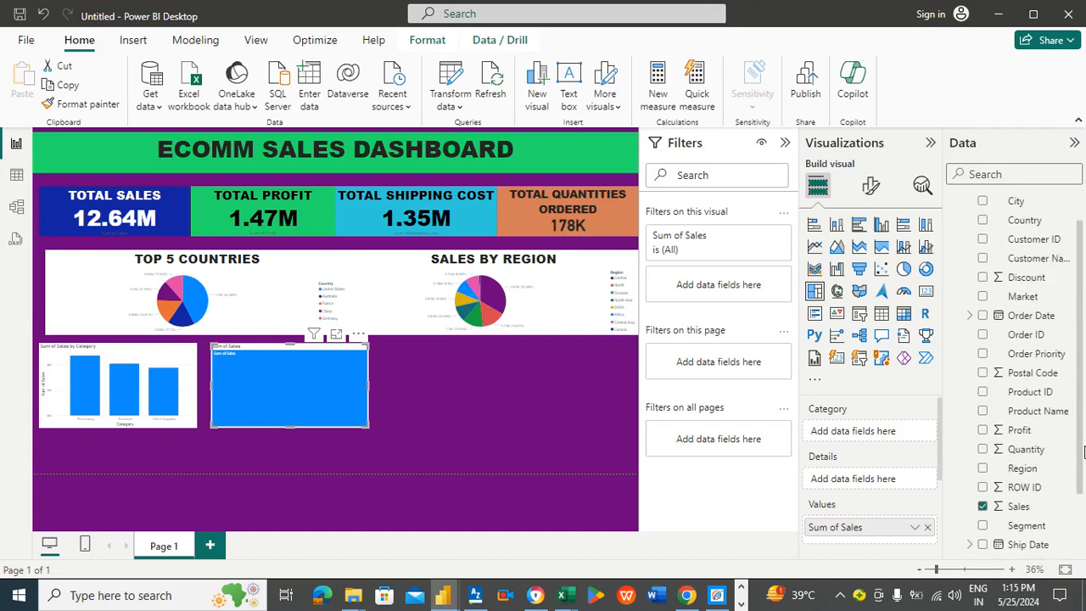
scroll(1082, 465, "down", 3)
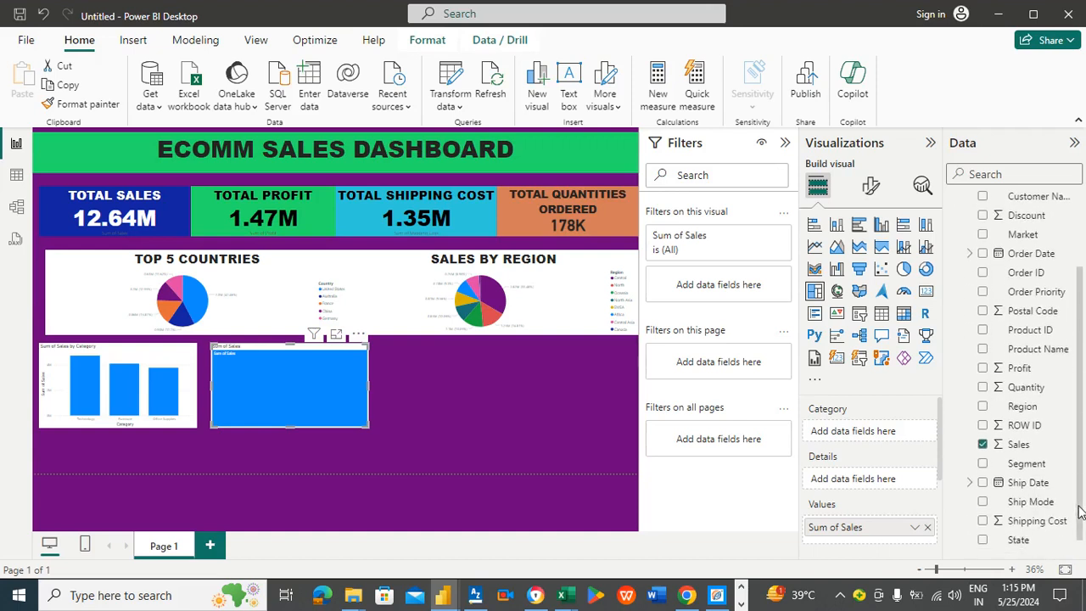
left_click_drag(1020, 531, 906, 435)
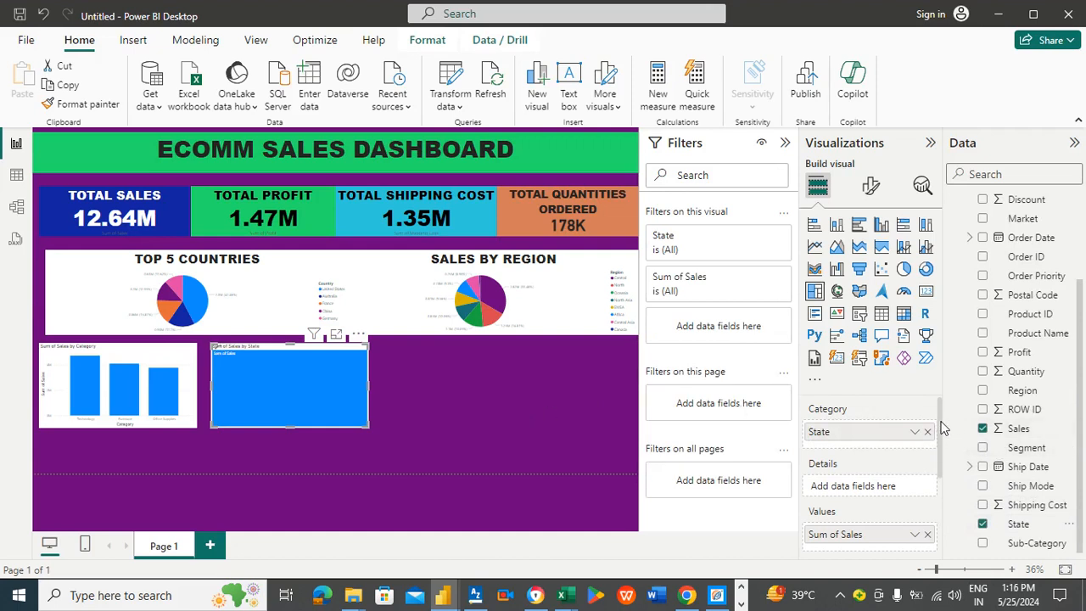
scroll(944, 433, "down", 1)
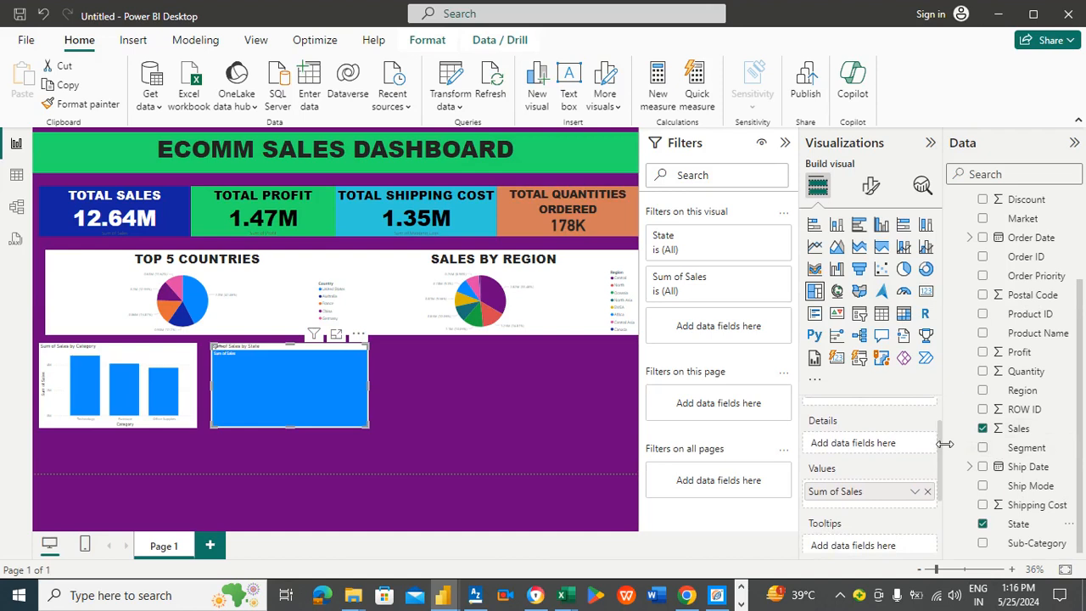
scroll(945, 443, "up", 1)
scroll(944, 462, "down", 1)
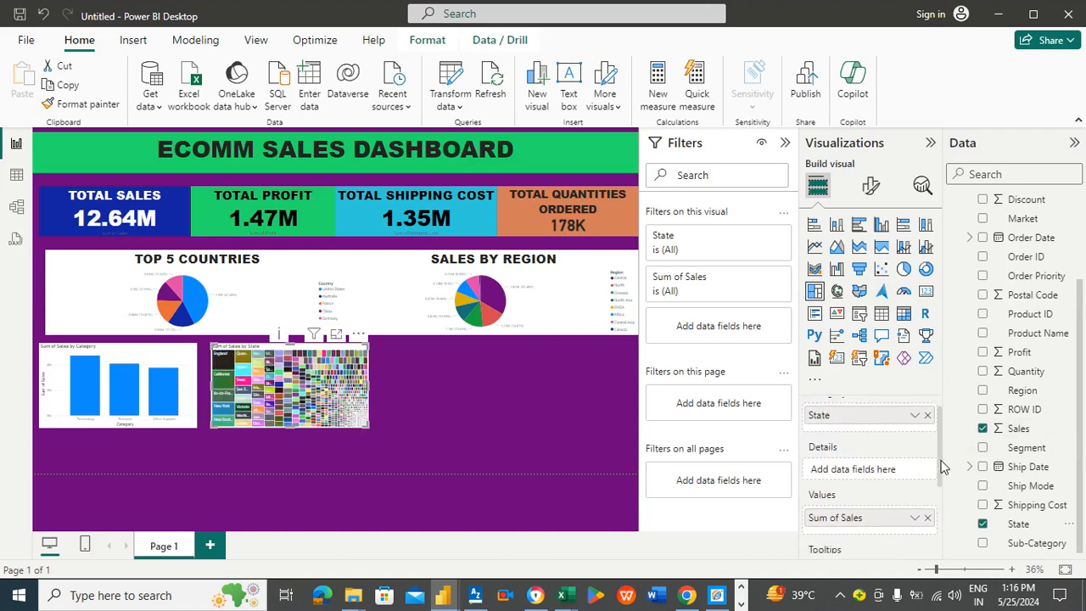
scroll(944, 466, "up", 1)
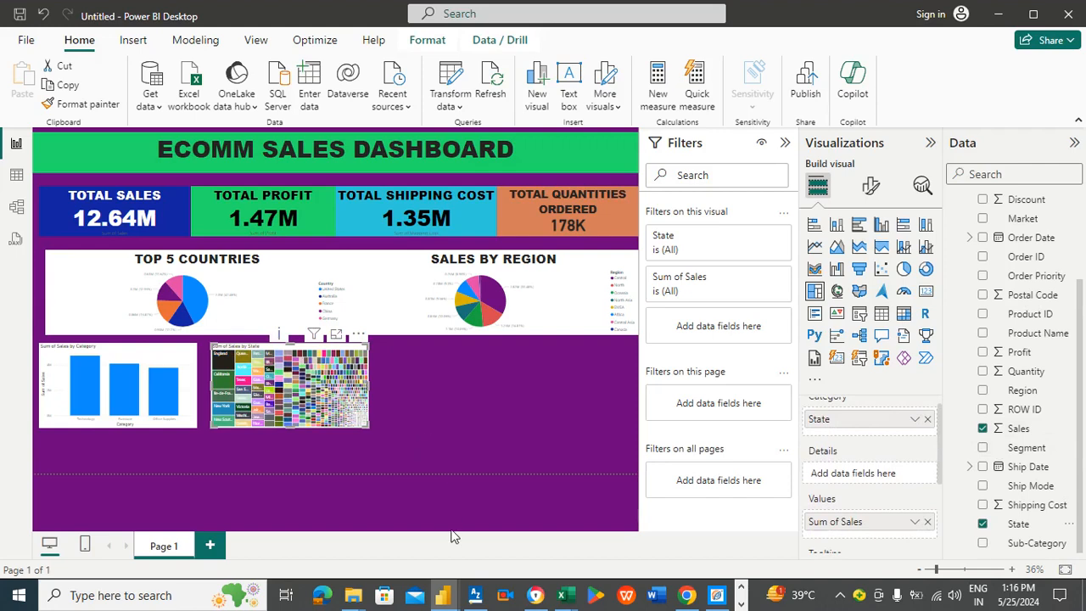
Step: Switch to the original Ecomm sales dashboard file for reference and return to the new report
mouse_move(445, 594)
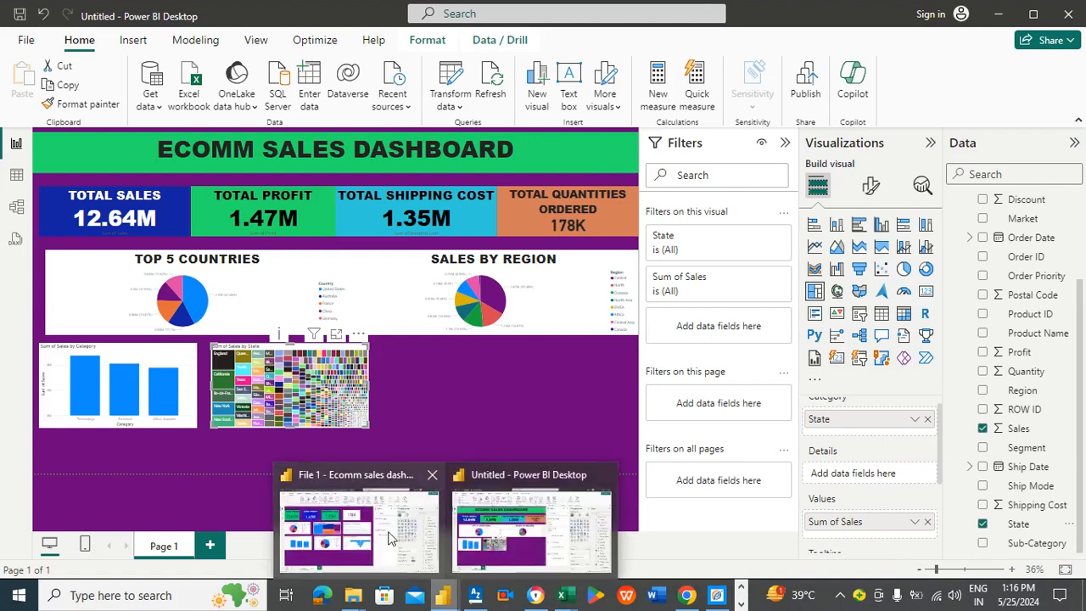
left_click(349, 543)
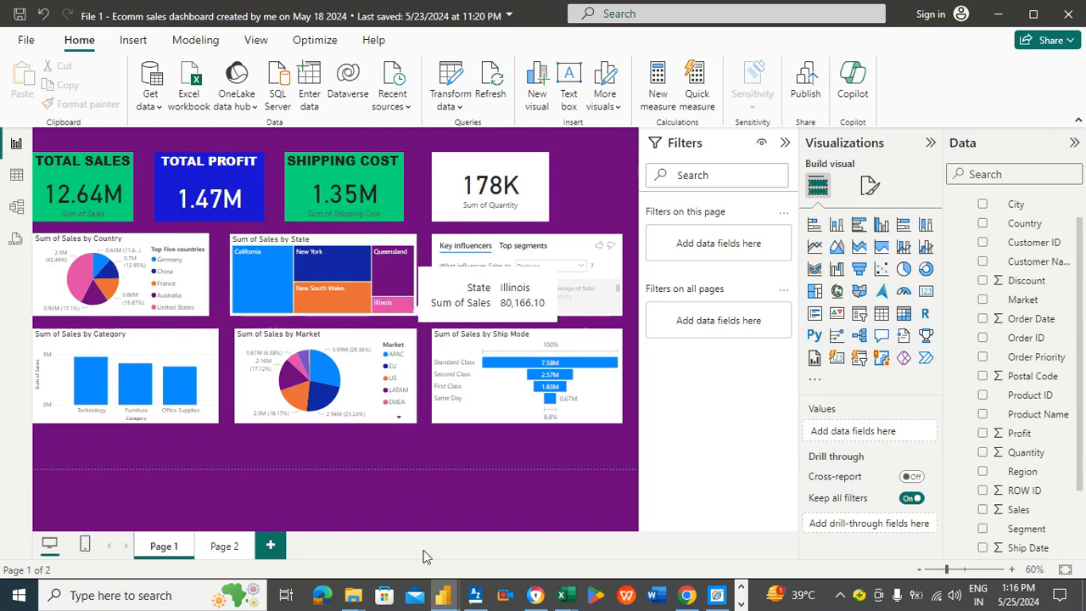
mouse_move(443, 597)
left_click(509, 557)
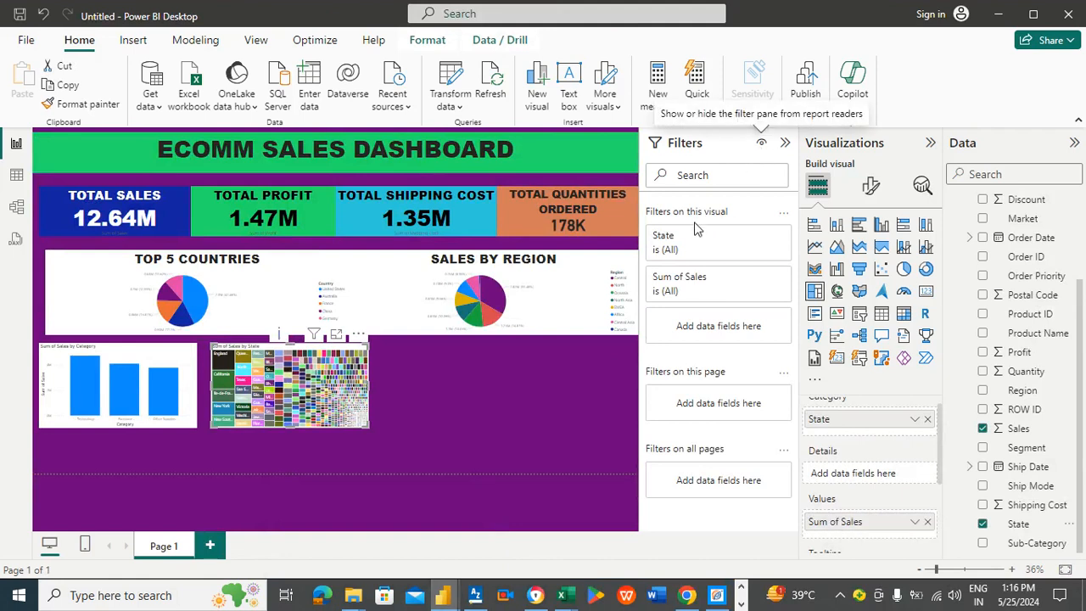
Step: Filter the treemap's State field to California, New York and New South Wales
left_click(707, 247)
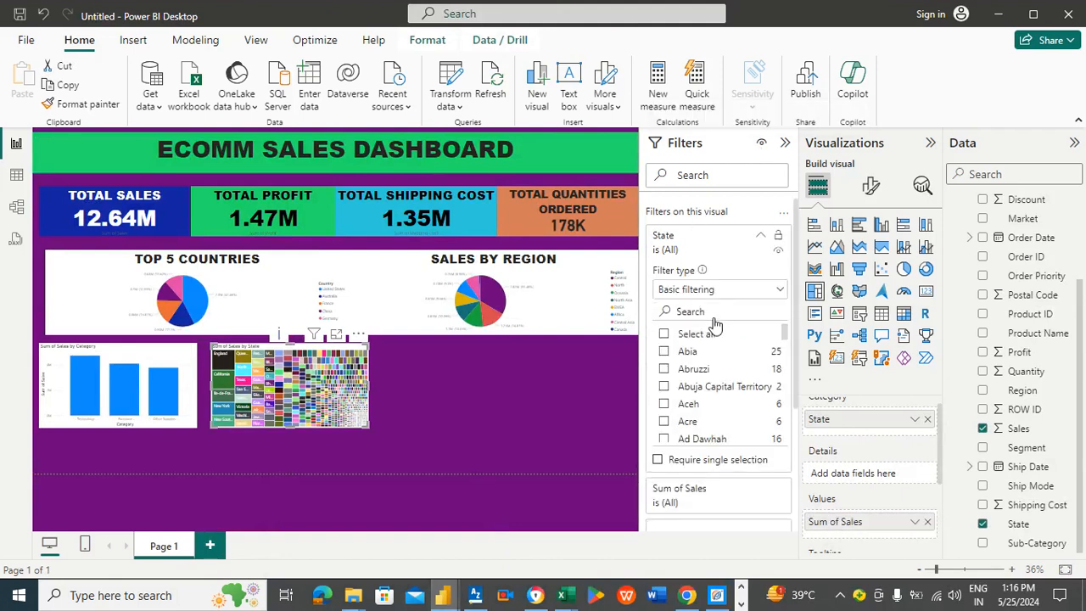
type("cALI")
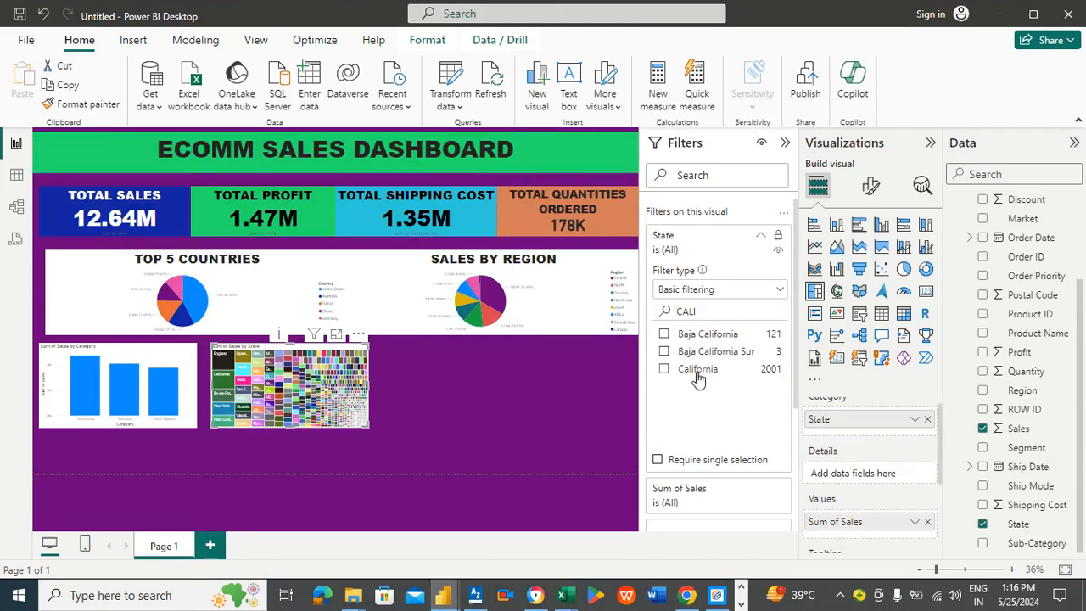
left_click(696, 373)
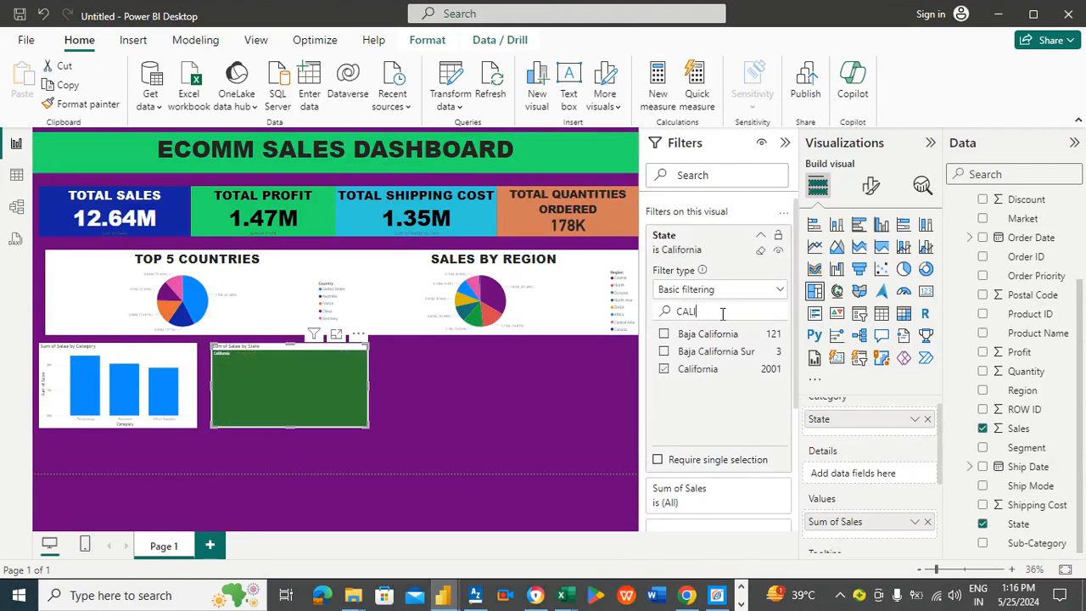
key("BackSpace")
key("BackSpace")
type("NEW")
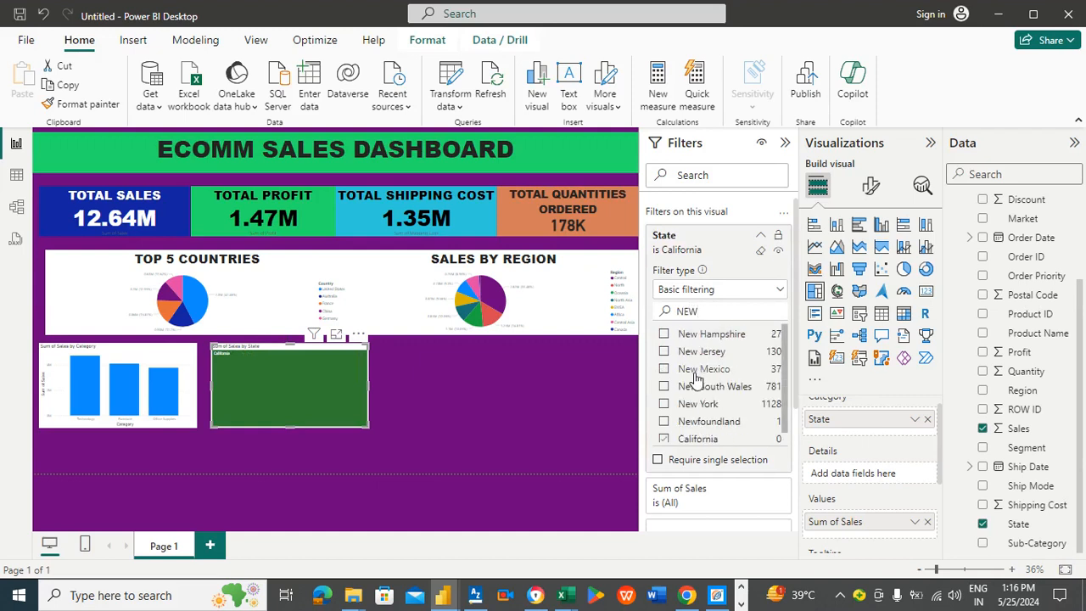
left_click(700, 404)
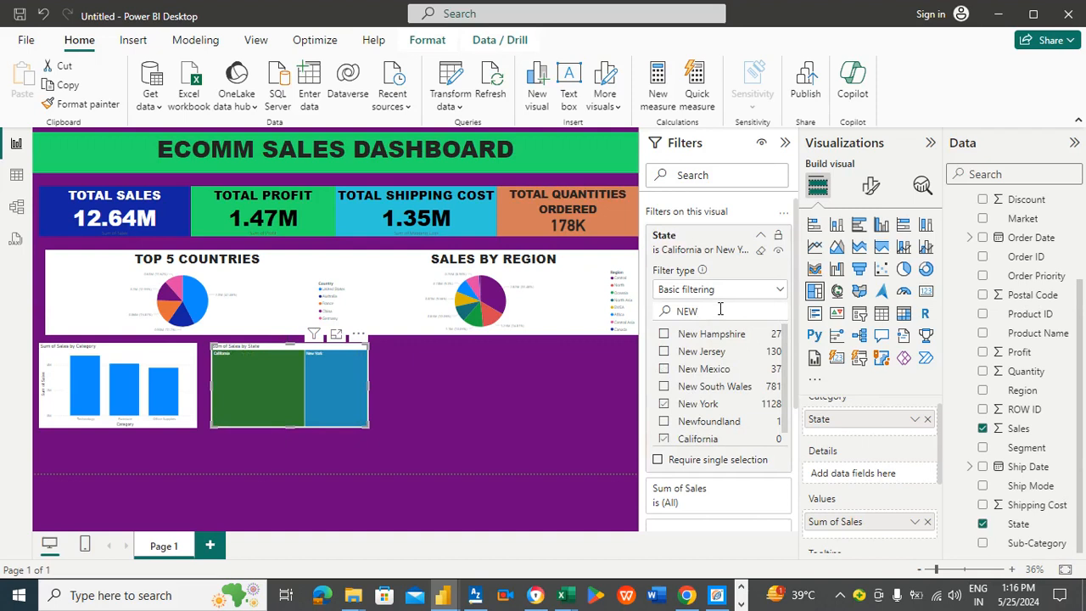
left_click(705, 386)
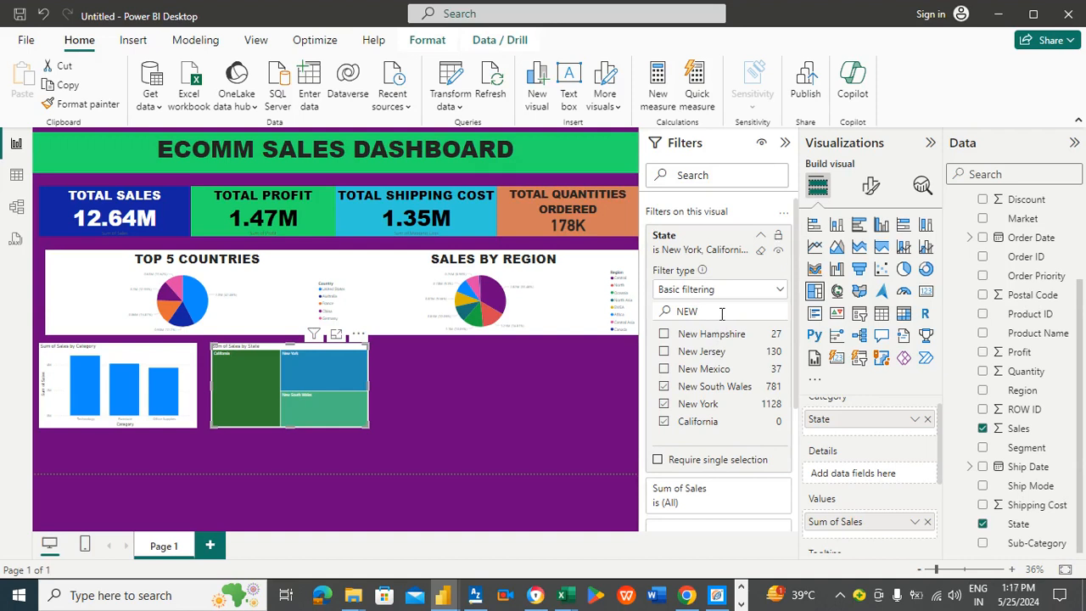
Step: Add Queensland and Illinois to the treemap's State filter
key("BackSpace")
key("BackSpace")
key("BackSpace")
type("O")
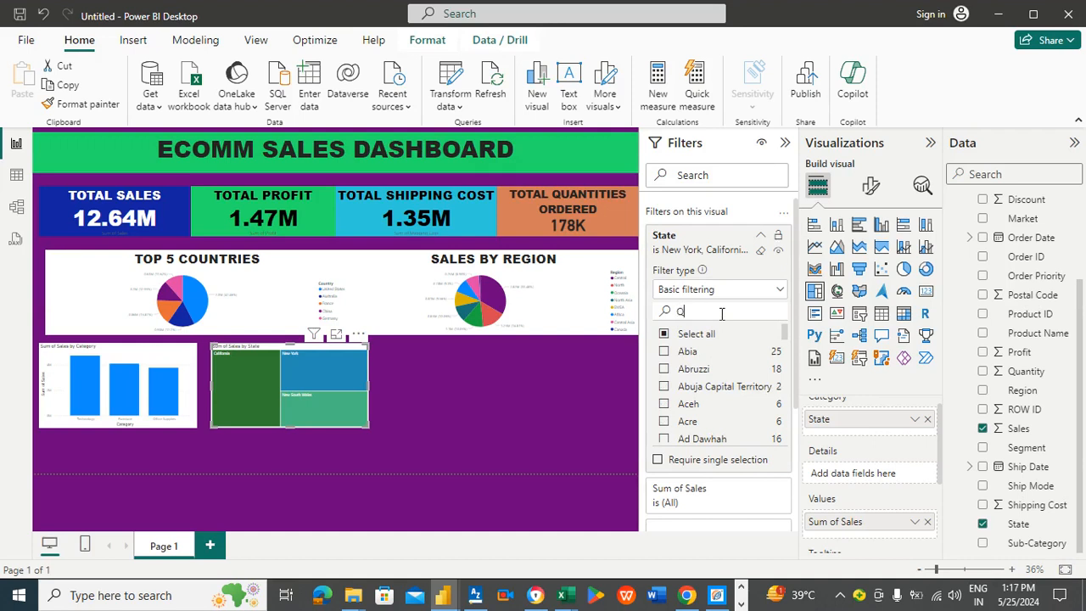
type("UEE")
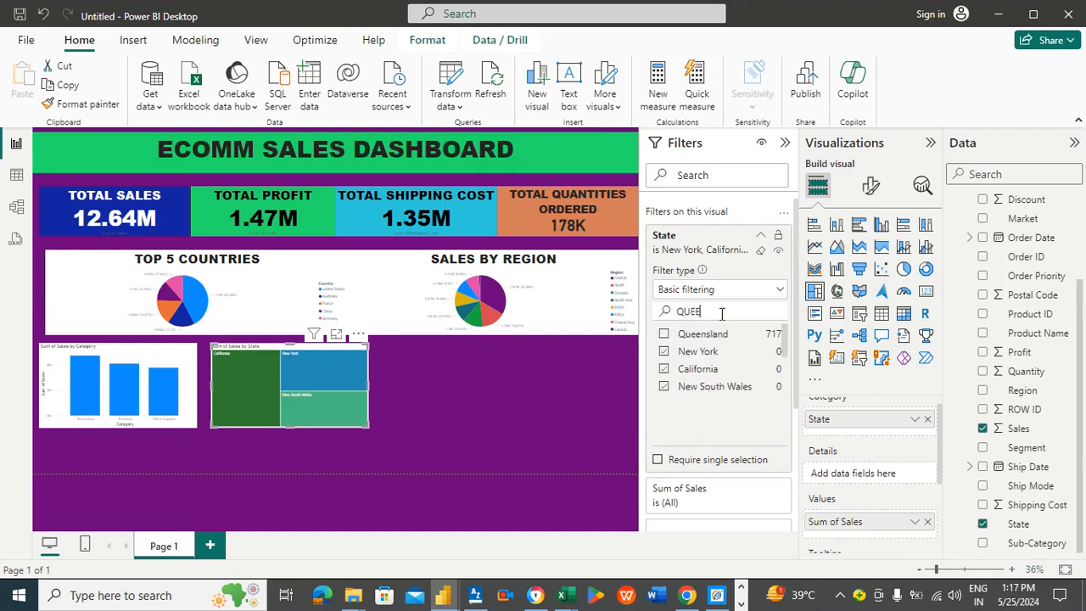
left_click(677, 338)
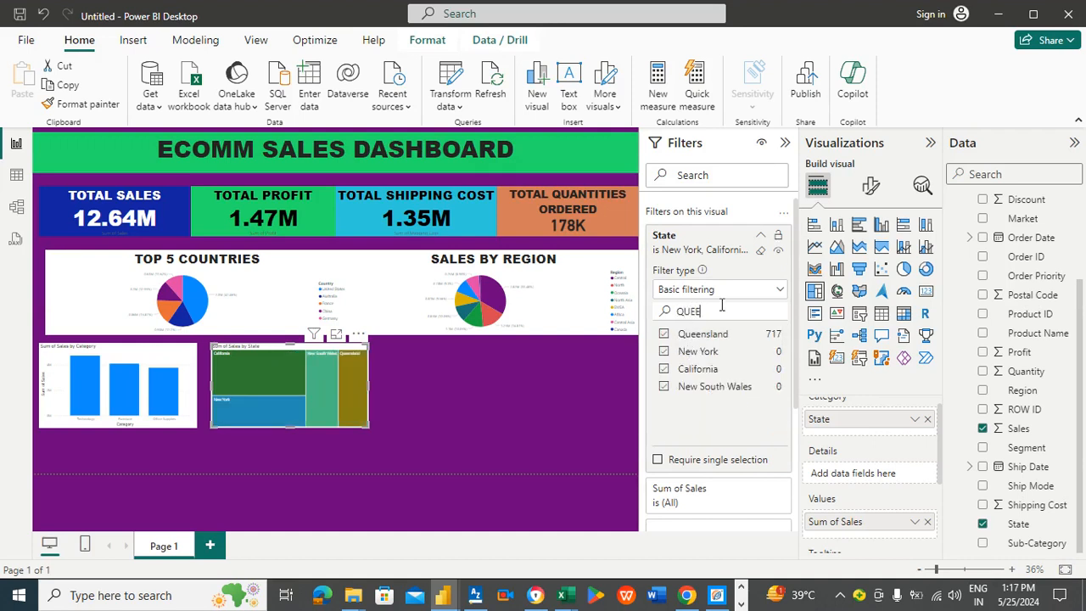
key("BackSpace")
key("BackSpace")
key("BackSpace")
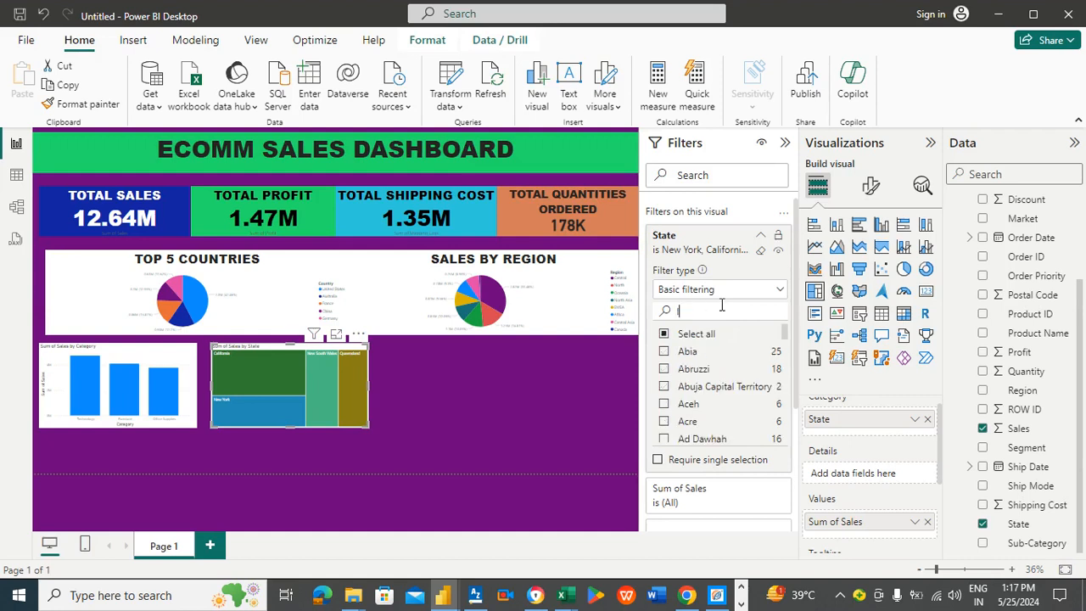
type("ILLI")
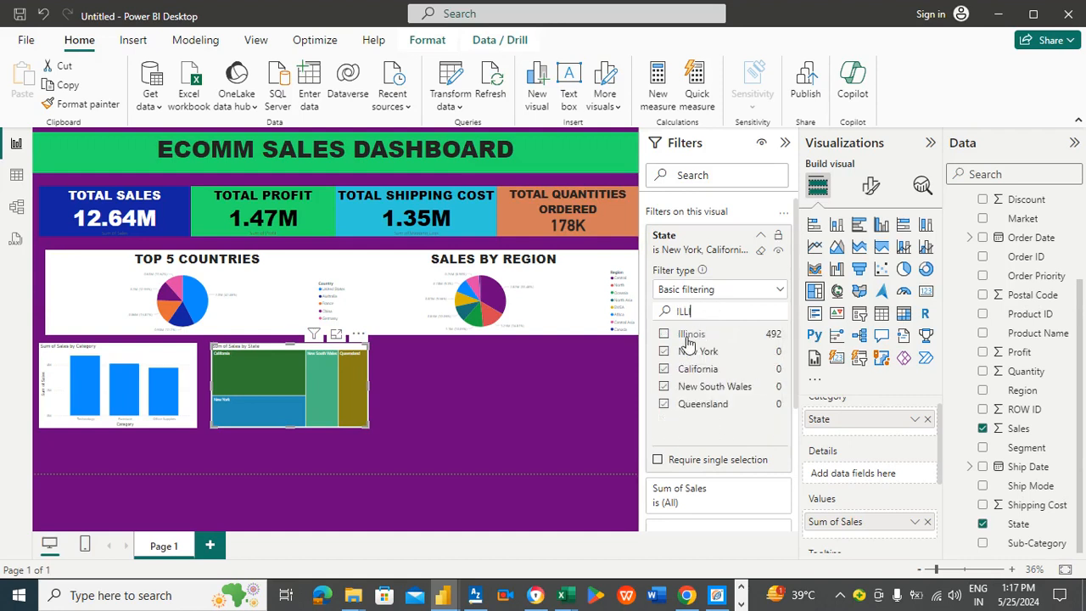
left_click(539, 399)
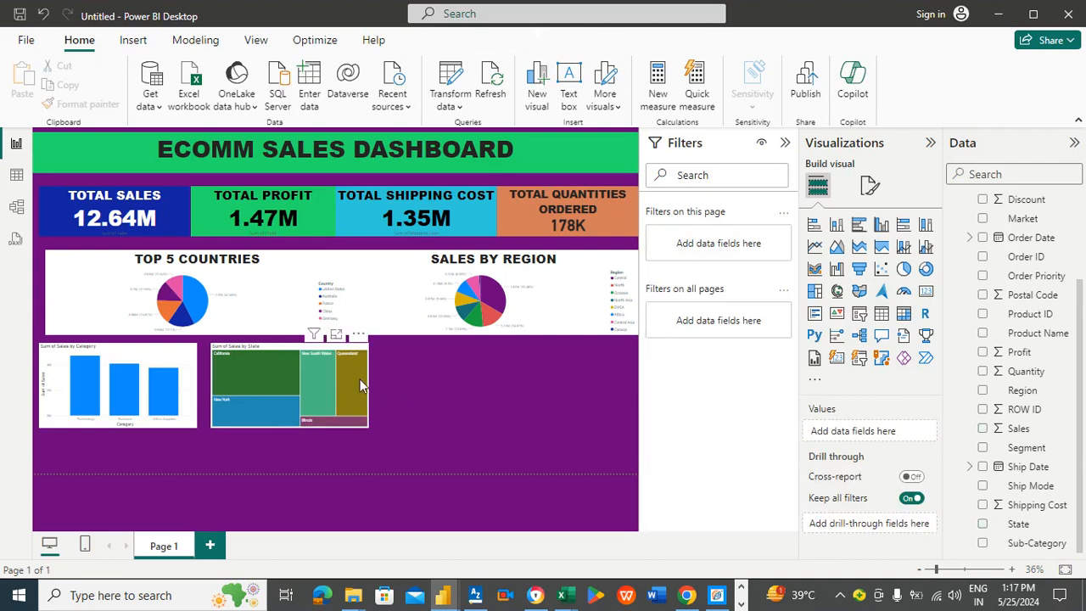
Step: Retitle the treemap as TOP 5 STATES (SALES)
left_click(867, 194)
left_click(454, 386)
left_click(339, 349)
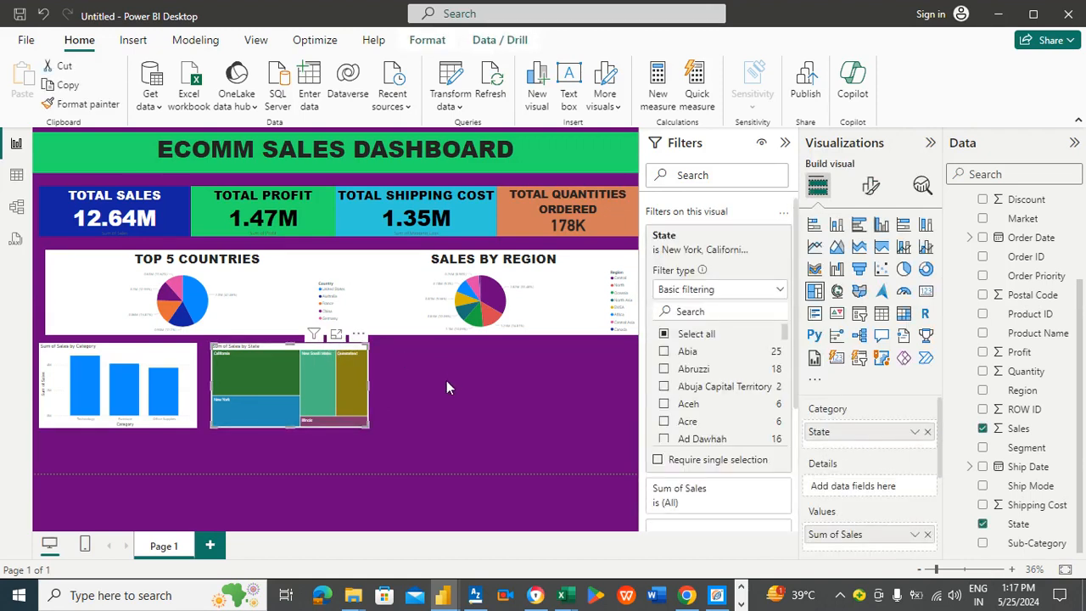
left_click(873, 191)
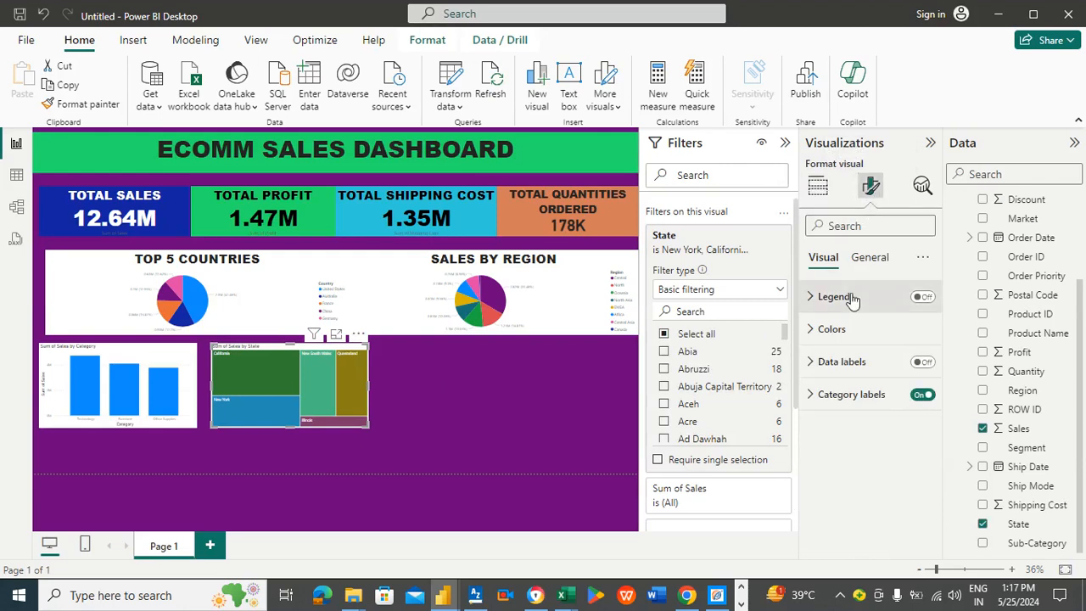
left_click(870, 257)
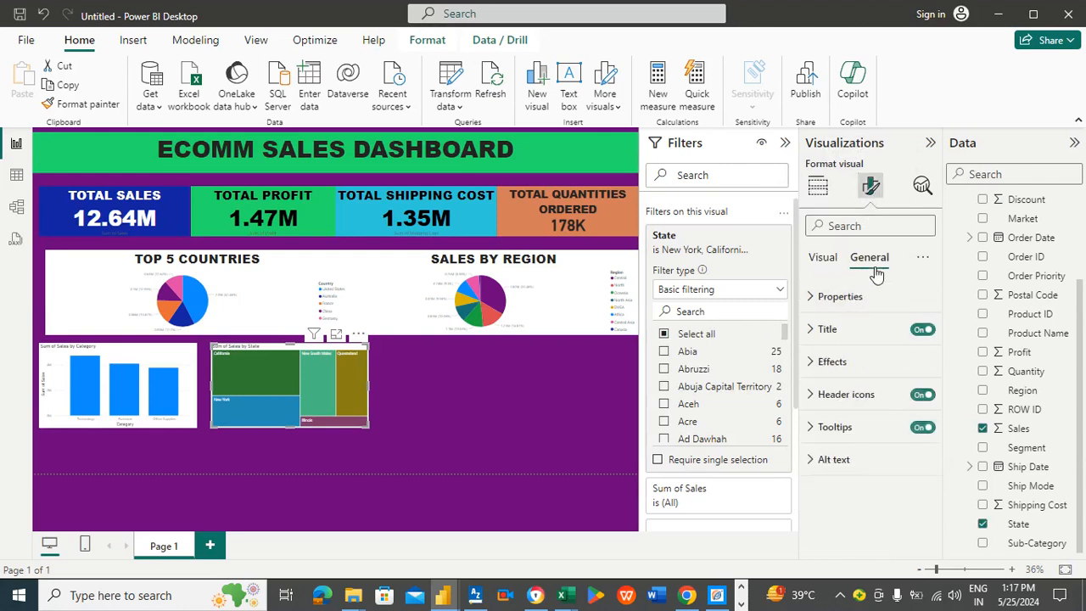
left_click(828, 333)
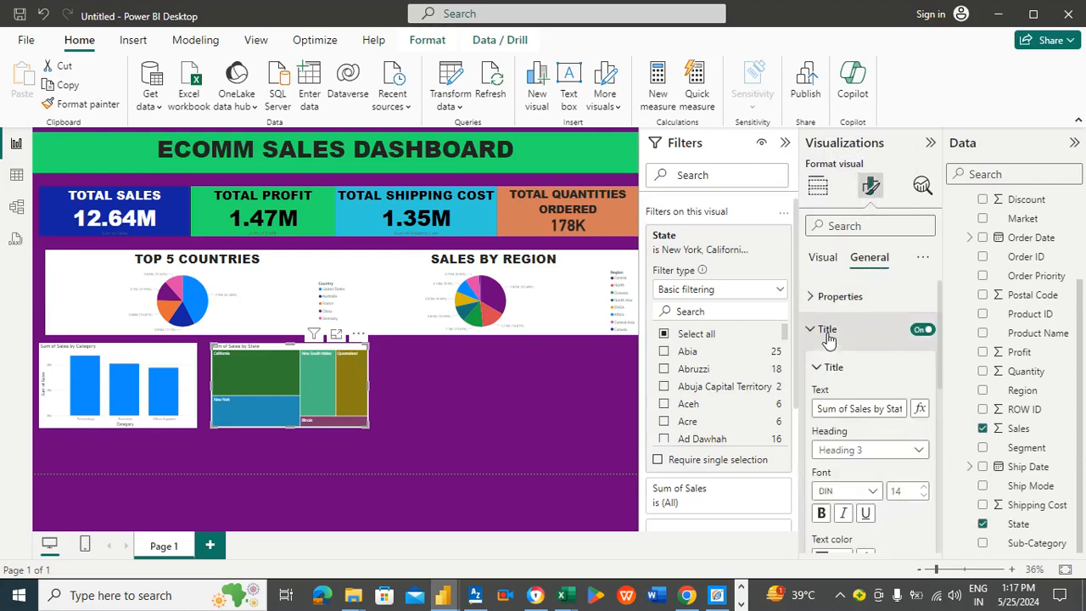
left_click(853, 407)
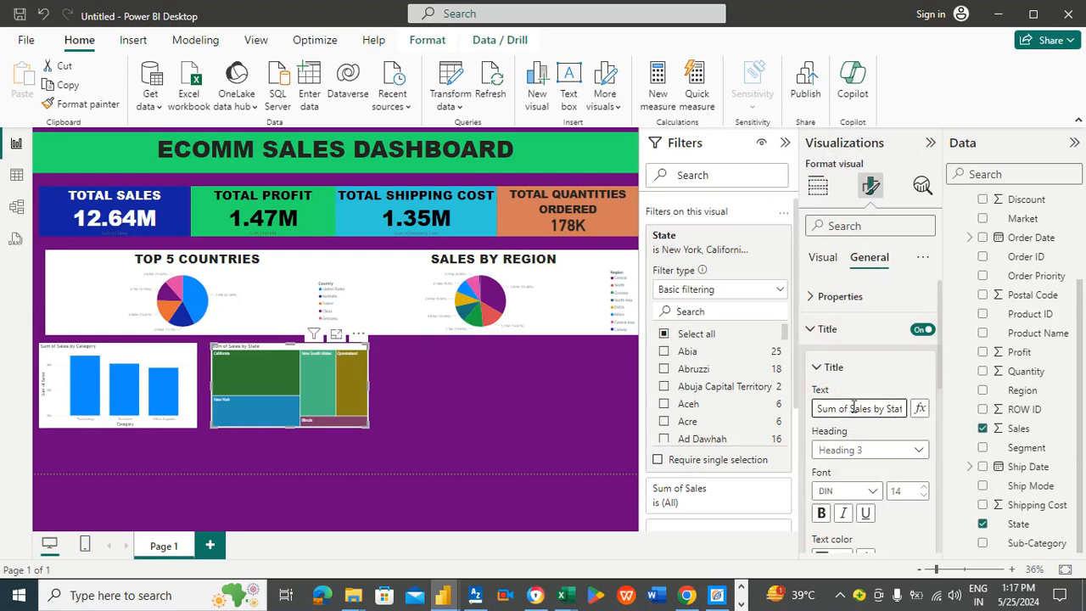
key("ctrl+a")
type("sa")
type("TOP")
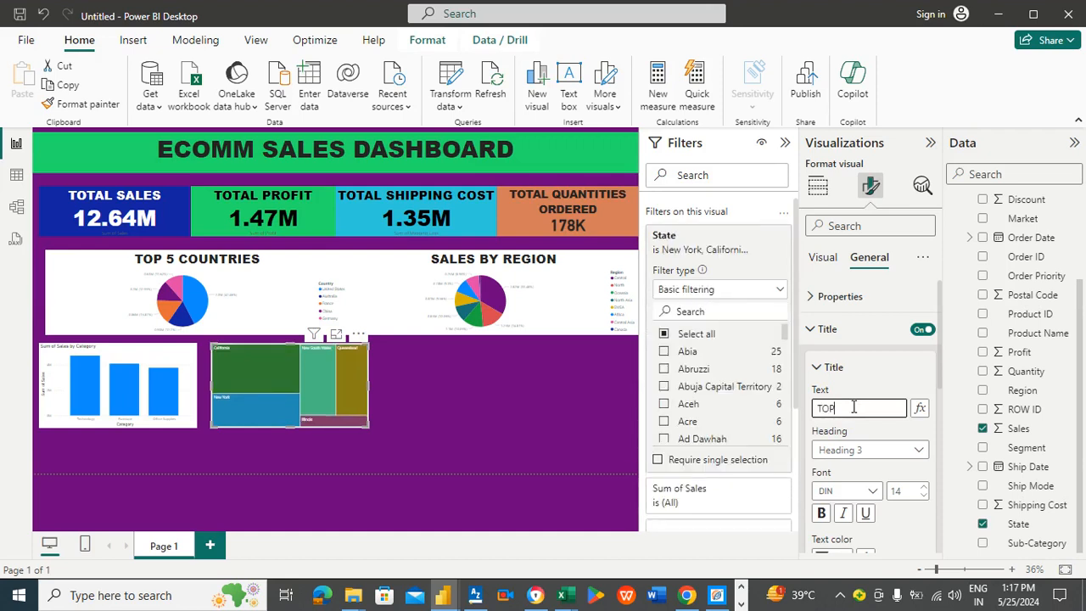
type(" 5")
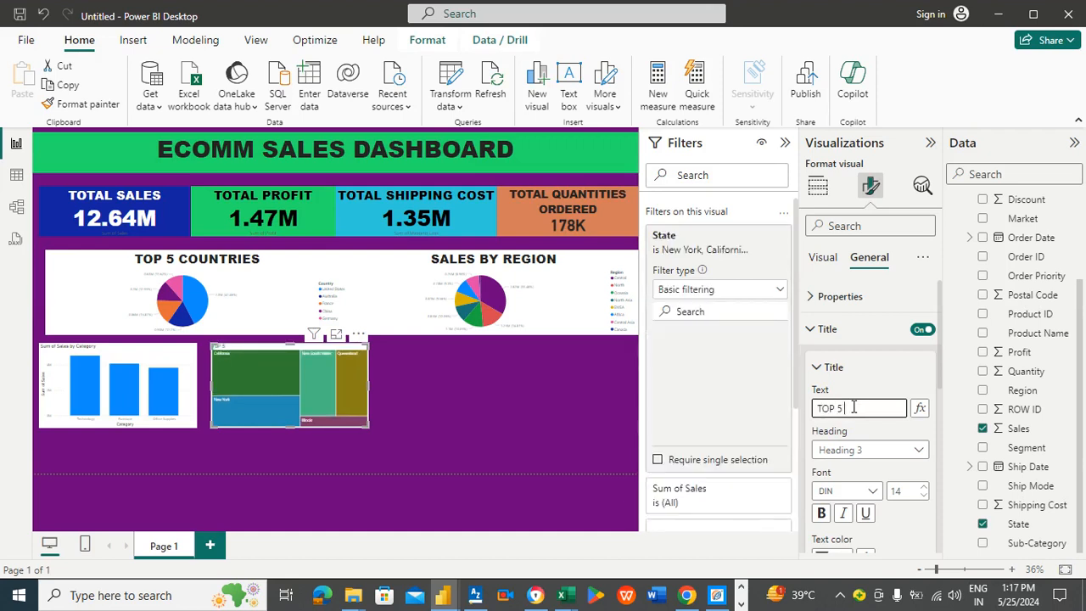
type(" STA")
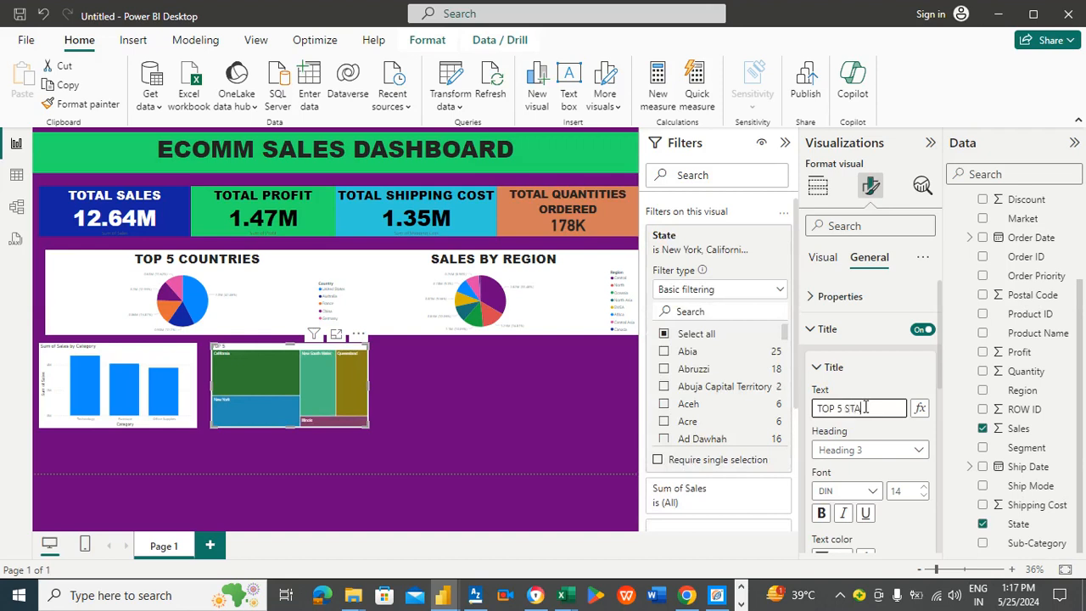
type("TES (")
type("SALES)")
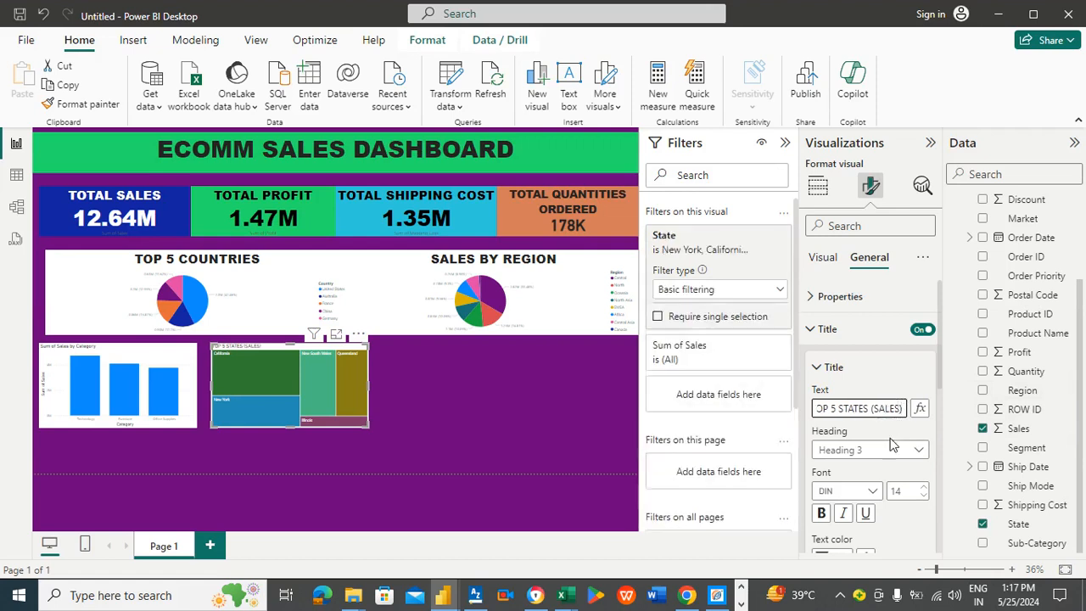
Step: Set the treemap title font to Arial Black at size 29
left_click(867, 491)
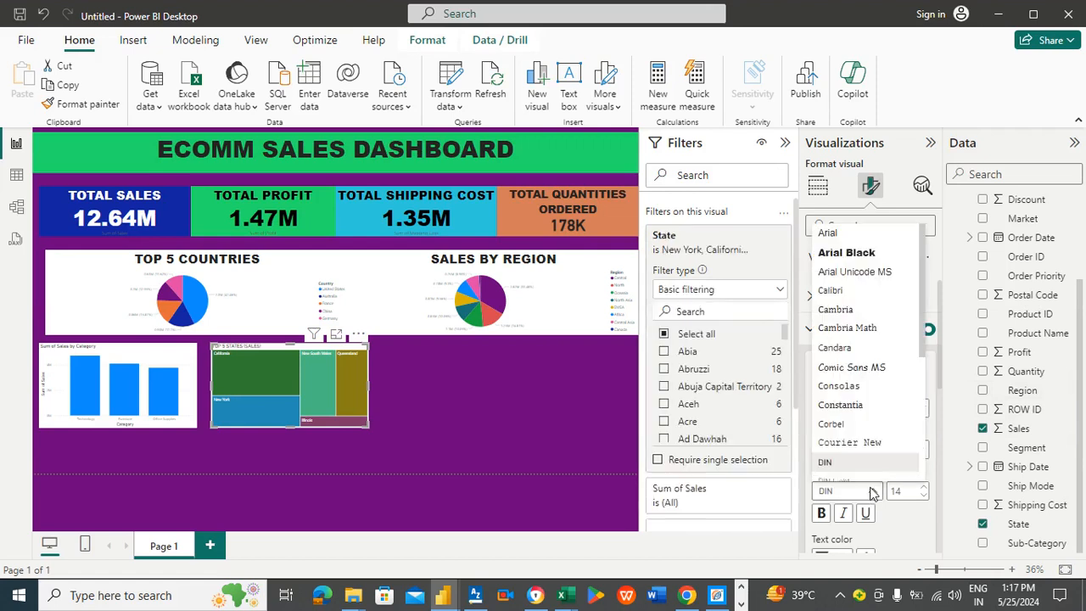
left_click(851, 254)
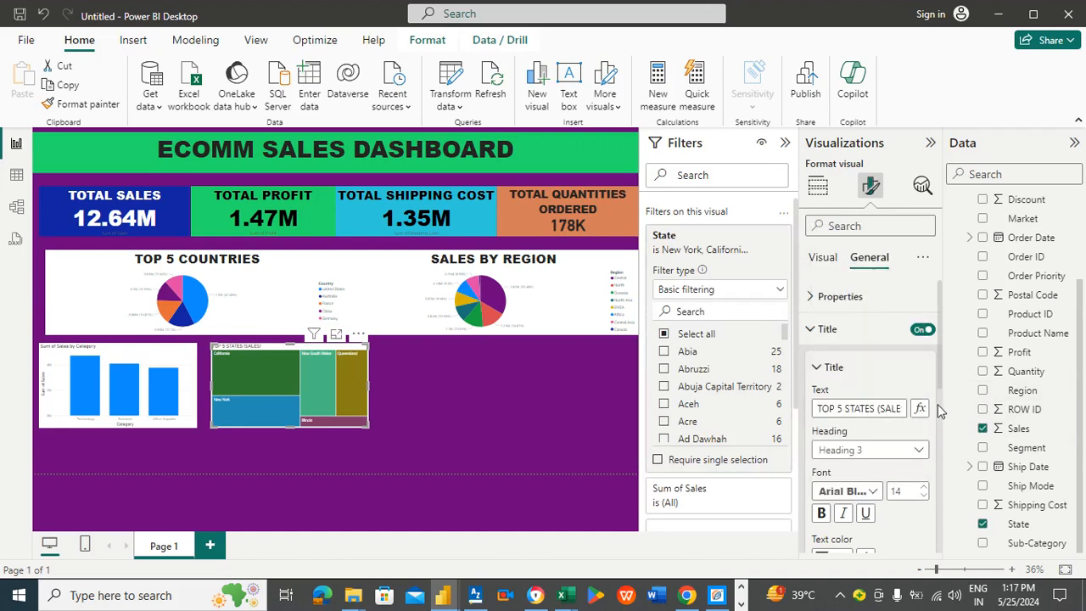
left_click(924, 487)
left_click(924, 488)
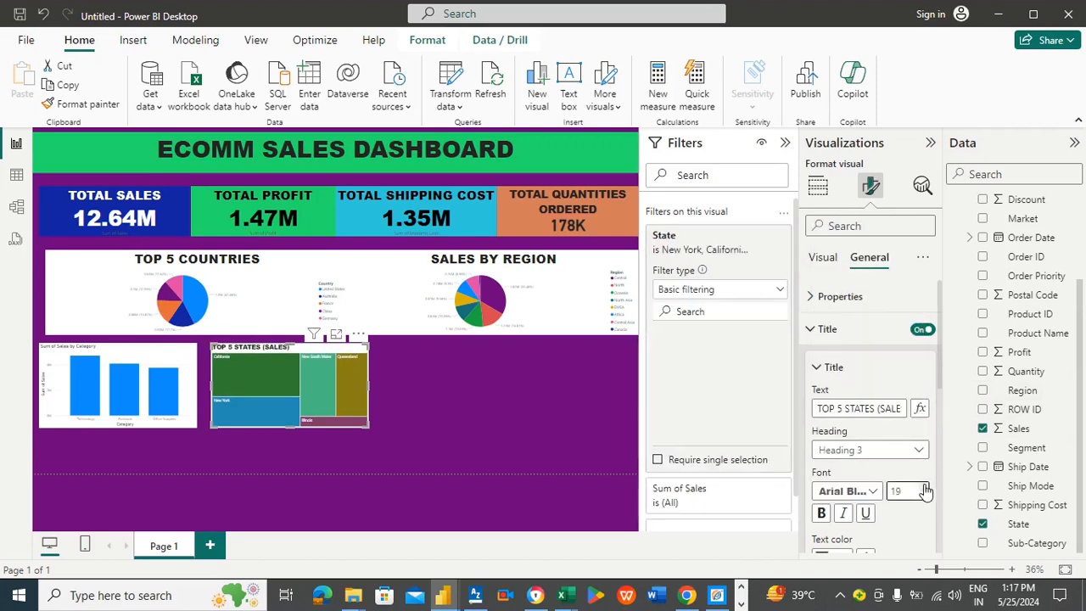
left_click(924, 488)
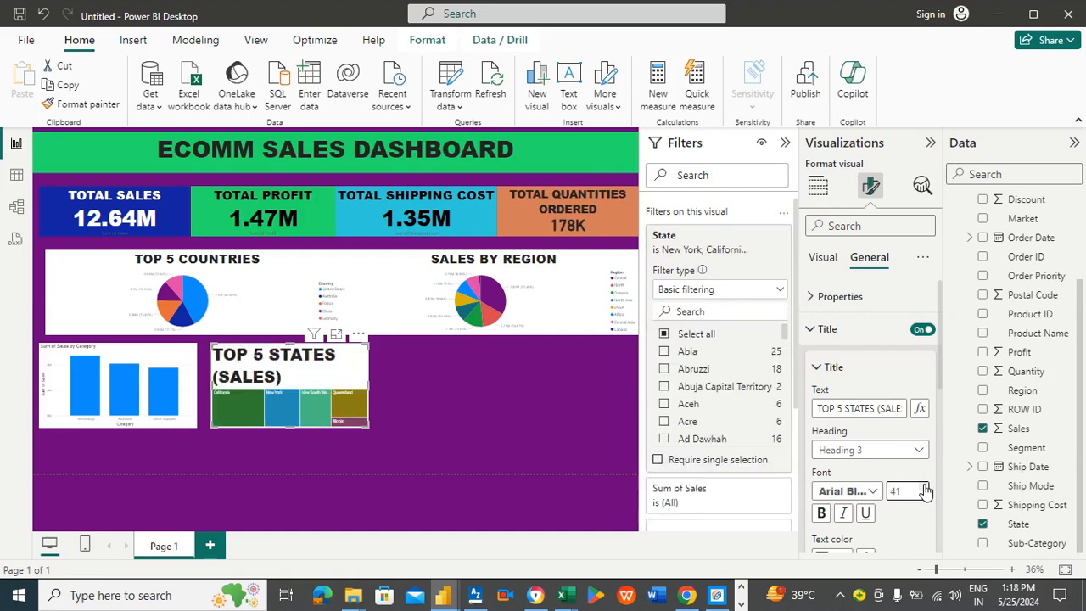
left_click(924, 497)
left_click(924, 497)
left_click(925, 497)
left_click(924, 497)
left_click(925, 497)
left_click(925, 497)
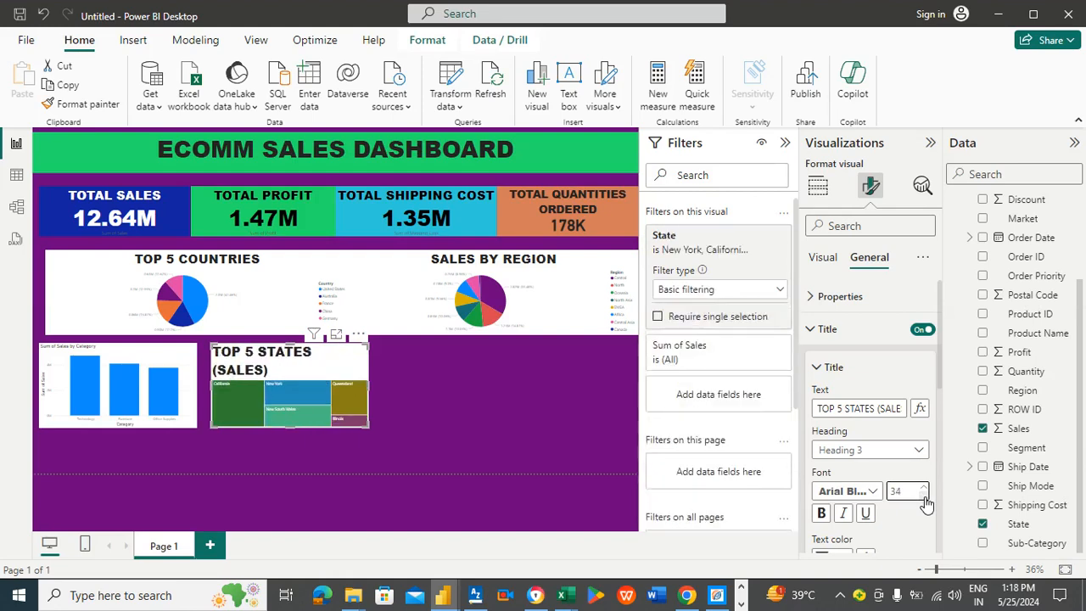
left_click(925, 497)
left_click(925, 498)
left_click(924, 497)
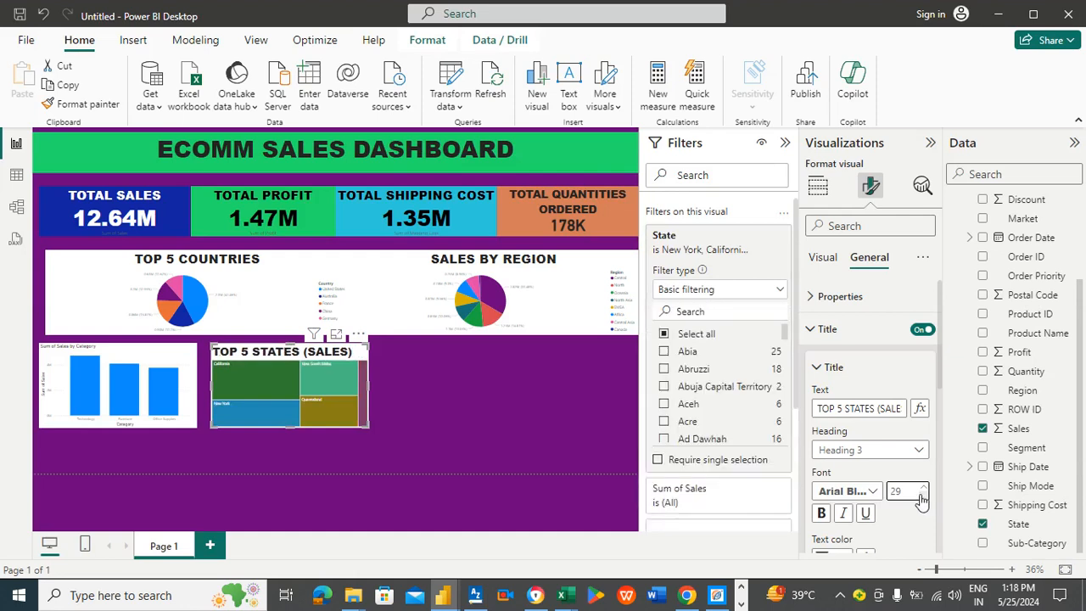
Step: Make the treemap taller by extending its bottom edge well below the column chart
left_click(336, 336)
left_click_drag(291, 426, 294, 471)
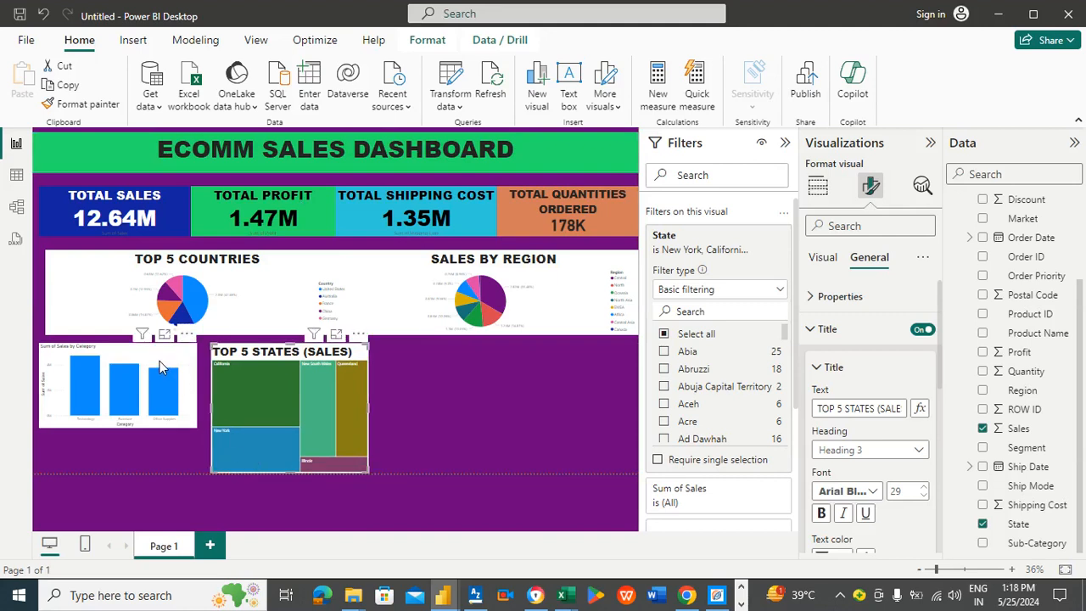
Step: Move the Top 5 Countries pie chart and the four KPI cards up beneath the title banner, stretching the quantities card to the page edge
left_click(161, 367)
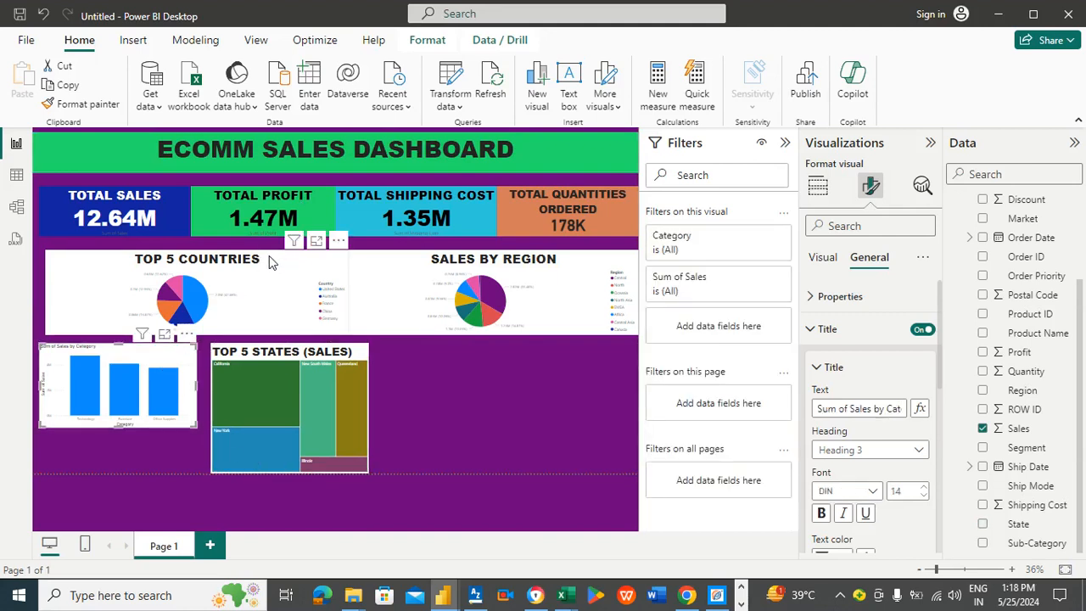
left_click_drag(269, 257, 277, 253)
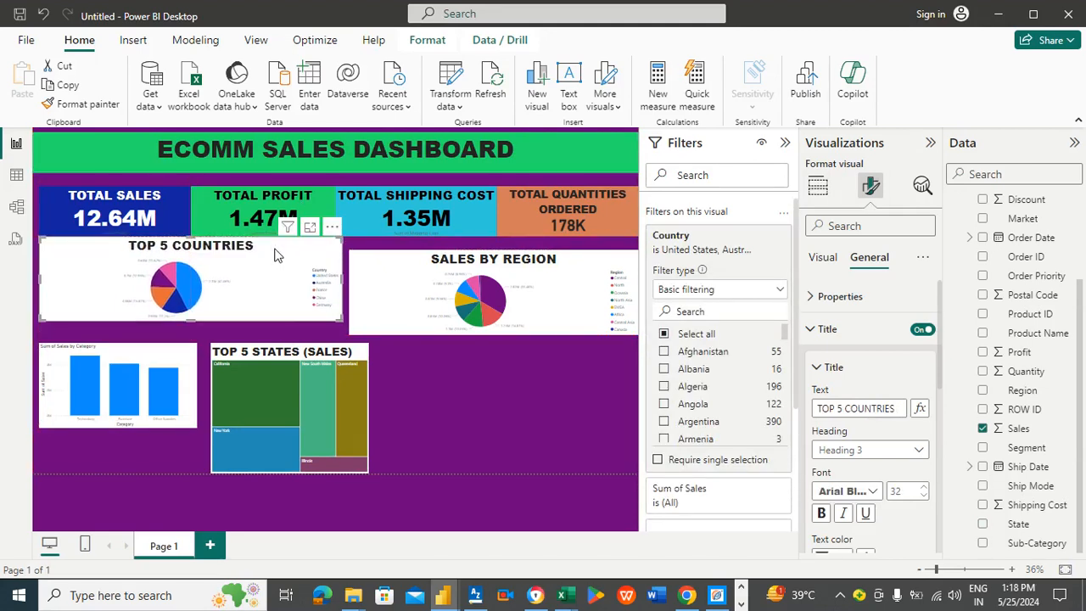
left_click(168, 198)
left_click_drag(168, 198, 211, 180)
left_click(220, 201)
left_click_drag(357, 201, 353, 191)
left_click_drag(532, 207, 523, 190)
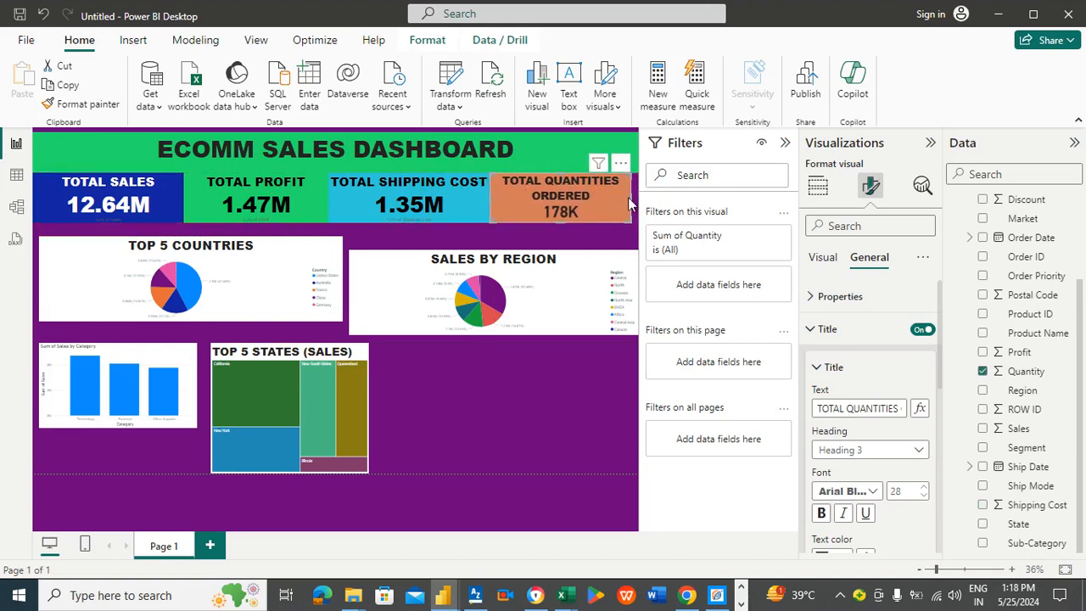
left_click_drag(628, 204, 637, 204)
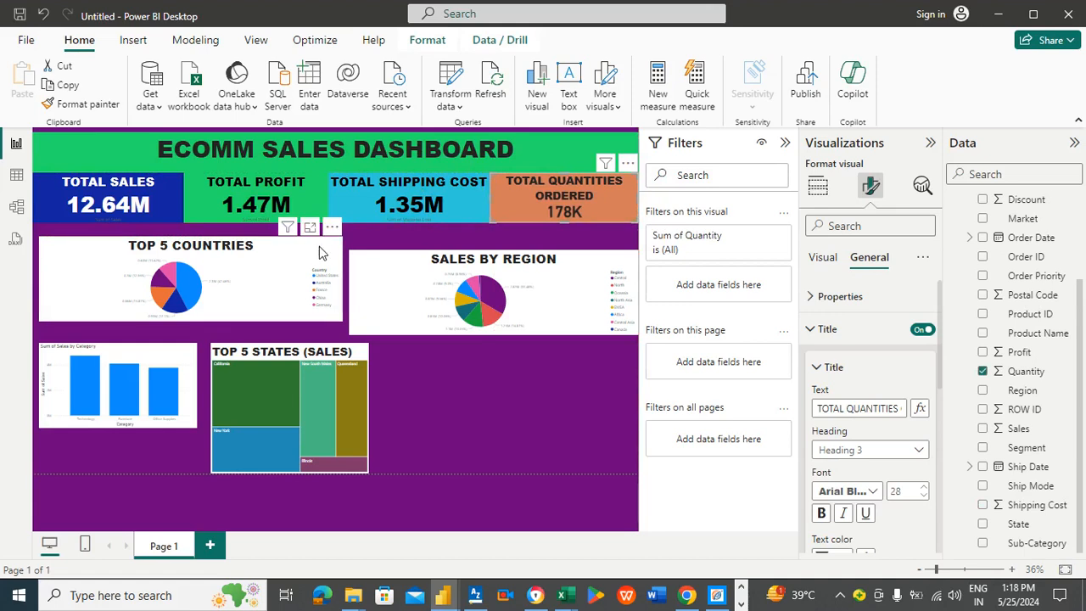
Step: Raise the Top 5 Countries pie chart to sit right below the KPI cards
left_click_drag(250, 247, 246, 244)
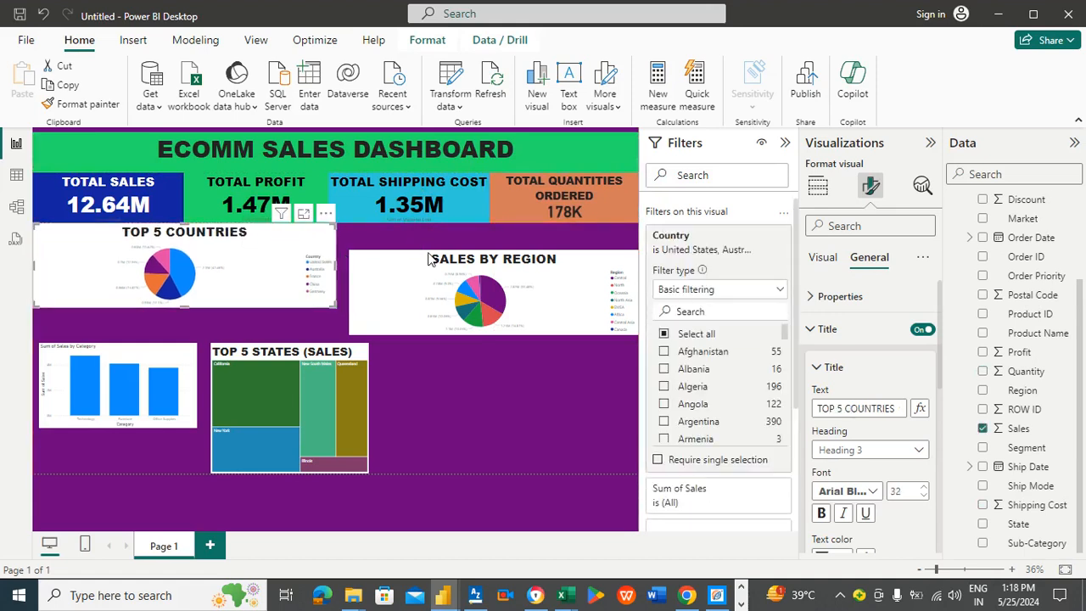
Step: Move the Sales by Region pie chart up beside Top 5 Countries and stretch it to the page edge
left_click_drag(418, 262, 414, 253)
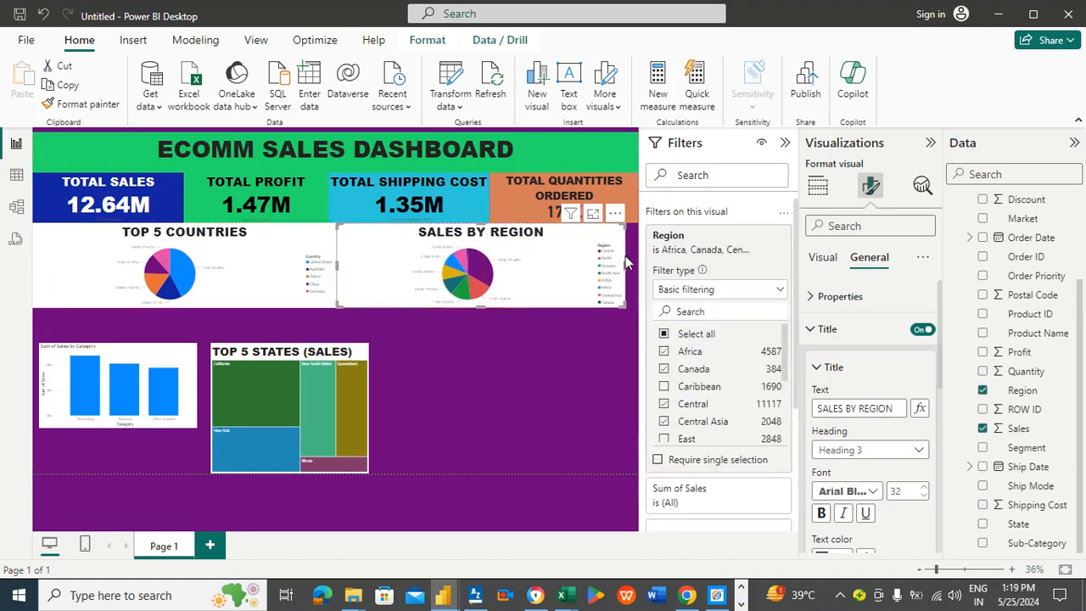
left_click_drag(625, 260, 633, 270)
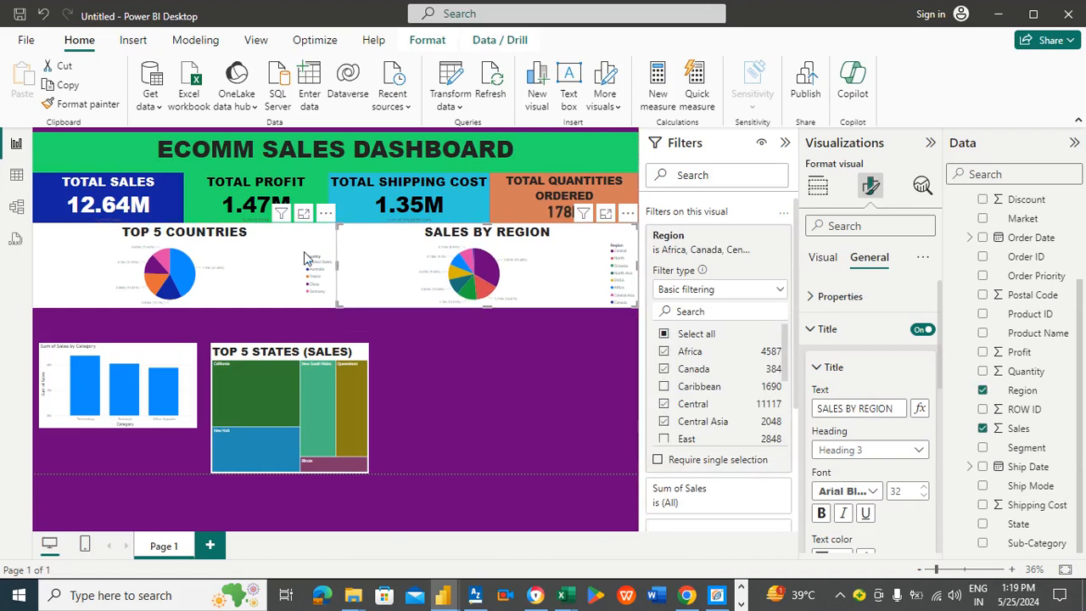
Step: Make both pie charts slightly taller by extending their bottom edges to the same level
left_click(250, 276)
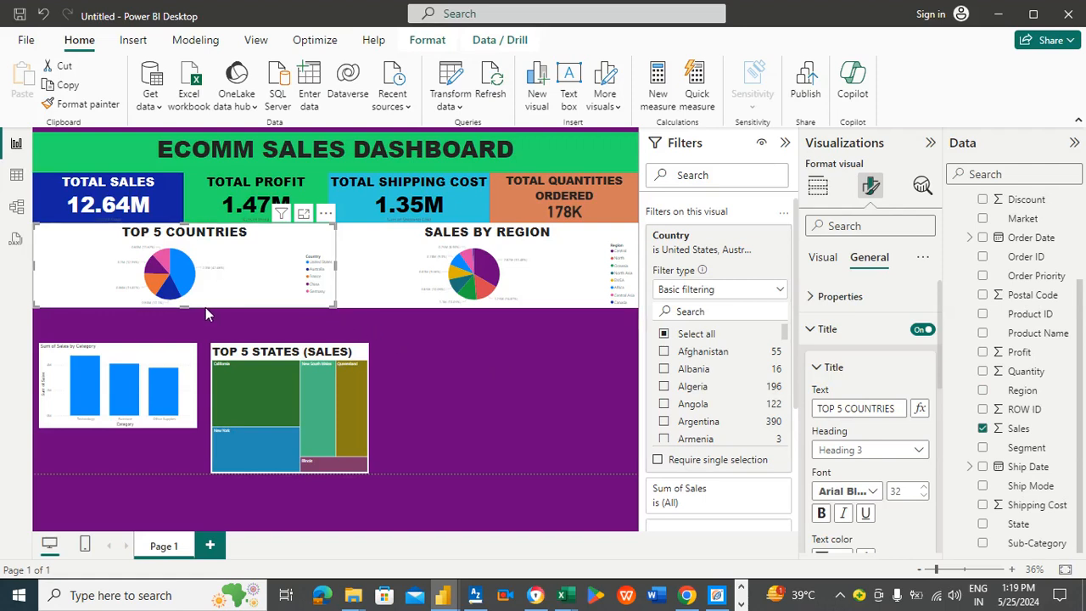
left_click_drag(186, 306, 186, 324)
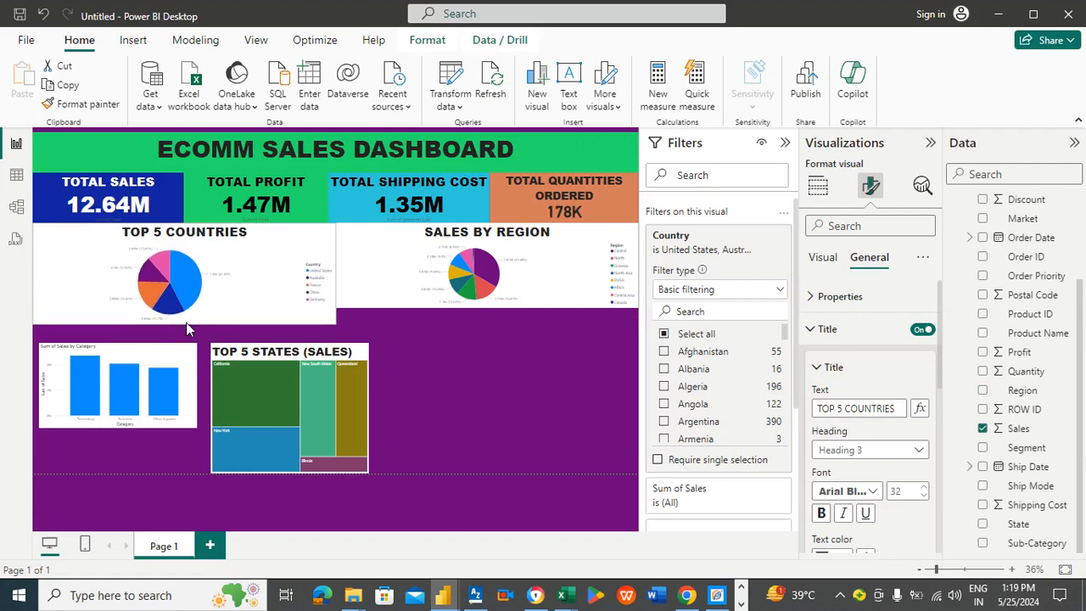
left_click(402, 291)
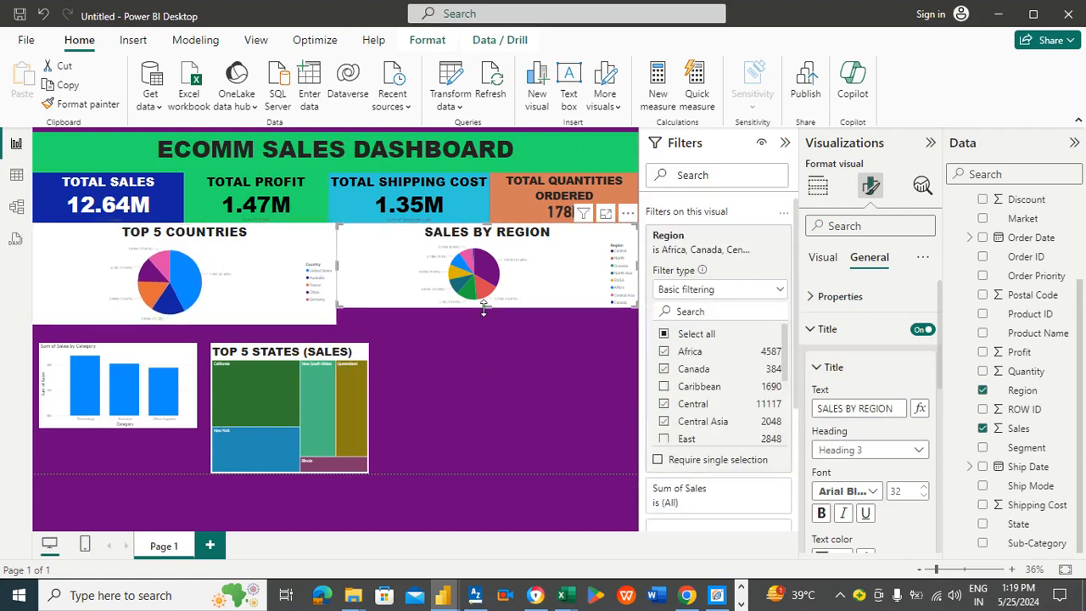
left_click_drag(484, 311, 484, 324)
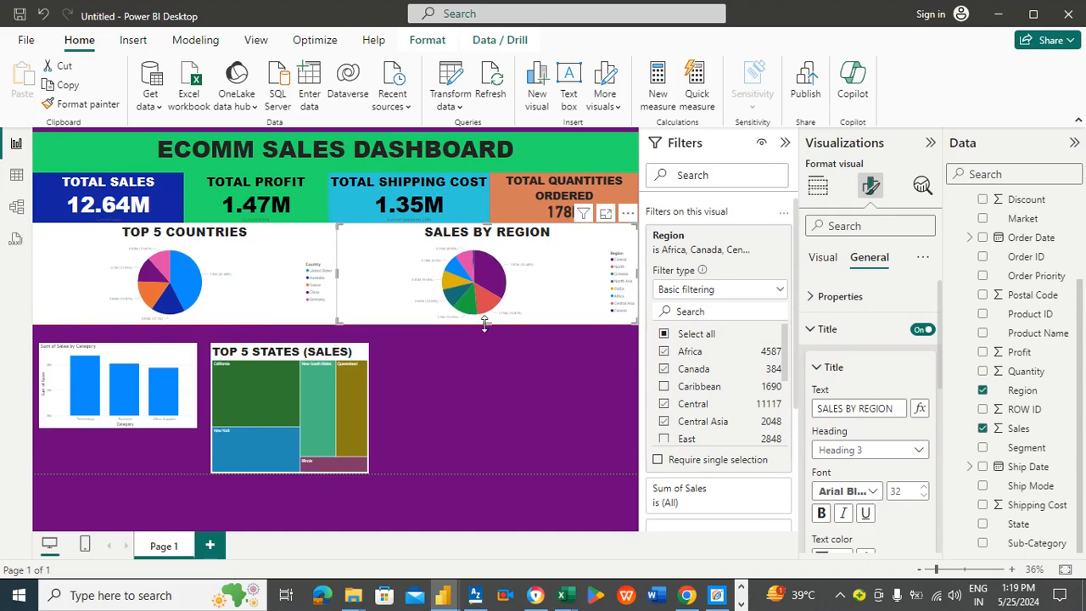
Step: Set the Top 5 Countries pie chart's background colour to green
left_click(274, 263)
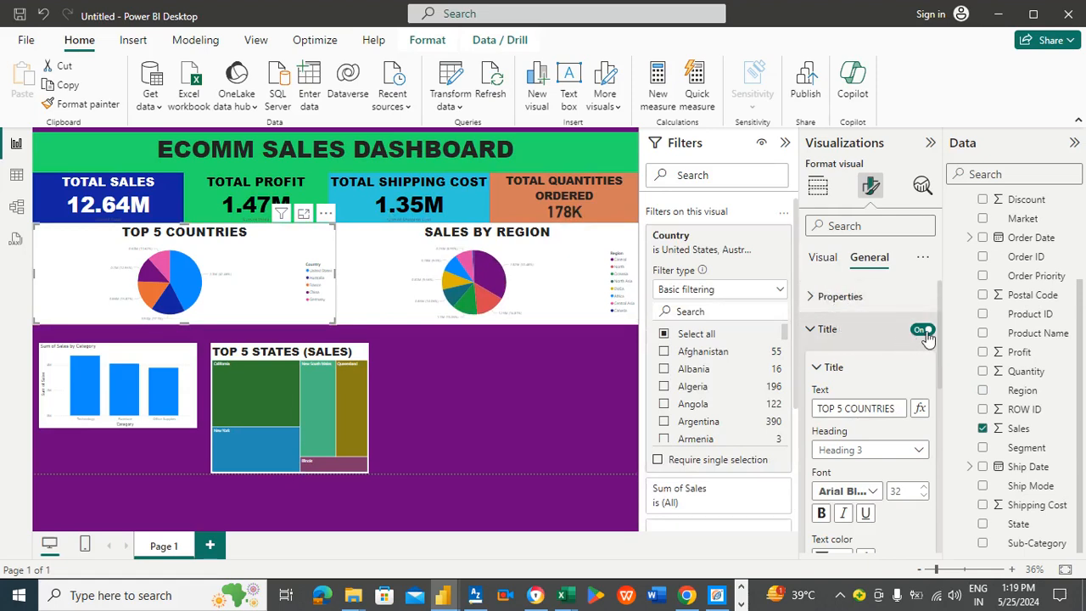
left_click_drag(939, 328, 946, 404)
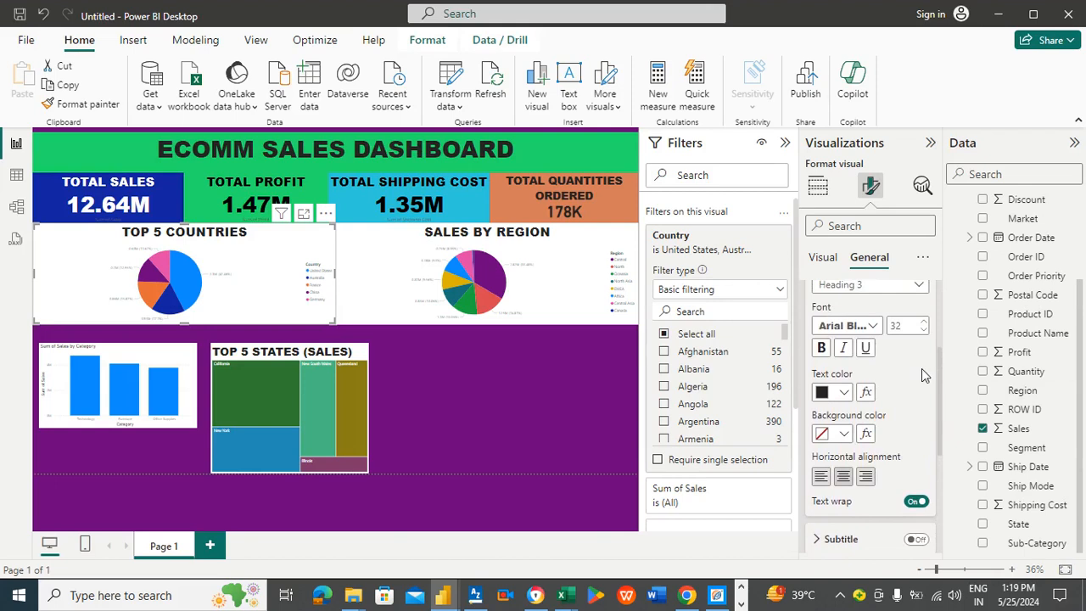
left_click(829, 261)
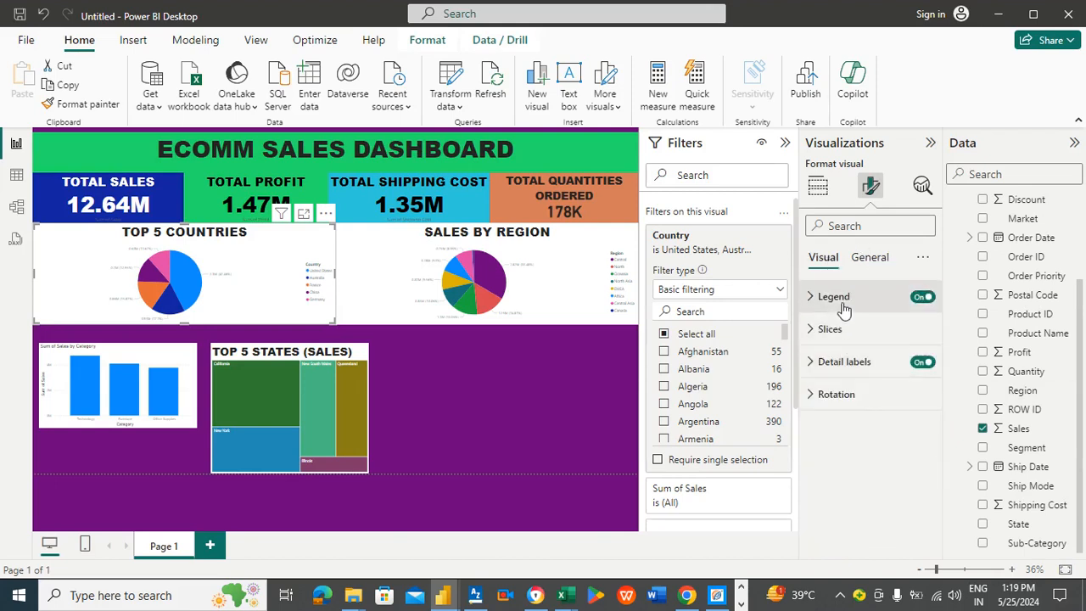
left_click(843, 307)
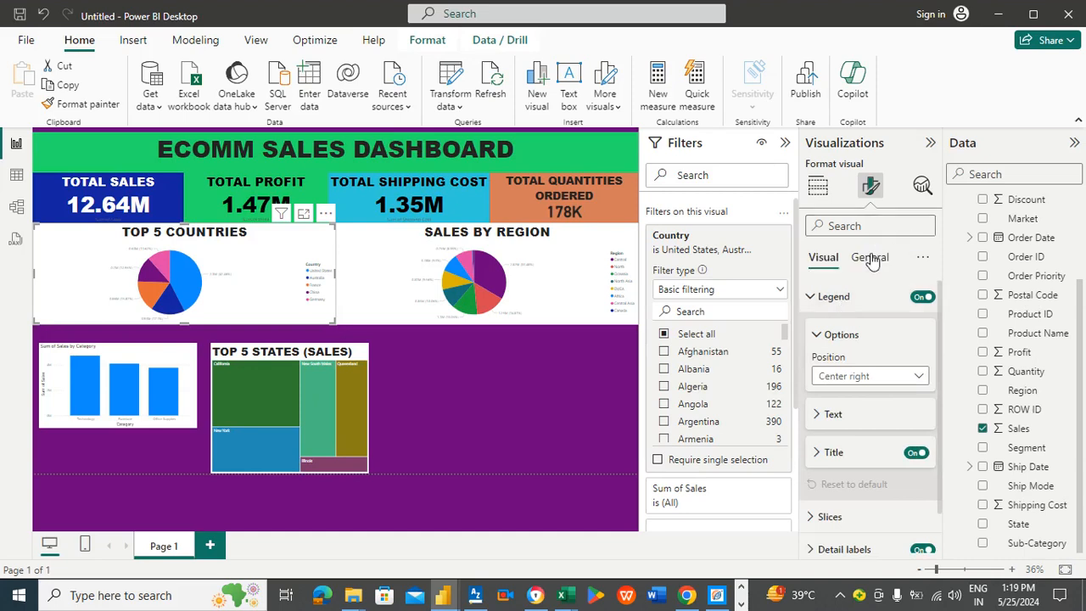
left_click(871, 259)
left_click(852, 331)
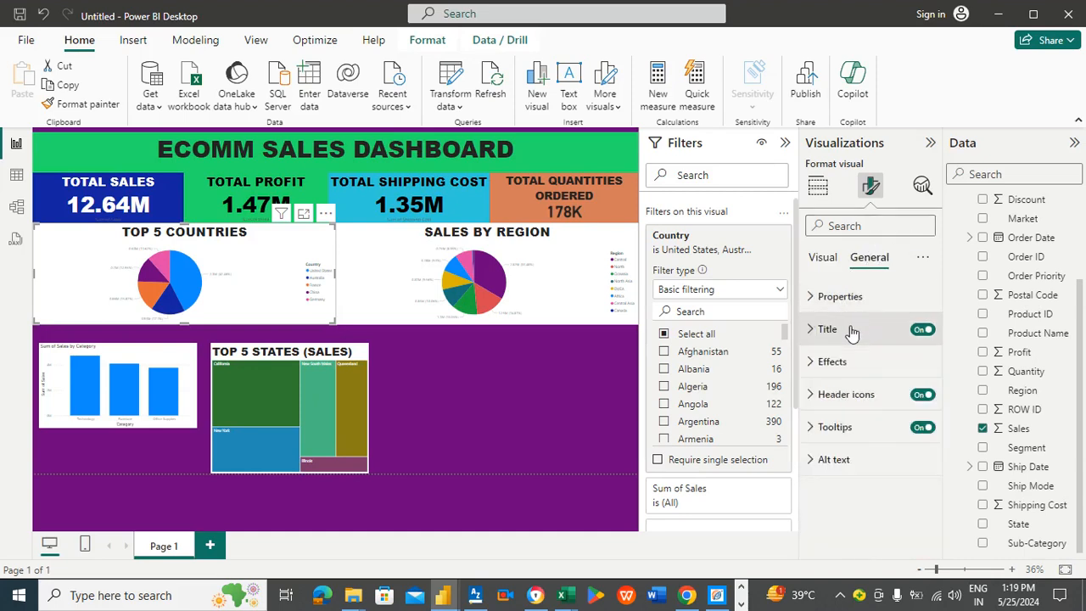
left_click(840, 363)
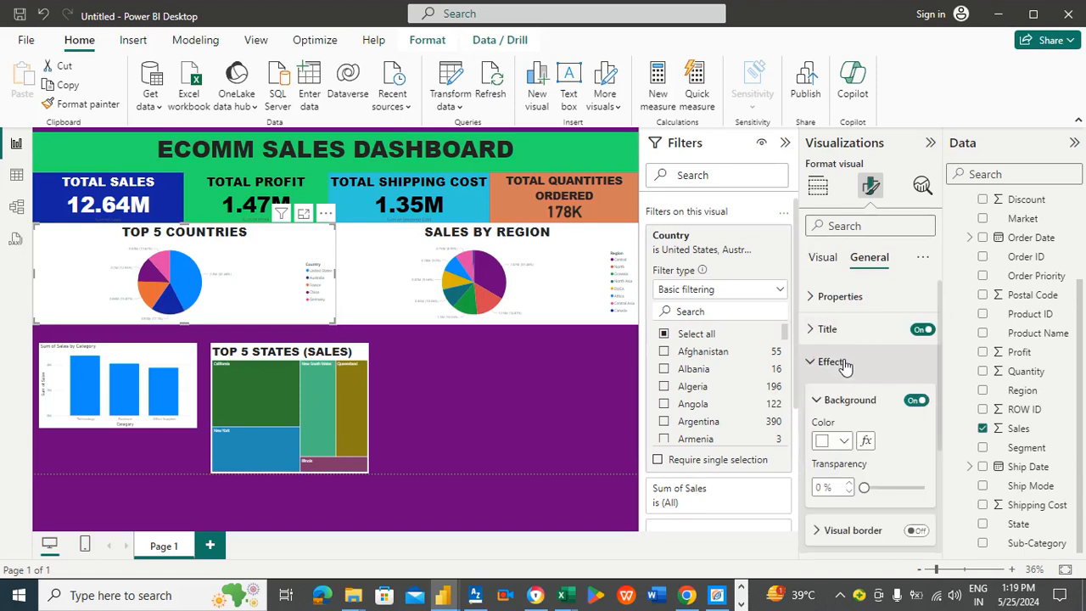
left_click(843, 440)
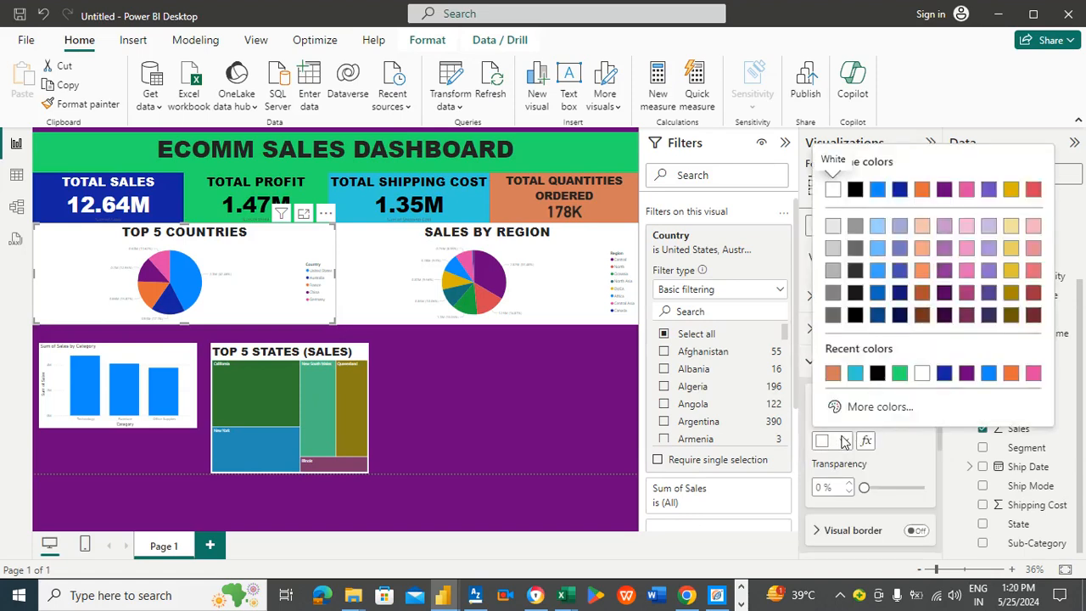
left_click(883, 409)
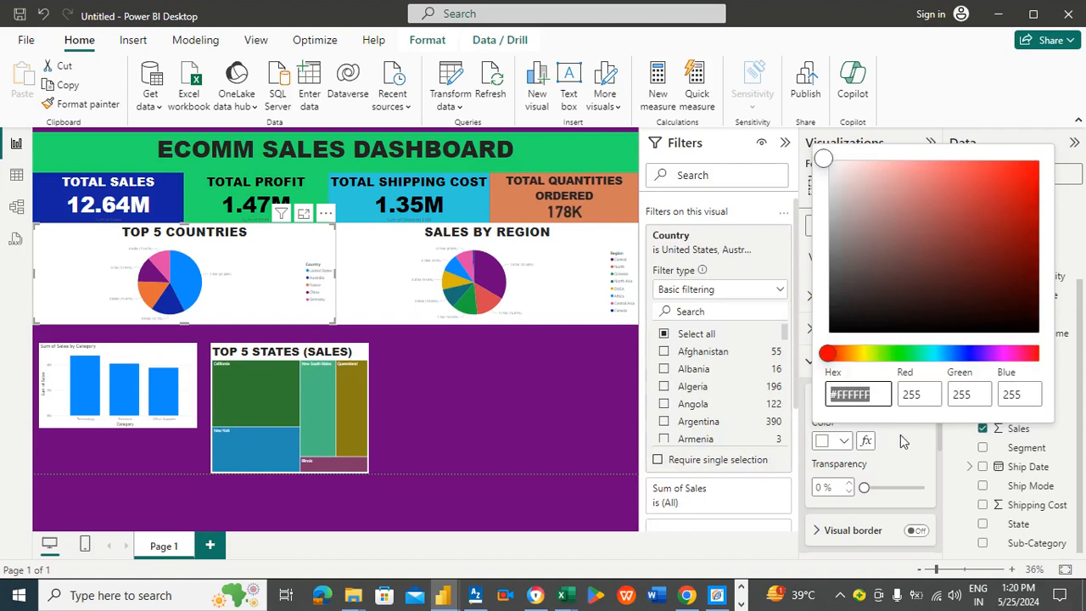
left_click(900, 435)
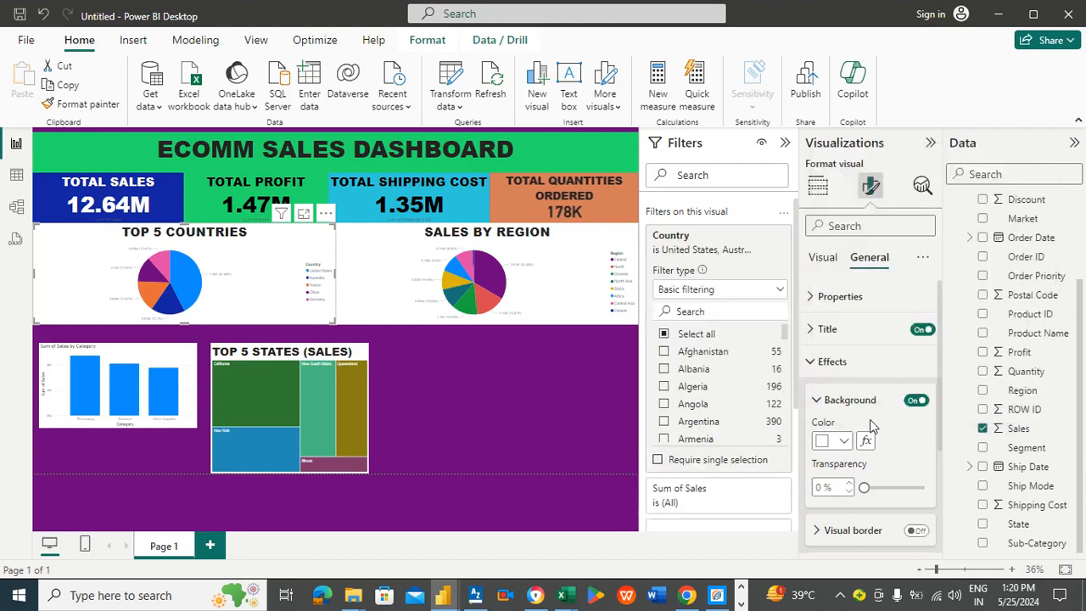
left_click(848, 442)
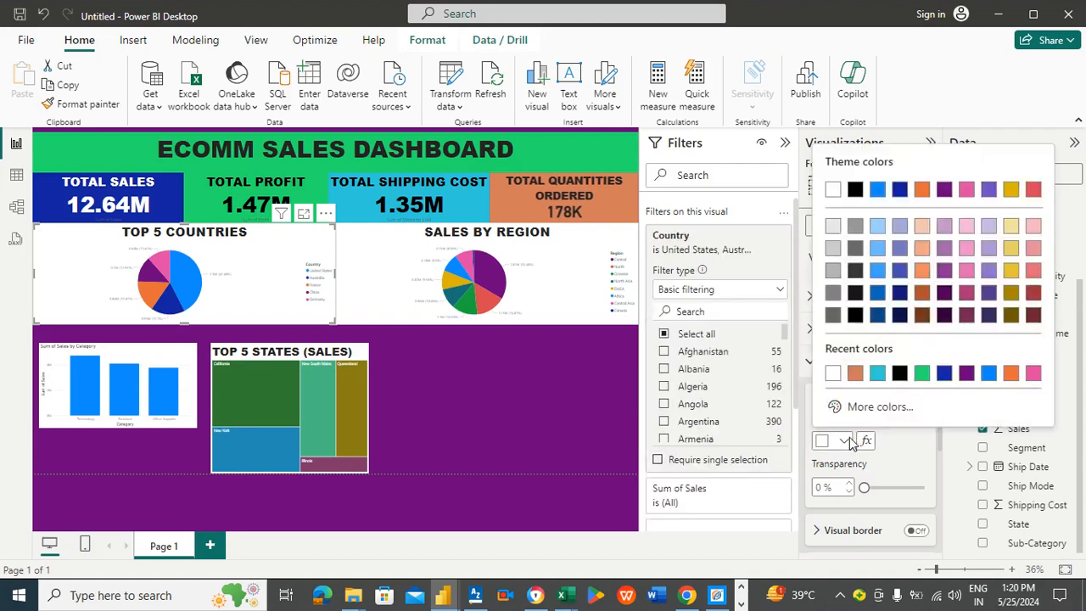
left_click(922, 374)
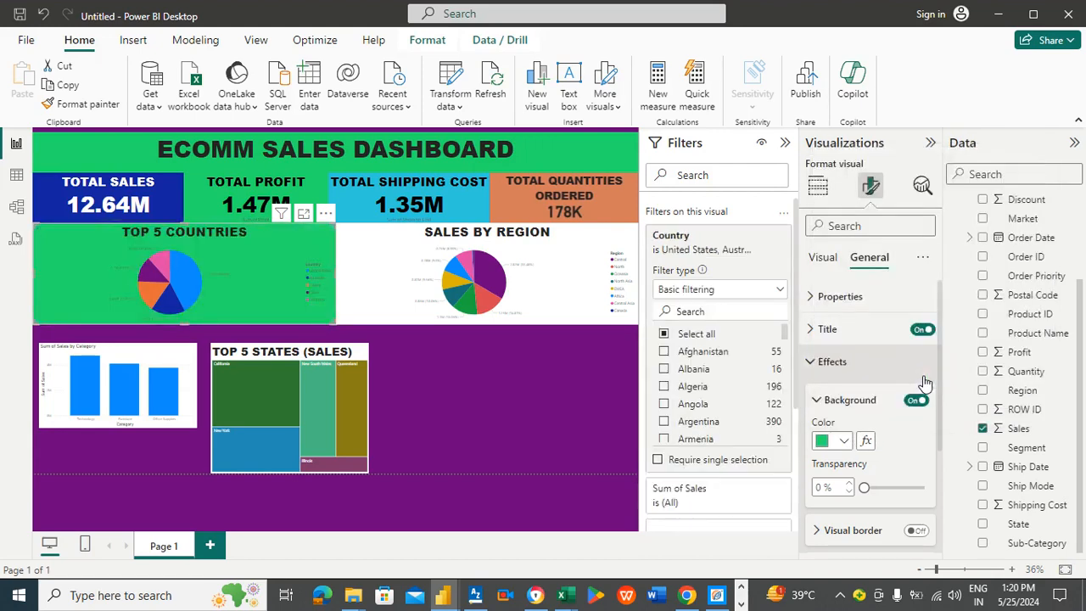
Step: Change the Top 5 Countries pie chart's background colour to gold
left_click(478, 372)
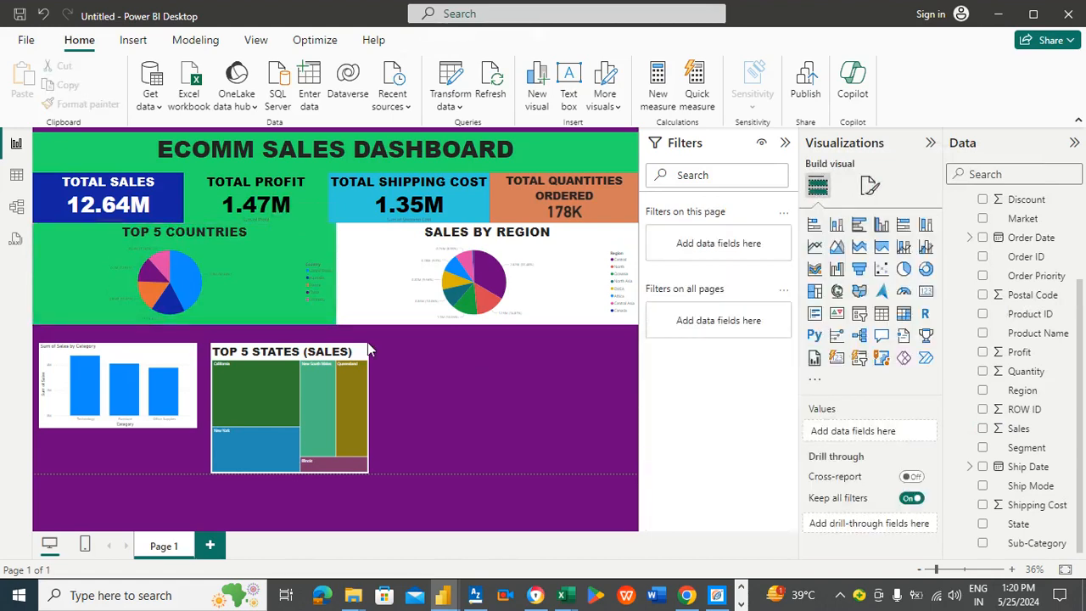
left_click(265, 250)
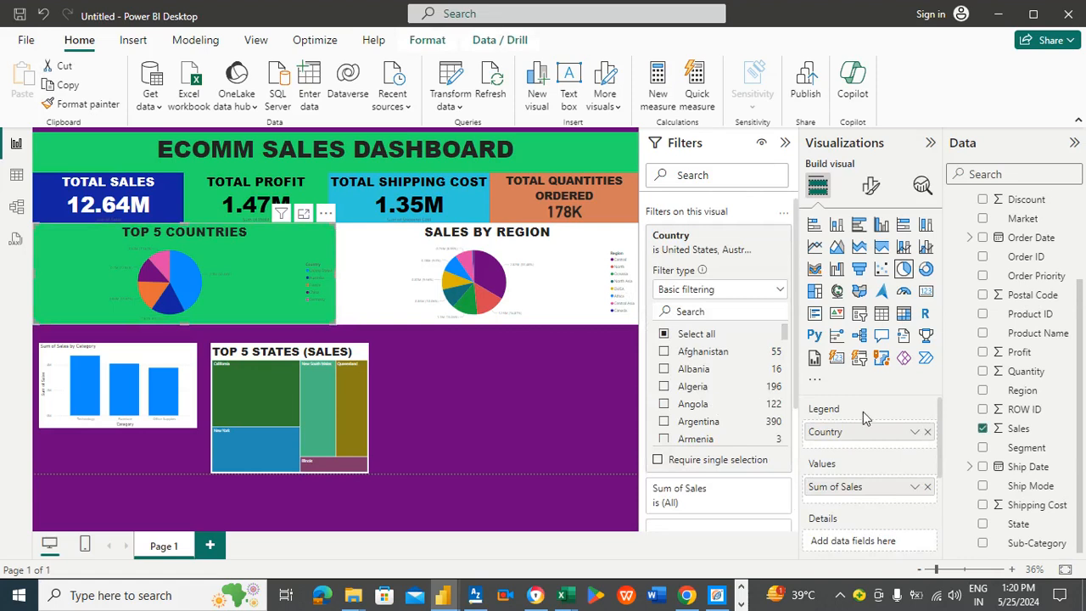
left_click(871, 188)
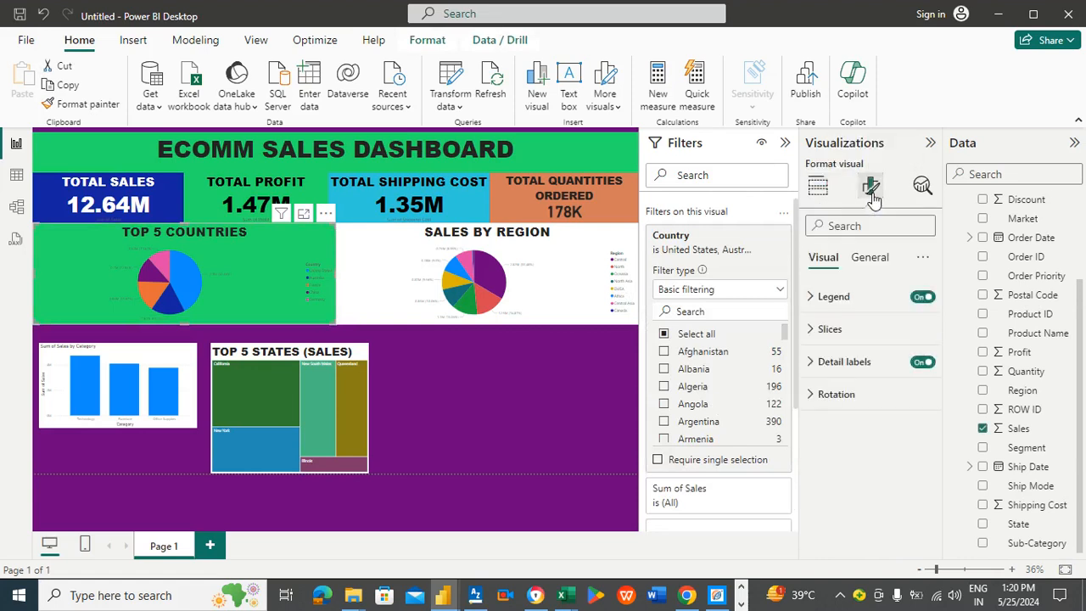
left_click(868, 261)
left_click(857, 362)
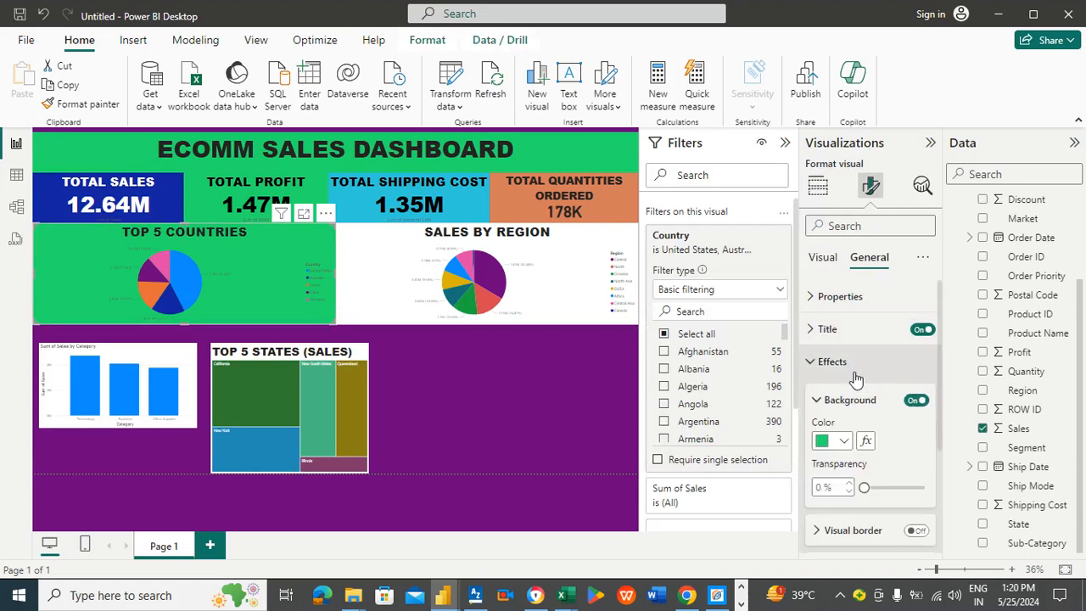
left_click(844, 441)
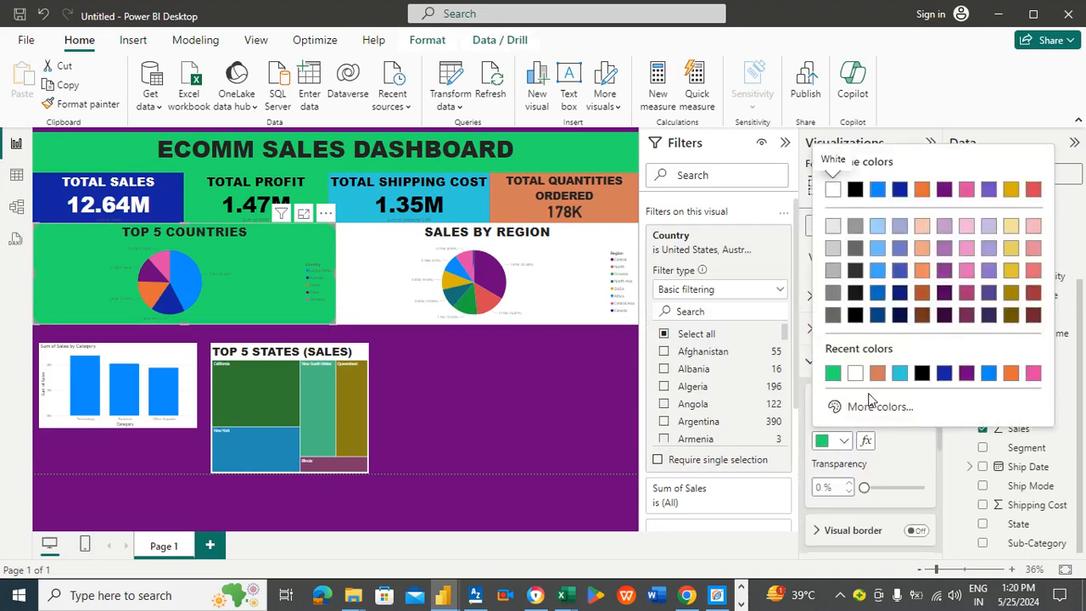
left_click(1010, 271)
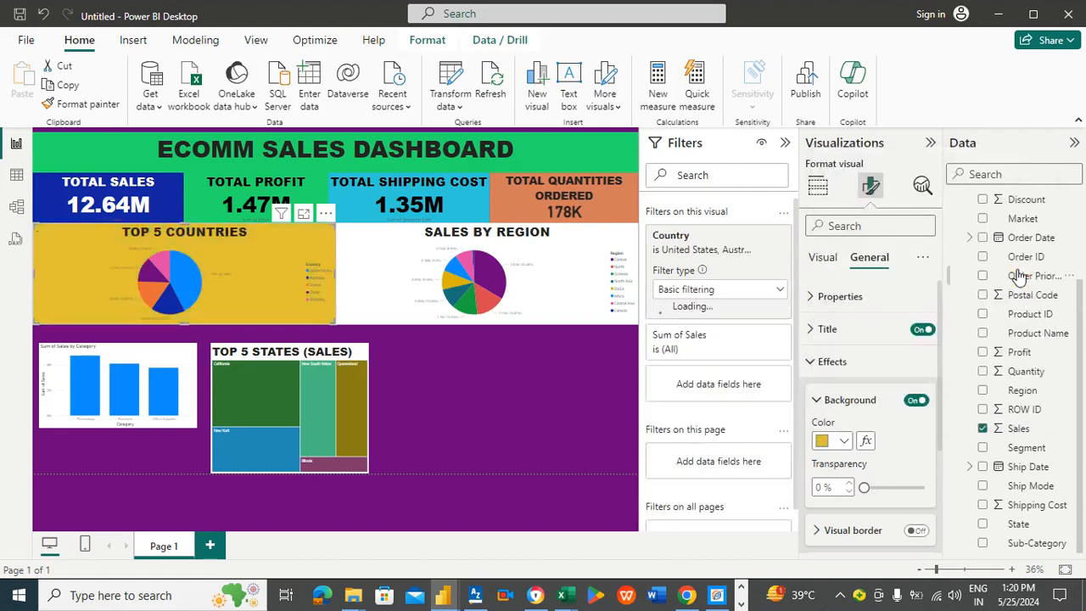
Step: Try custom red shades as the Sales by Region pie chart's background colour
left_click(515, 429)
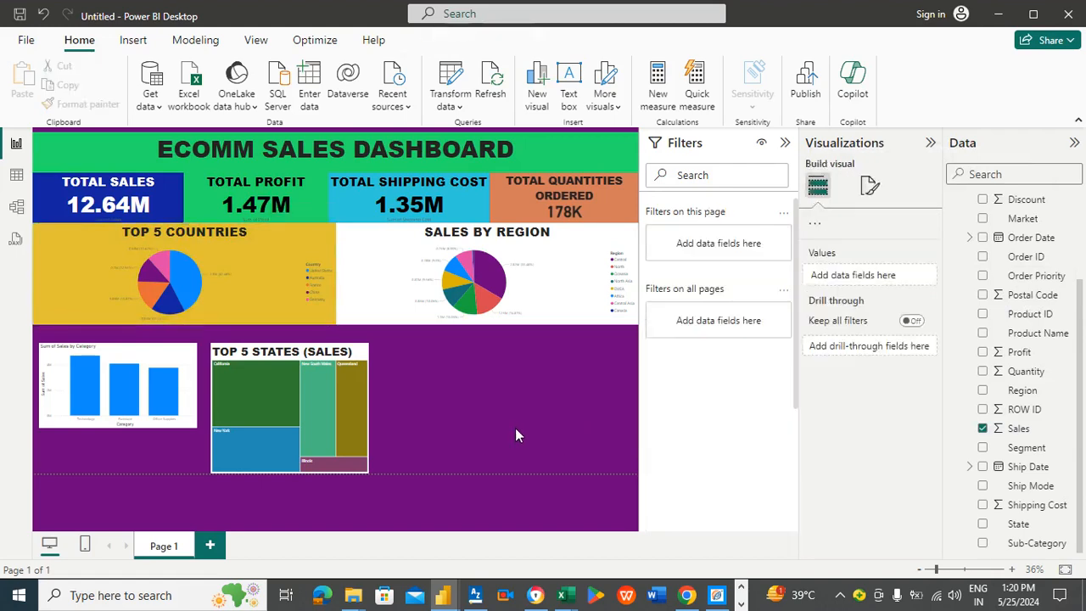
left_click(378, 264)
left_click(875, 192)
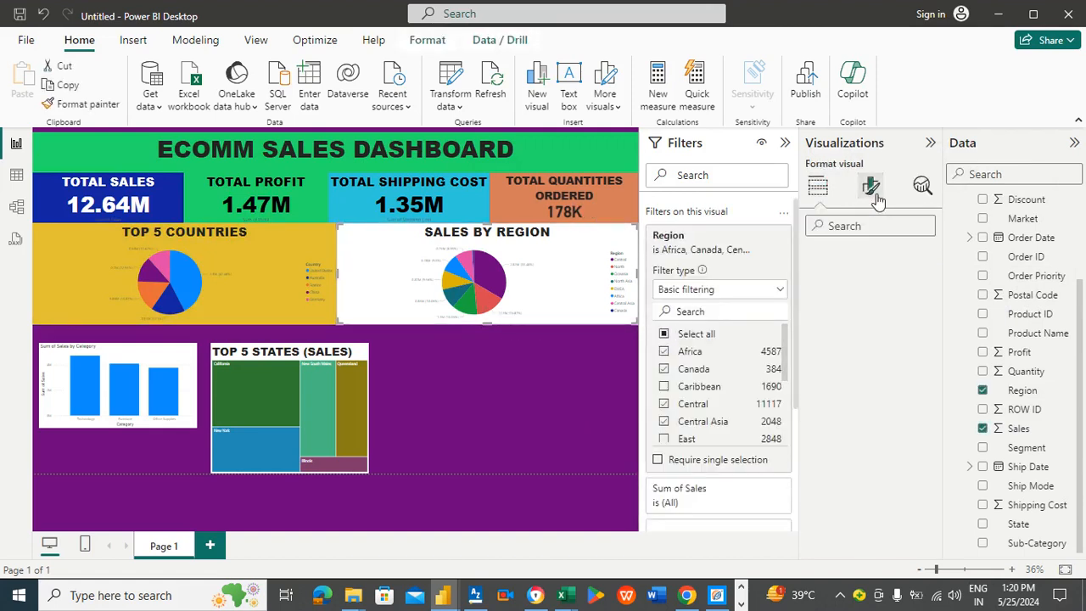
left_click(879, 263)
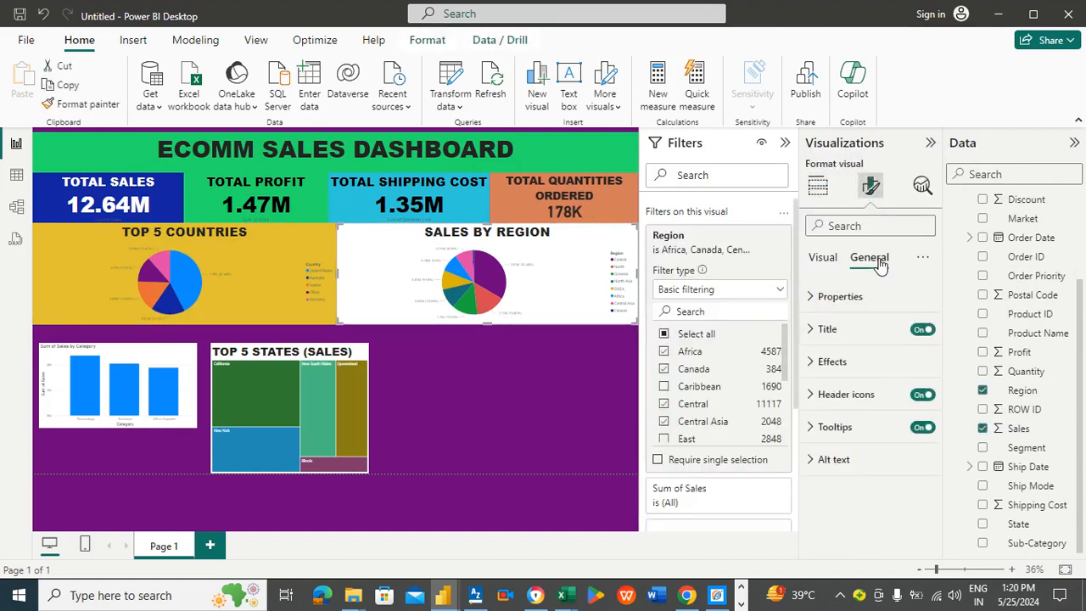
left_click(838, 363)
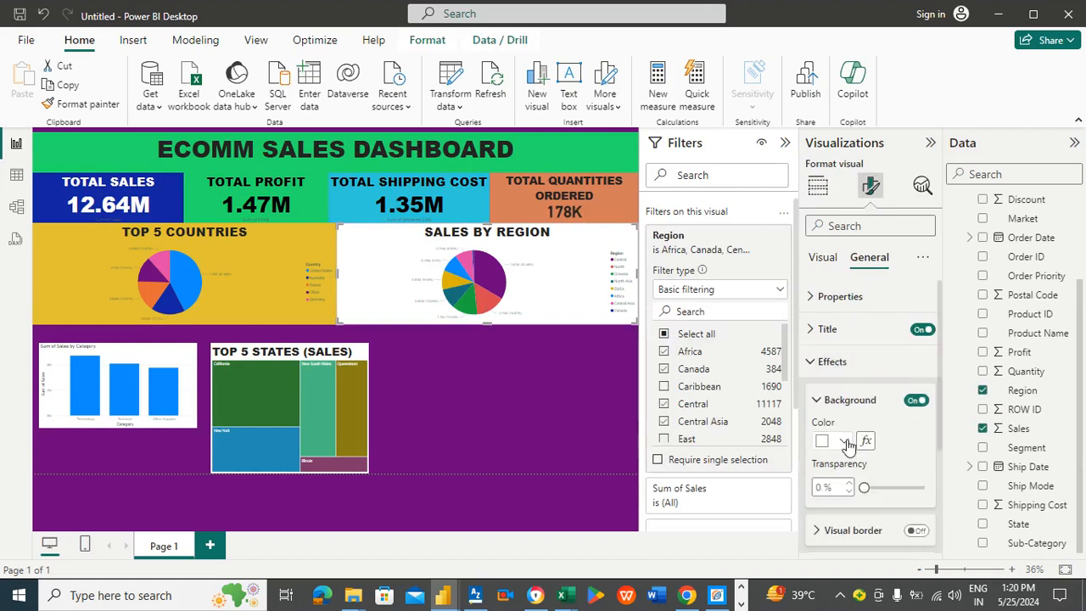
left_click(845, 442)
left_click(836, 406)
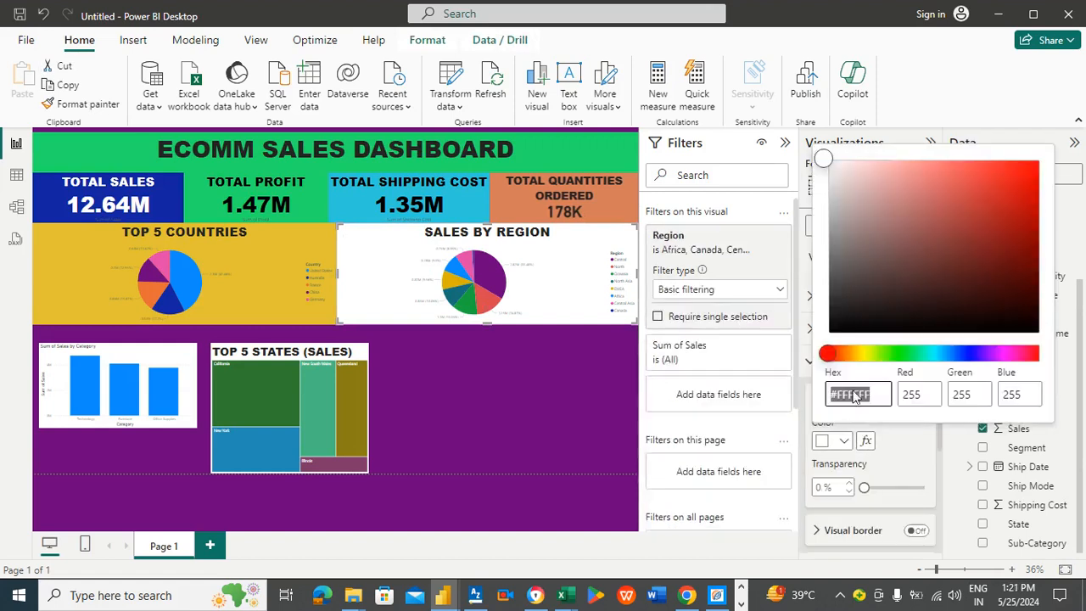
left_click(1008, 197)
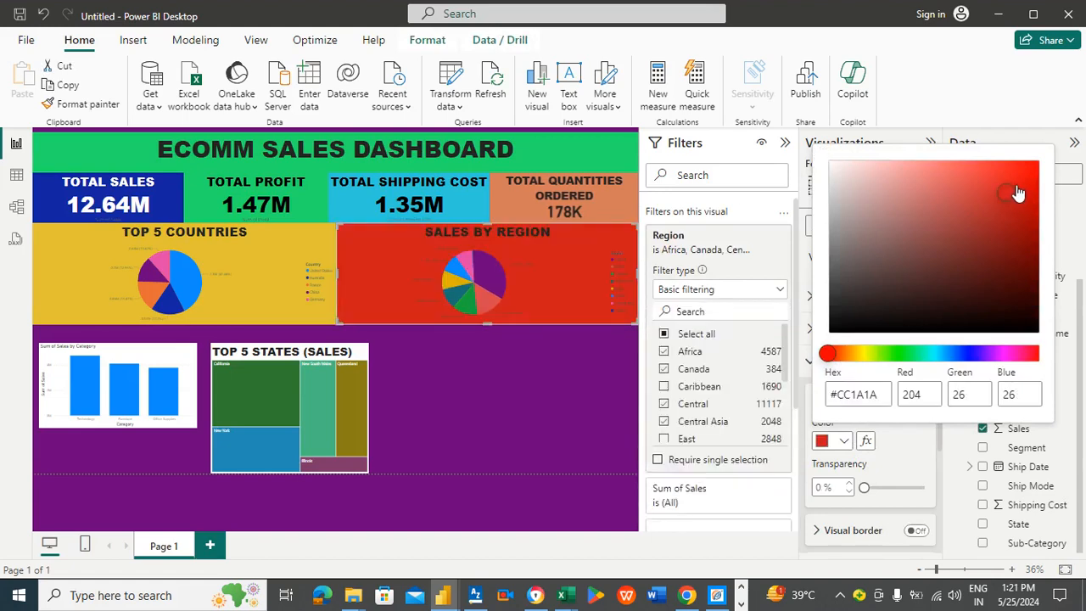
left_click(982, 173)
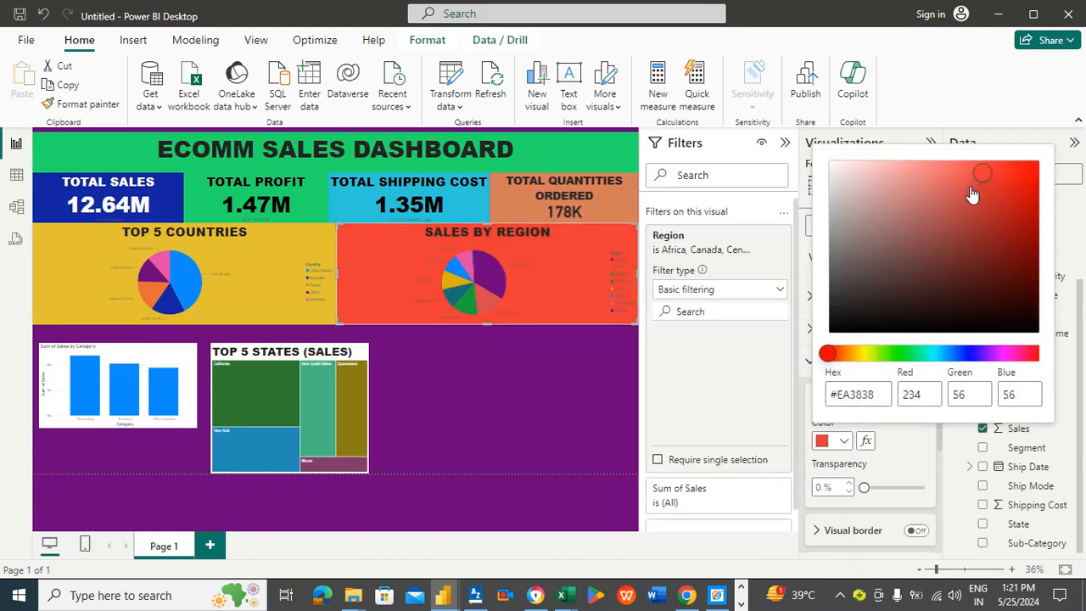
left_click(967, 184)
left_click(949, 196)
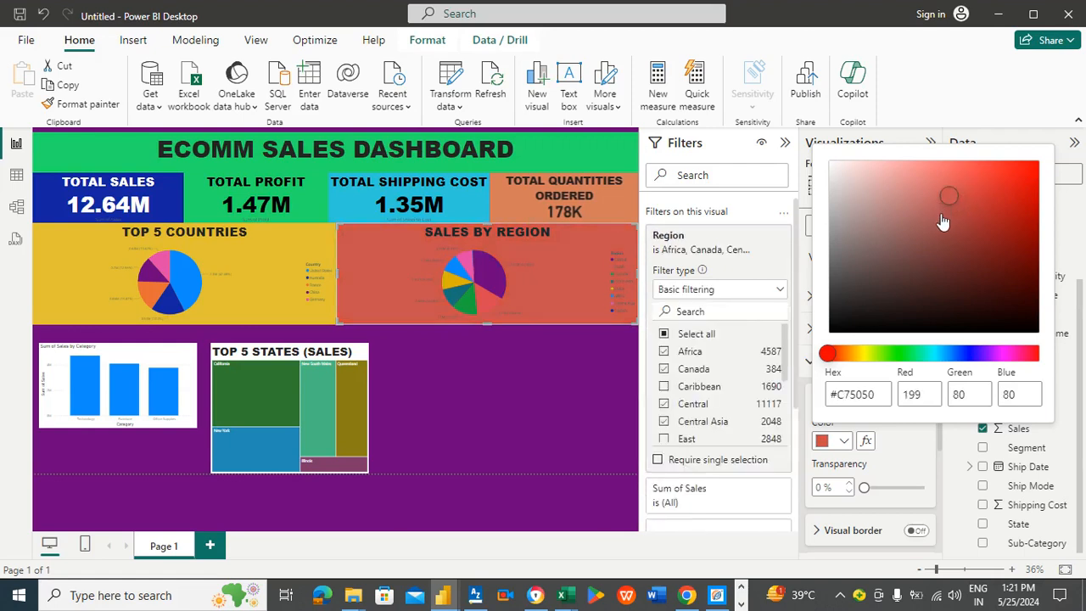
left_click(937, 219)
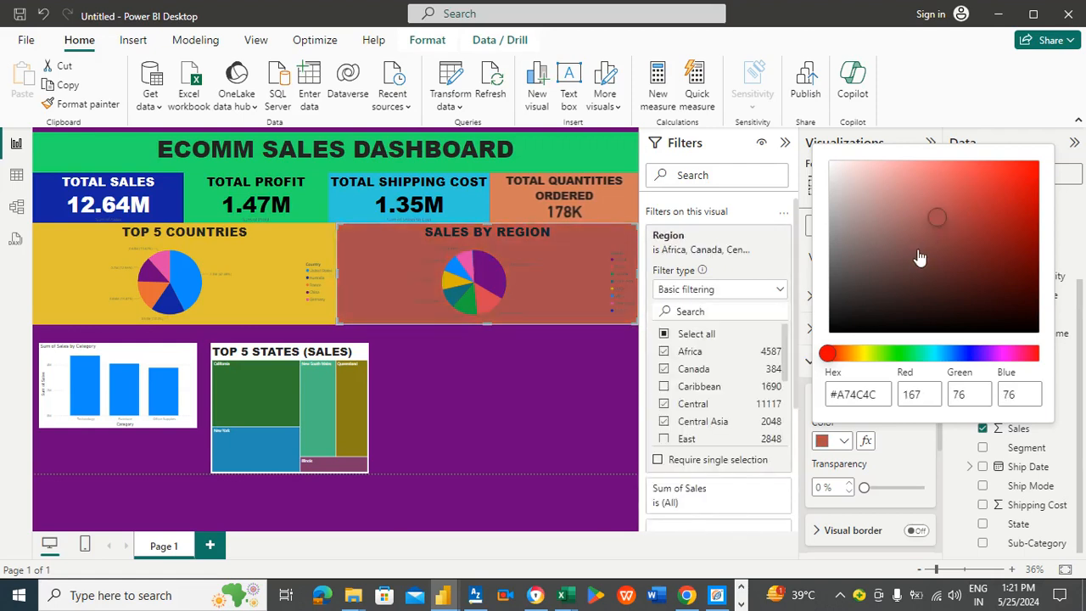
left_click(886, 470)
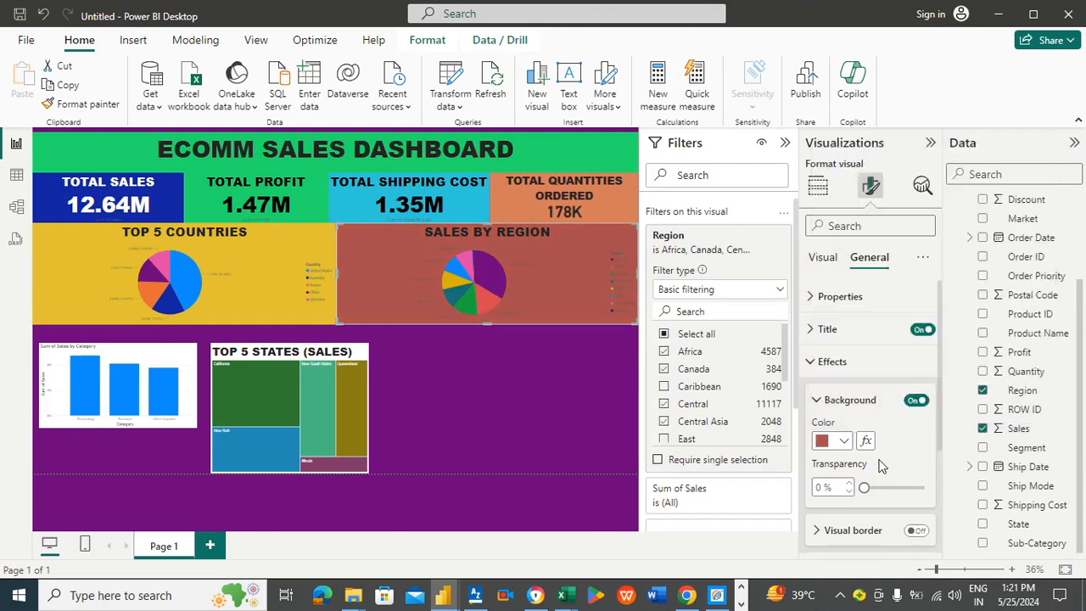
Step: Set the Sales by Region pie chart's background colour to green
left_click(844, 441)
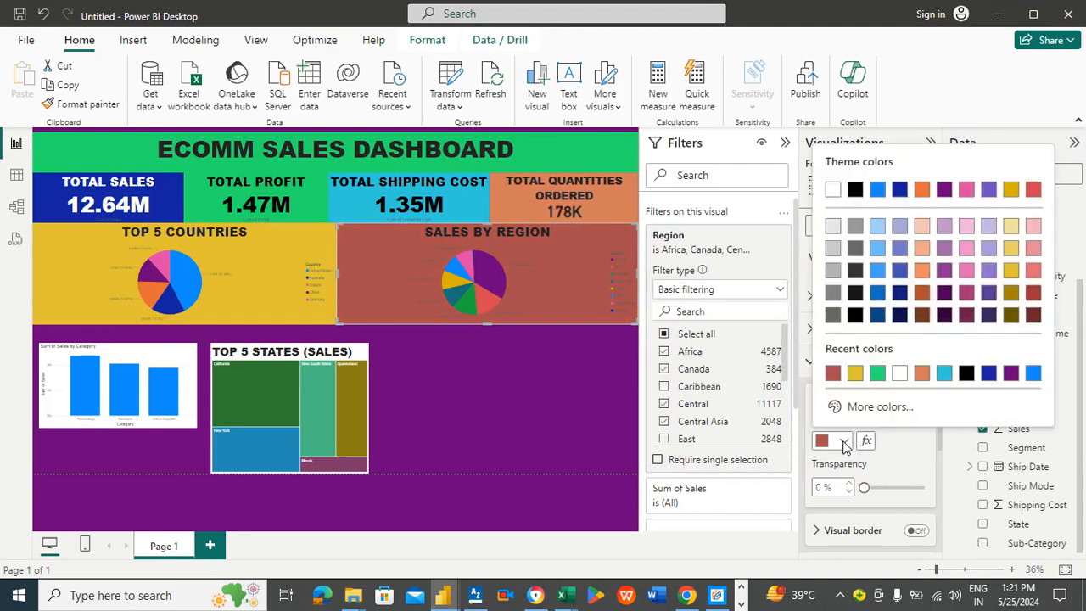
left_click(877, 373)
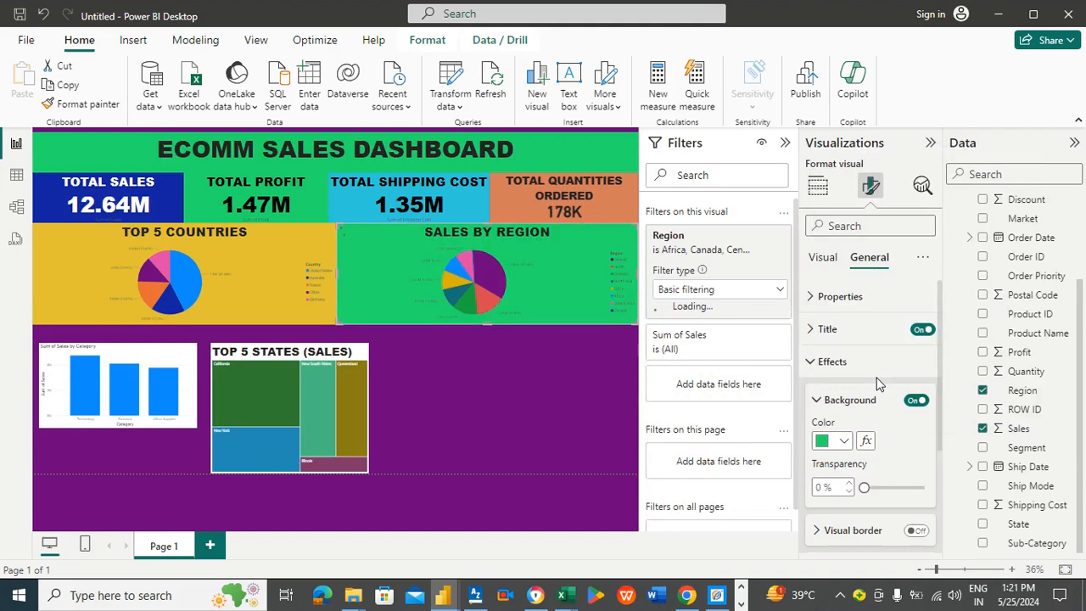
Step: View the Sales by Region pie chart in focus mode, then go back to the report
left_click(504, 410)
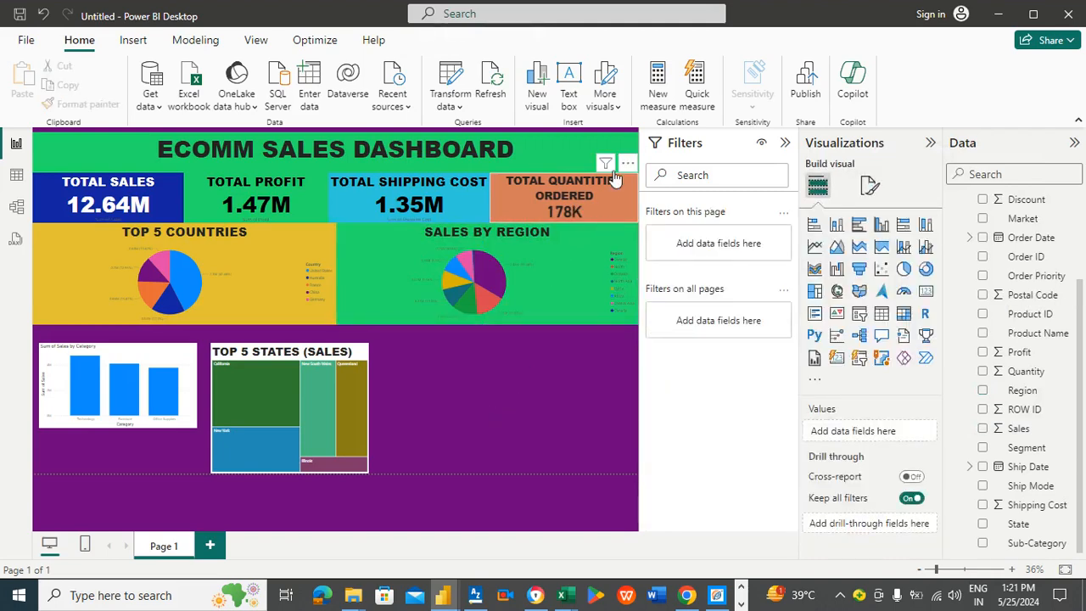
left_click(578, 258)
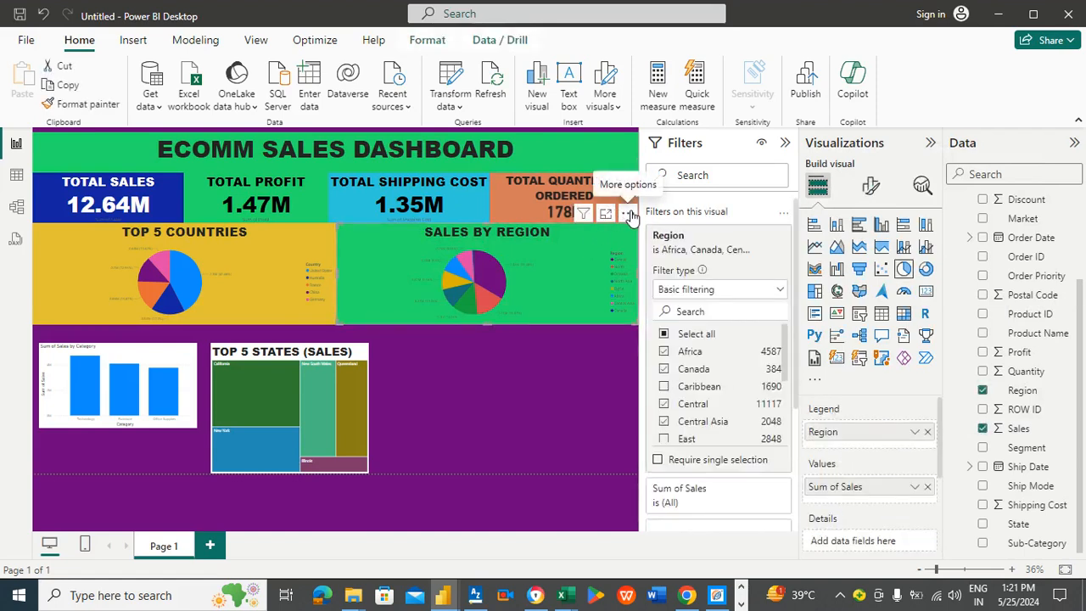
left_click(629, 214)
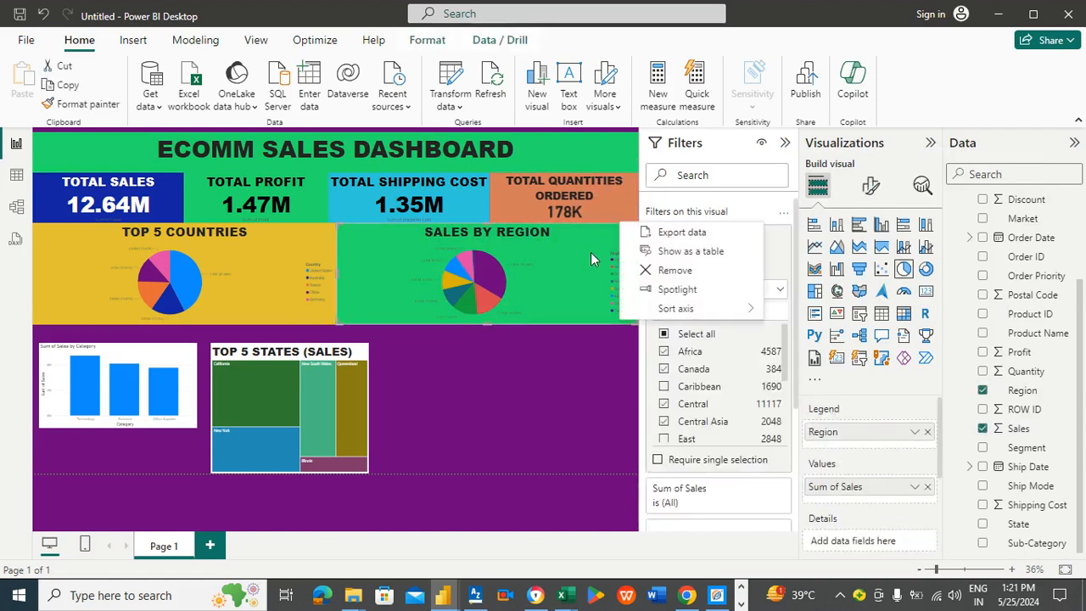
left_click(629, 213)
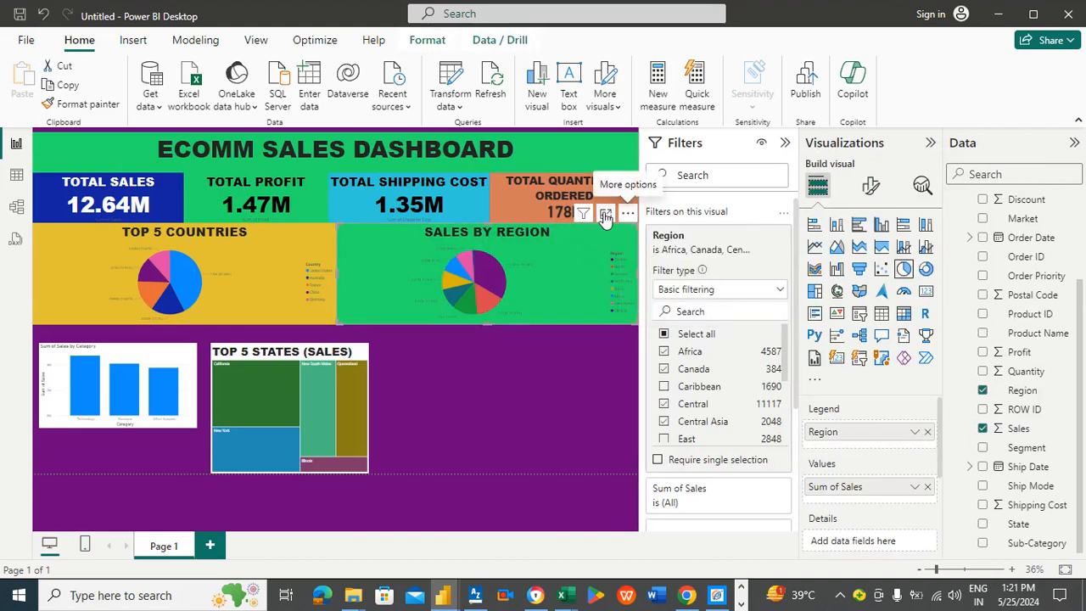
left_click(606, 216)
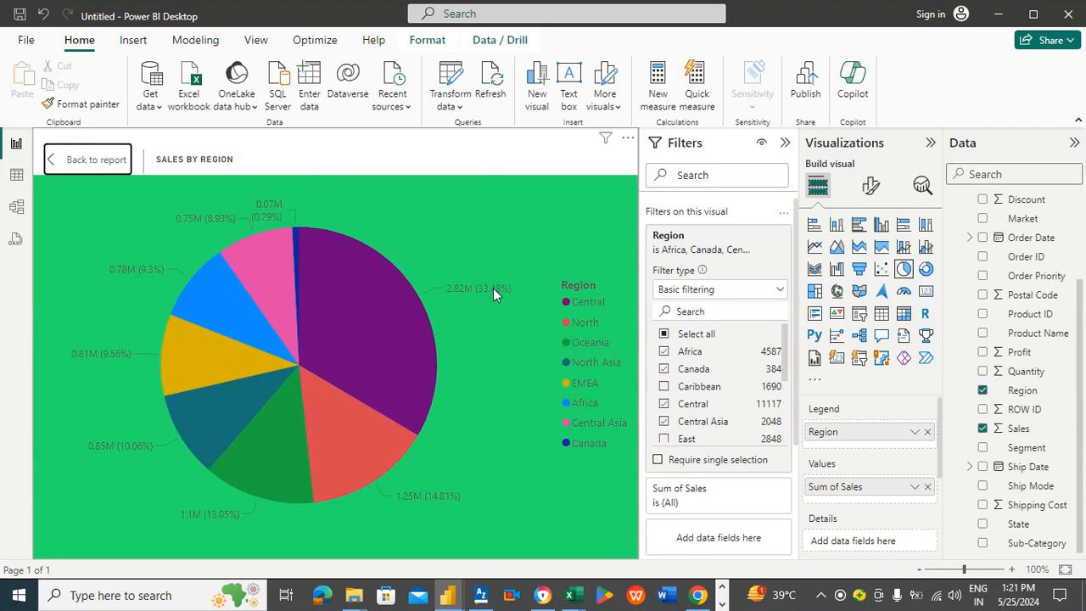
mouse_move(365, 287)
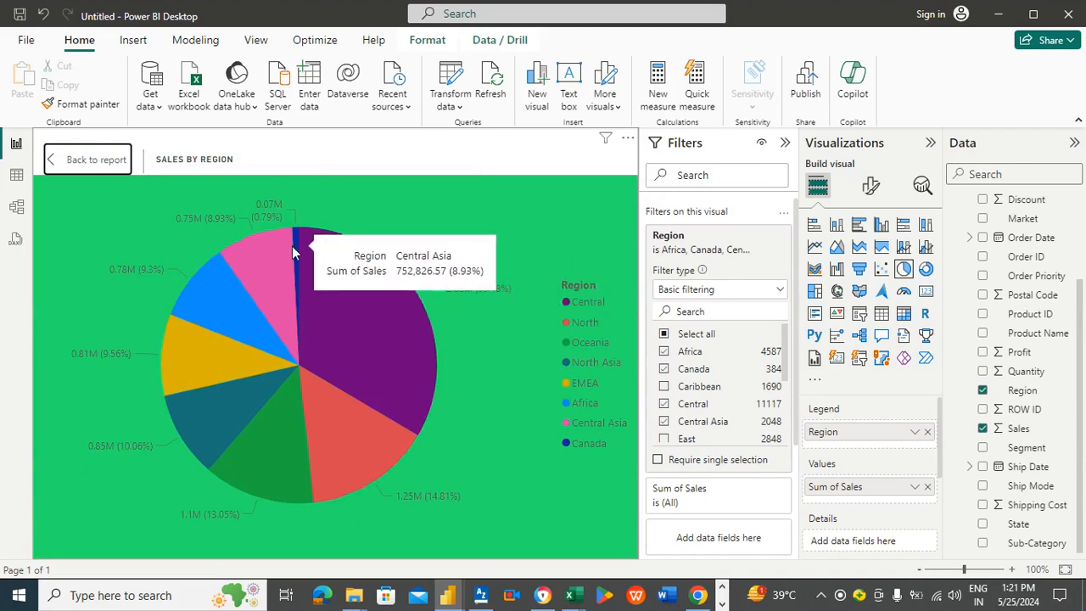
mouse_move(242, 246)
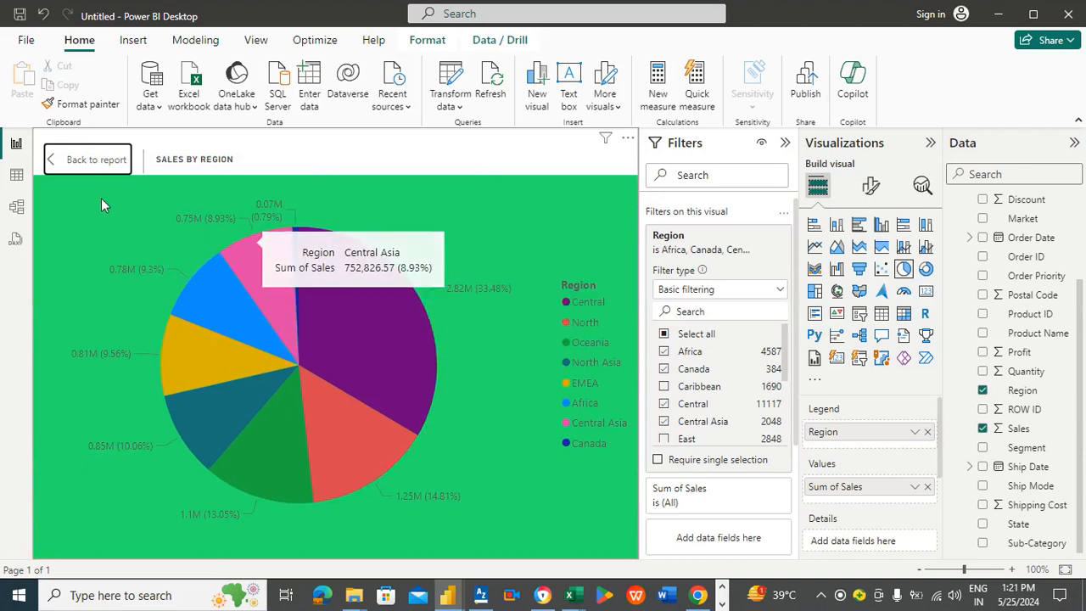
left_click(91, 161)
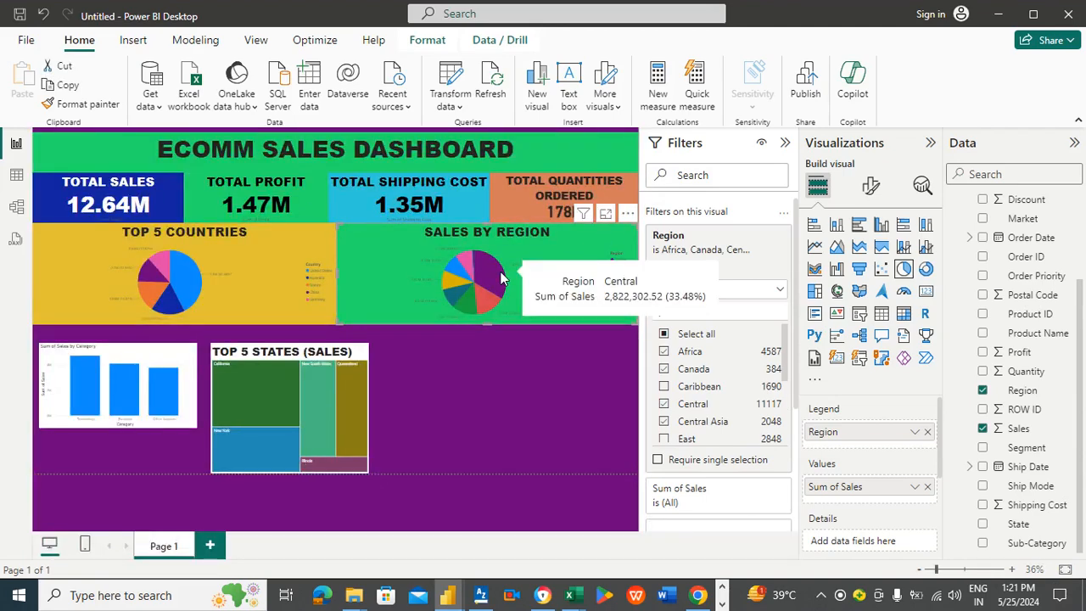
Step: Move the Sales by Category column chart up under the pie charts and stretch it taller
left_click(242, 253)
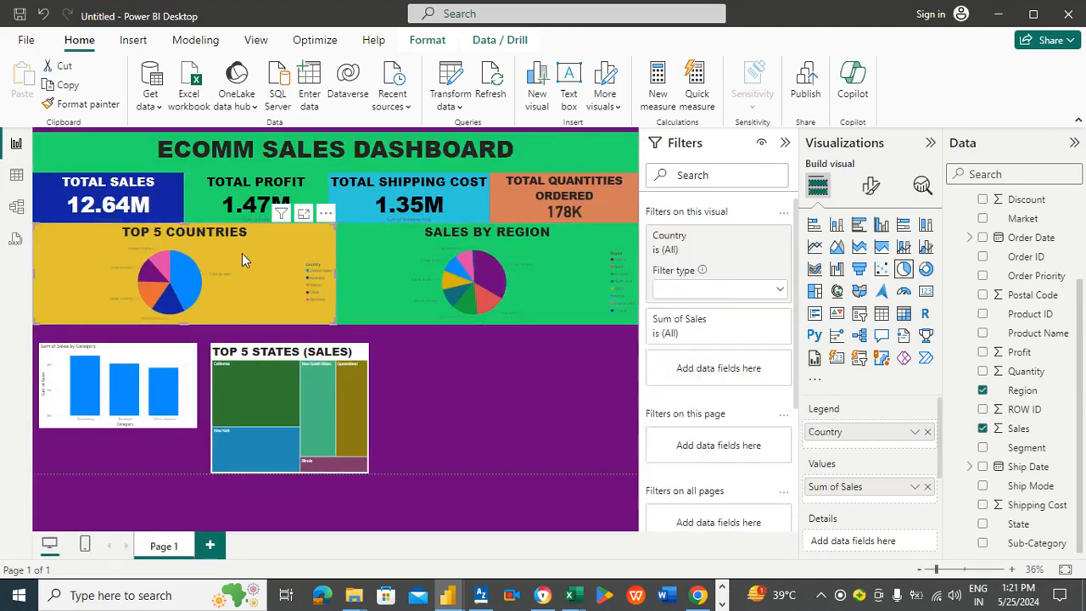
left_click(429, 383)
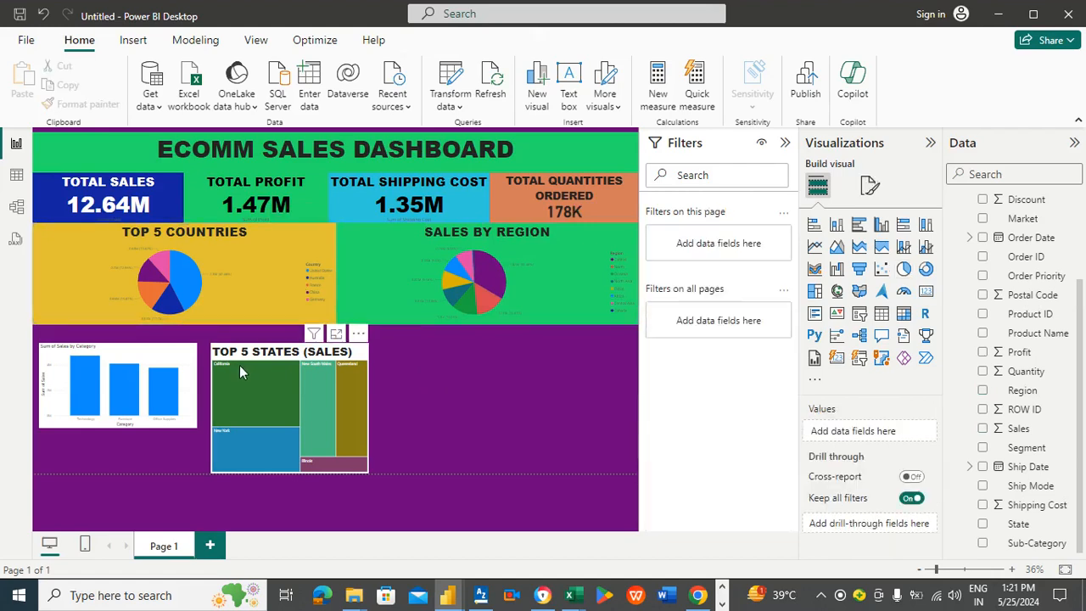
mouse_move(142, 390)
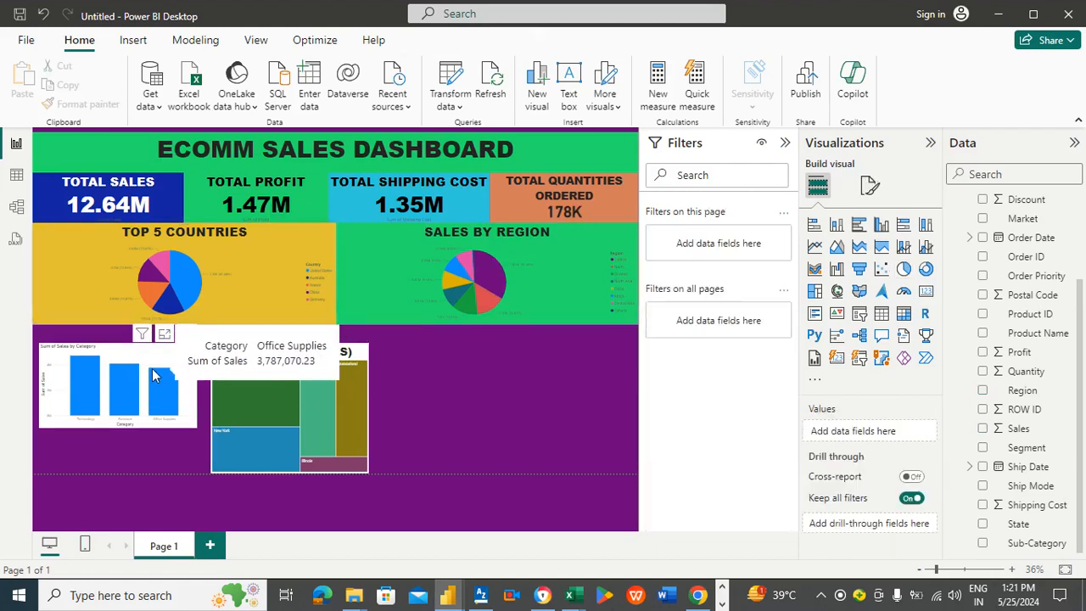
left_click_drag(156, 375, 150, 351)
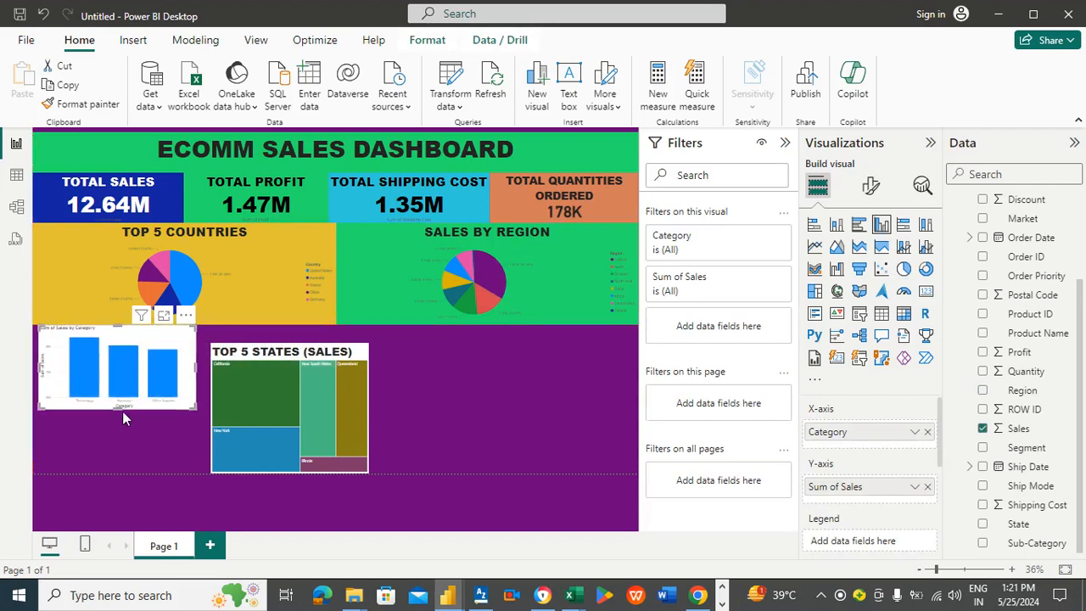
left_click_drag(118, 410, 121, 472)
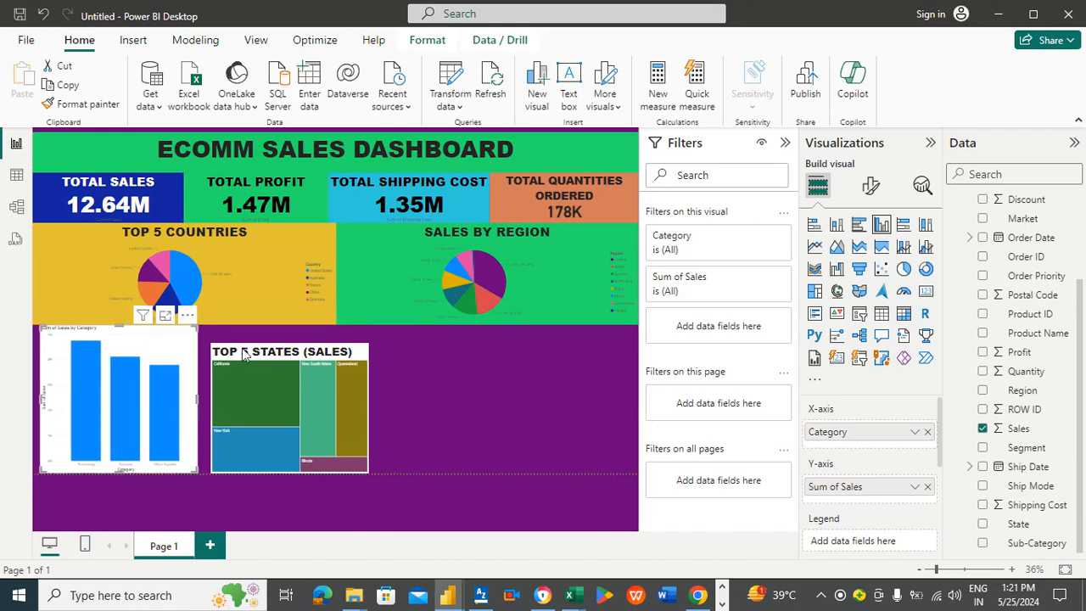
Step: Move the Top 5 States treemap up and extend its bottom edge to match the column chart
left_click_drag(291, 352, 278, 334)
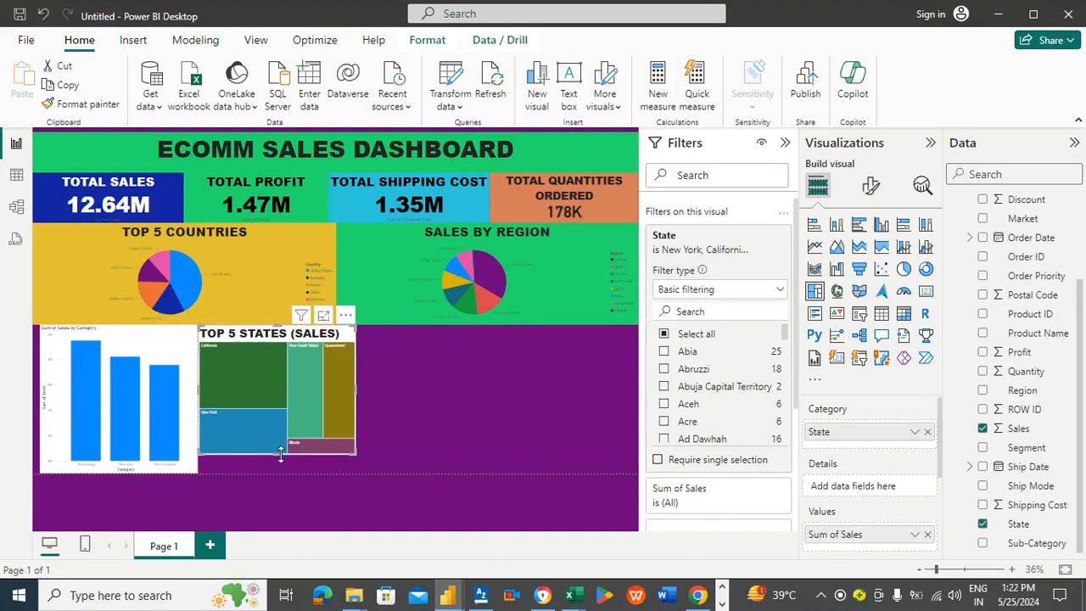
left_click_drag(281, 447, 281, 466)
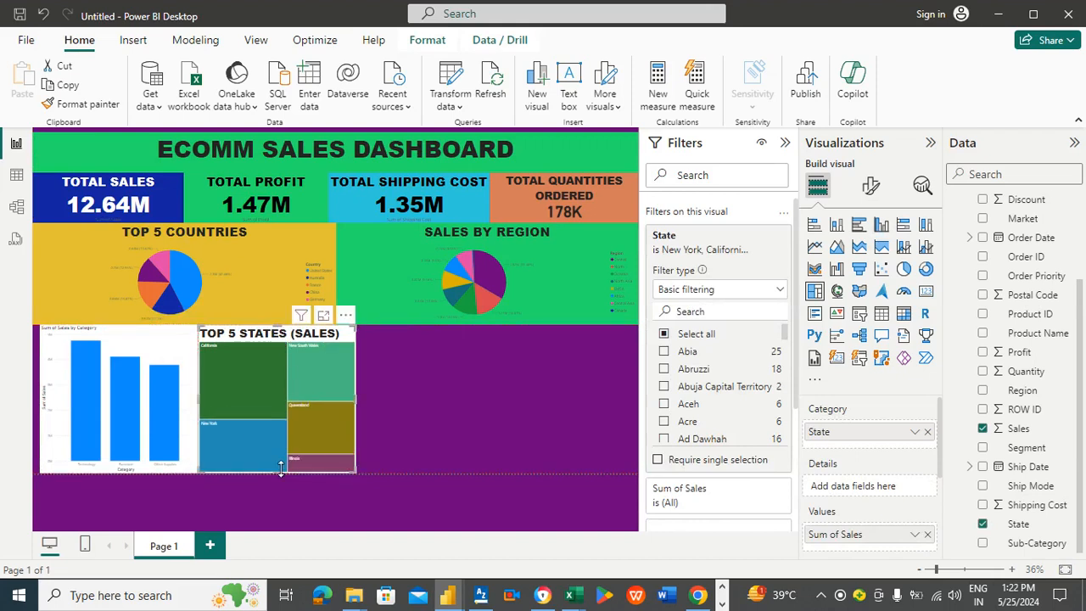
Step: Insert a Key influencers visual and place it to the right of the treemap
left_click(485, 415)
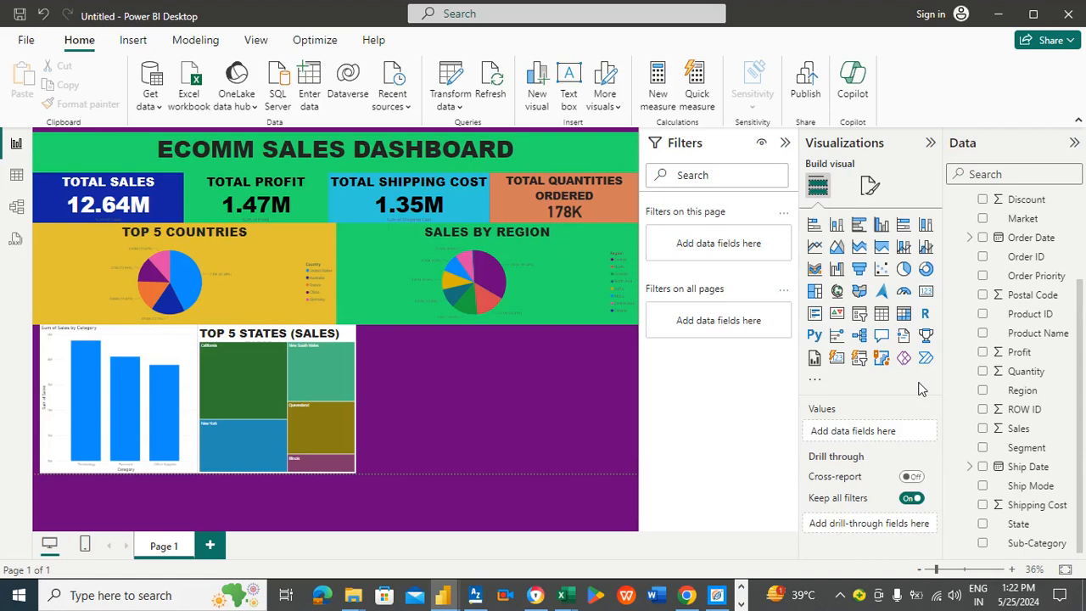
left_click(838, 336)
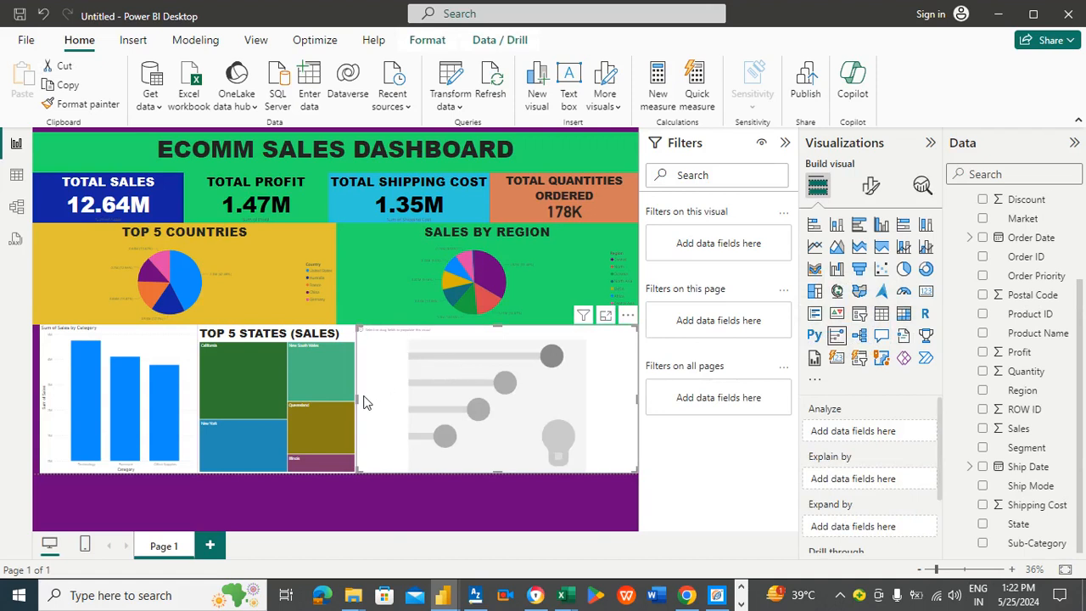
left_click_drag(363, 403, 378, 398)
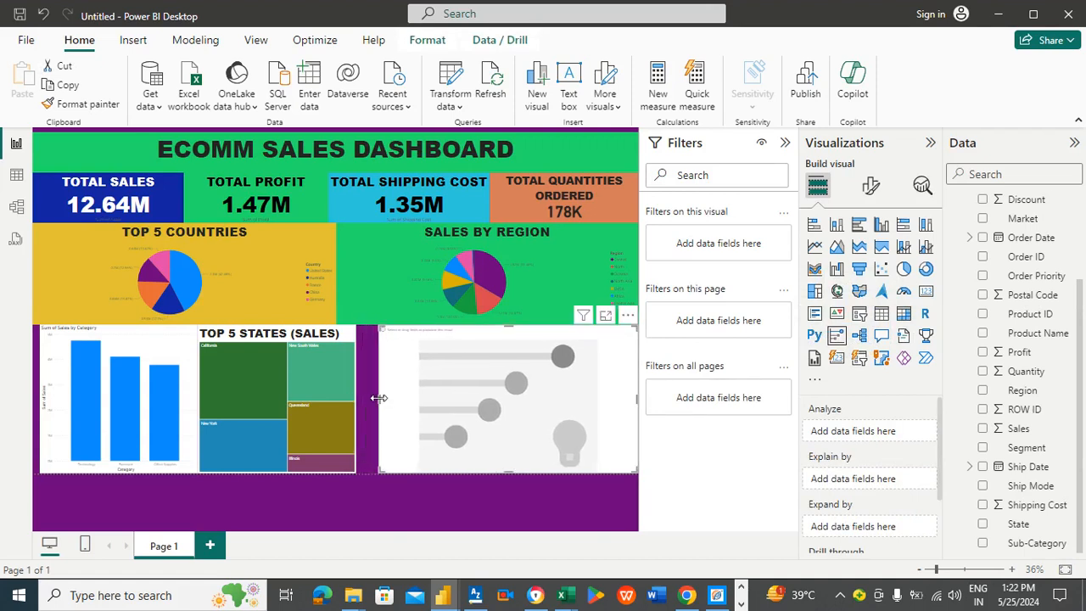
Step: Widen the Top 5 States treemap to fill the gap between the column chart and the Key influencers visual
left_click(344, 339)
left_click_drag(344, 339, 354, 339)
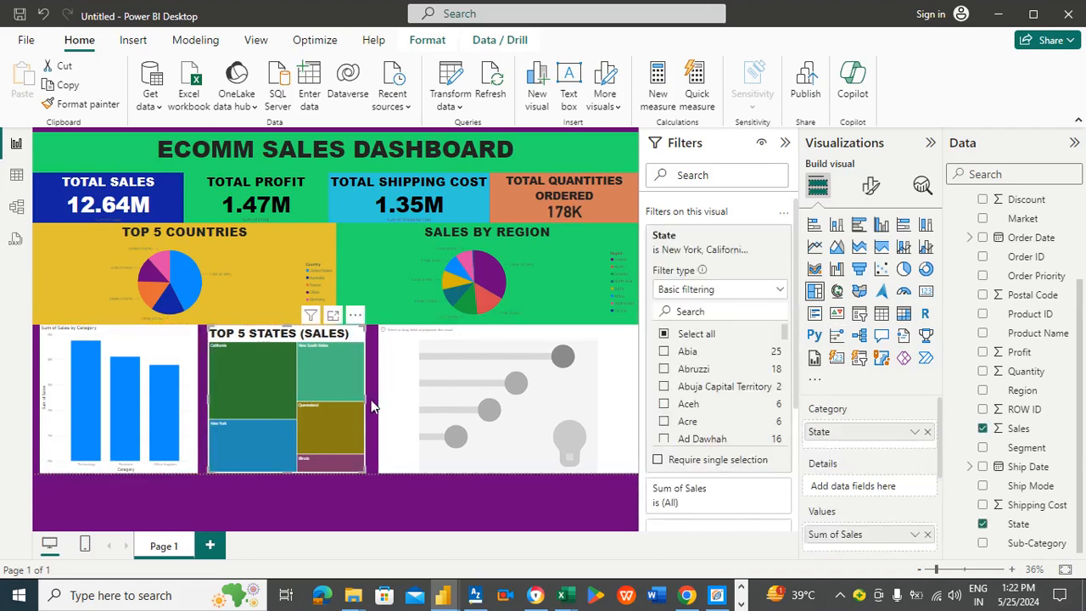
left_click_drag(367, 397, 379, 403)
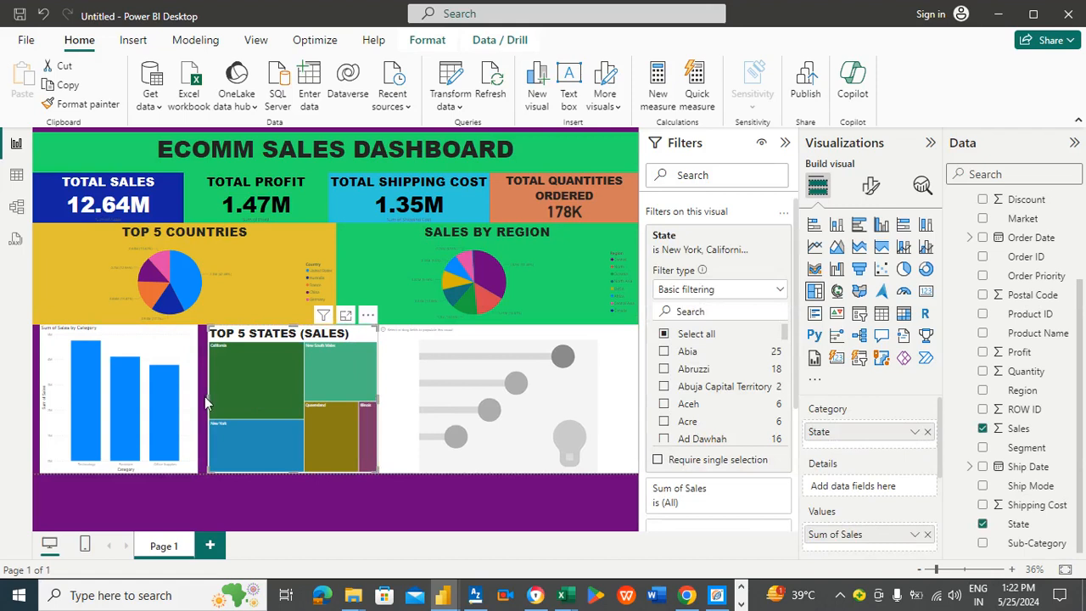
left_click_drag(204, 396, 200, 398)
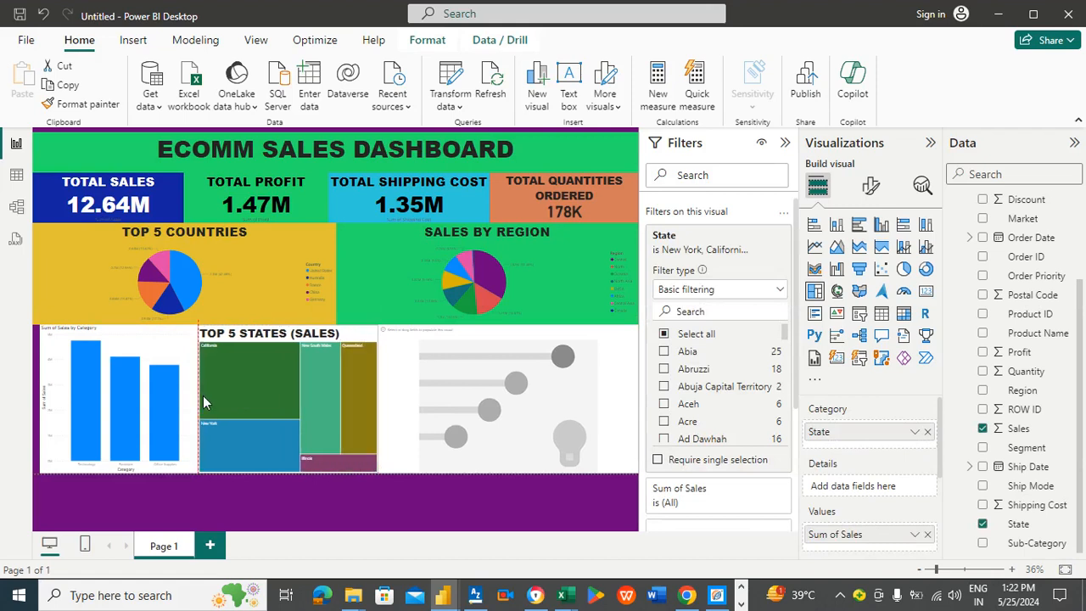
Step: Set the Key influencers visual to analyze Profit, explained by Sales
left_click(457, 348)
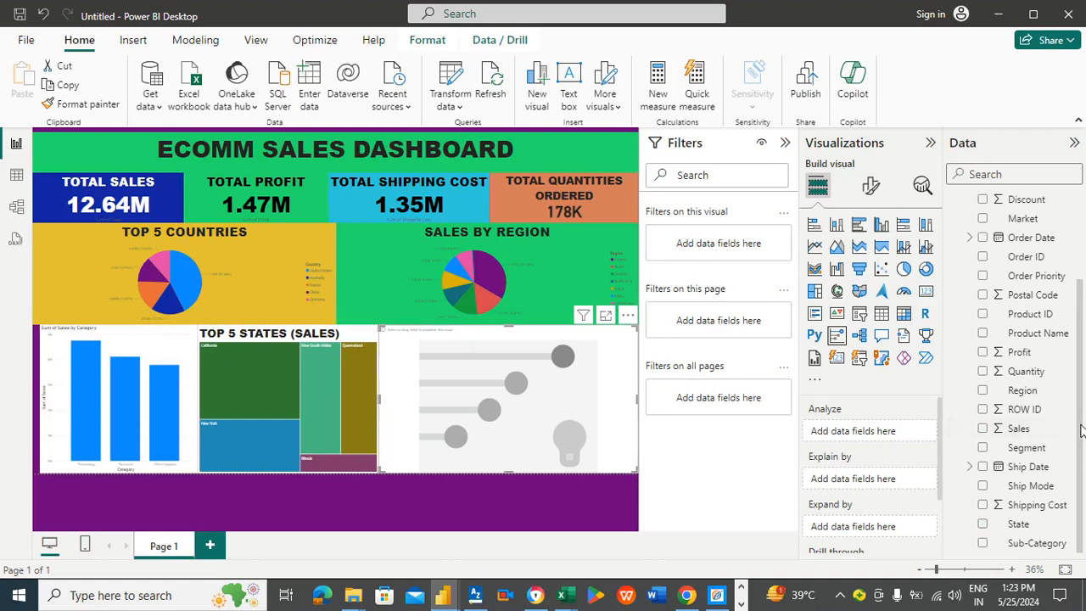
left_click_drag(1022, 353, 895, 439)
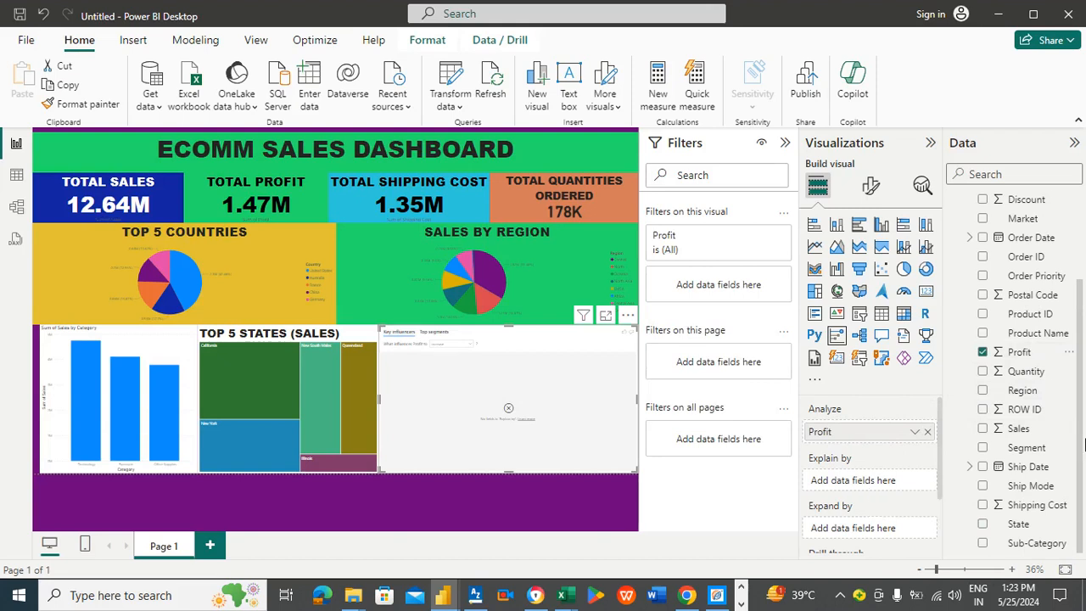
left_click_drag(1016, 428, 885, 481)
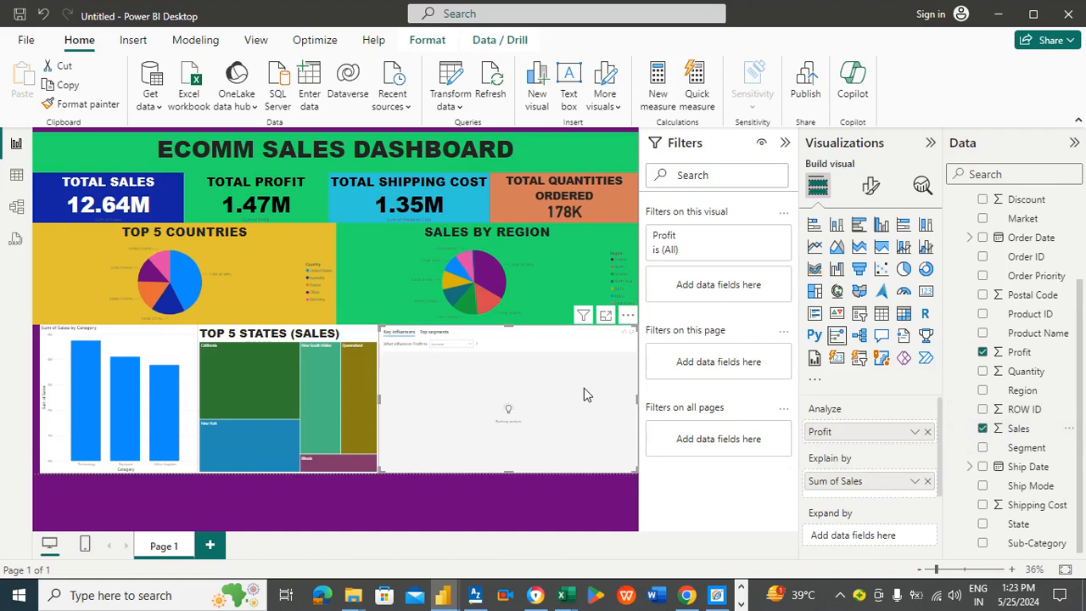
Step: Open the Key influencers visual in focus mode and close the news pop-up window
left_click(605, 315)
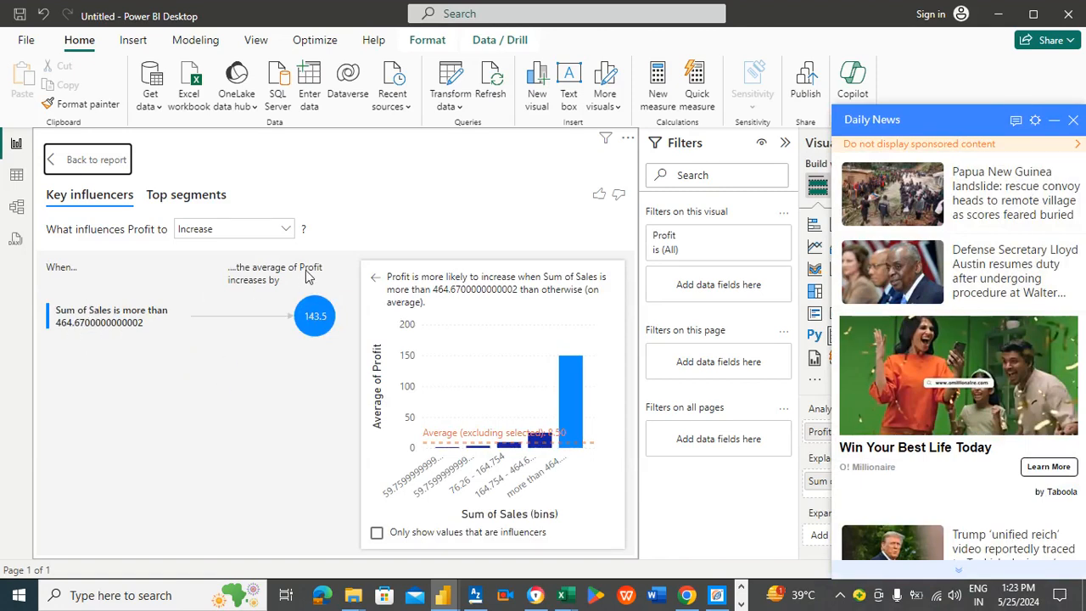
mouse_move(314, 326)
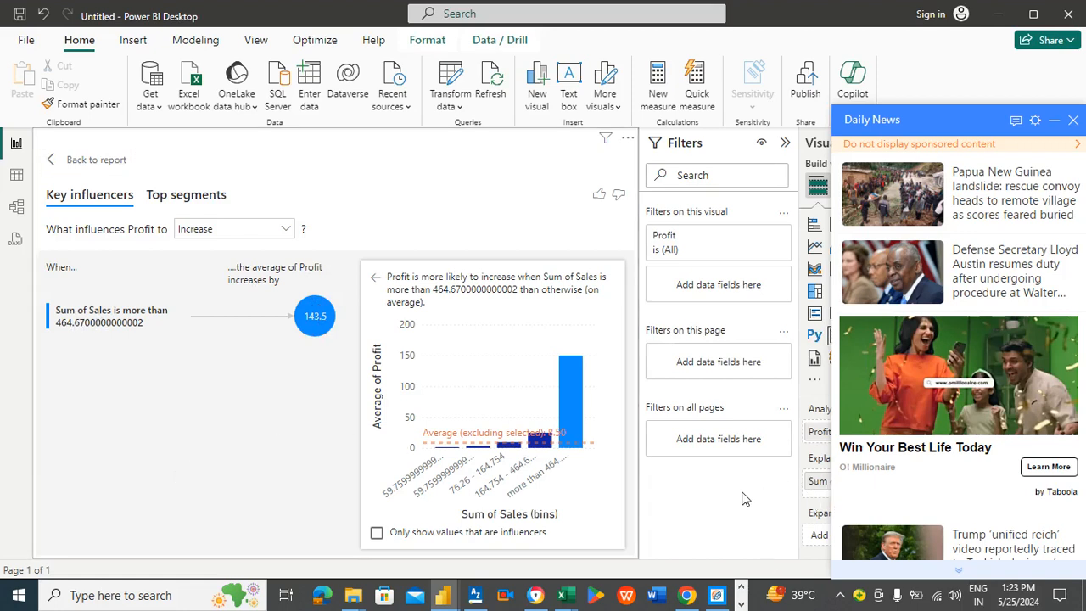
left_click(1073, 120)
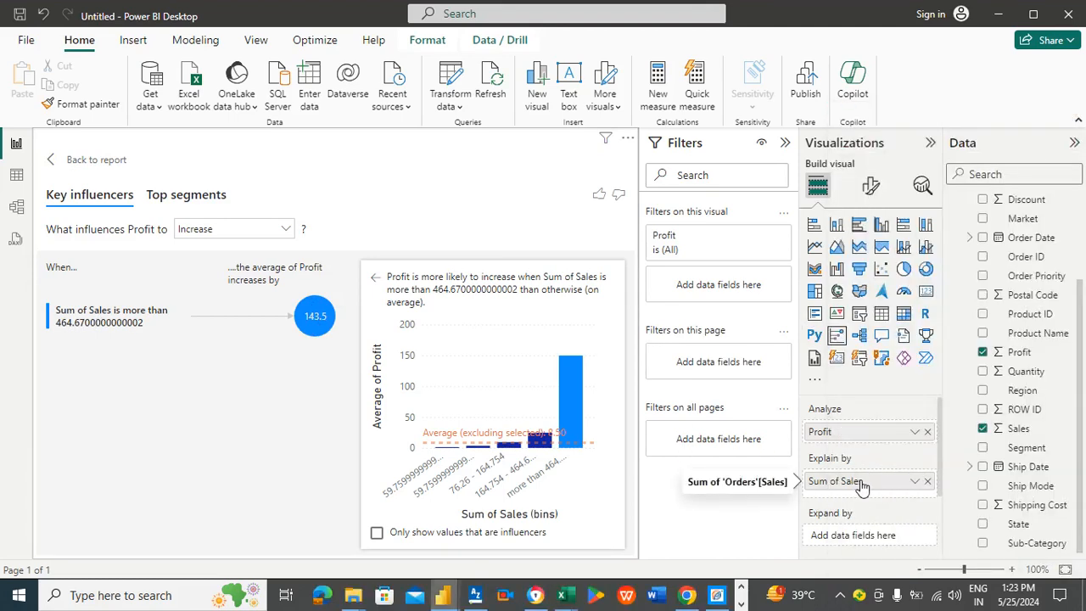
Step: Replace Sales with Shipping Cost as the field explaining Profit in the Key influencers visual
left_click(928, 481)
left_click_drag(1025, 507, 890, 482)
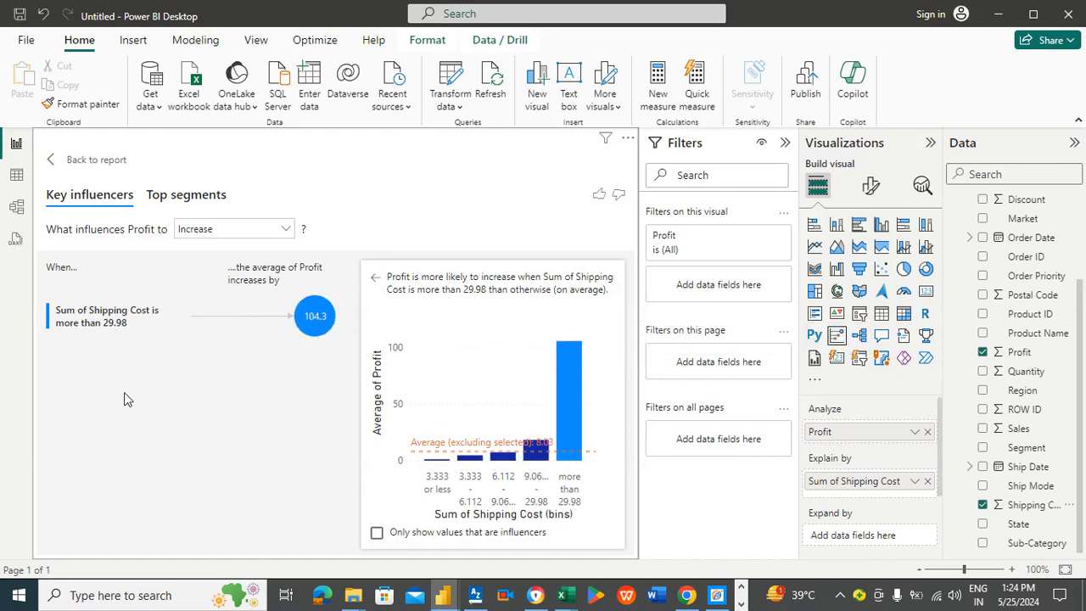
Step: Switch the Key influencers analysis to what makes Profit decrease and return to the report
left_click(206, 228)
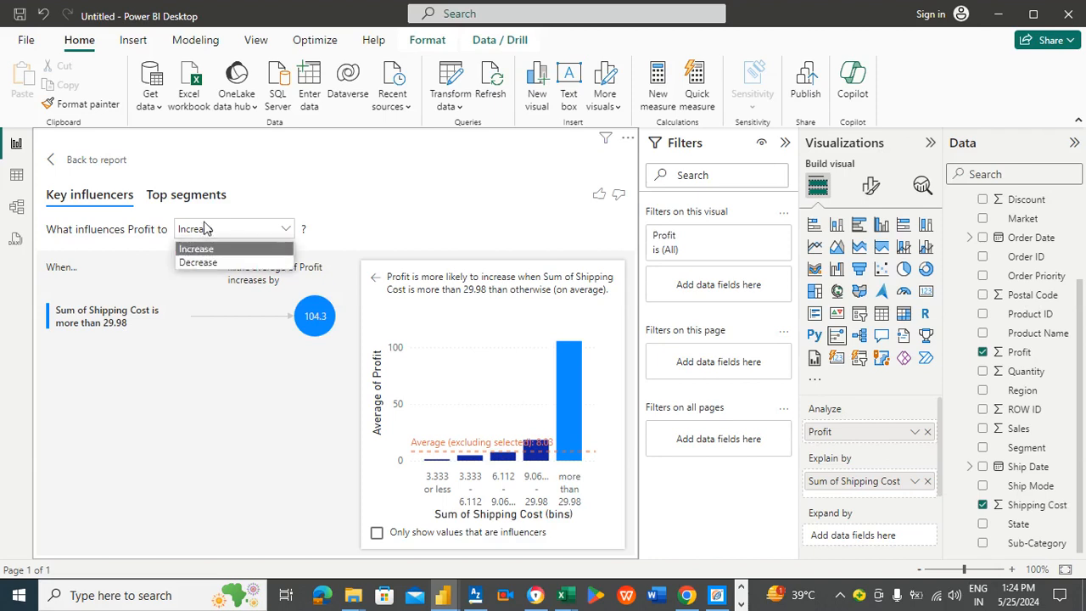
left_click(200, 262)
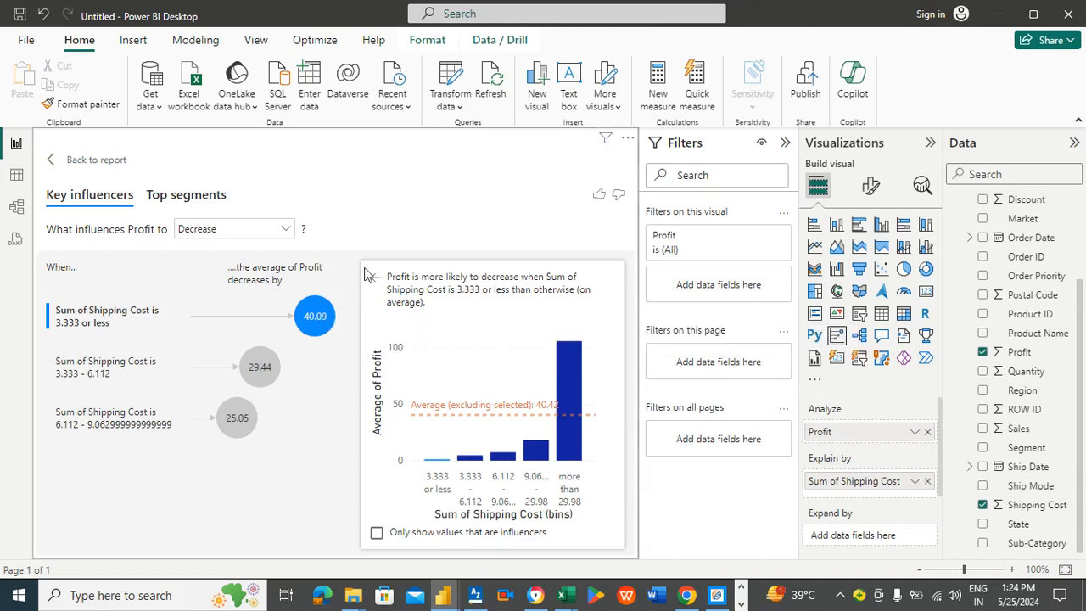
left_click(96, 159)
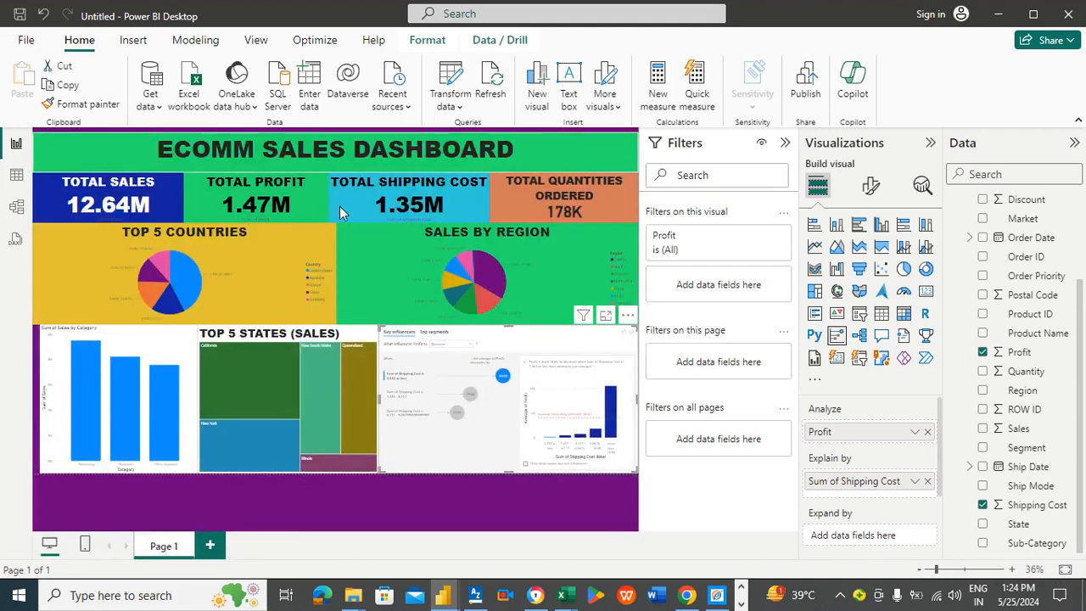
Step: View the Top 5 Countries pie chart in focus mode, then go back to the report
left_click(472, 502)
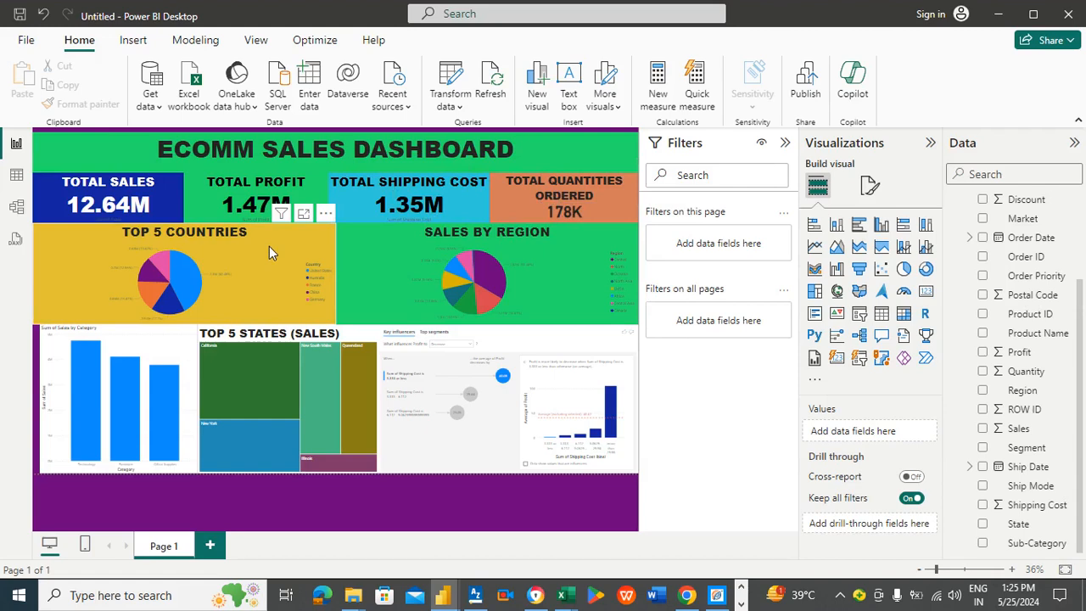
left_click(304, 215)
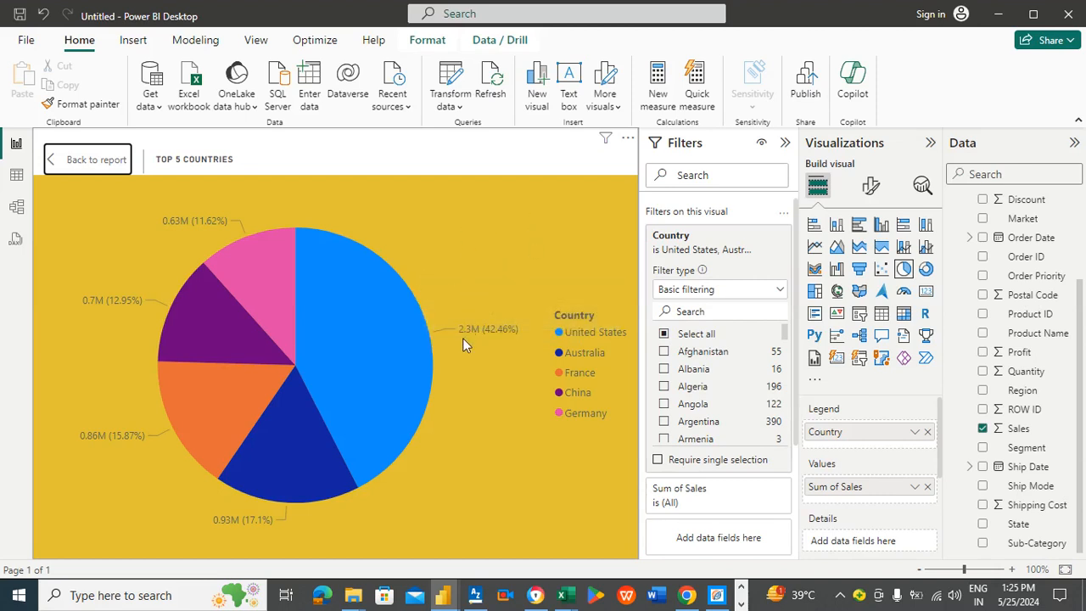
mouse_move(289, 423)
mouse_move(216, 401)
mouse_move(222, 318)
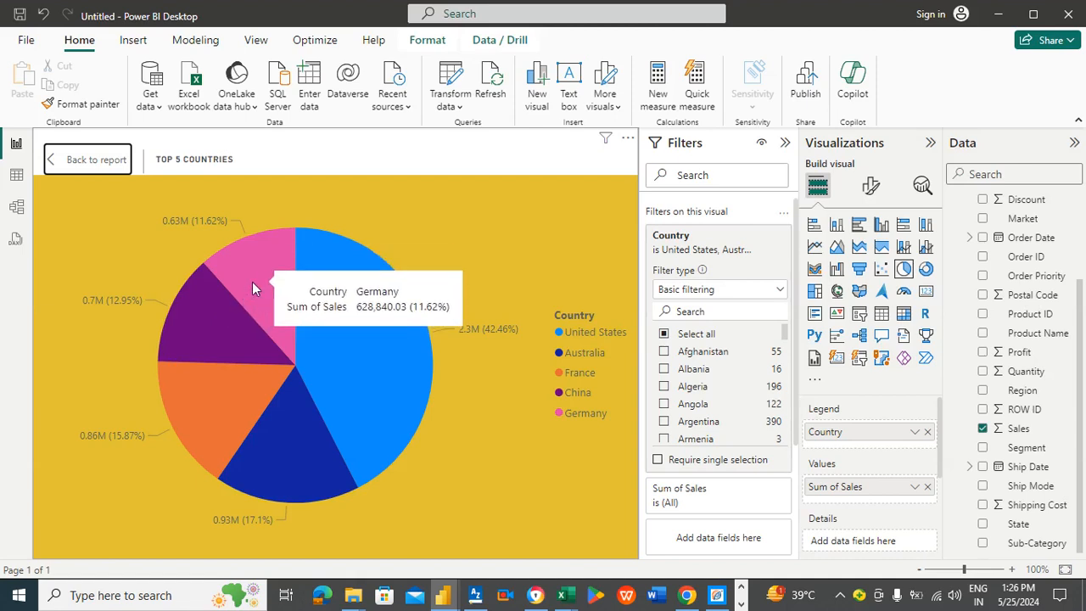
left_click(91, 162)
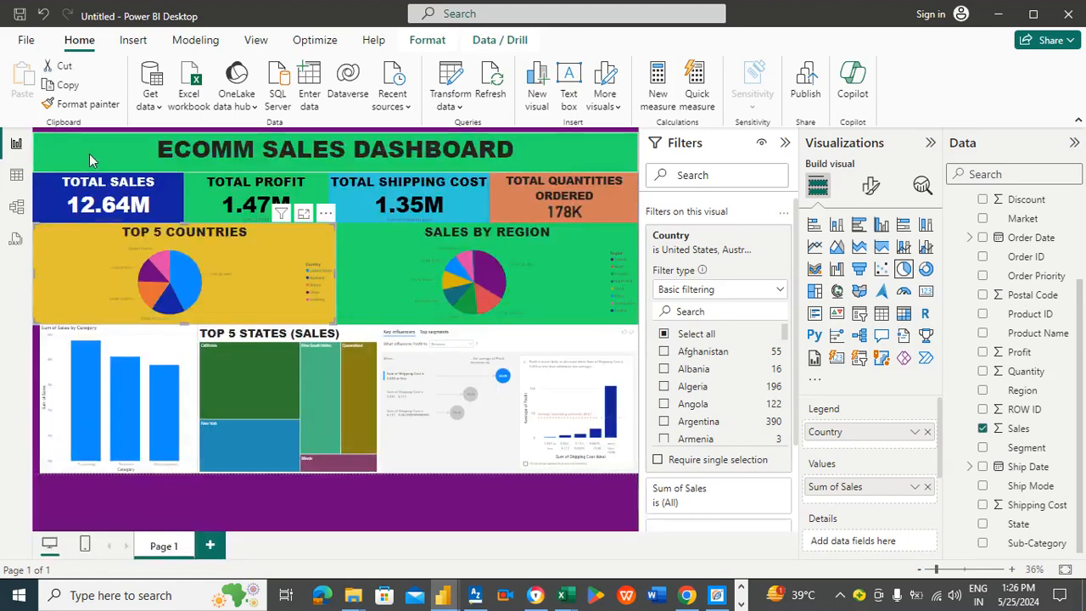
left_click(402, 246)
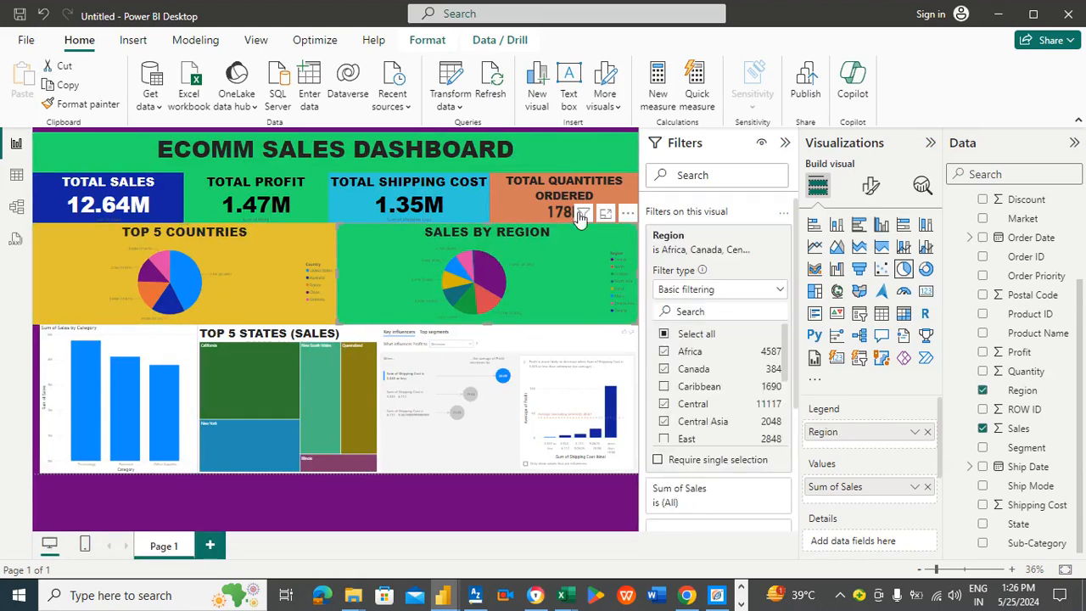
Step: View the Sales by Region pie chart and the Sum of Sales by Category column chart in focus mode, returning to the report after each
left_click(607, 214)
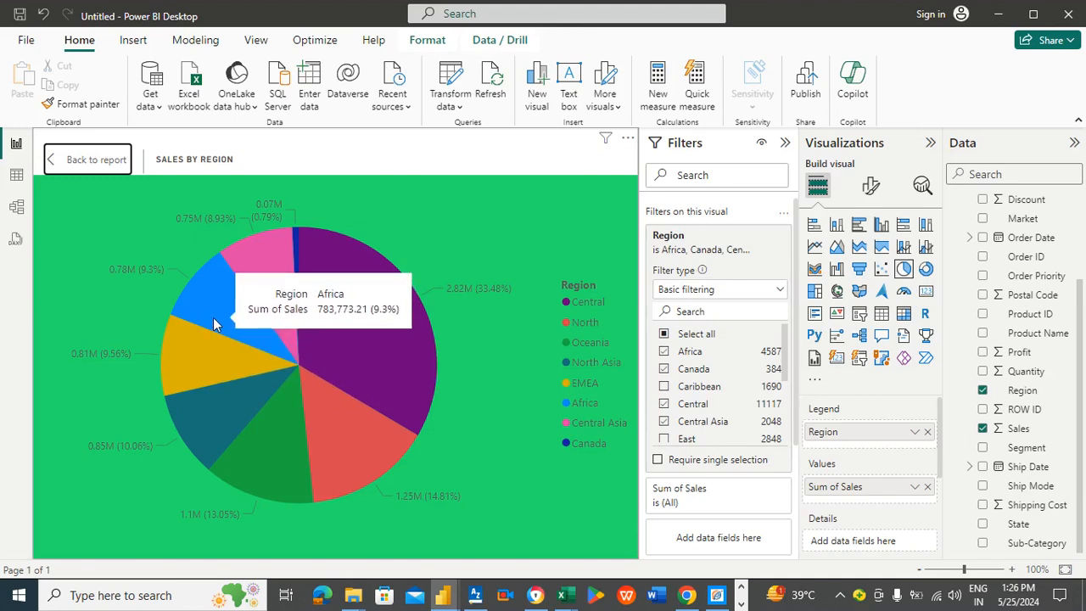
left_click(94, 161)
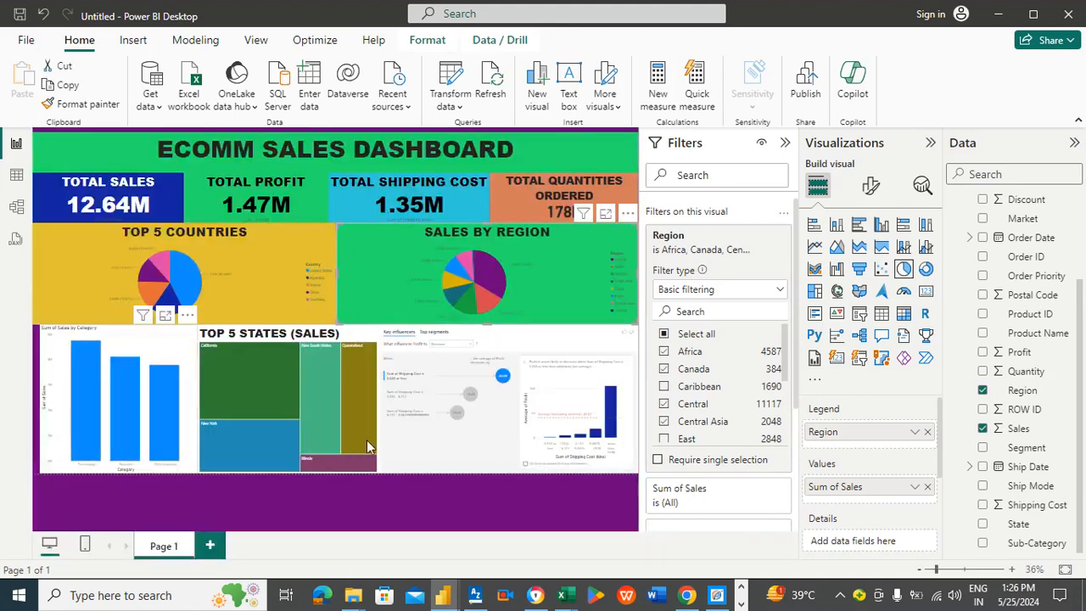
left_click(164, 316)
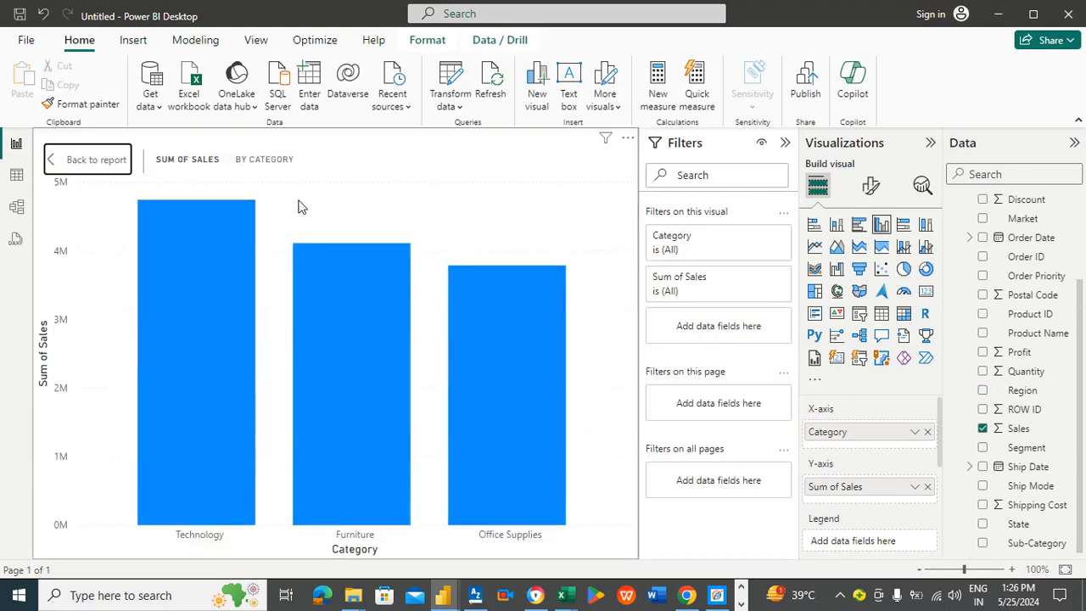
mouse_move(215, 235)
left_click(92, 160)
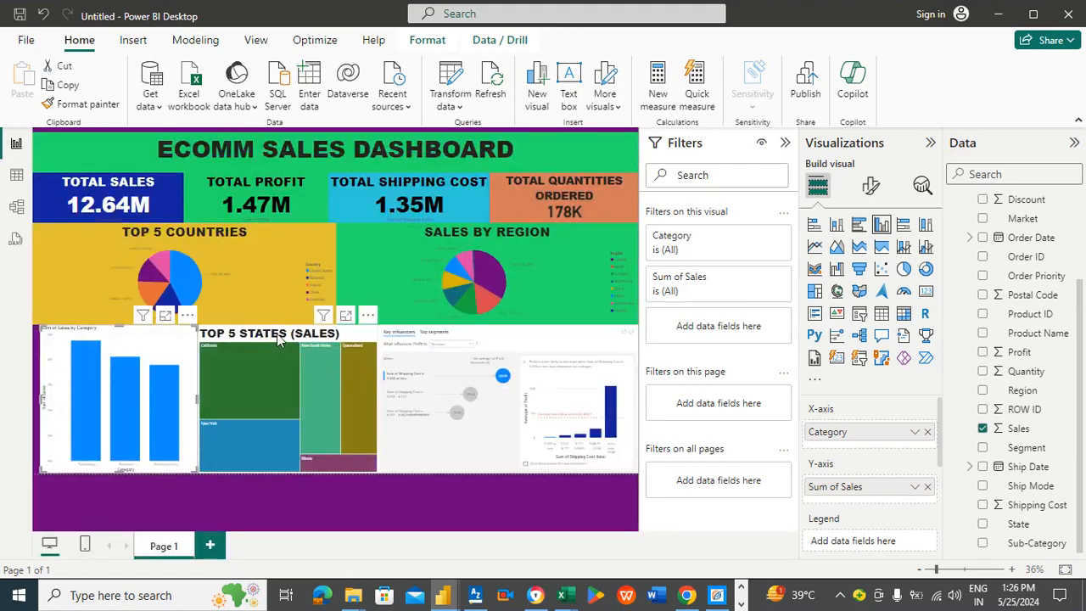
Step: View the Top 5 States (Sales) treemap in focus mode, then return to the report and deselect all visuals
left_click(345, 316)
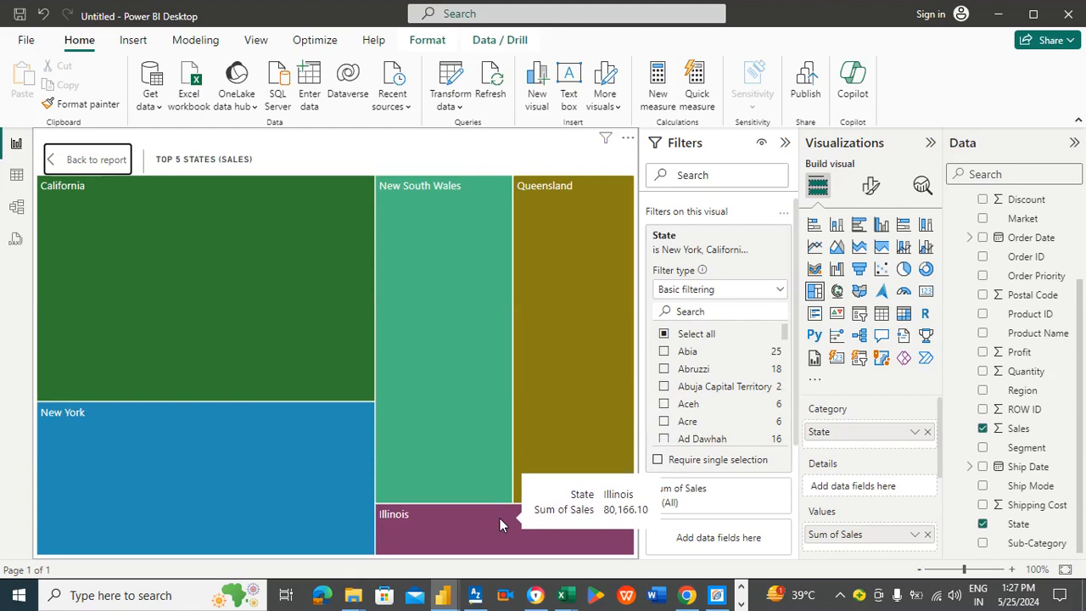
left_click(104, 162)
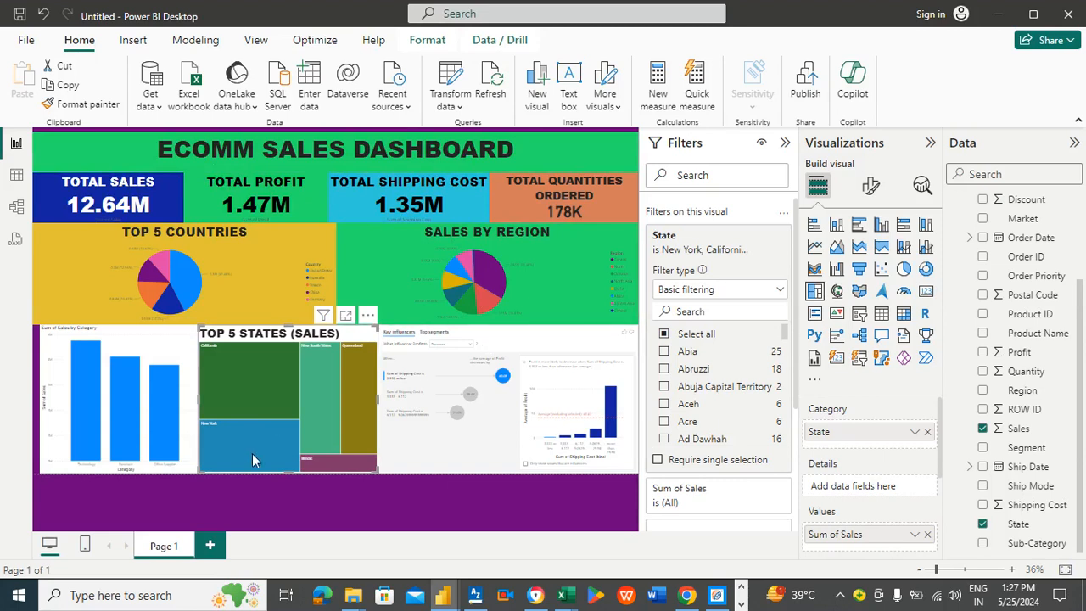
left_click(219, 503)
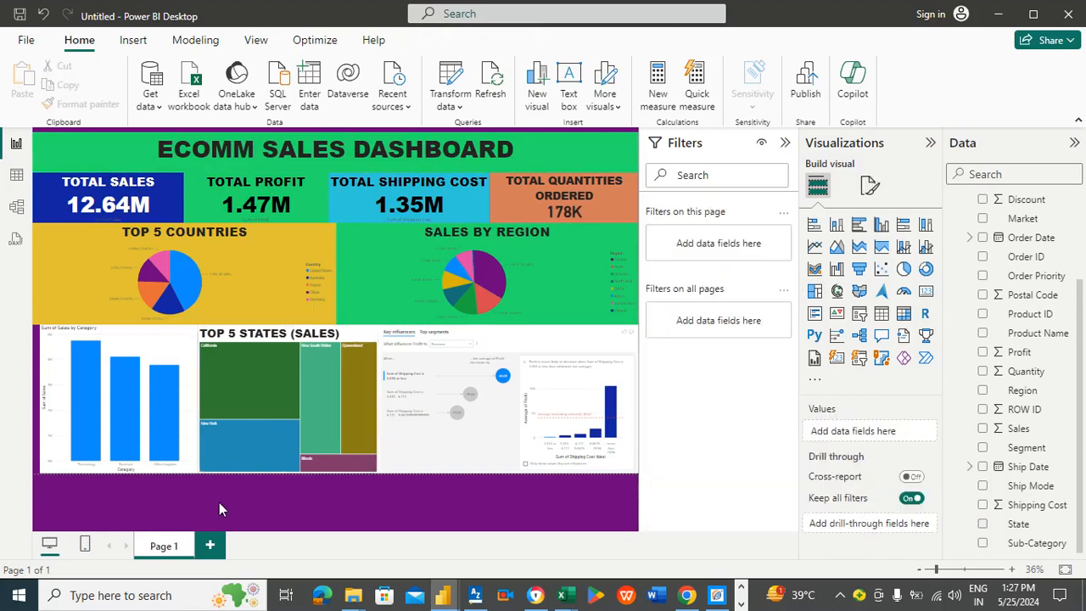